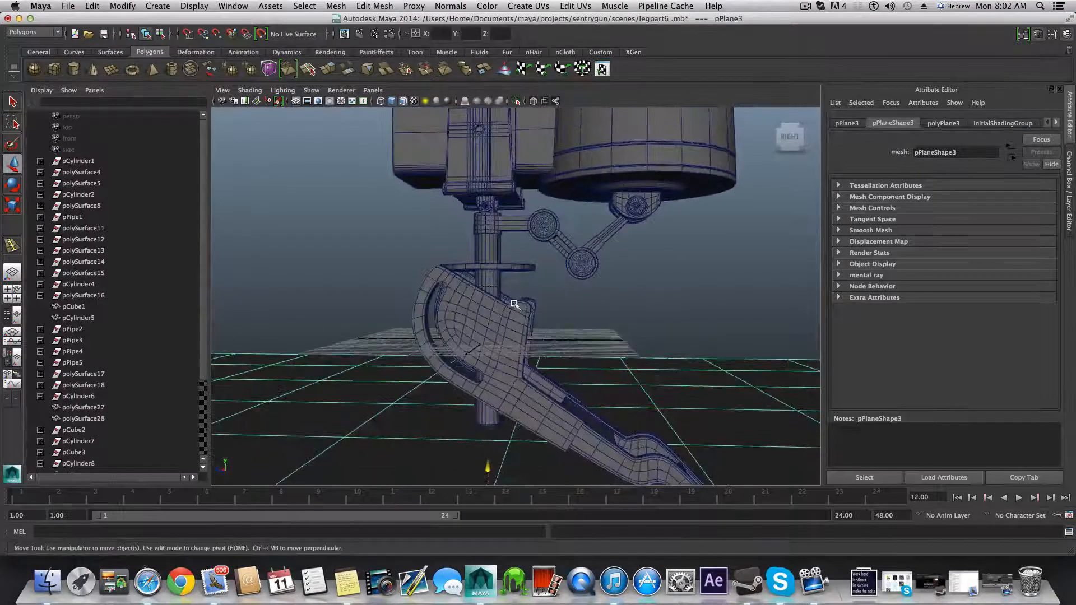
Step: Examine the leg assembly and its slotted side plates from the side and at an angle
left_click_drag(541, 364, 566, 308, "alt")
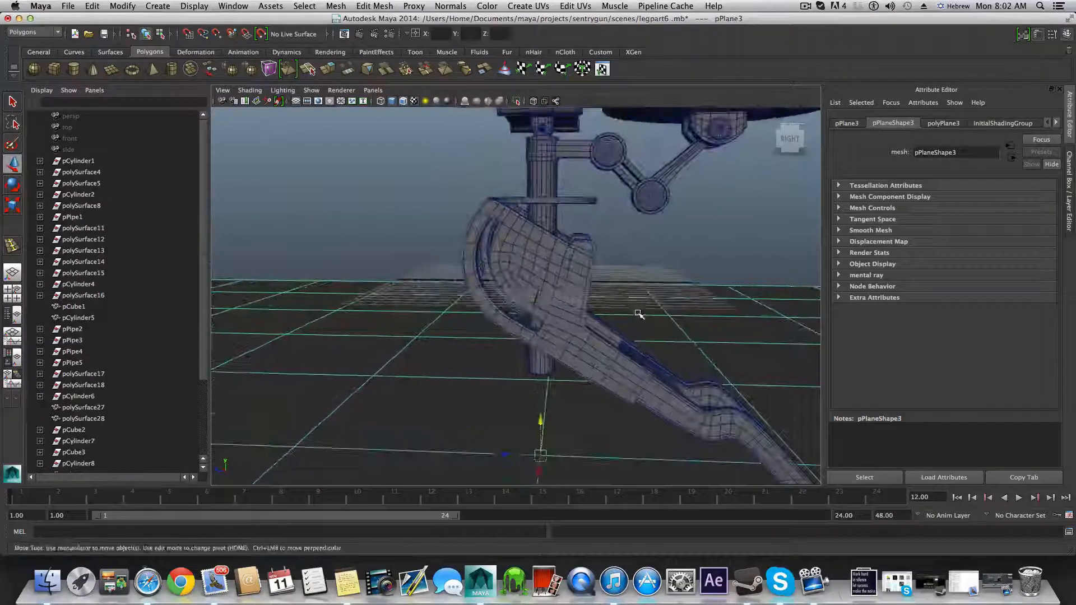
left_click_drag(639, 313, 661, 320, "alt")
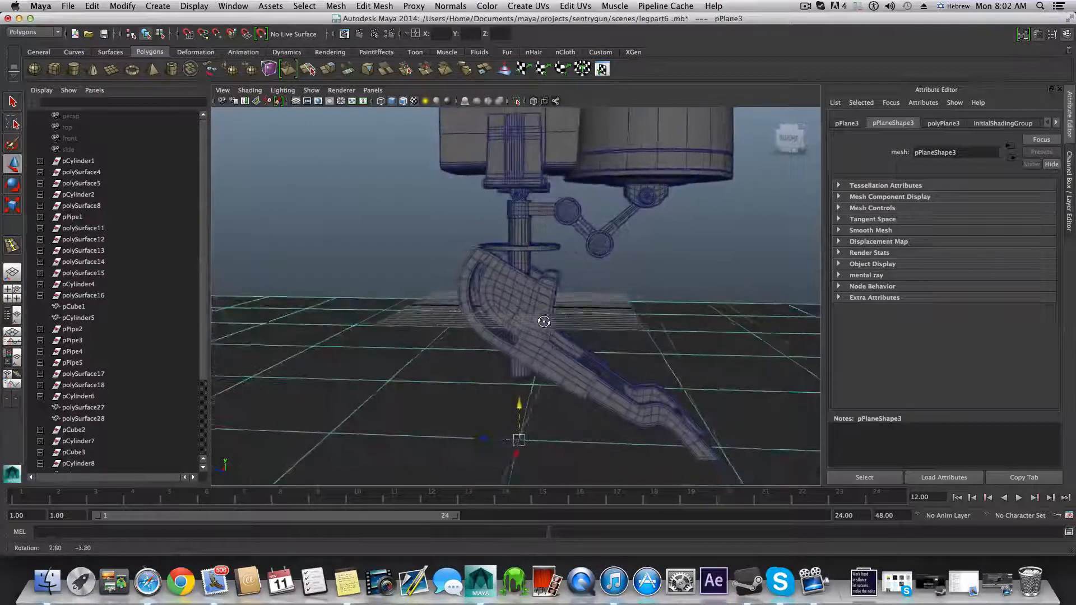
left_click_drag(545, 312, 467, 299, "alt")
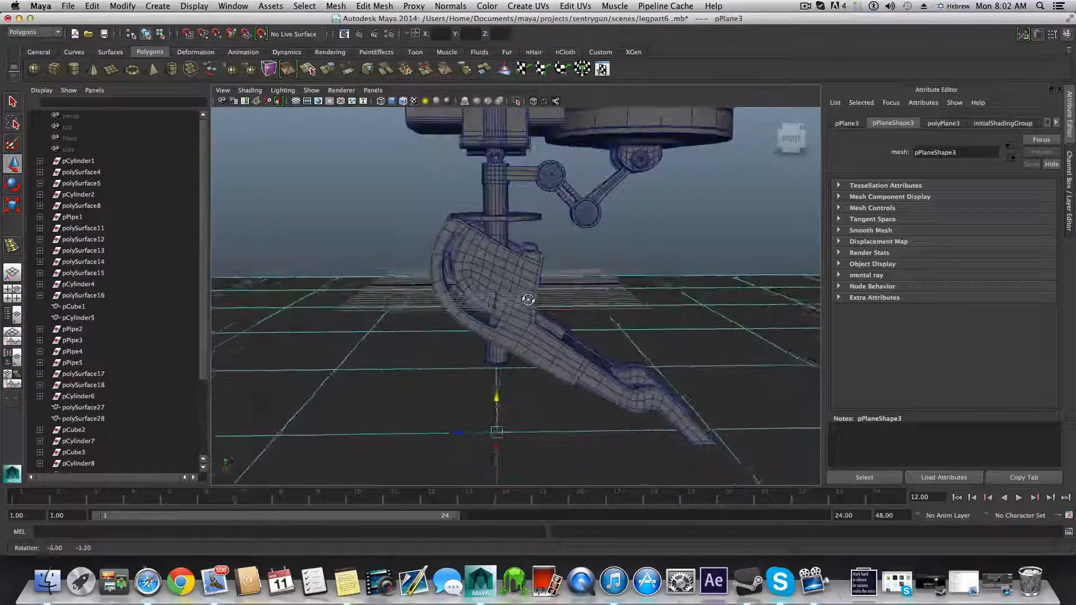
mouse_move(536, 293)
left_mouse_down("alt")
mouse_move(555, 294)
mouse_move(548, 302)
left_mouse_up("alt")
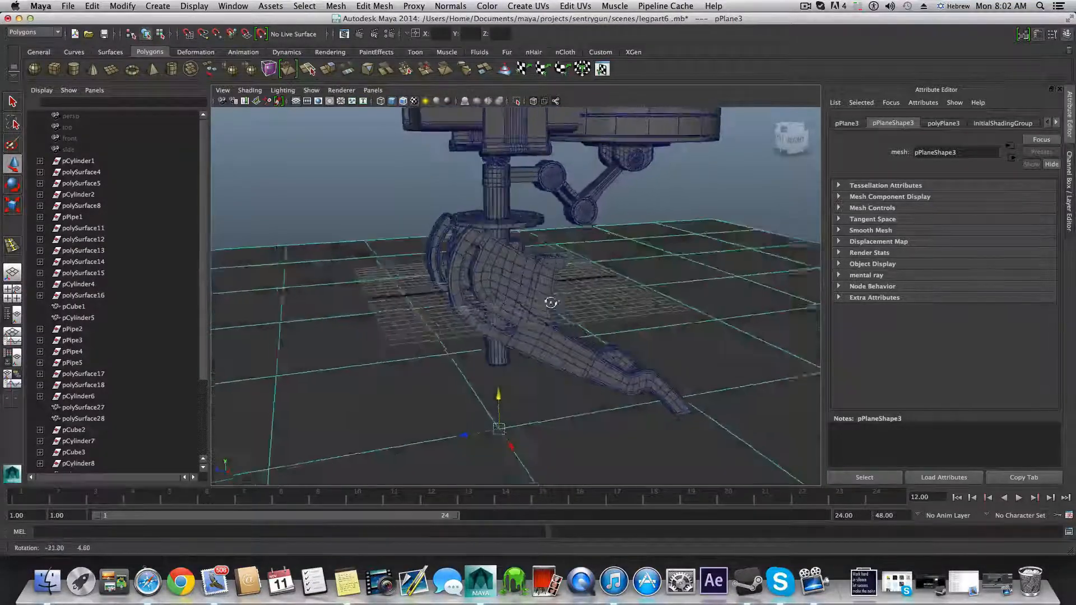
left_click_drag(340, 239, 507, 354, "alt")
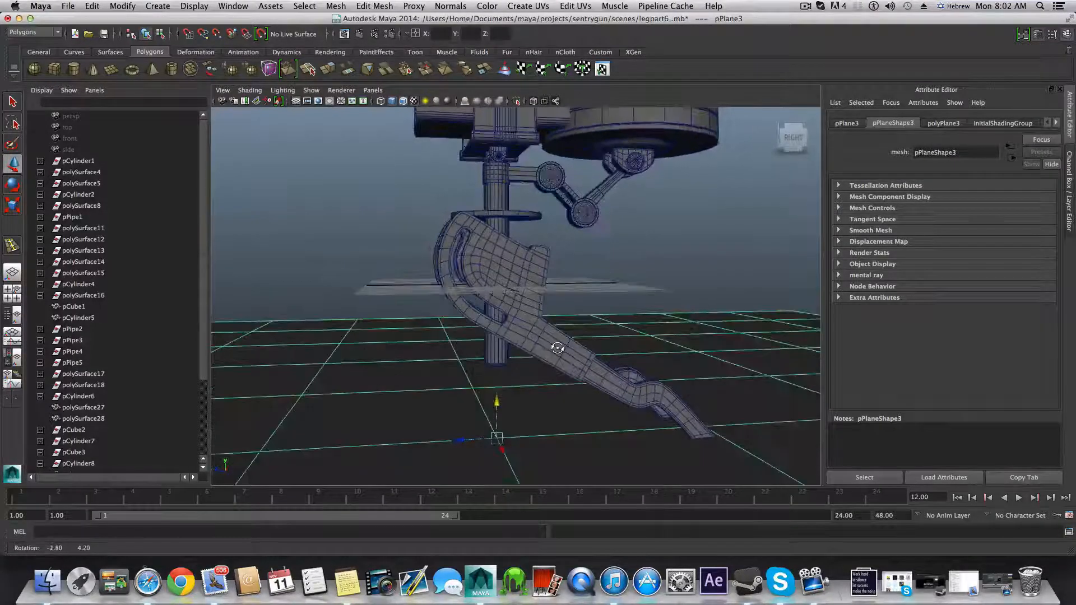
left_click_drag(605, 351, 435, 265, "alt")
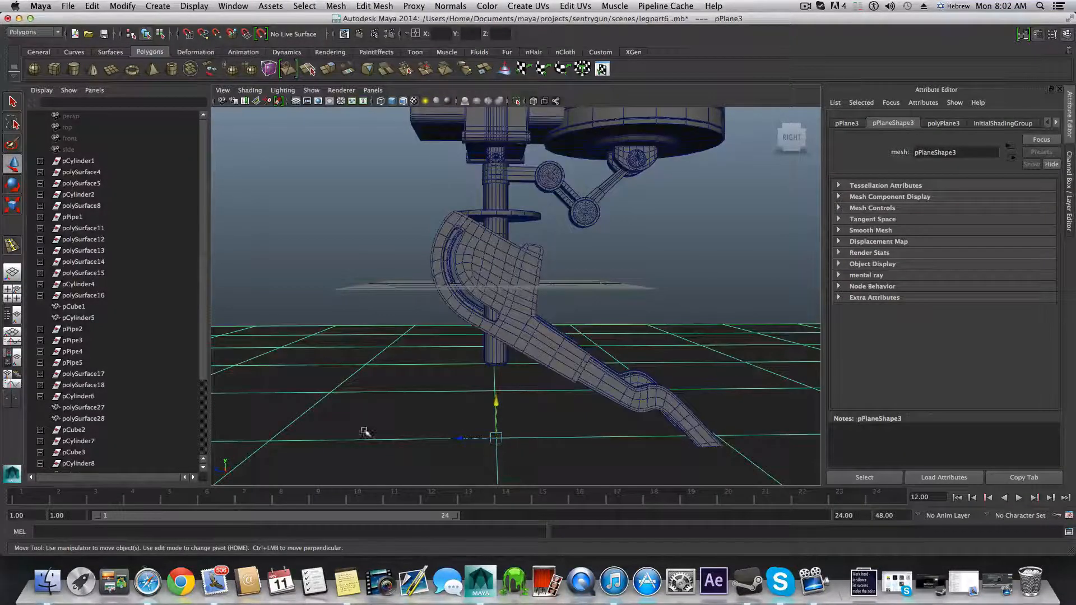
mouse_move(520, 275)
left_mouse_down("alt")
mouse_move(432, 281)
mouse_move(470, 268)
mouse_move(553, 271)
mouse_move(527, 292)
left_mouse_up("alt")
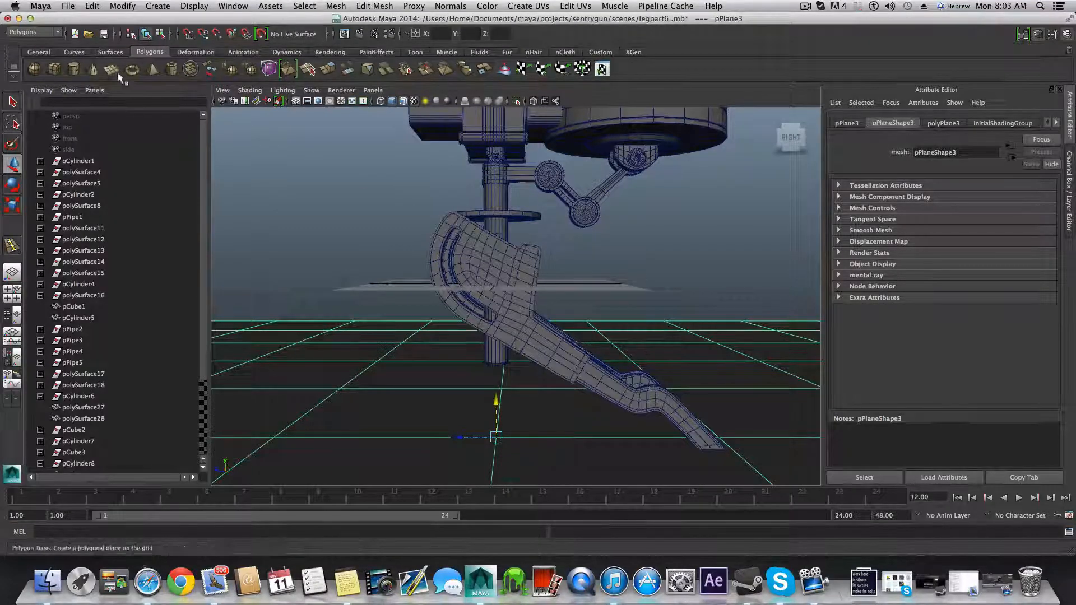
Step: Create a polygon pipe beside the outer side plate and switch the keyboard input language to U.S
left_click(172, 68)
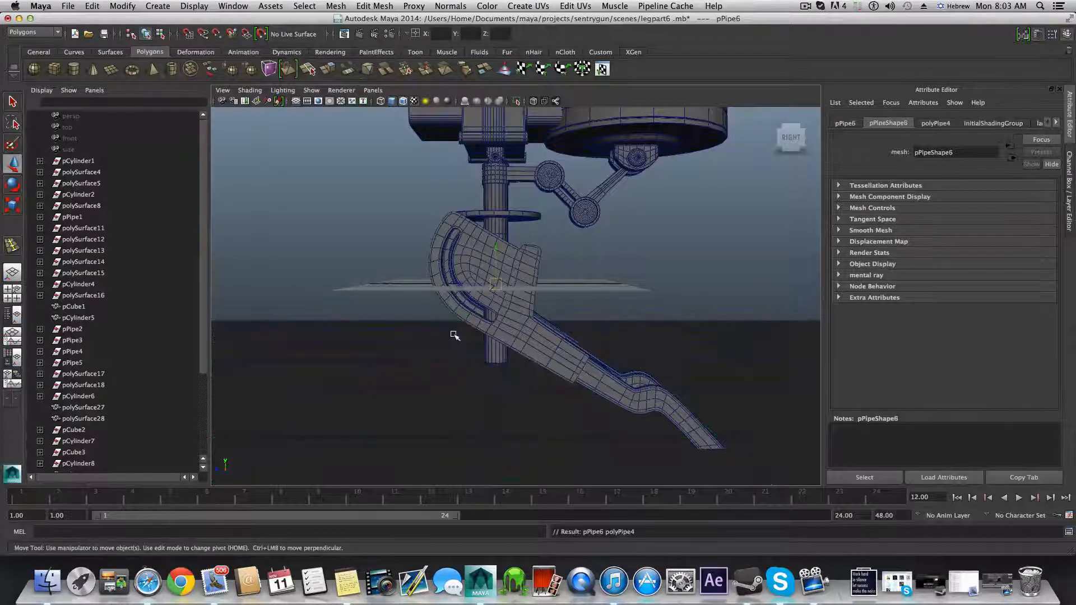
left_click_drag(469, 297, 568, 326, "alt")
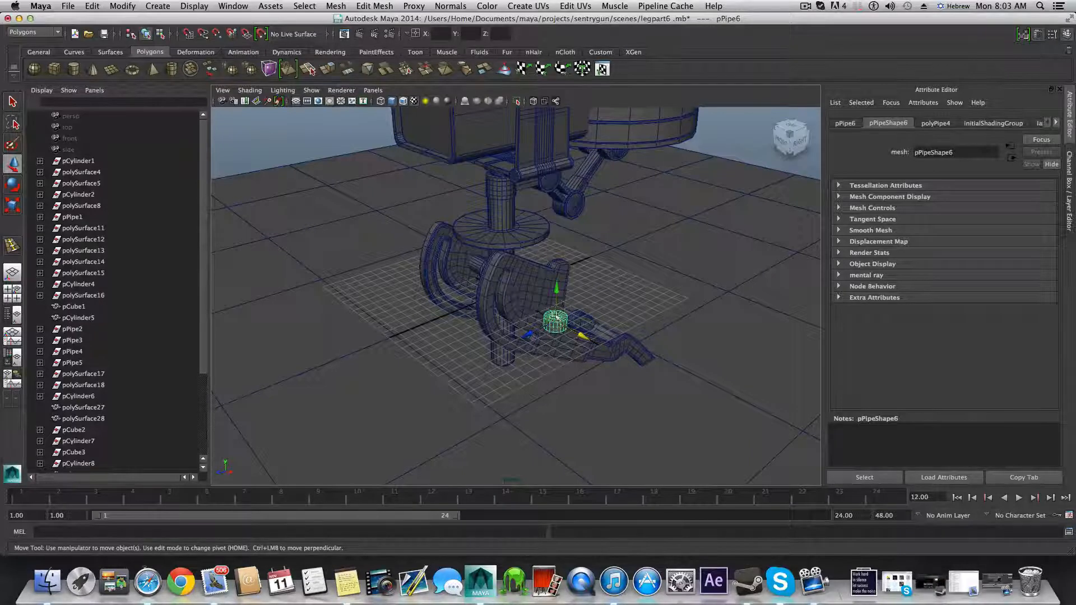
left_click(944, 7)
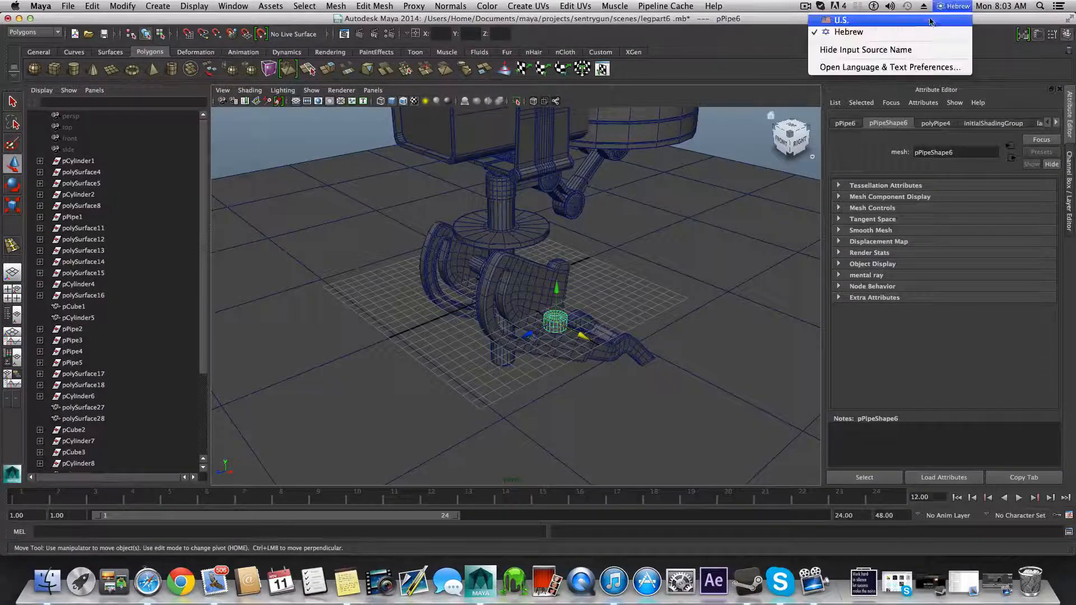
left_click(933, 20)
Step: Rotate the pipe about its Z axis onto its side so the opening faces away from the side plate
key("e")
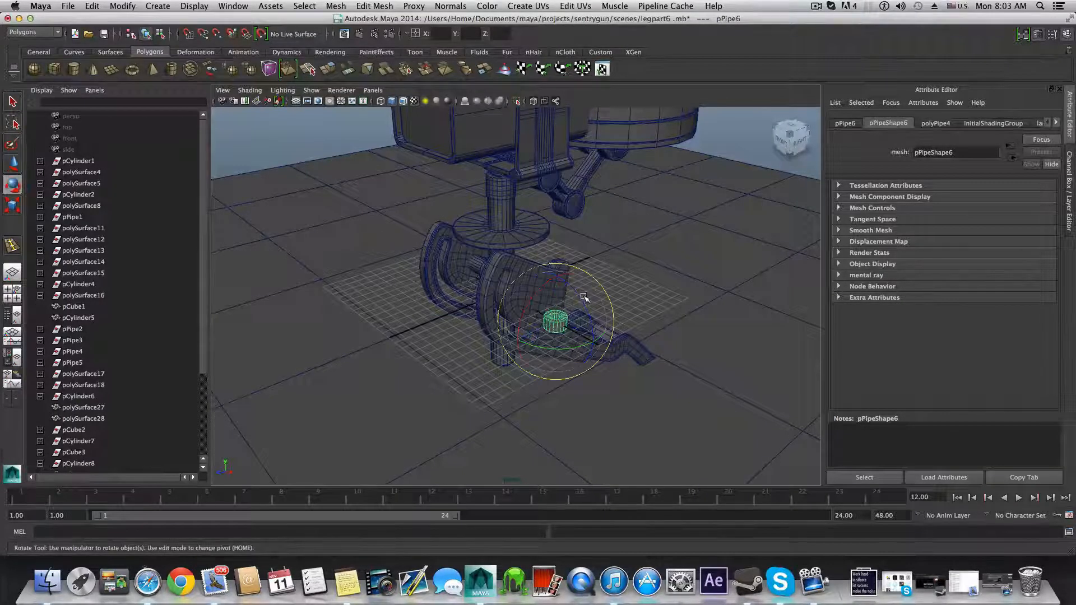
left_click_drag(576, 294, 577, 293)
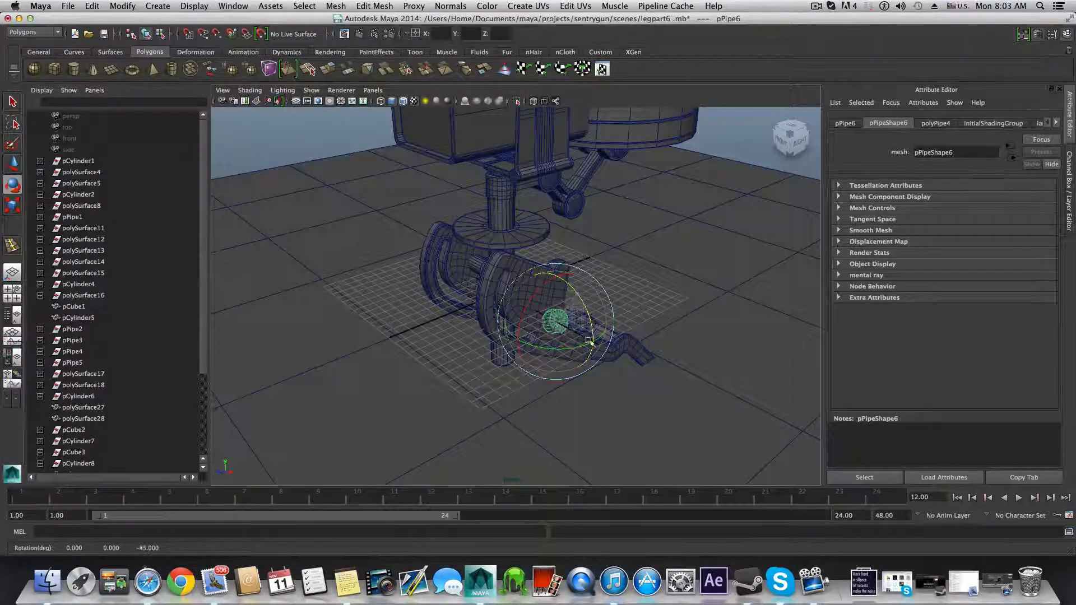
left_click_drag(566, 348, 490, 322, "alt")
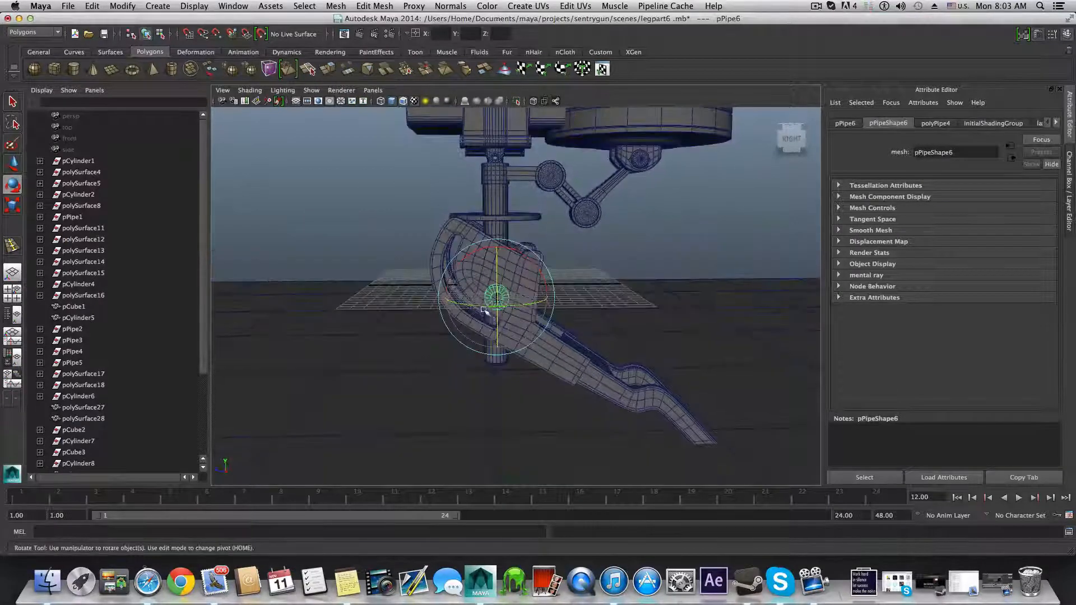
key("w")
left_click(485, 298)
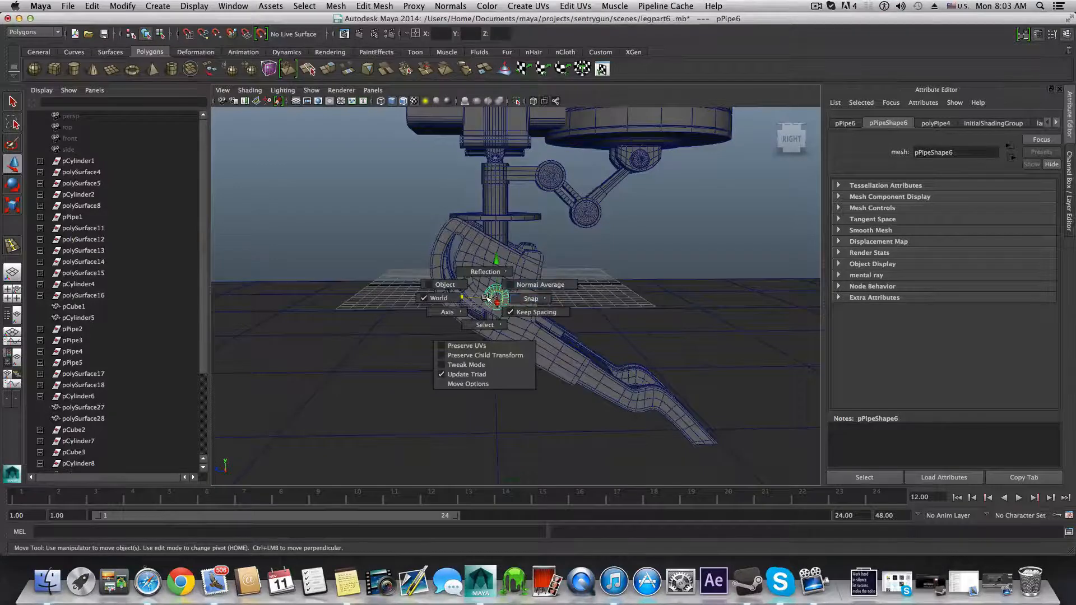
Step: Inspect the outer slotted side plate and its spacing from the pipe in close-up, side and front views
left_click_drag(516, 293, 679, 317, "alt")
right_click_drag(540, 314, 713, 325, "alt")
left_click_drag(714, 324, 476, 215, "alt")
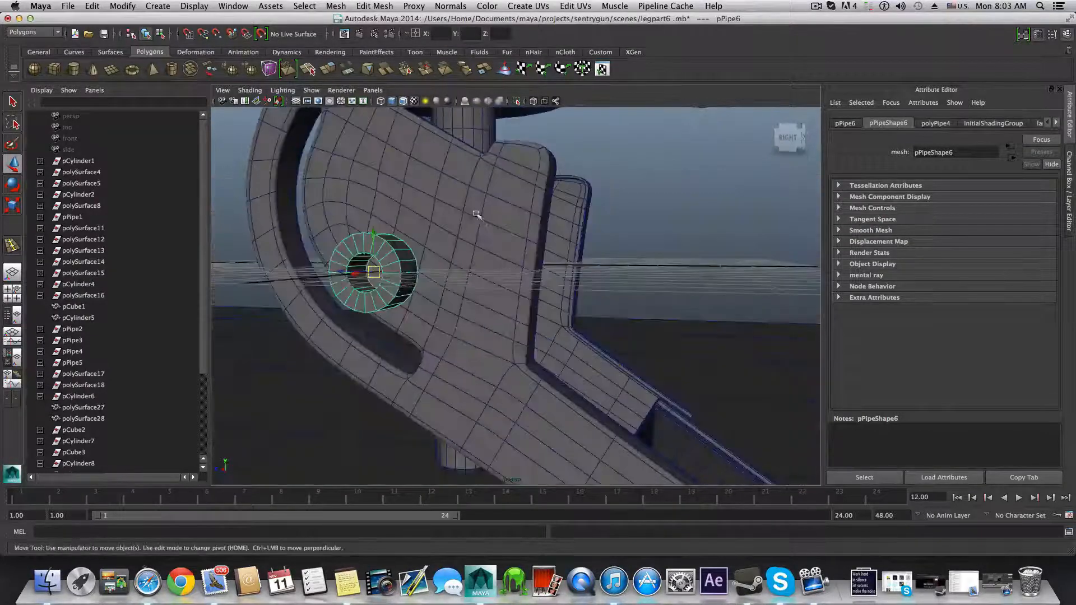
left_click(477, 219)
scroll(502, 323, "down", 5)
left_click_drag(502, 324, 365, 314, "alt")
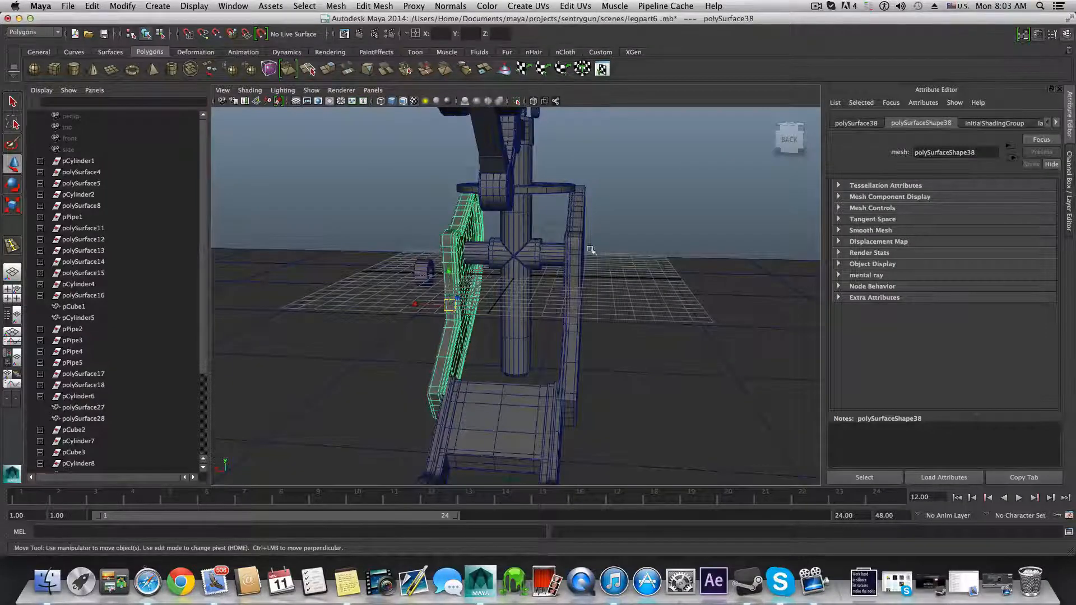
left_click_drag(451, 258, 596, 268, "alt")
left_click_drag(529, 267, 521, 306, "alt")
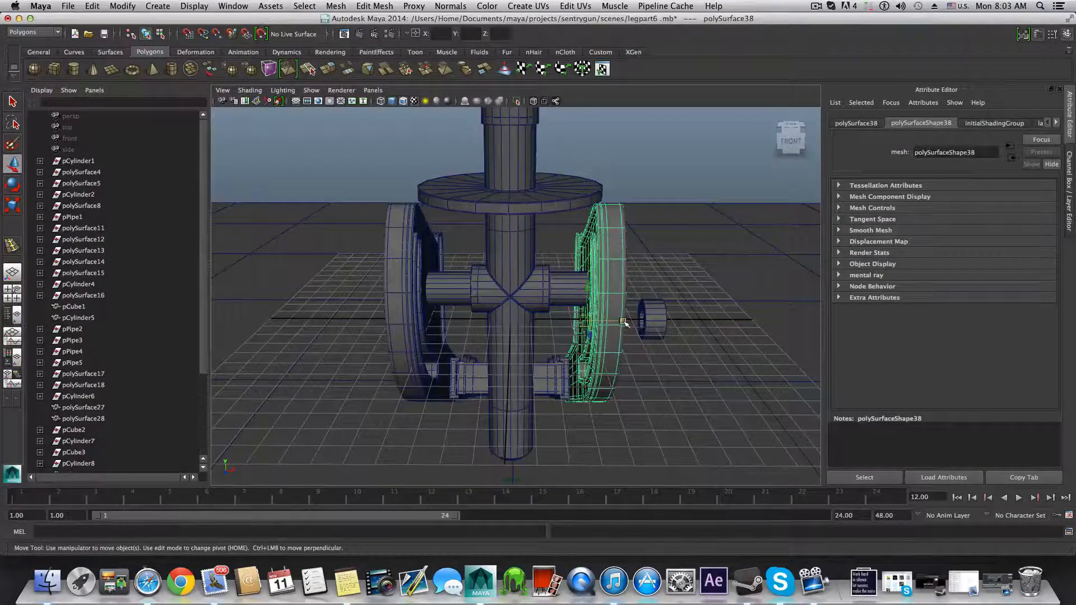
left_click_drag(624, 322, 488, 295)
Step: Reselect the pipe and examine its position relative to the side plate's curved slot from several angles
left_click(583, 367)
right_click_drag(490, 293, 506, 325, "alt")
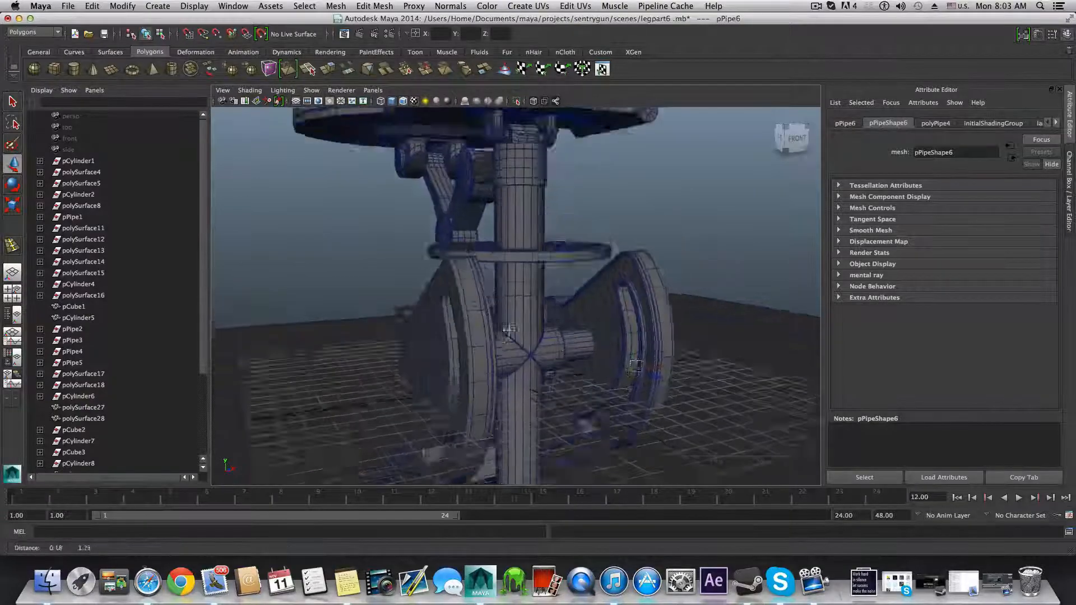
middle_click_drag(506, 313, 491, 356, "alt")
left_click_drag(492, 358, 487, 314, "alt")
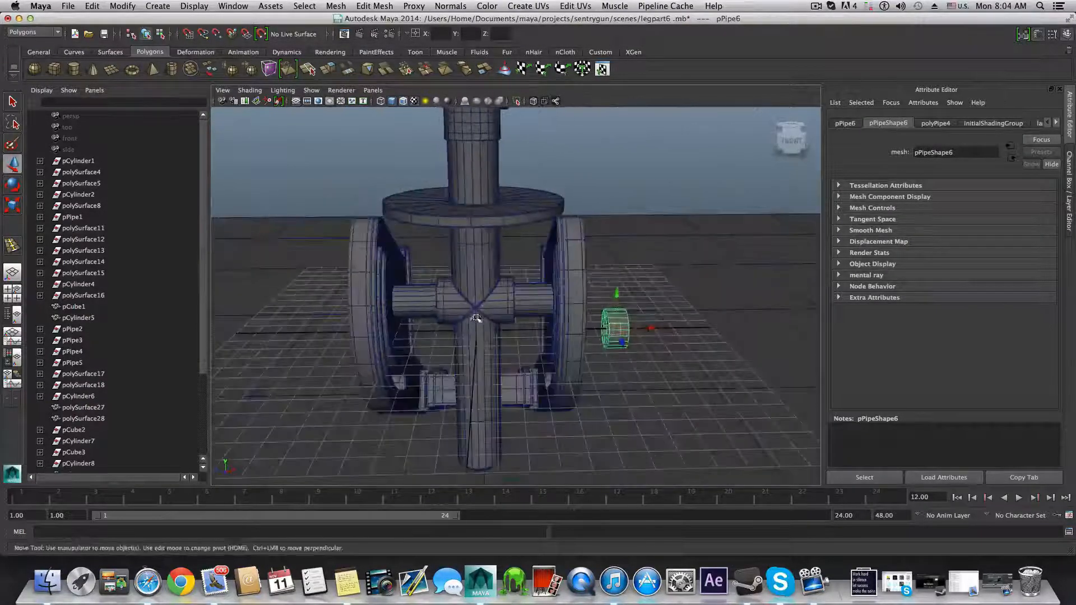
right_click_drag(487, 314, 435, 300, "alt")
mouse_move(435, 301)
left_mouse_down("alt")
mouse_move(460, 306)
mouse_move(400, 292)
mouse_move(423, 287)
left_mouse_up("alt")
left_click_drag(583, 365, 507, 385, "alt")
right_click_drag(507, 384, 530, 382, "alt")
middle_click_drag(526, 375, 509, 252, "alt")
left_click_drag(488, 364, 478, 318, "alt")
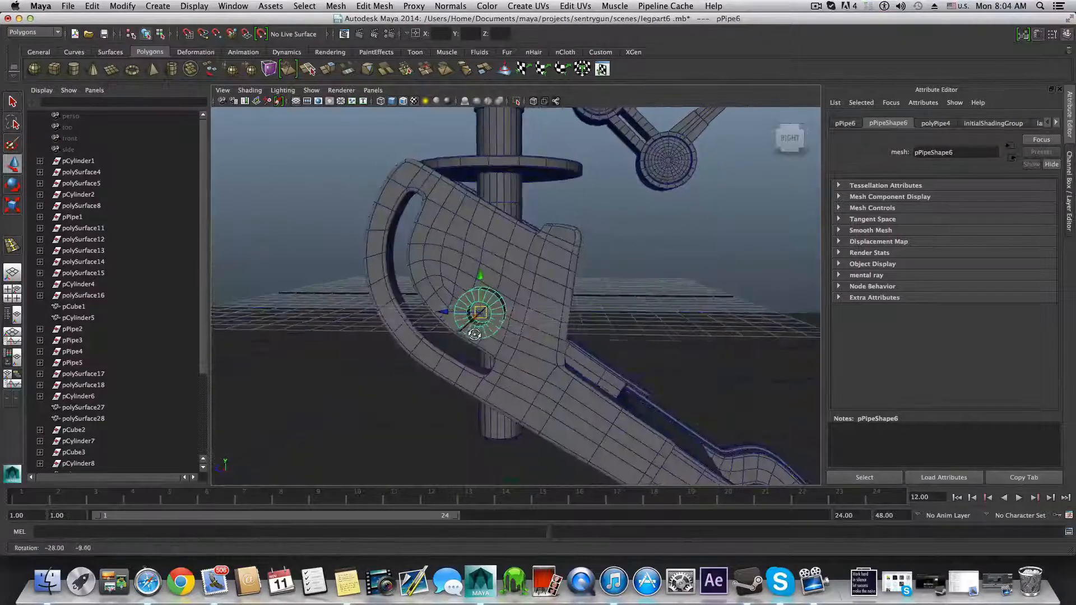
right_click_drag(494, 334, 552, 349, "alt")
mouse_move(521, 353)
left_mouse_down("alt")
mouse_move(454, 356)
mouse_move(512, 337)
left_mouse_up("alt")
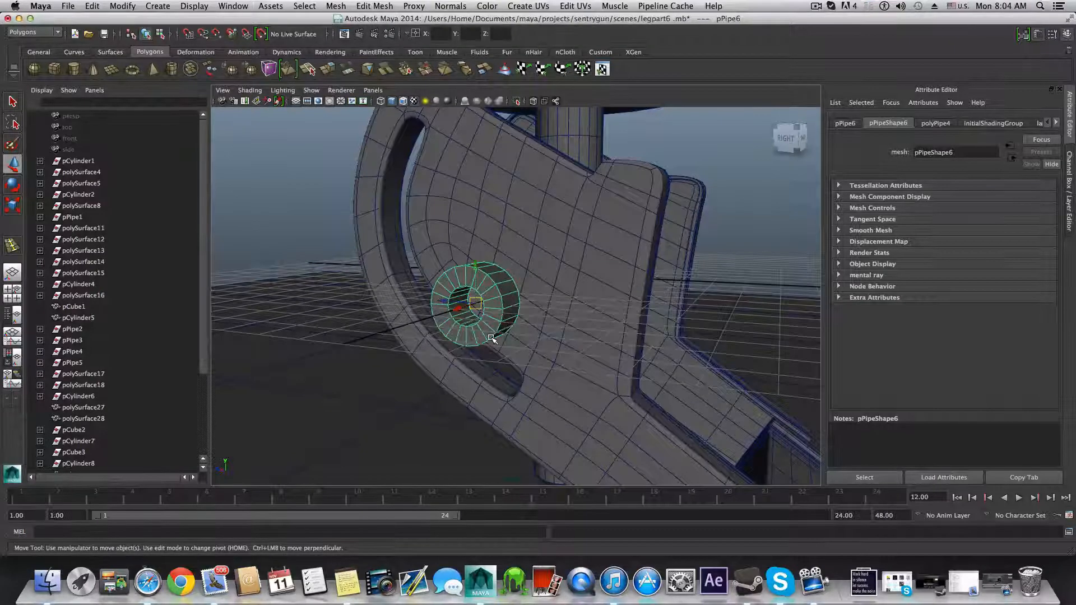
left_click_drag(485, 329, 479, 304, "alt")
right_click(581, 294)
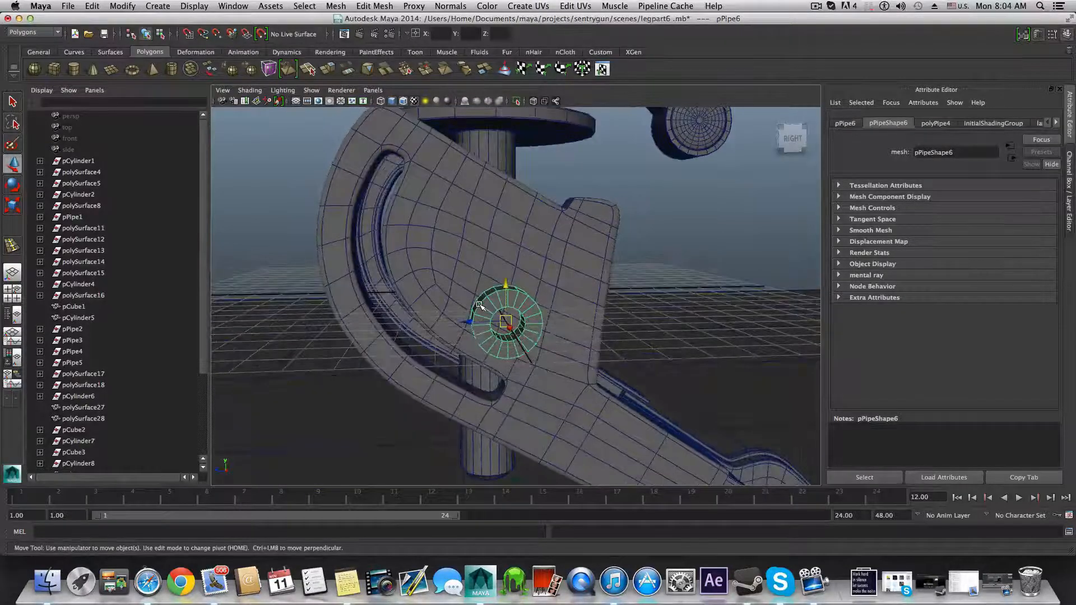
scroll(519, 318, "up", 5)
left_click_drag(543, 353, 457, 320, "alt")
Step: Extrude the seven adjoining outer side faces of the pipe (f[42:48]) into a long arm across the side plate
right_click_drag(409, 279, 412, 310)
left_click(417, 282)
left_click_drag(417, 281, 456, 348, "alt")
left_click(459, 359)
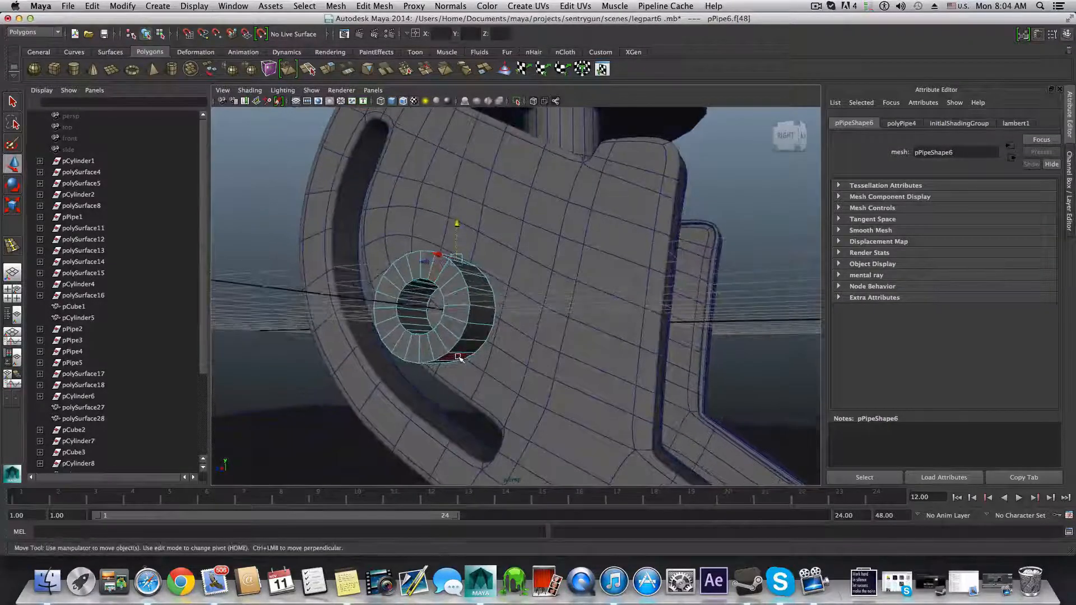
left_click(464, 321)
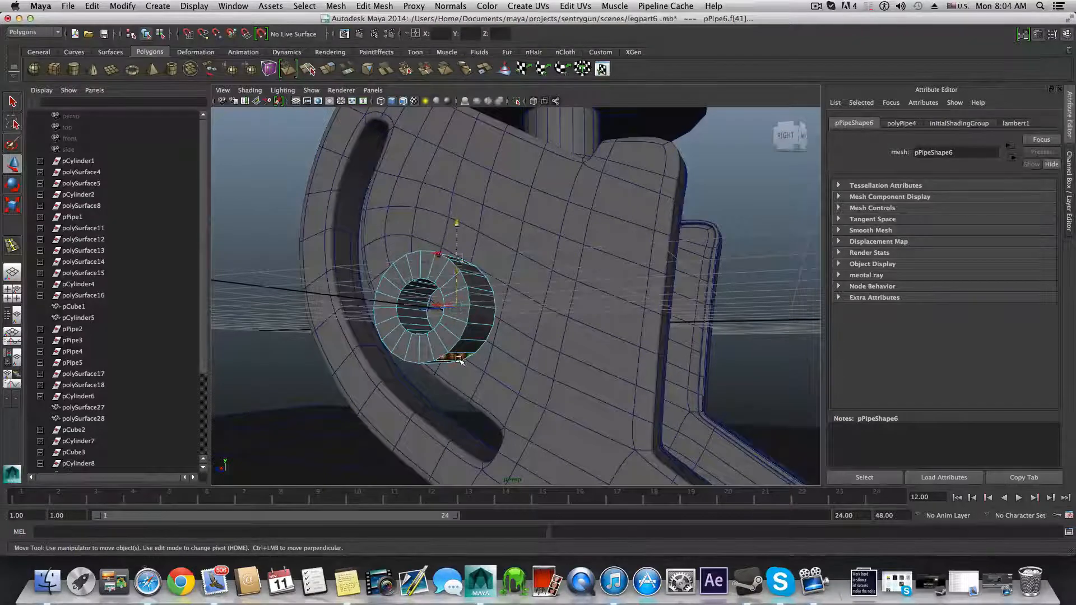
double_click(459, 359, "shift")
left_click_drag(463, 358, 408, 292, "alt")
left_click_drag(409, 357, 515, 345, "alt")
left_click(506, 352, "shift")
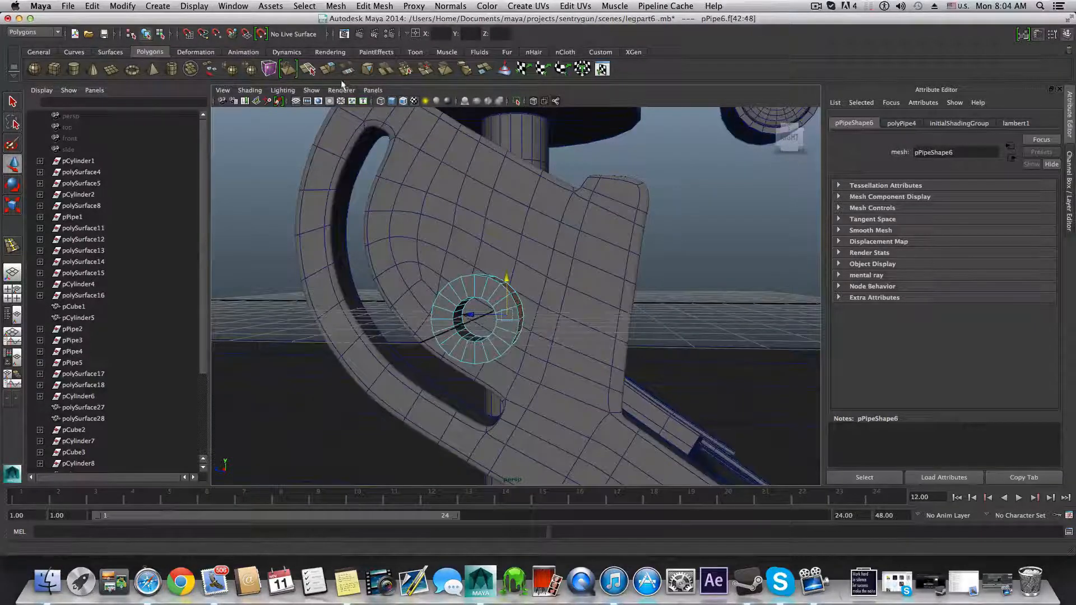
left_click(328, 70)
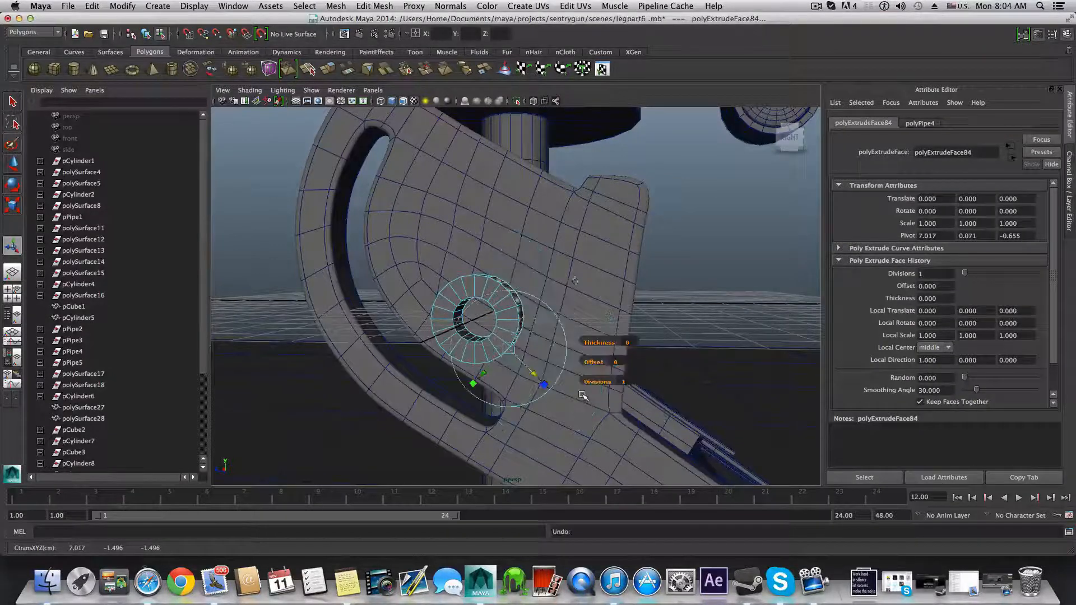
key("w")
left_click_drag(477, 308, 613, 299)
Step: Scale the arm's free end flat and slightly narrower, and rotate it to a slanted angle
key("r")
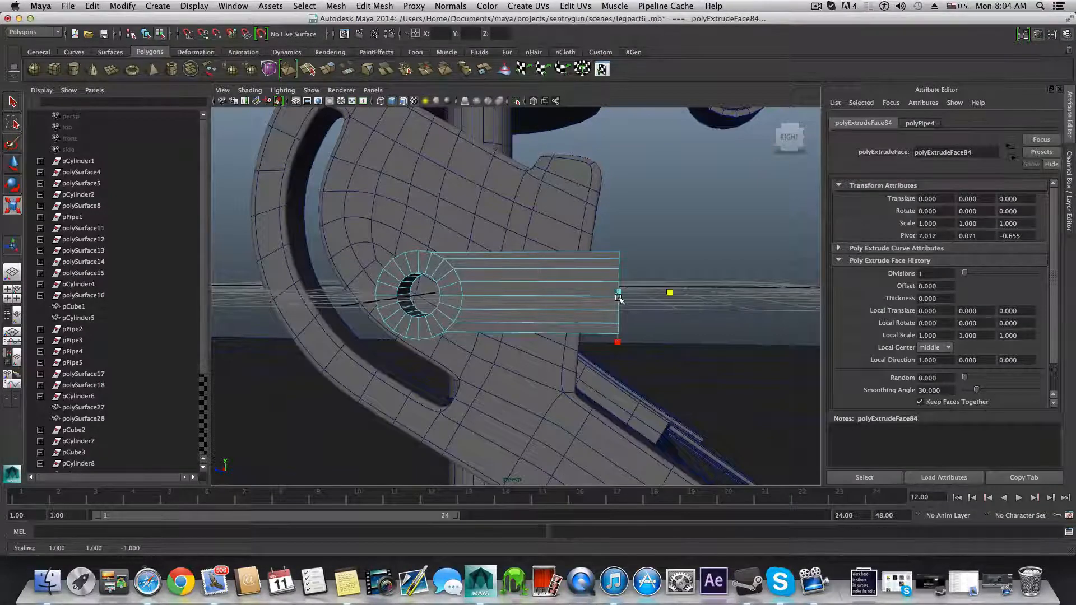
key("w")
key("e")
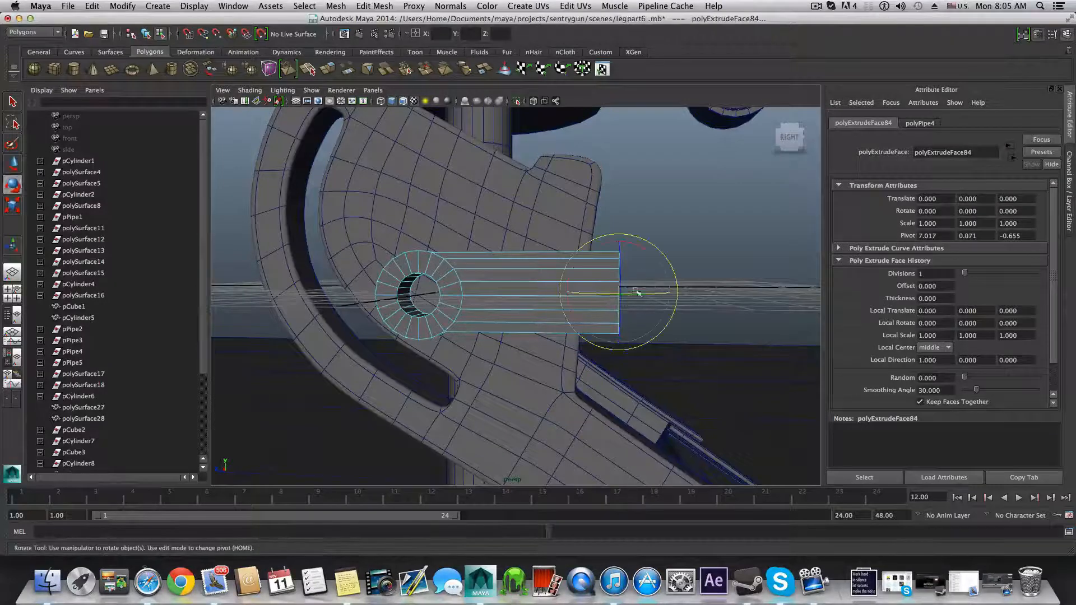
left_click_drag(643, 250, 627, 275)
key("r")
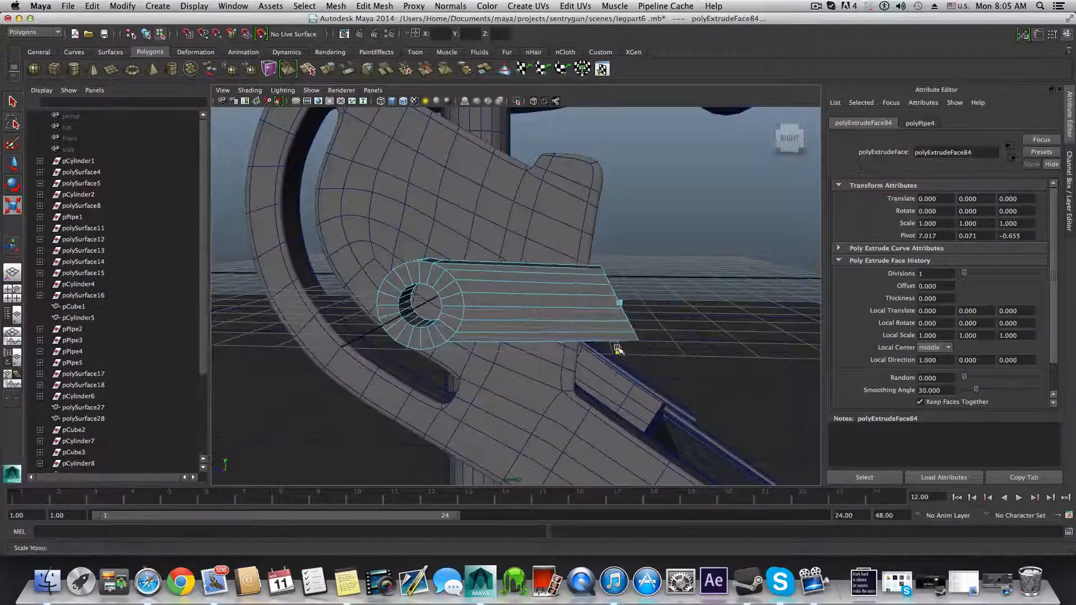
key("e")
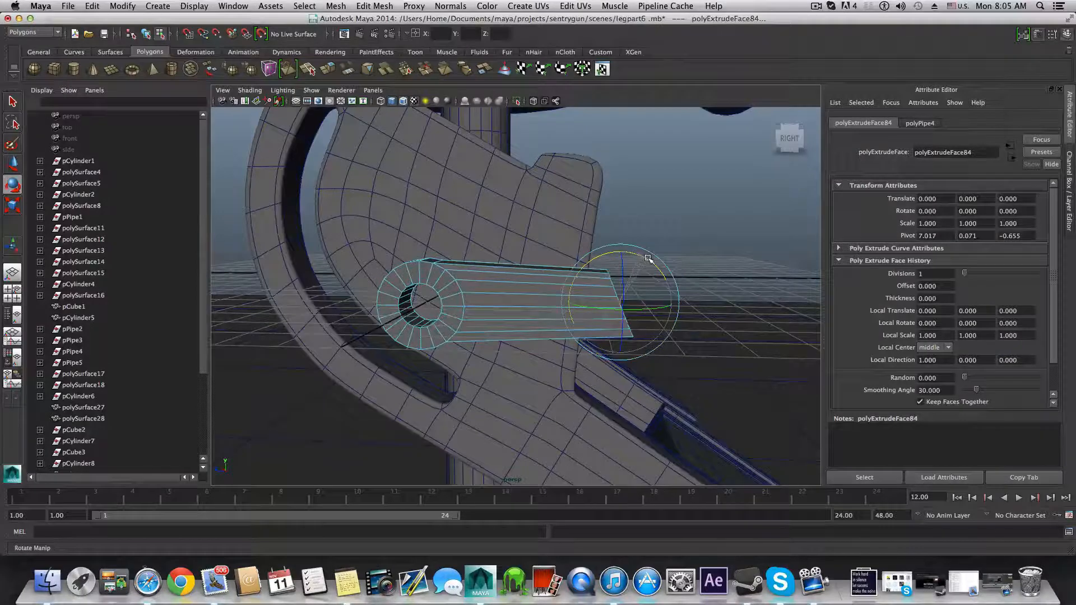
mouse_move(645, 268)
left_mouse_down("alt")
mouse_move(649, 258)
mouse_move(637, 259)
mouse_move(673, 266)
mouse_move(650, 261)
left_mouse_up("alt")
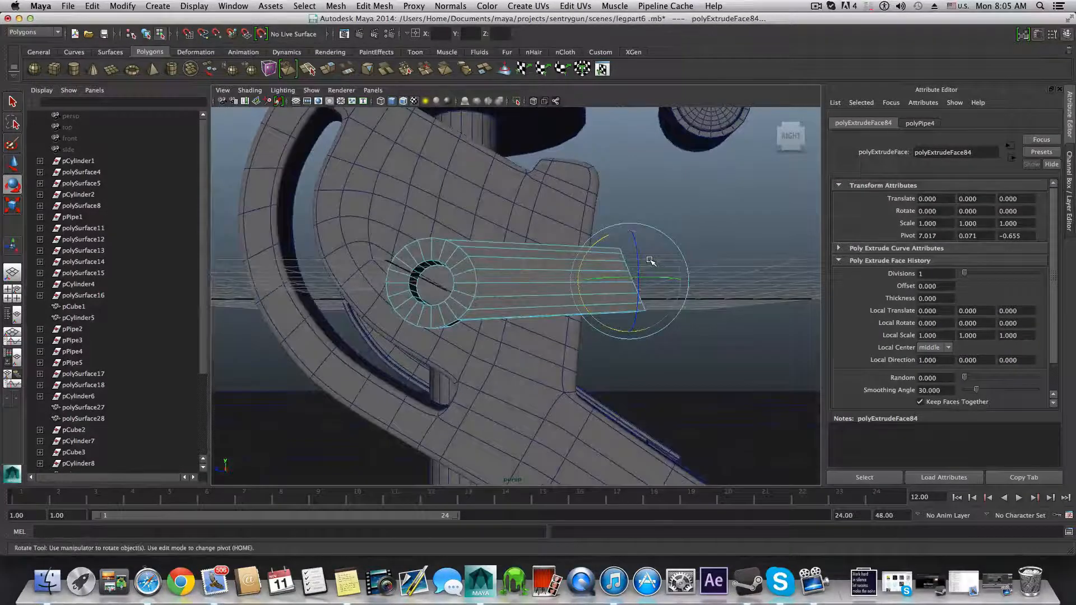
key("F8")
Step: Select the full ring of flat end faces (f[20:39]) on the pipe's outward-facing side
mouse_move(560, 308)
left_mouse_down("alt")
mouse_move(444, 312)
mouse_move(449, 329)
mouse_move(516, 314)
mouse_move(605, 320)
mouse_move(561, 312)
left_mouse_up("alt")
right_click_drag(560, 313, 552, 271, "alt")
key("e")
left_click_drag(473, 412, 513, 273, "alt")
right_click_drag(513, 273, 510, 293)
left_click(507, 303)
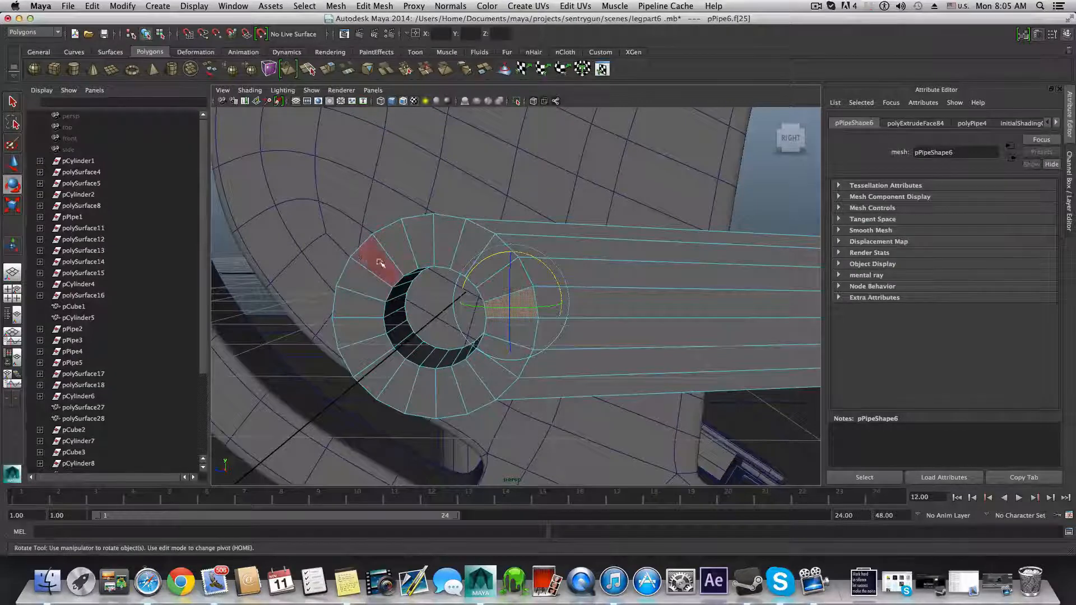
key("q")
double_click(482, 258, "shift")
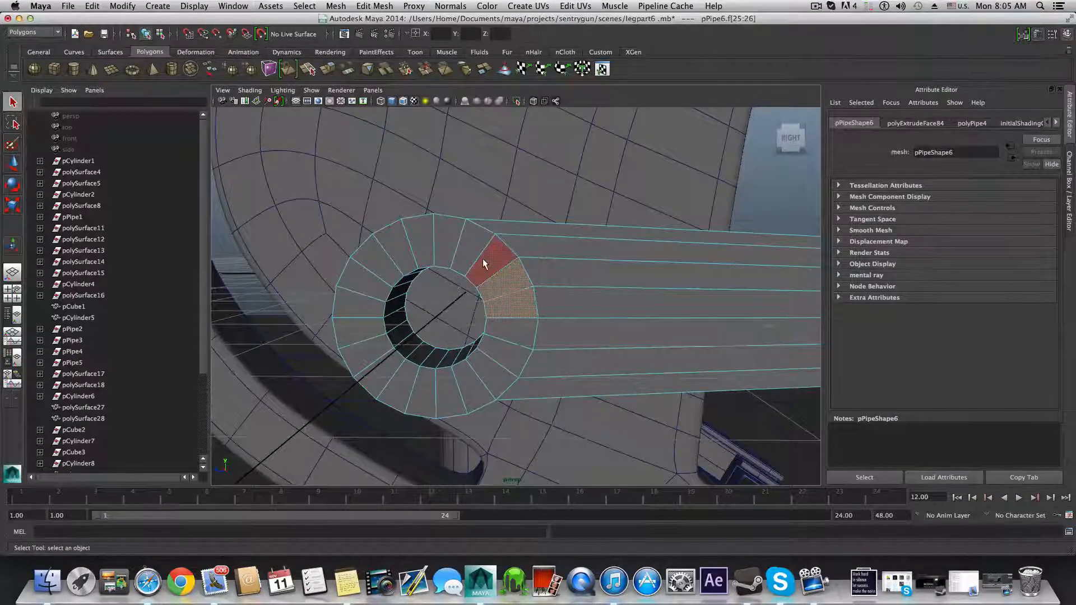
left_click_drag(482, 258, 491, 260, "alt")
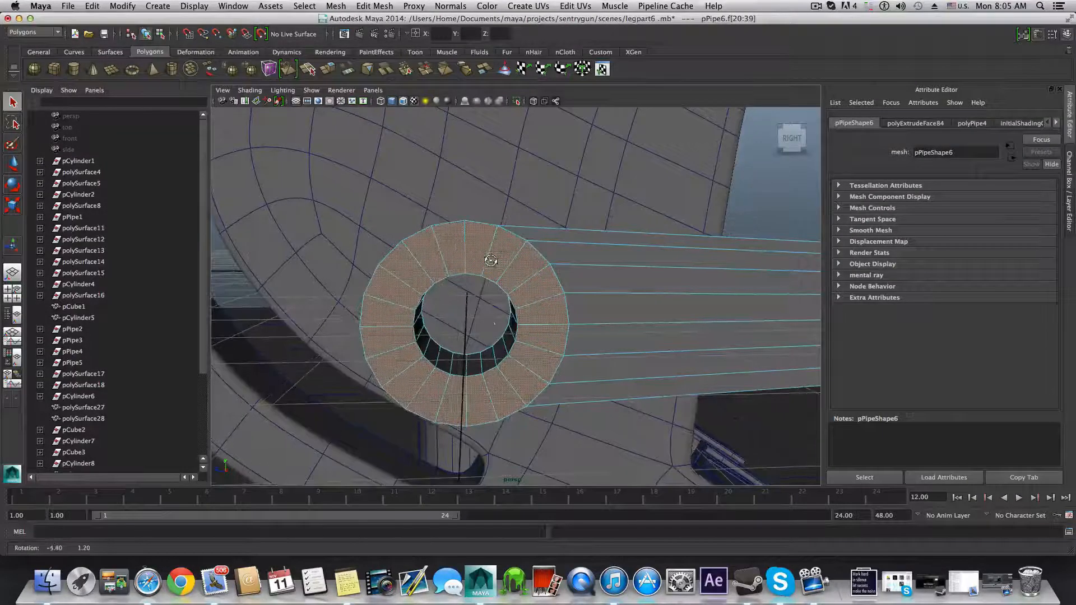
Step: Add the ring of end faces on the plate-facing side to the selection and extrude both rings outward by 0.118
left_click_drag(489, 314, 470, 314, "alt")
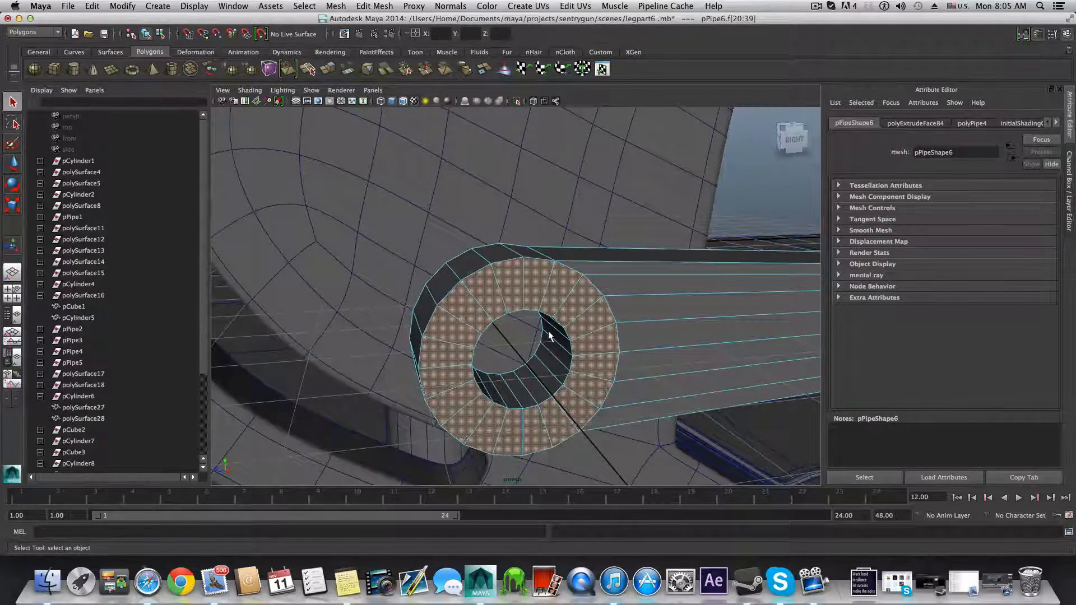
left_click_drag(565, 364, 681, 297, "alt")
left_click(682, 296, "shift")
left_click(682, 288, "shift")
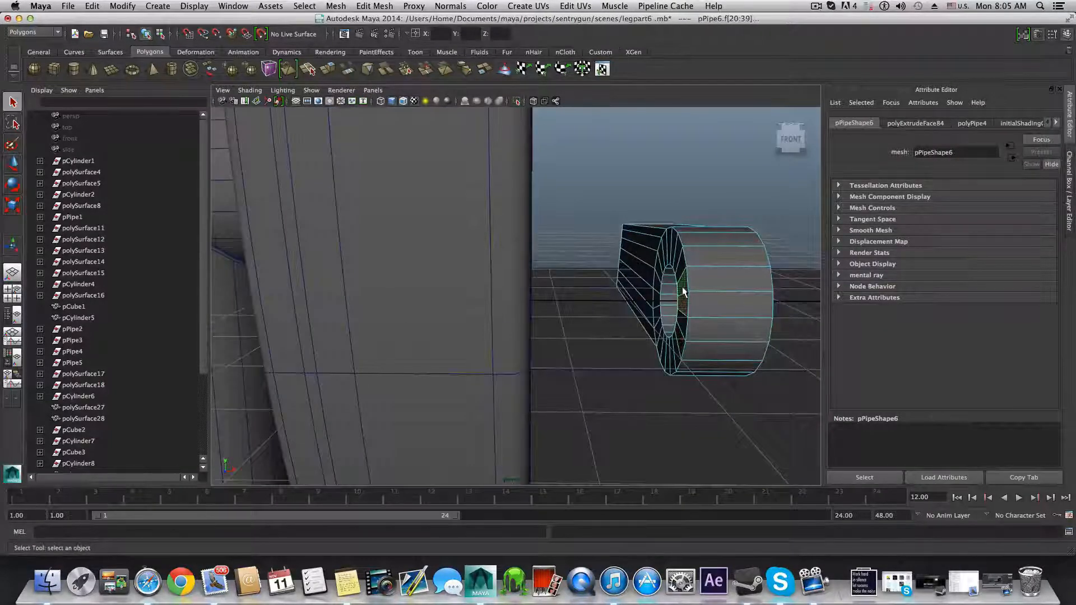
key("f")
left_click_drag(605, 334, 516, 320, "alt")
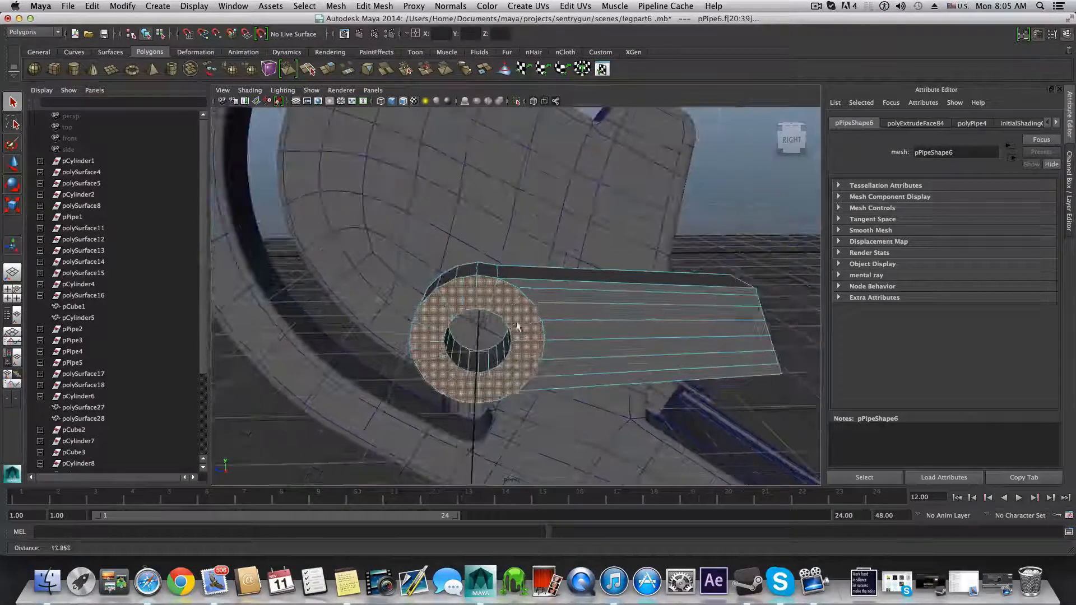
left_click(324, 73)
left_click_drag(487, 269, 627, 343, "alt")
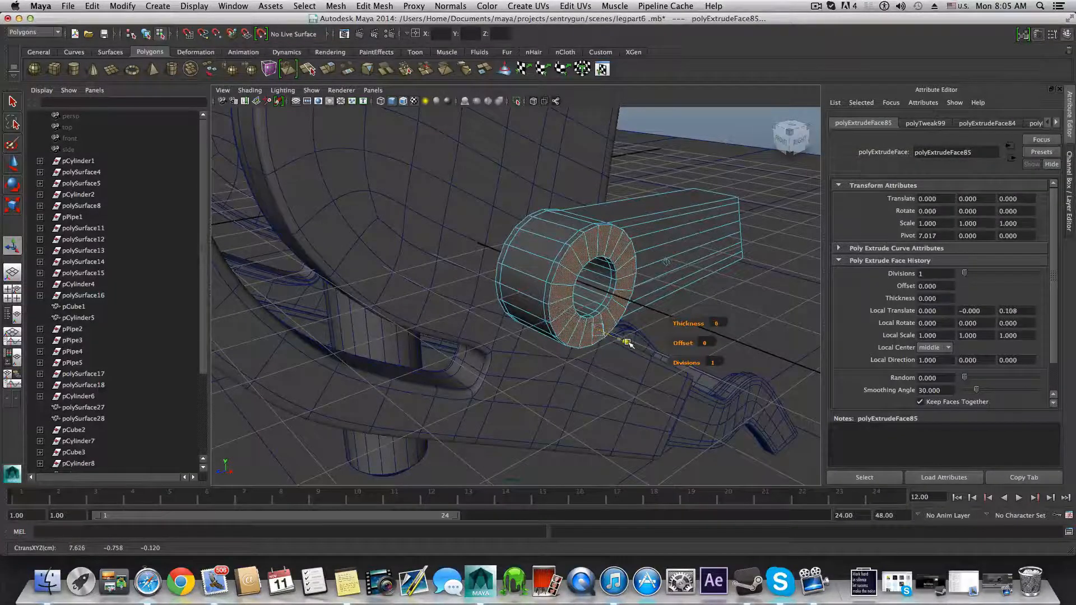
left_click_drag(628, 342, 545, 297)
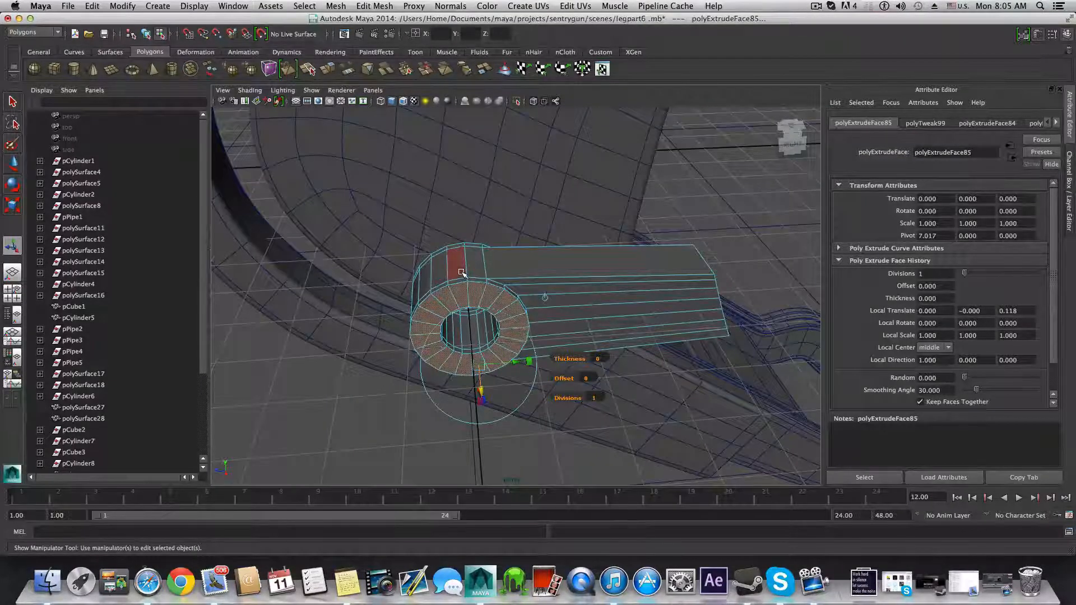
Step: Delete the outer side faces around the pipe's rounded end, between the two extruded rings, leaving the faces adjoining the arm
left_click(461, 273)
mouse_move(461, 273)
left_mouse_down("alt")
mouse_move(483, 268)
mouse_move(488, 329)
mouse_move(516, 293)
mouse_move(476, 315)
mouse_move(450, 289)
left_mouse_up("alt")
left_click(480, 264, "shift")
left_click(466, 283)
left_click(478, 281, "ctrl")
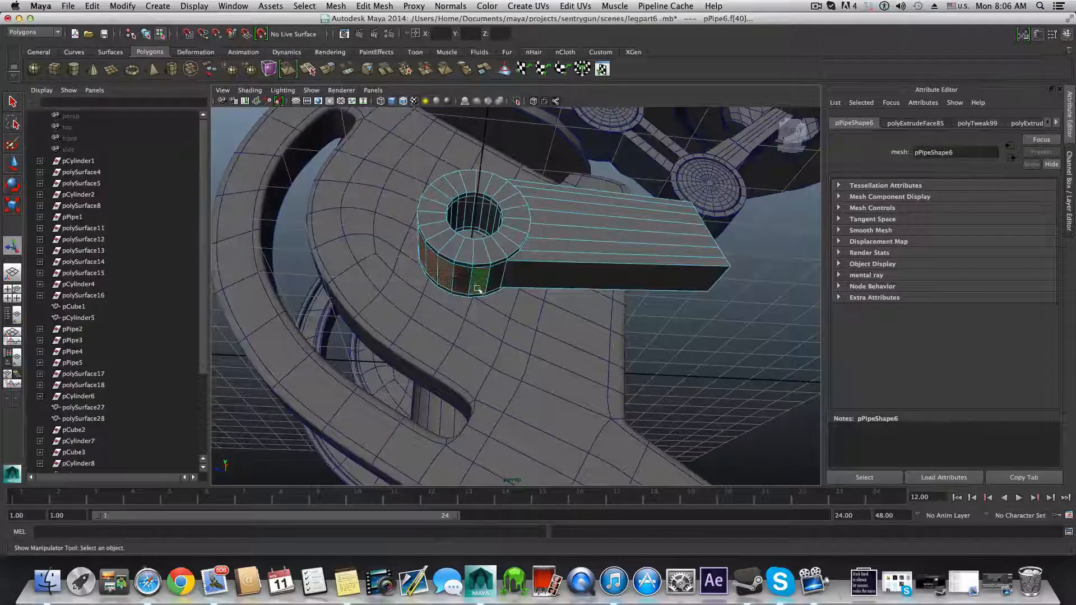
left_click(456, 285, "ctrl")
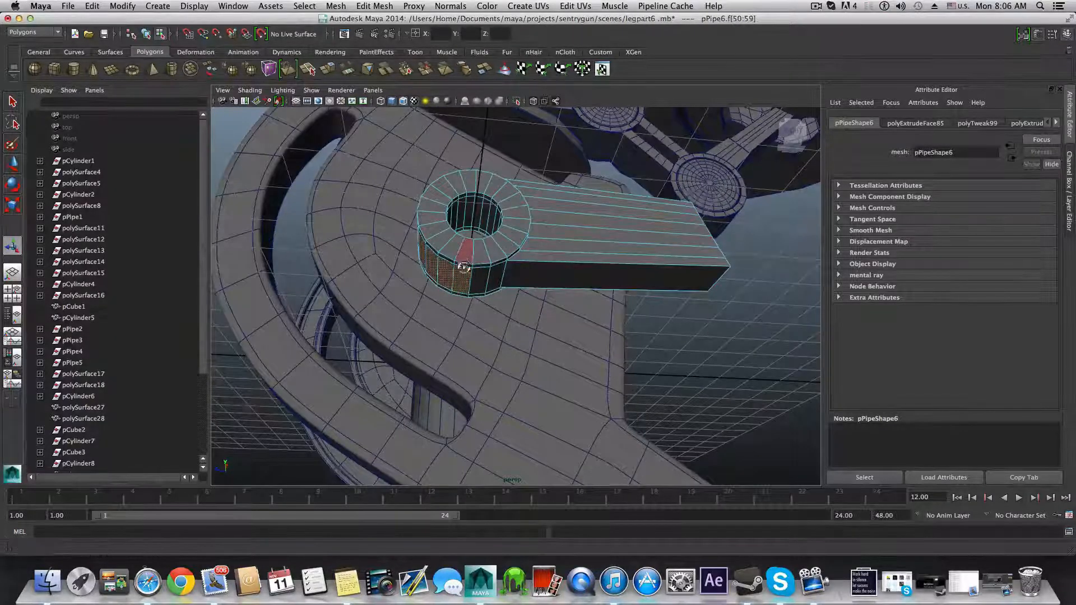
left_click_drag(464, 266, 455, 289, "alt")
left_click_drag(461, 246, 459, 284, "alt")
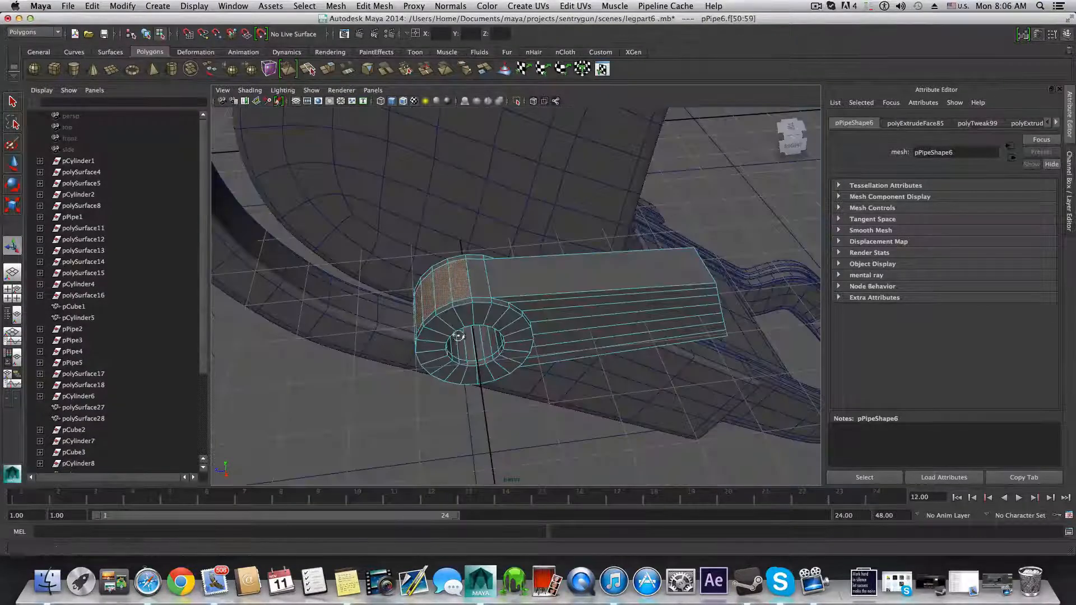
left_click_drag(459, 336, 515, 318, "alt")
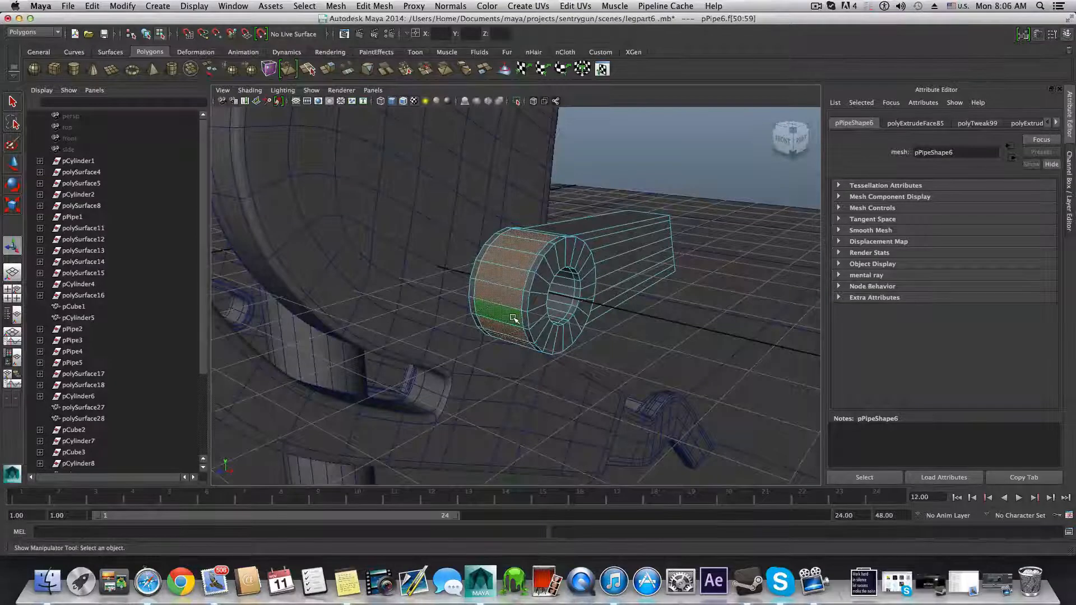
key("Delete")
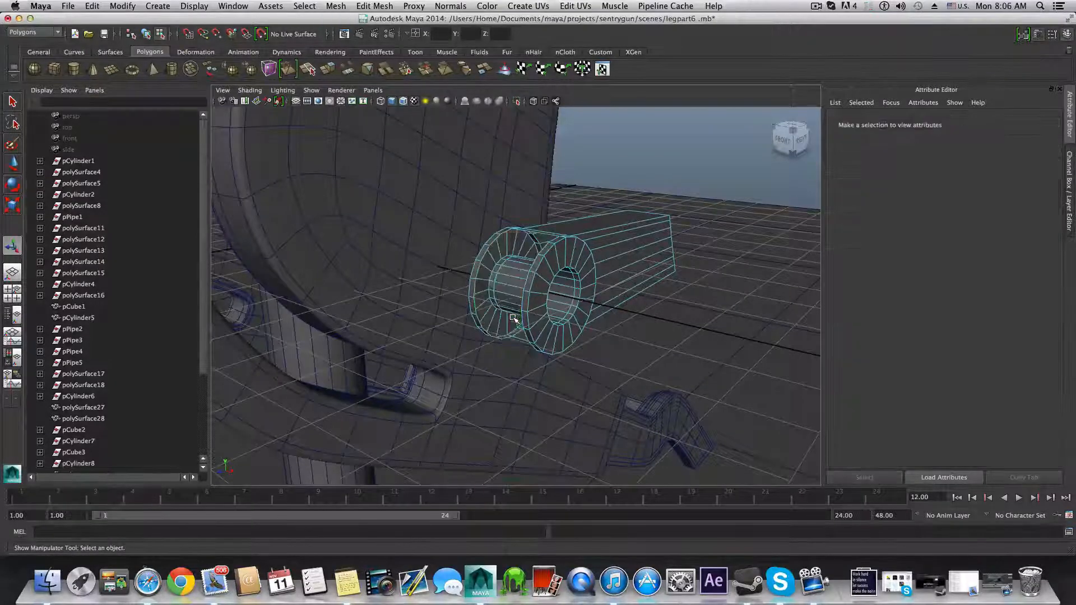
Step: Try to delete the inner wall faces of the pipe's hole between the two end rings
left_click_drag(516, 314, 565, 332, "alt")
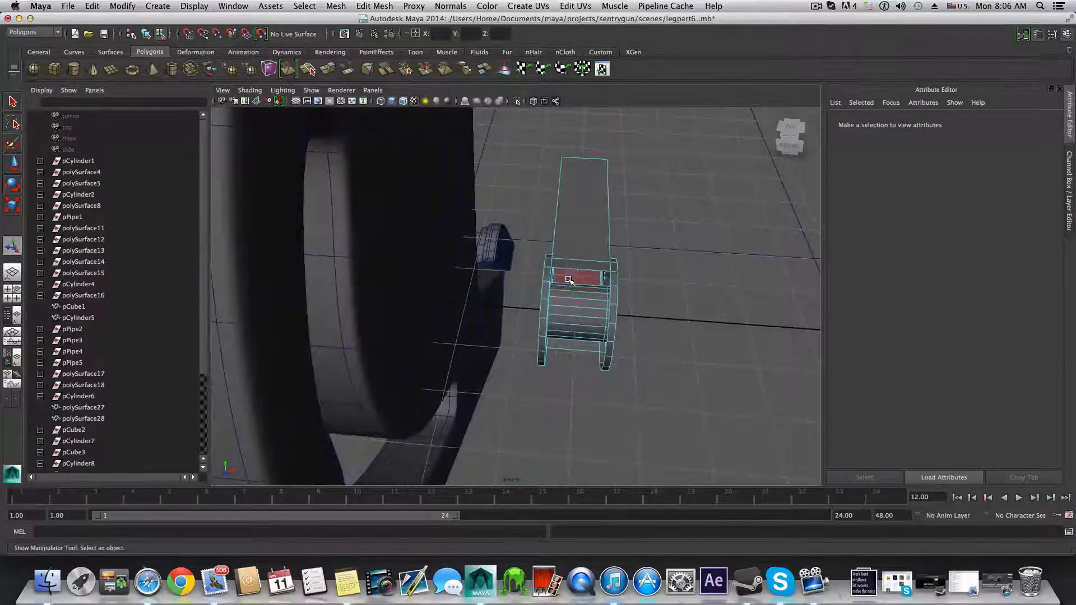
key("super+z")
key("Delete")
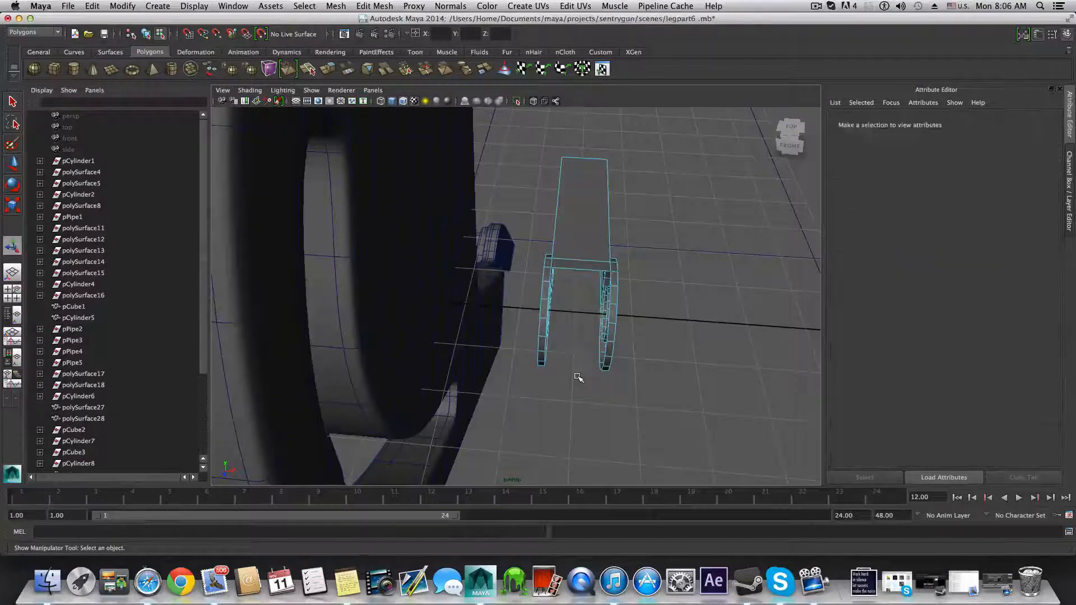
left_click_drag(582, 361, 593, 389, "alt")
right_click_drag(593, 389, 649, 390, "alt")
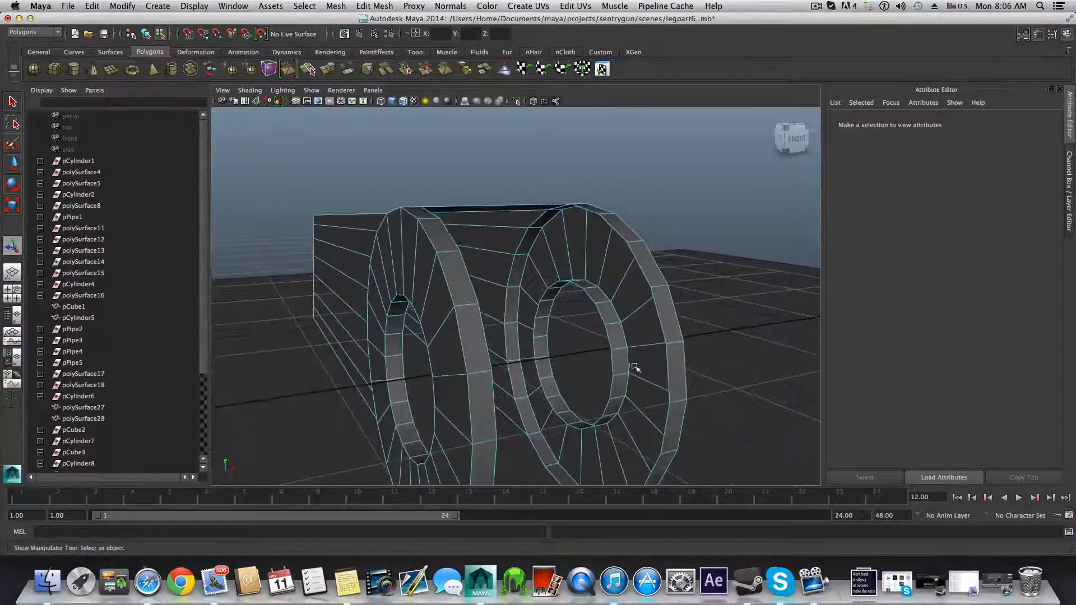
left_click_drag(635, 367, 521, 353, "alt")
right_click_drag(521, 353, 573, 350, "alt")
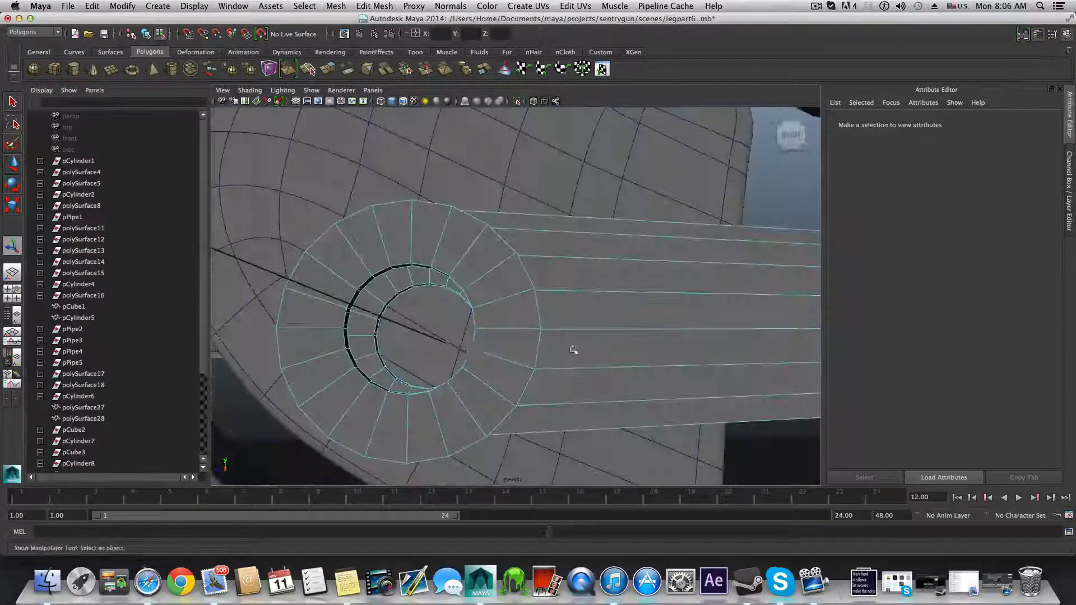
left_click_drag(573, 350, 595, 387, "alt")
right_click_drag(595, 387, 570, 410, "alt")
Step: Undo the last face deletion, deselect the arm's side and adjoining outer faces, and delete only the hole's inner wall faces
left_click(599, 371)
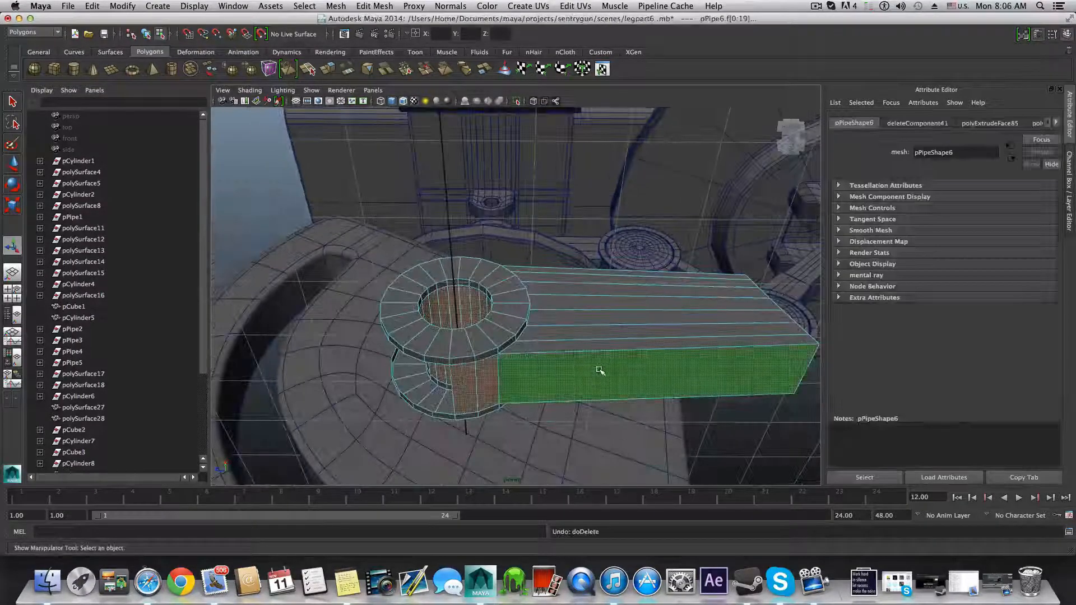
left_click_drag(532, 394, 463, 380, "alt")
left_click(581, 426)
key("ctrl+z")
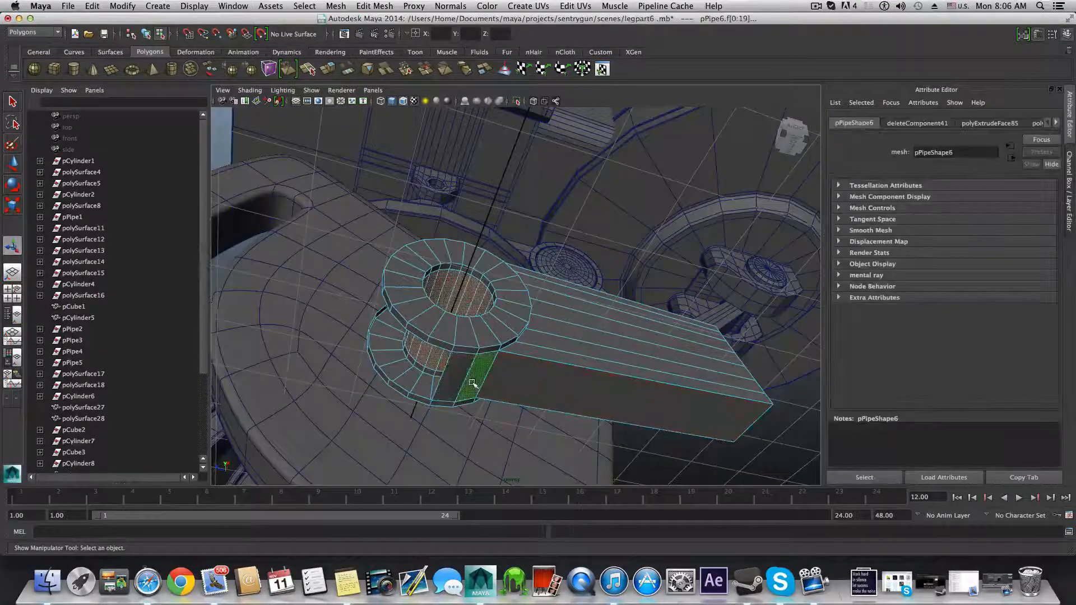
left_click(481, 410)
left_click_drag(481, 410, 454, 375, "alt")
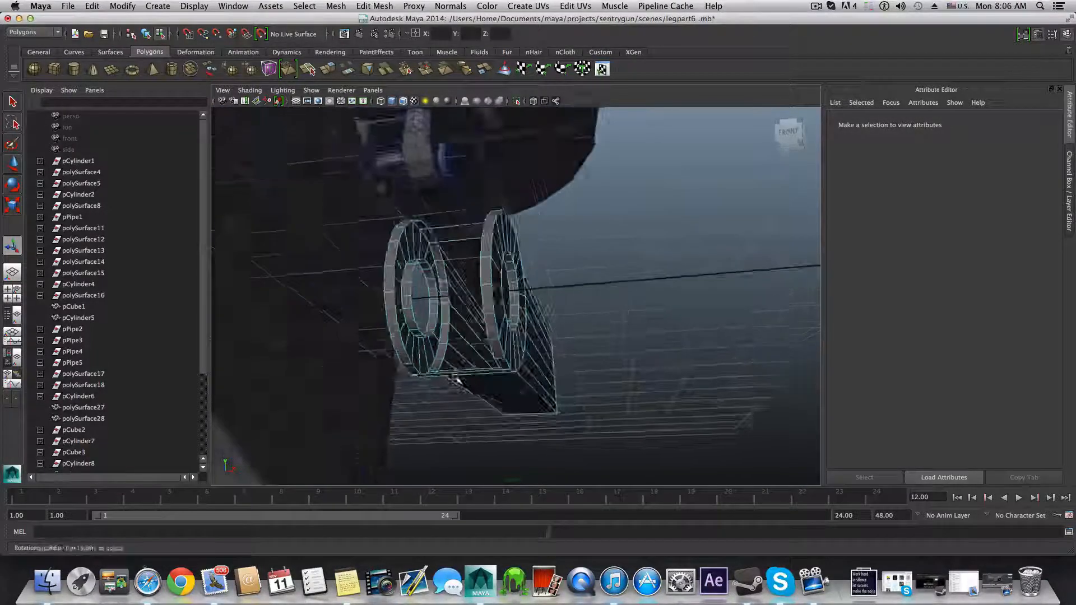
Step: Try to extrude the lowest face connecting the two end rings
right_click_drag(454, 375, 480, 432, "alt")
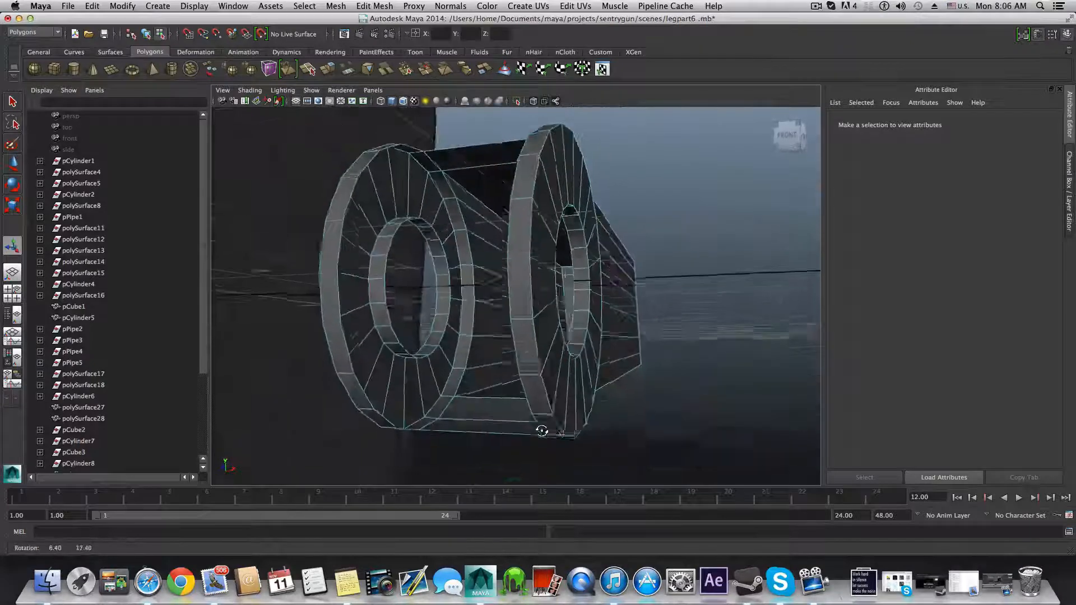
left_click(481, 433)
left_click(482, 434)
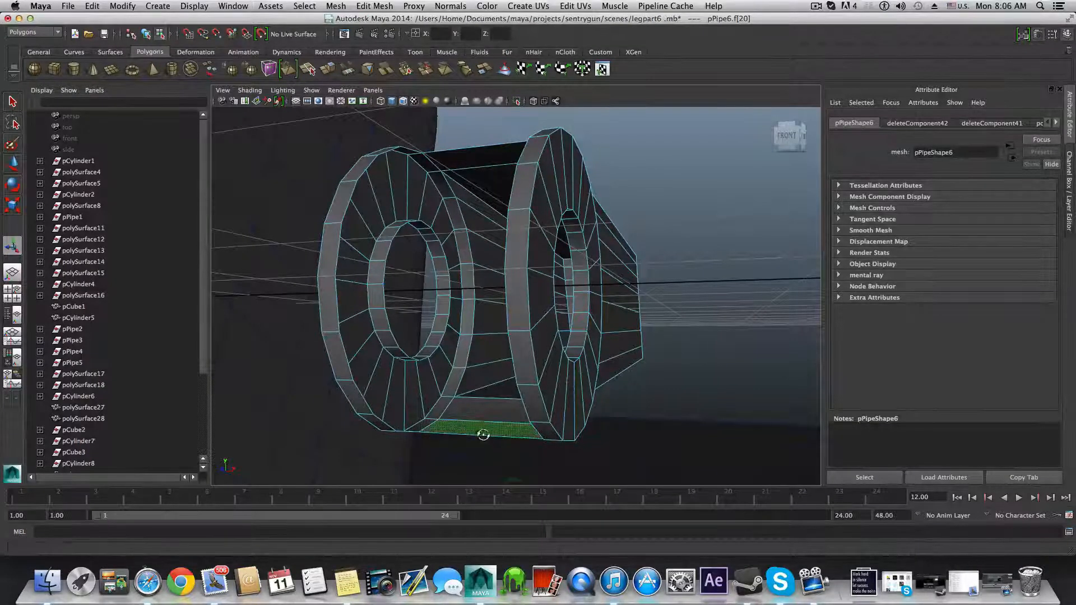
left_click_drag(483, 435, 515, 435, "alt")
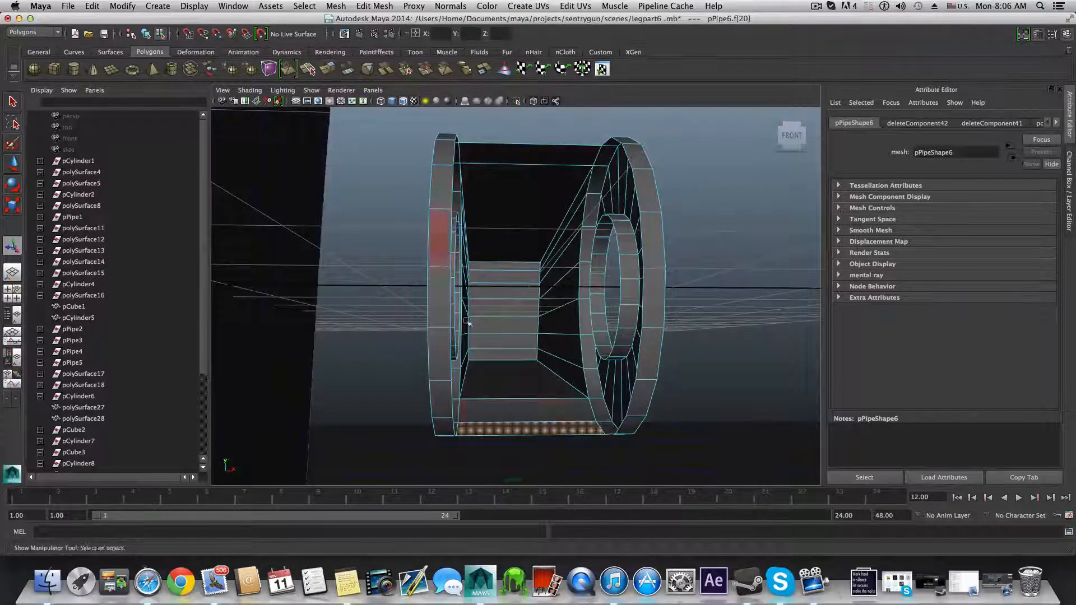
key("ctrl+e")
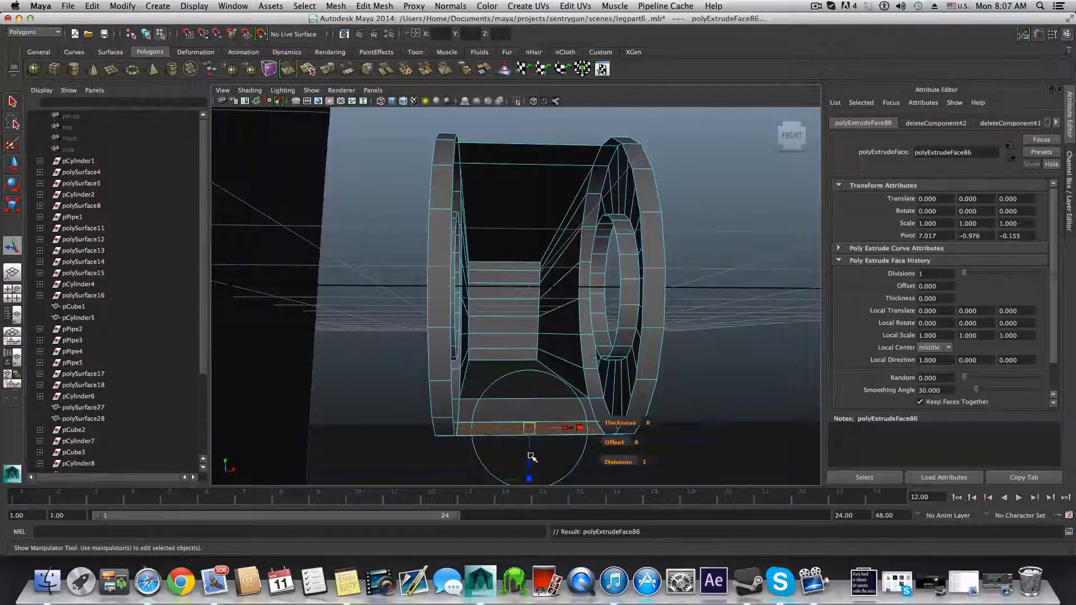
mouse_move(532, 457)
left_mouse_down("alt")
mouse_move(524, 440)
mouse_move(398, 436)
mouse_move(543, 449)
mouse_move(446, 454)
mouse_move(545, 458)
mouse_move(542, 449)
left_mouse_up("alt")
Step: Extrude the open lower edge between the two end rings by -0.062 in local Z
right_click_drag(563, 169, 556, 144)
left_click(526, 454)
left_click(533, 441)
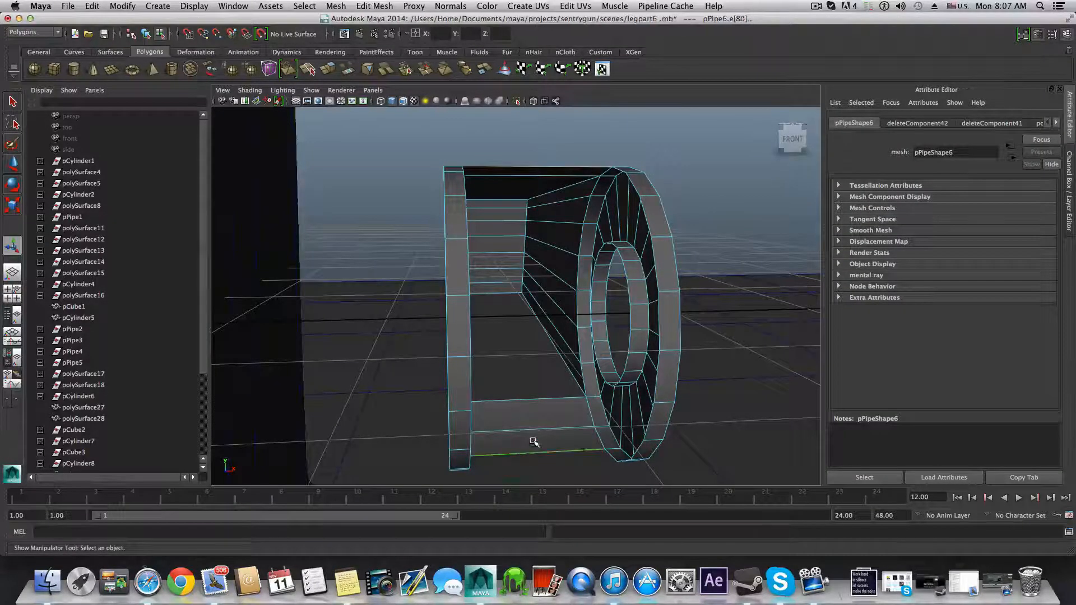
left_click_drag(533, 439, 486, 437, "alt")
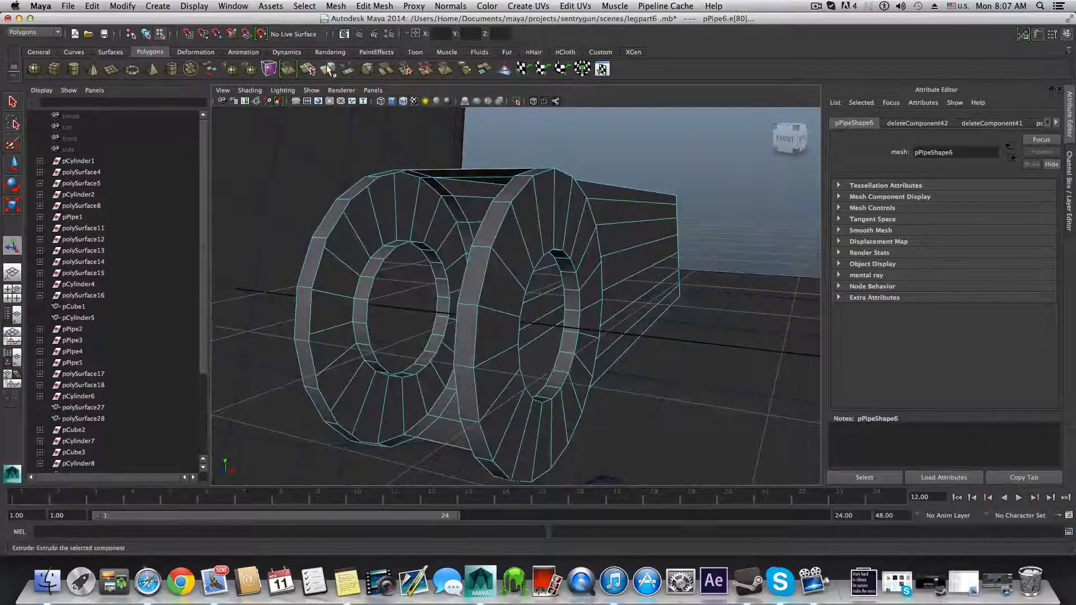
left_click(327, 68)
left_click_drag(456, 354, 580, 375, "alt")
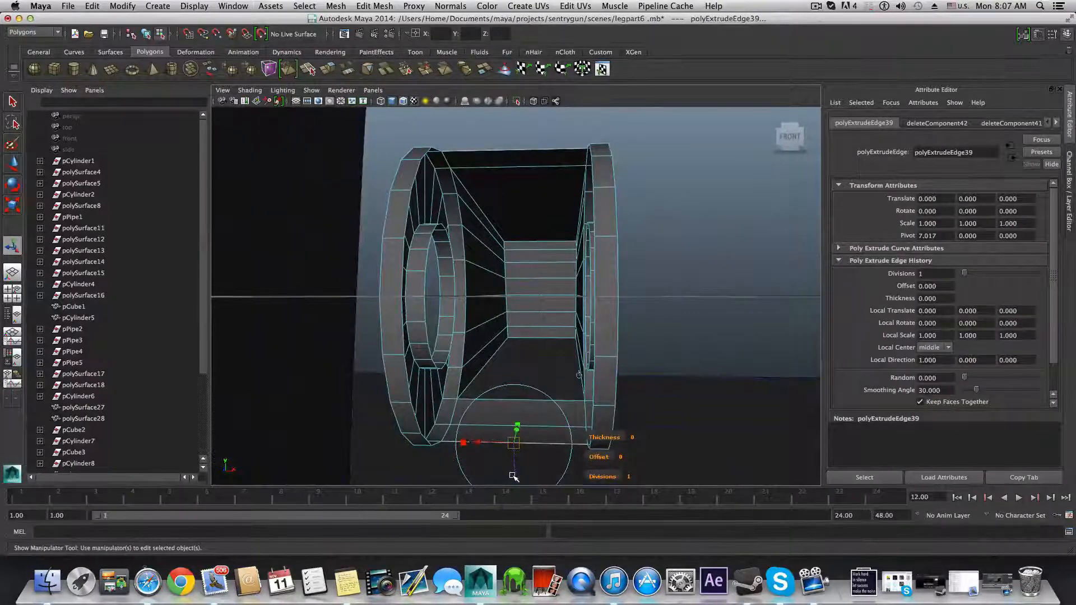
left_click_drag(512, 472, 443, 482)
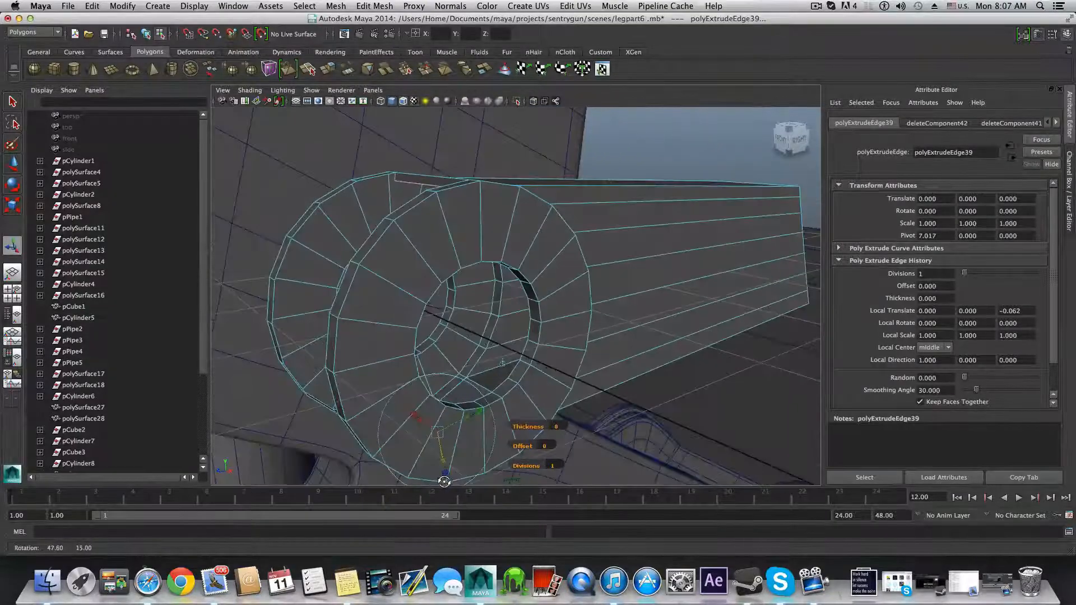
scroll(444, 482, "down", 4)
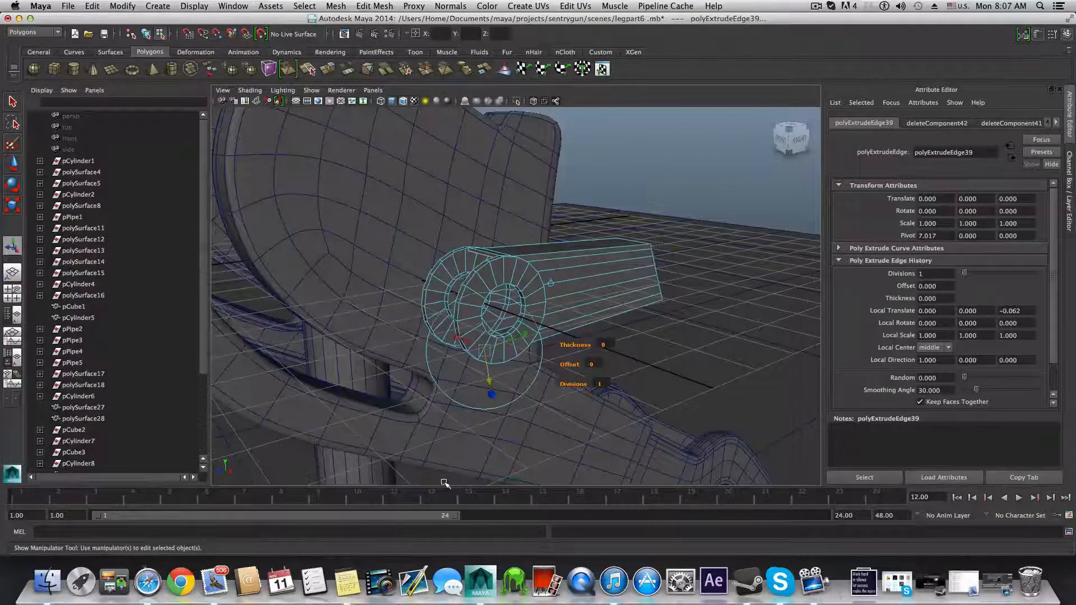
Step: Create a new polygon pipe in object mode and move it to the ringed end of the arm
key("F8")
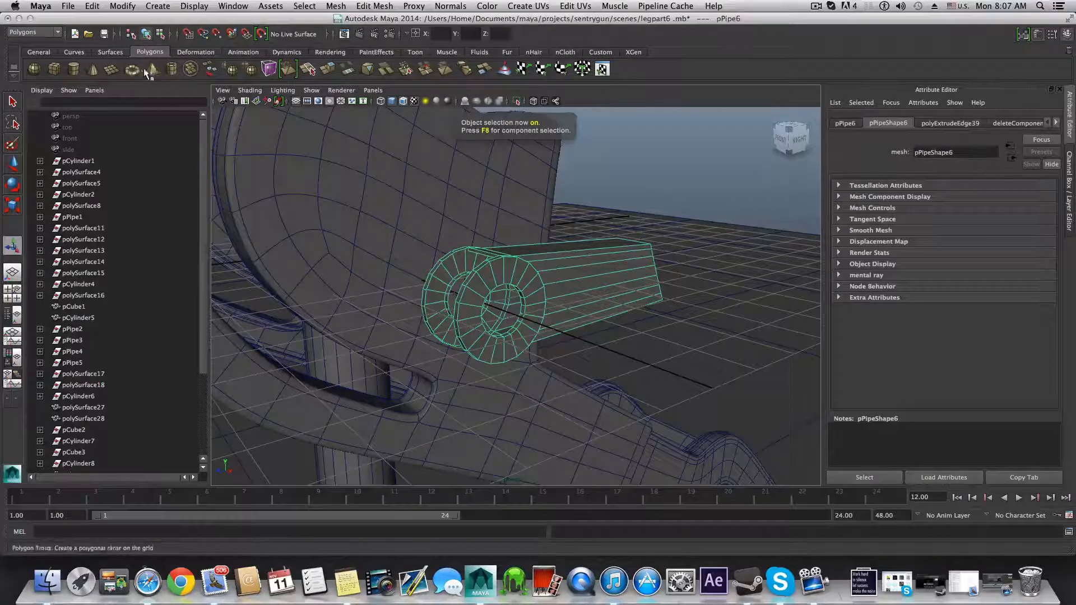
left_click(167, 70)
scroll(443, 435, "down", 5)
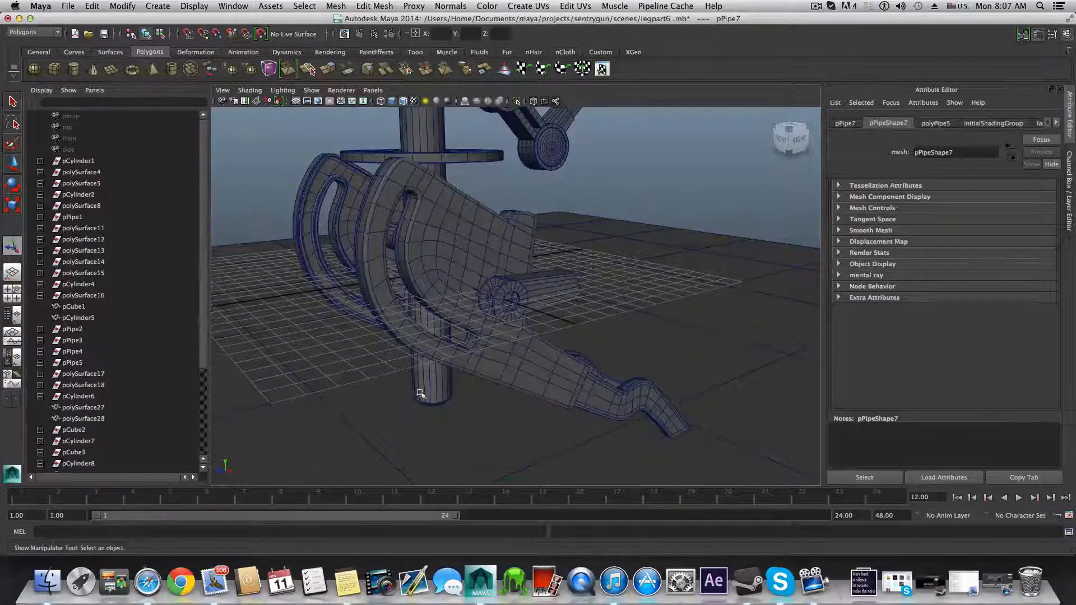
left_click_drag(423, 391, 503, 390, "alt")
key("w")
left_click_drag(397, 298, 538, 345)
right_click_drag(539, 345, 610, 359, "alt")
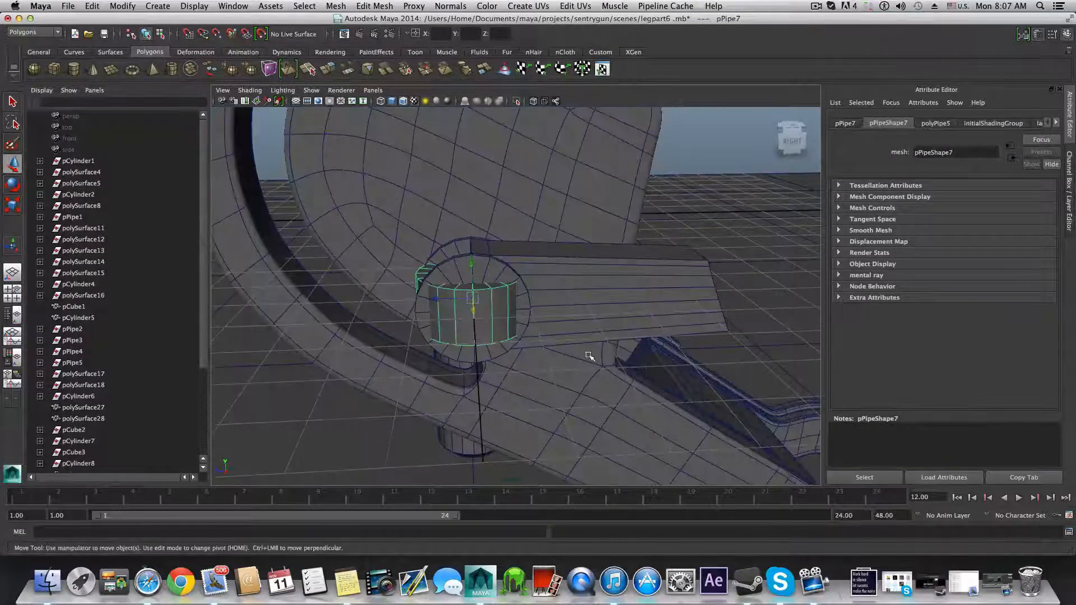
Step: Rotate the new pipe 90 degrees about Z and fit it between the arm's two end rings
key("e")
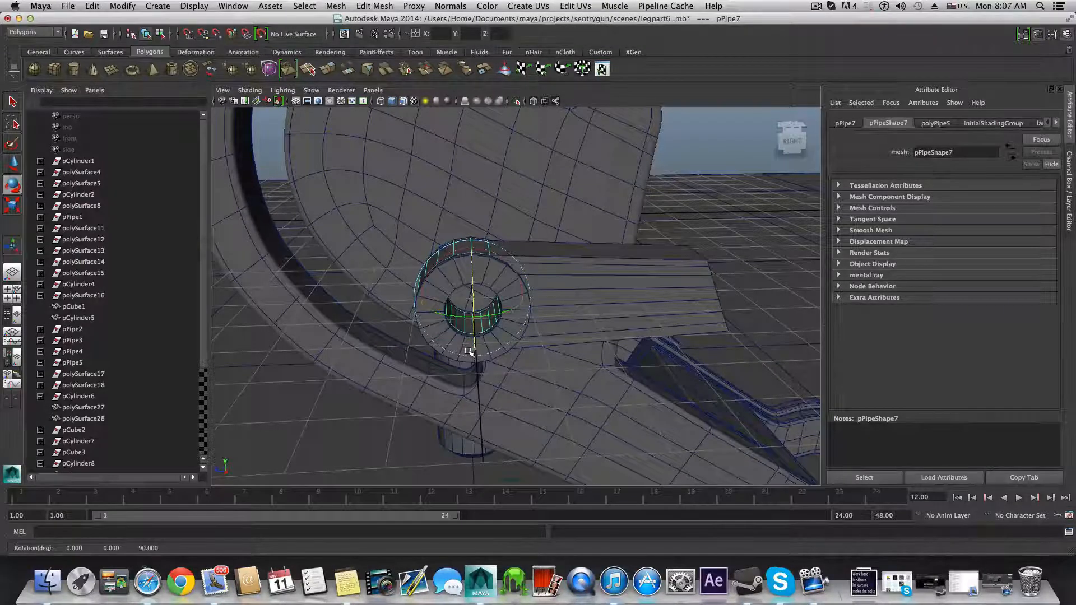
left_click_drag(470, 354, 641, 319, "alt")
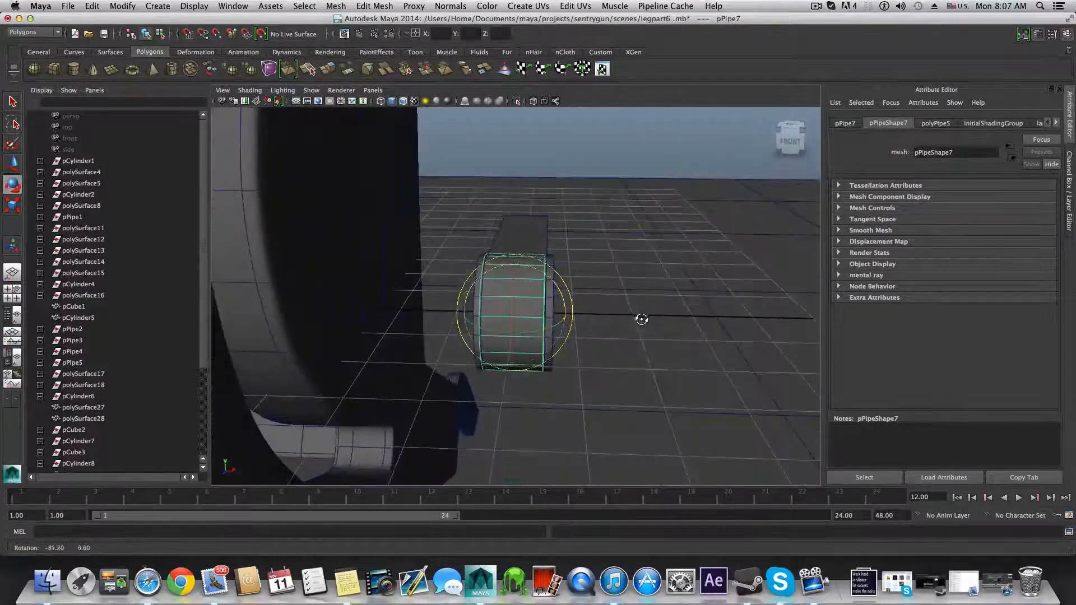
key("w")
left_click_drag(539, 311, 474, 301)
key("r")
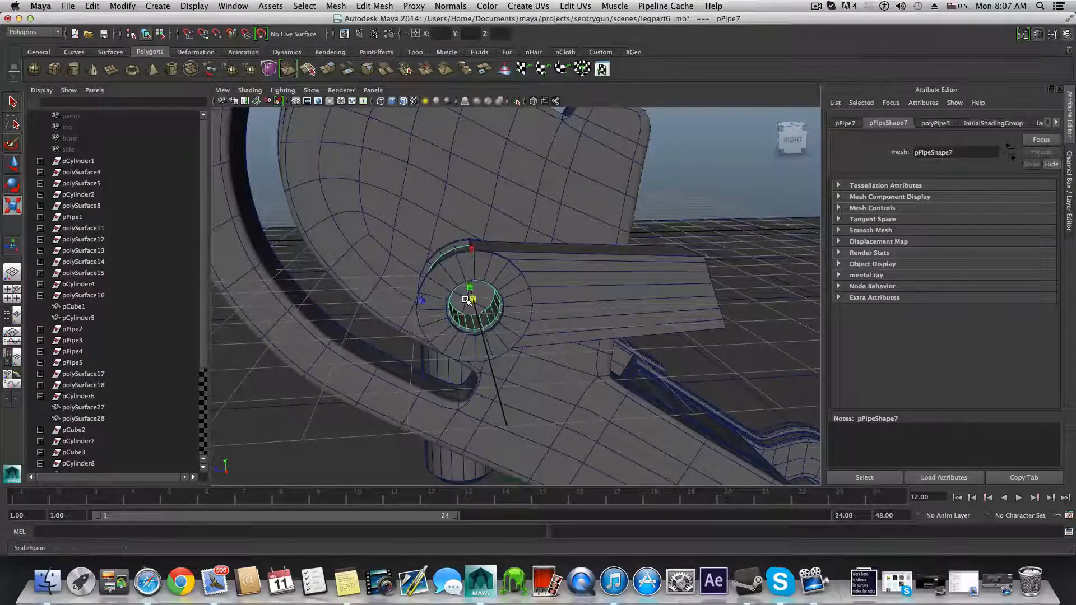
left_click_drag(468, 300, 535, 308, "alt")
right_click_drag(535, 309, 730, 357, "alt")
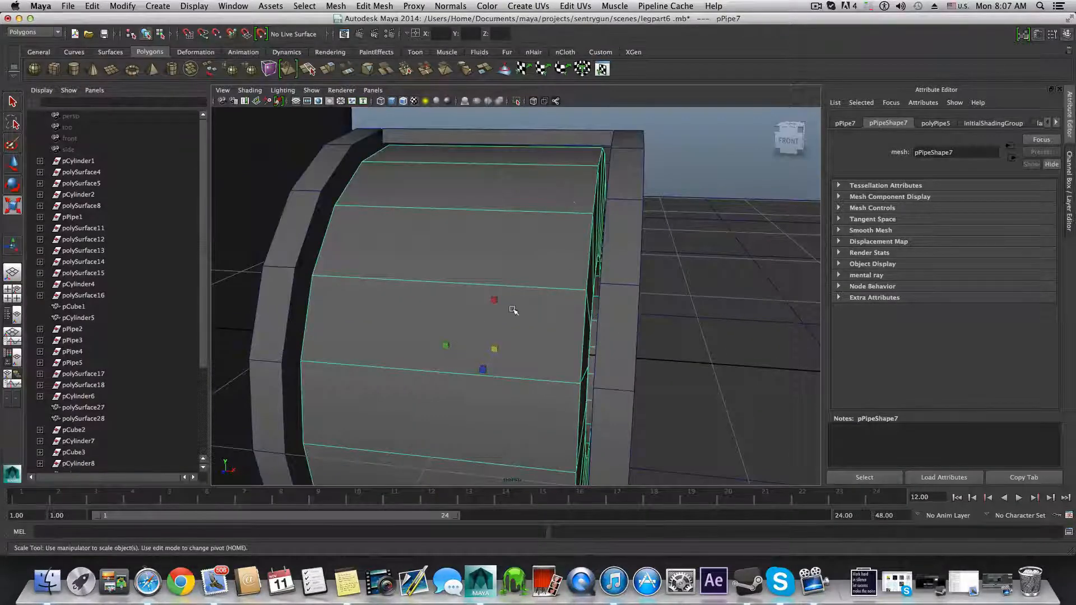
left_click_drag(514, 310, 536, 187, "alt")
Step: Delete the new pipe's outer wall faces around its open side, away from the arm's body
right_click(516, 158)
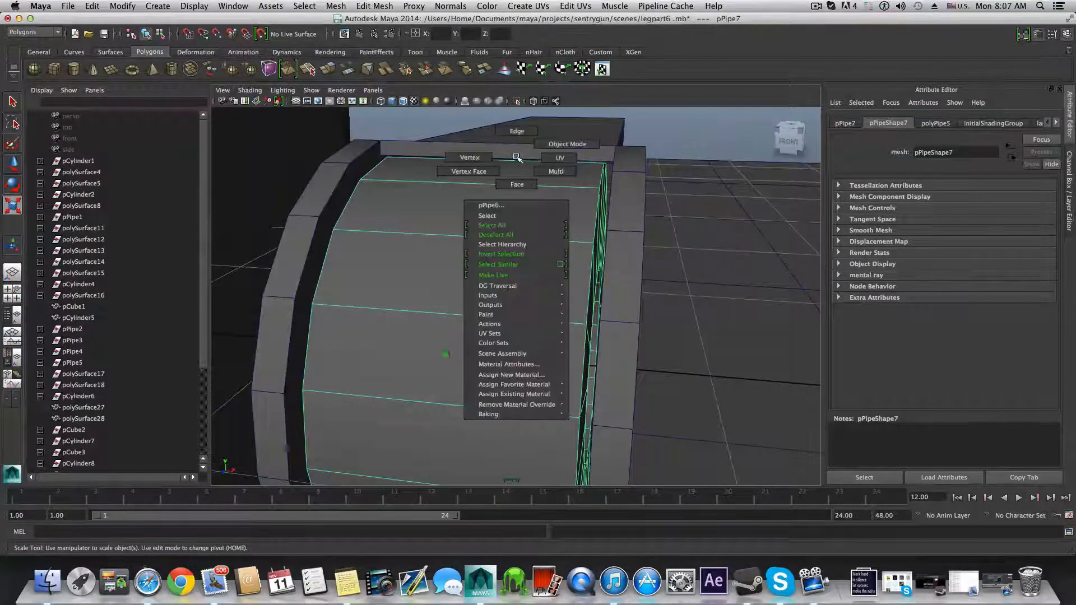
left_click(521, 156)
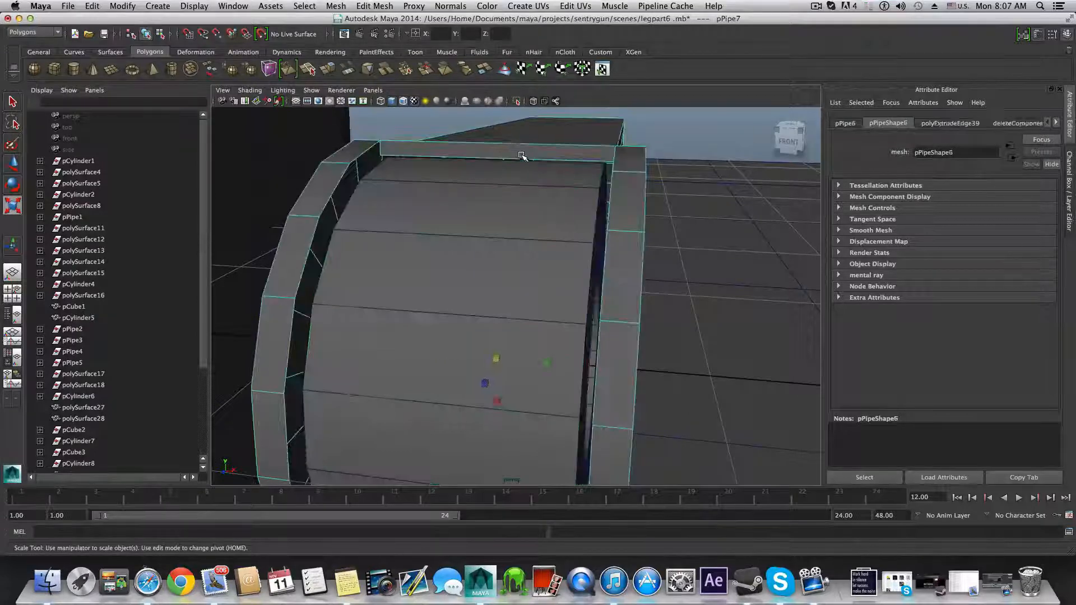
left_click_drag(523, 196, 561, 306, "alt")
left_click(533, 287)
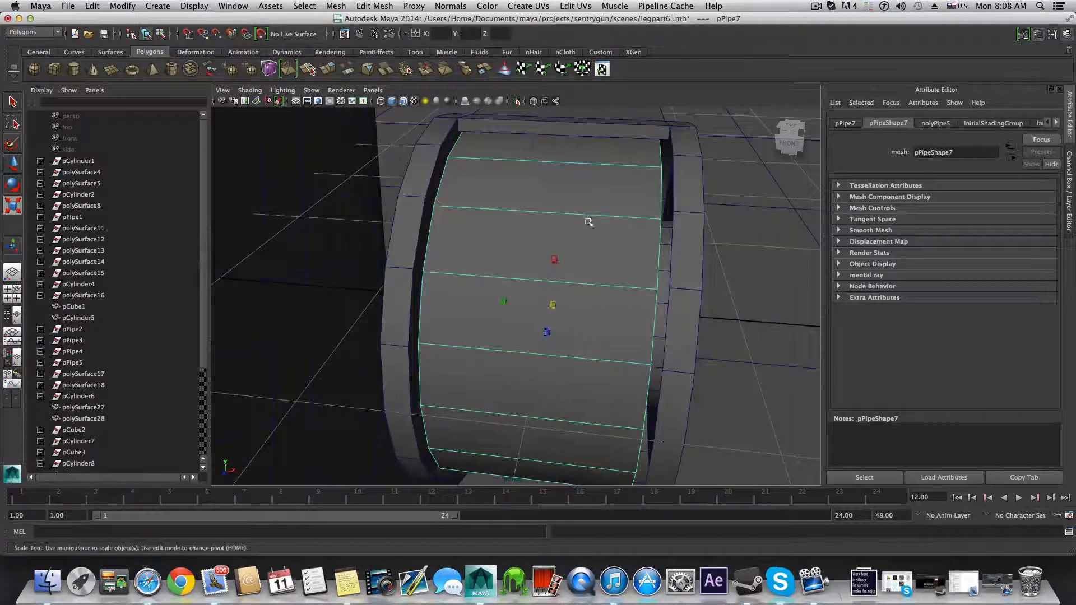
right_click_drag(599, 227, 598, 229)
left_click(596, 153)
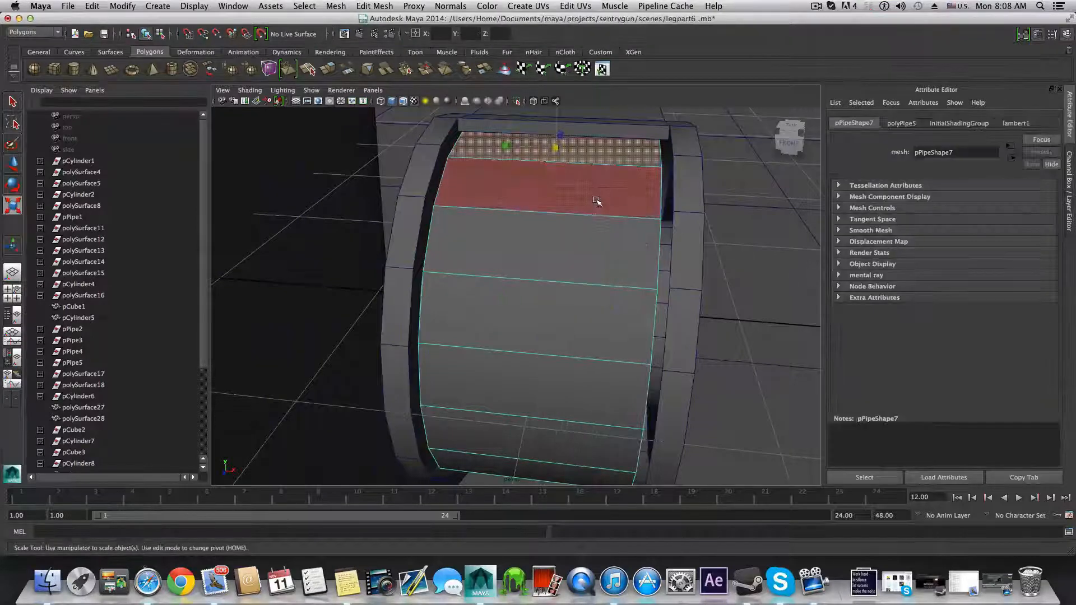
left_click(598, 200, "shift")
left_click_drag(589, 252, 595, 231, "alt")
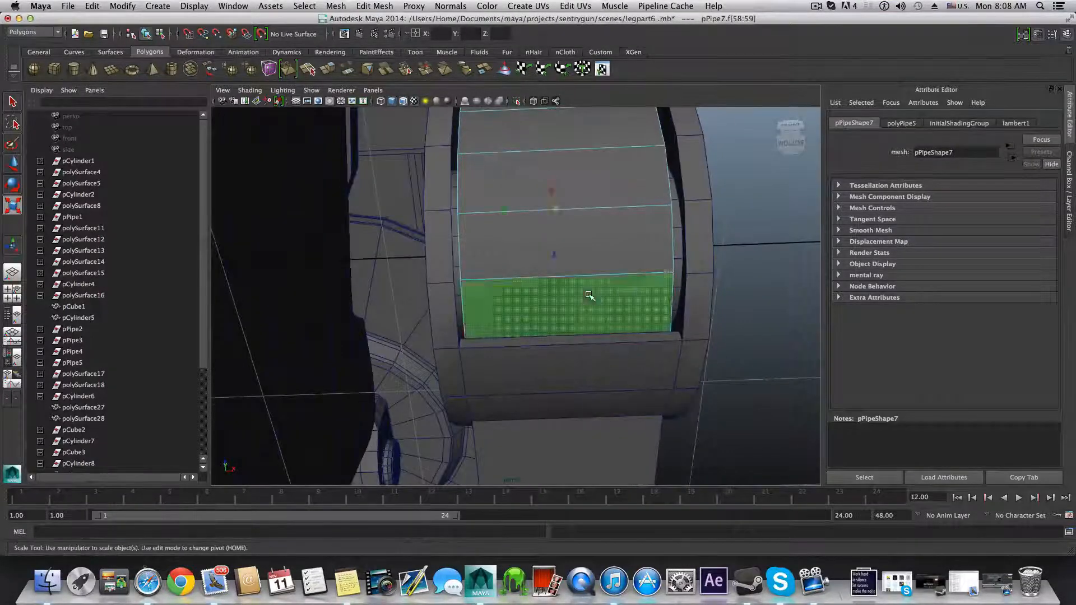
double_click(588, 295, "shift")
left_click_drag(589, 295, 569, 336, "alt")
key("Delete")
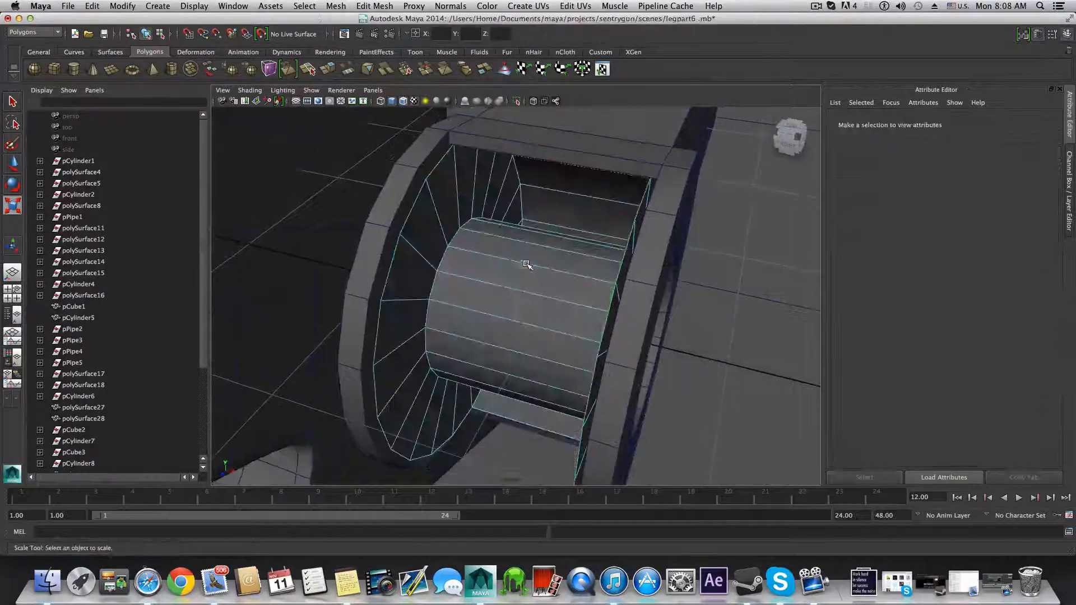
Step: Delete the inner wall faces around the new pipe's hole and return to object mode
left_click_drag(529, 270, 524, 203, "alt")
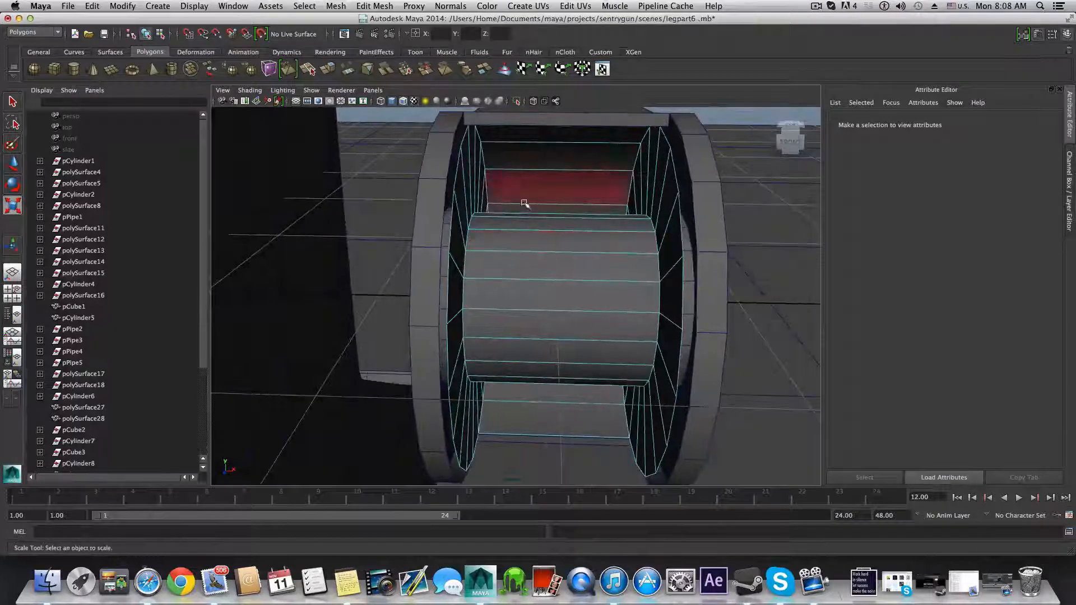
left_click_drag(543, 256, 541, 287, "alt")
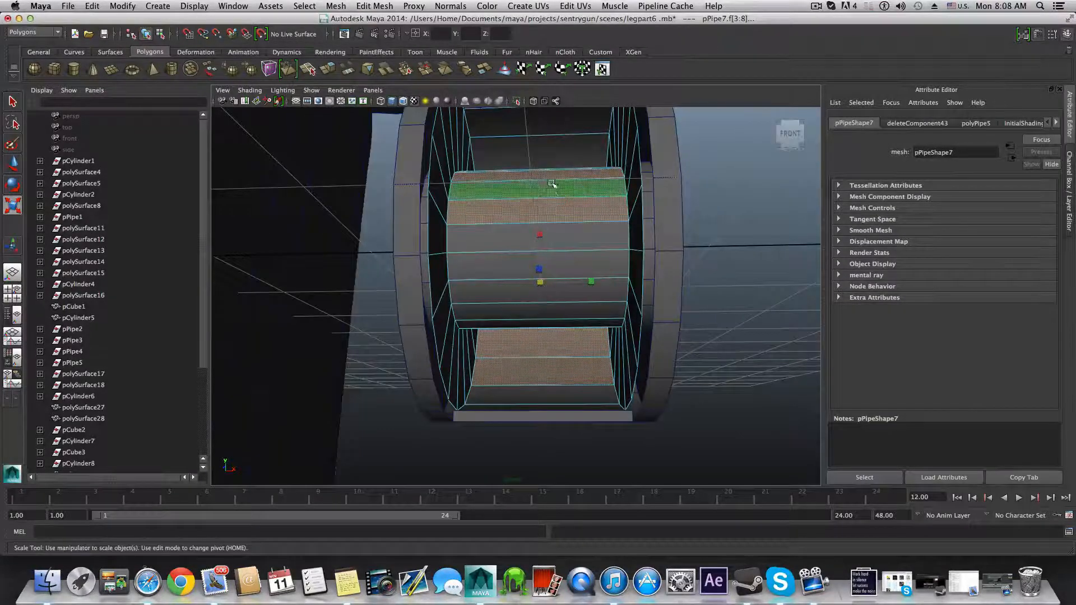
left_click_drag(556, 169, 564, 214, "alt")
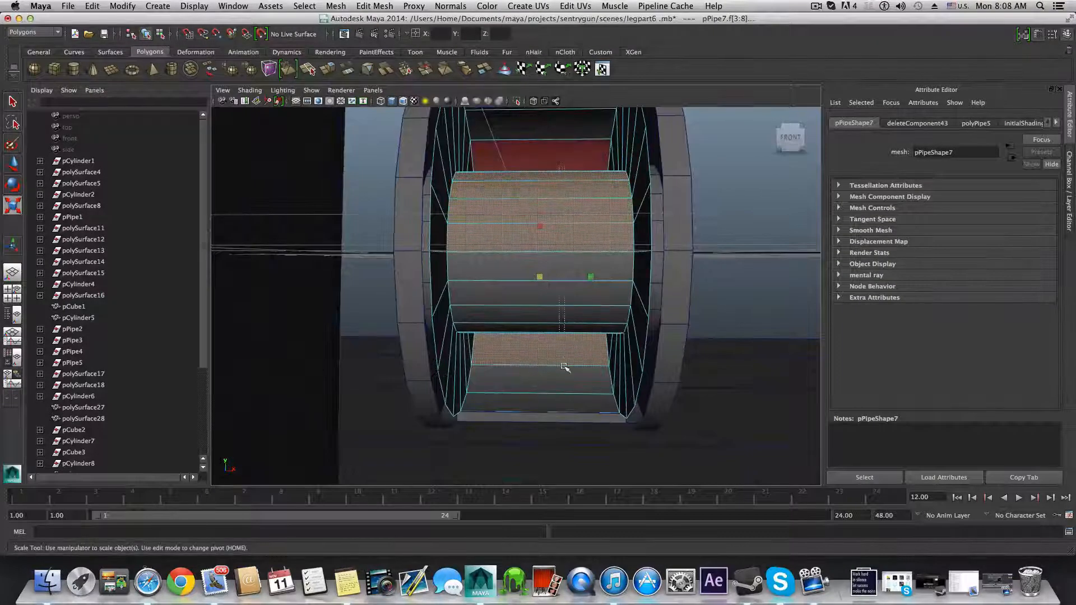
left_click_drag(564, 367, 485, 365)
scroll(529, 329, "down", 5)
left_click_drag(608, 349, 584, 334, "alt")
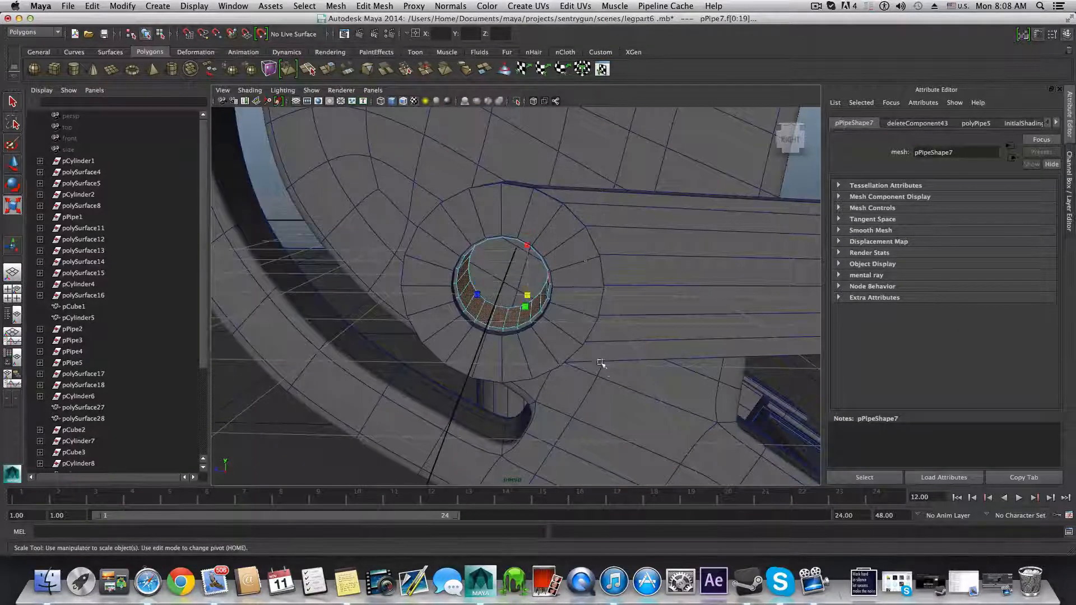
left_click_drag(559, 345, 629, 341, "ctrl")
left_click(497, 367)
key("F8")
left_click(547, 354)
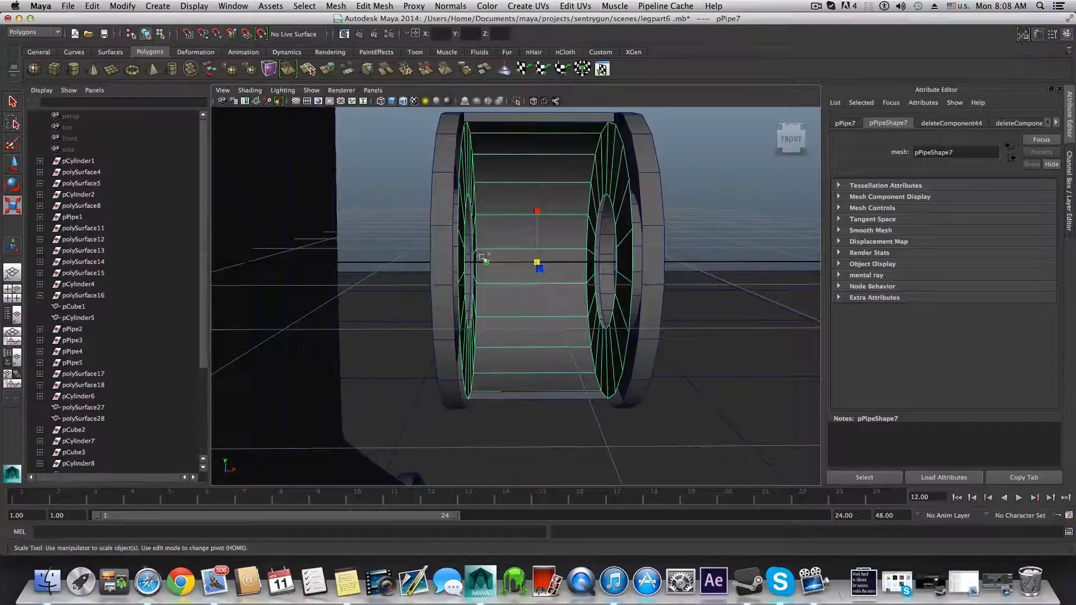
Step: Scale the pipe wider along its axis so its side discs sit closer to the arm's end rings
left_click_drag(484, 262, 458, 271)
left_click_drag(466, 320, 400, 303, "alt")
middle_click_drag(435, 281, 471, 319, "alt")
right_click_drag(432, 288, 466, 303, "alt")
left_click_drag(466, 303, 491, 298, "alt")
Step: Select the exposed outer rim edges of the pipe's side discs, undoing any unwanted additions to the selection
right_click_drag(465, 204, 467, 232)
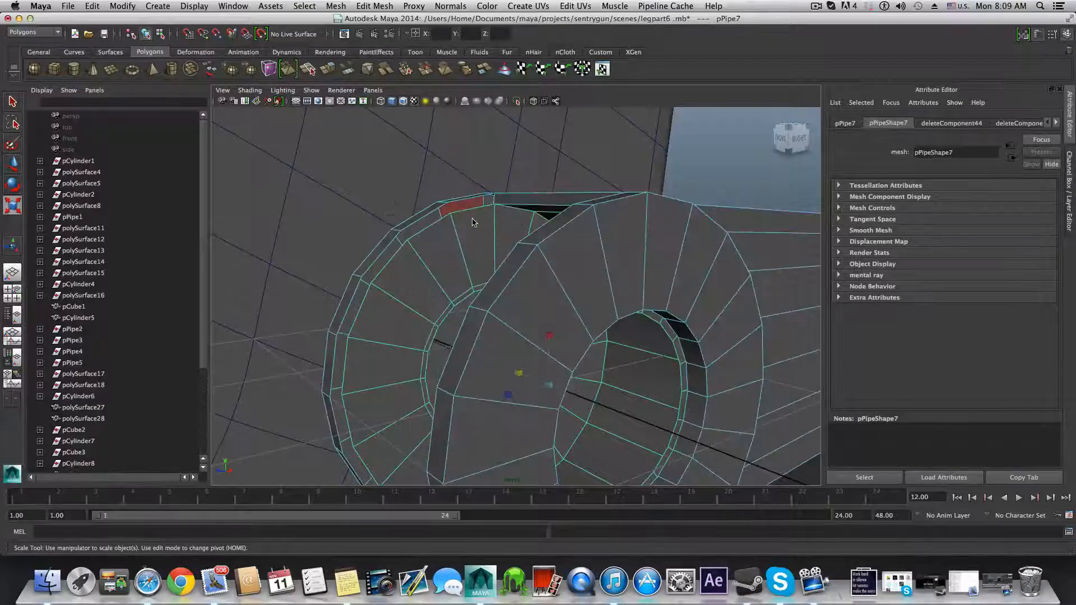
key("F8")
right_click_drag(472, 225, 473, 200)
left_click(471, 209)
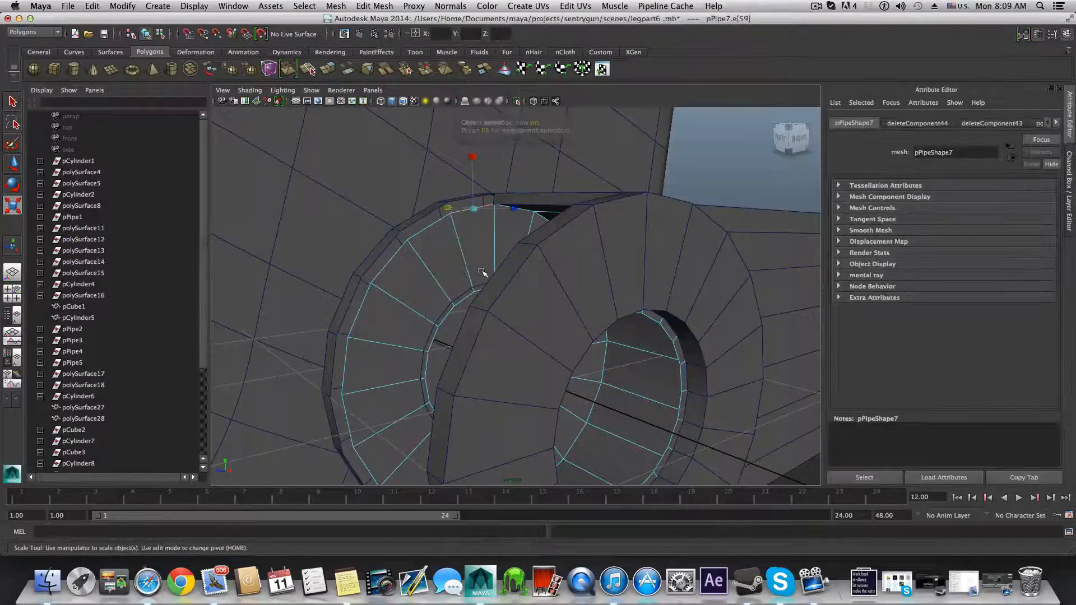
left_click_drag(482, 272, 534, 330, "alt")
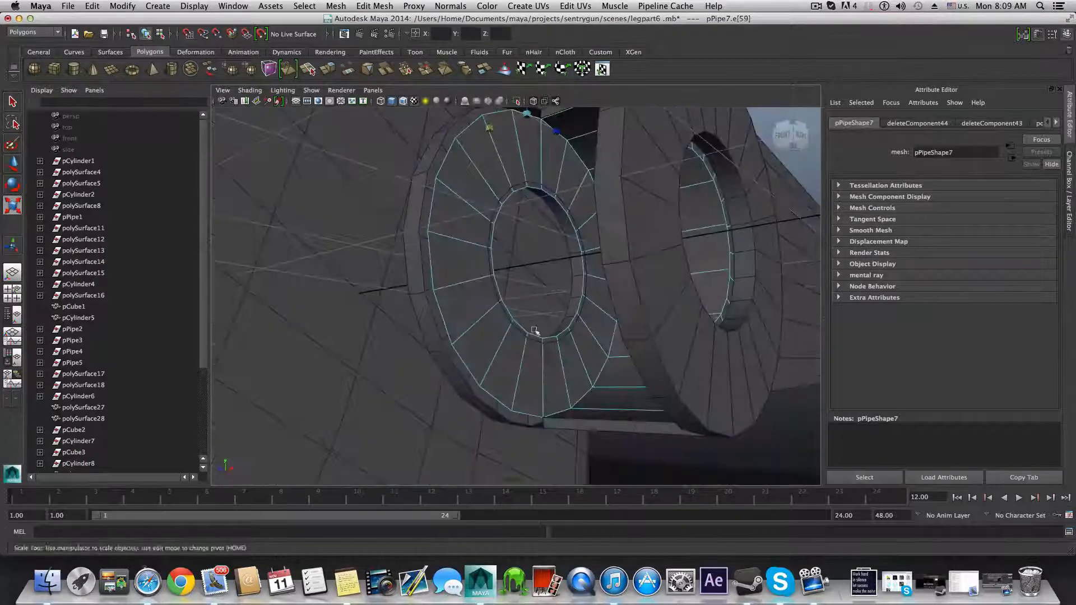
double_click(532, 414, "shift")
left_click_drag(525, 182, 601, 184, "alt")
double_click(601, 183, "shift")
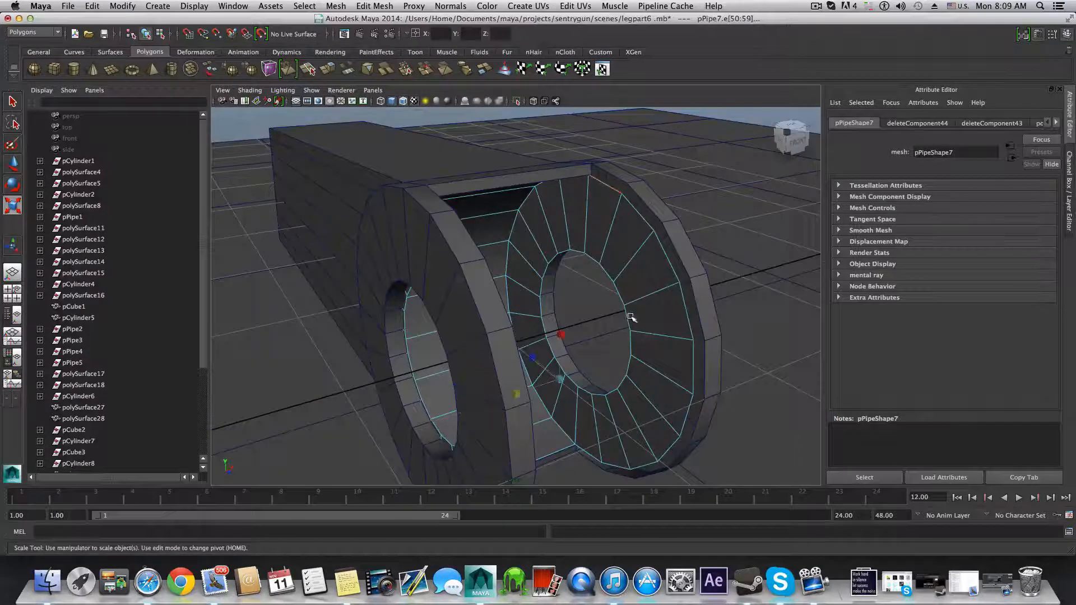
left_click_drag(630, 312, 583, 430, "alt")
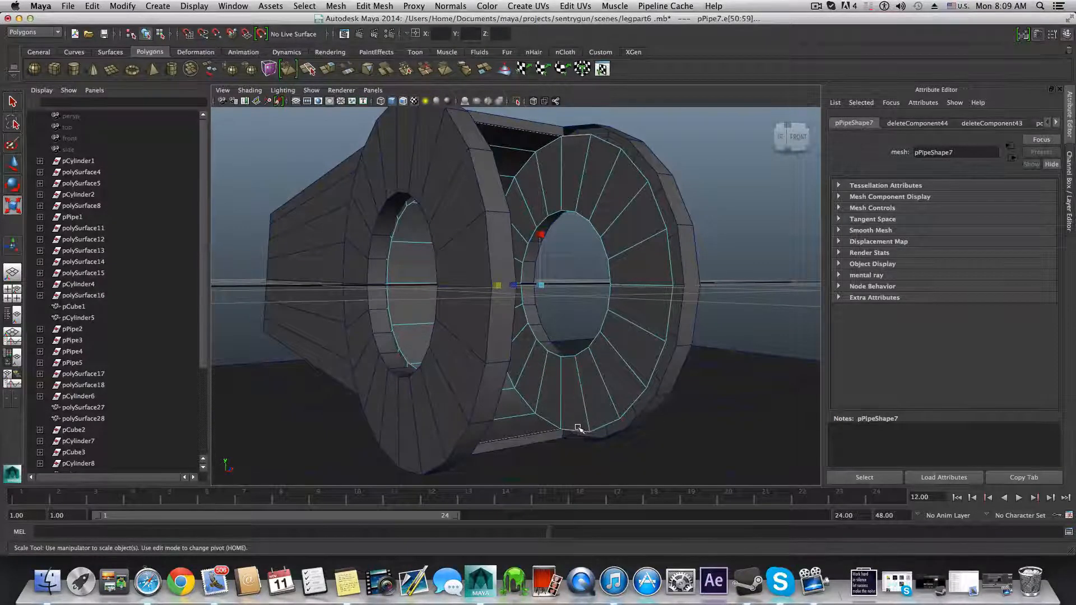
key("ctrl+z")
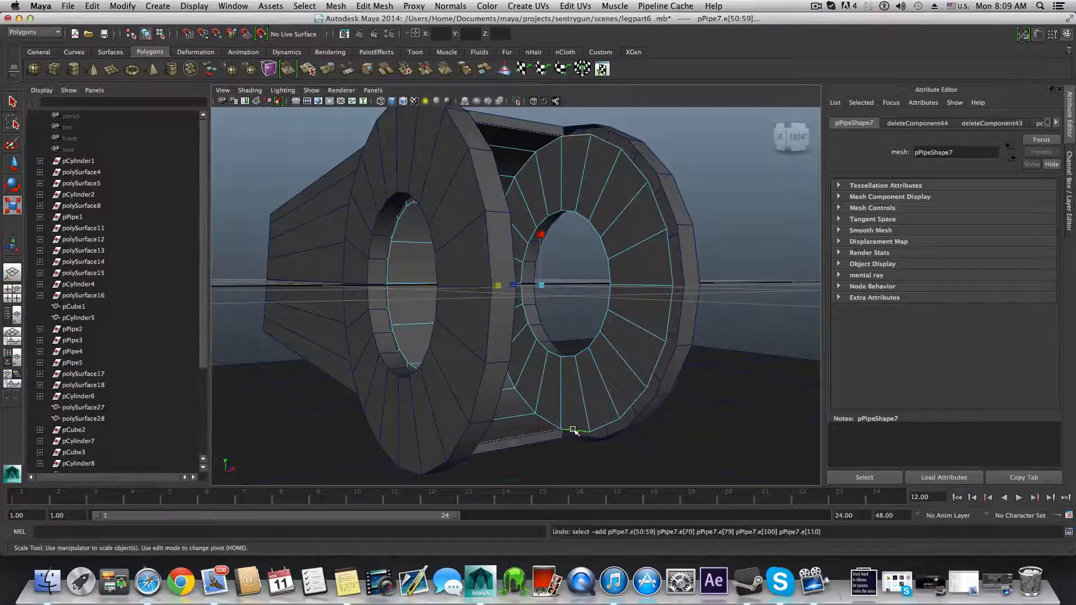
left_click(603, 424, "shift")
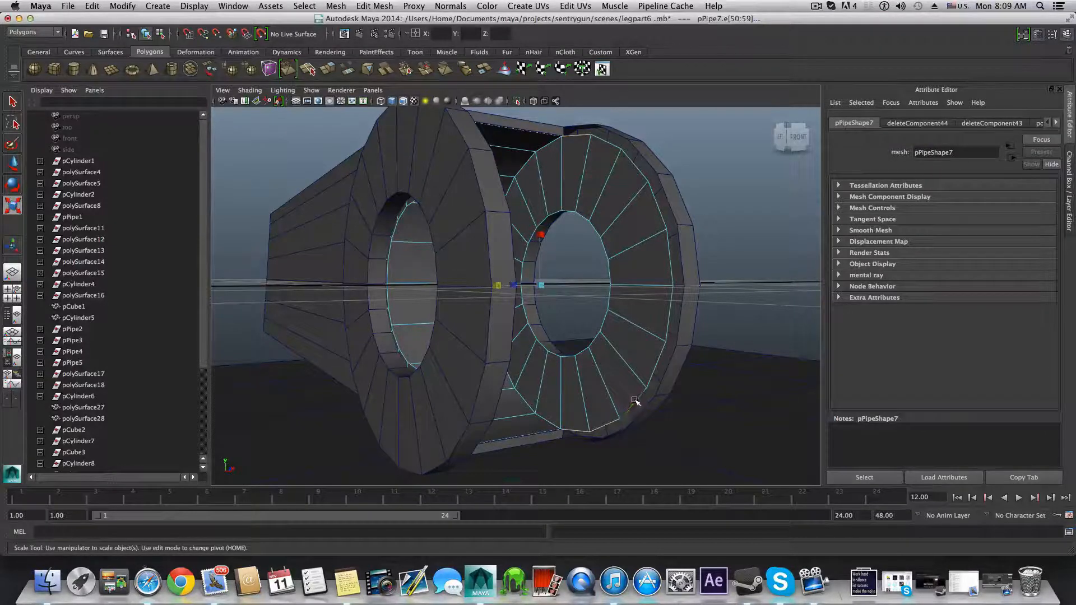
left_click(668, 312, "shift")
key("ctrl+z")
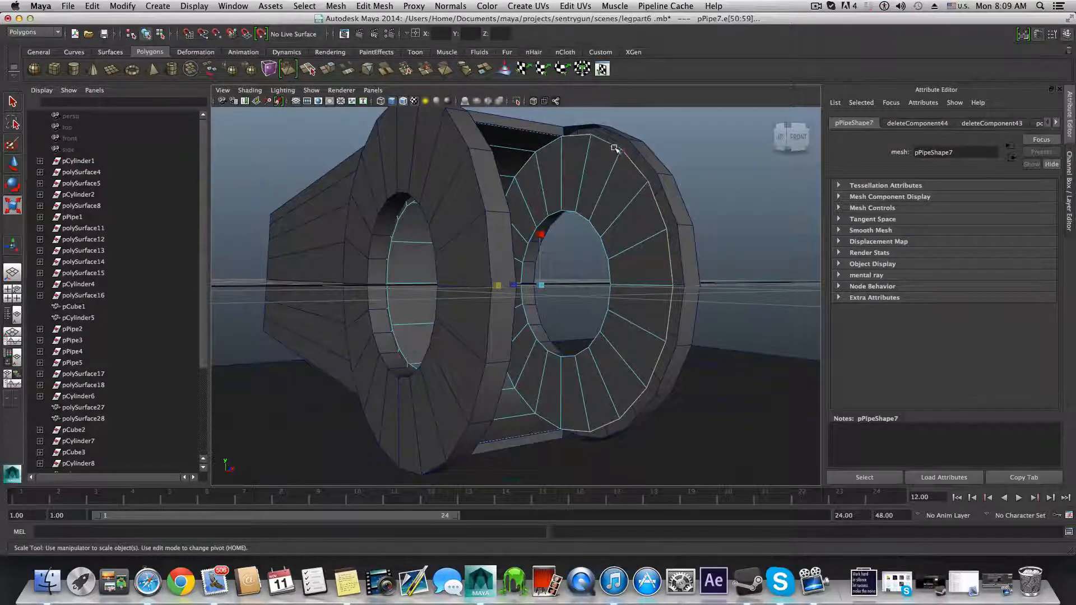
left_click_drag(607, 147, 475, 248, "alt")
Step: Extrude the selected rim edges and scale them outward along the pipe's axis toward the end rings
key("g")
left_click_drag(432, 435, 441, 433, "alt")
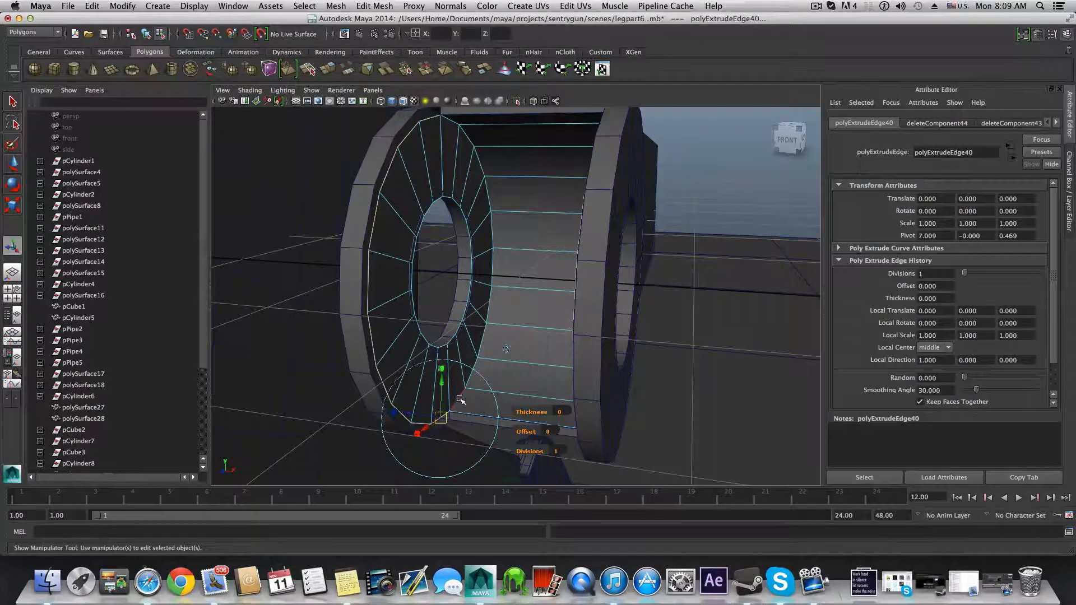
key("r")
left_click_drag(499, 297, 541, 308)
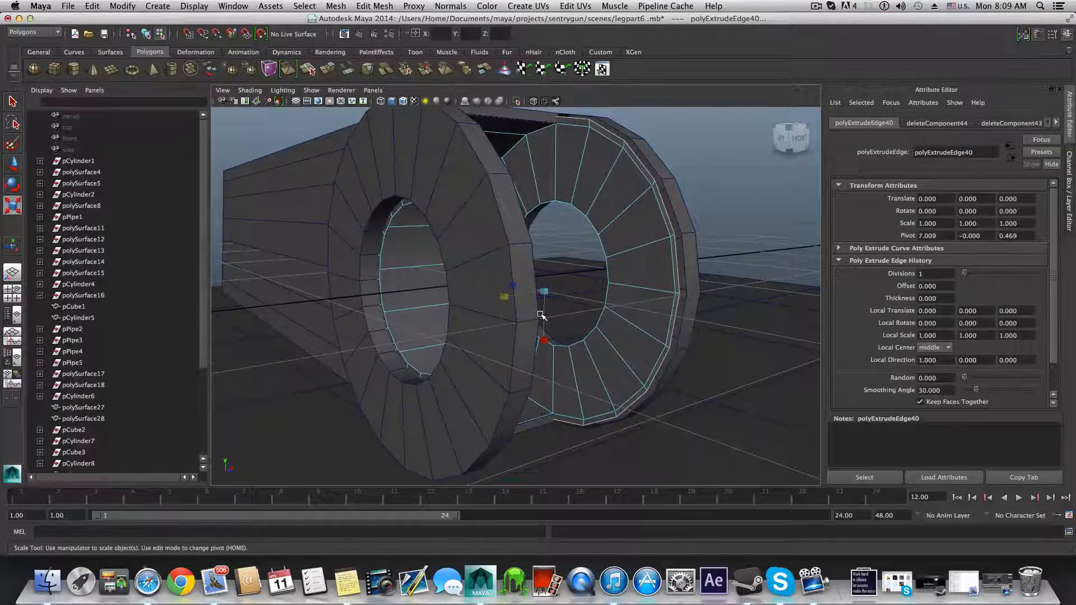
Step: Fine-tune the pipe's width in object mode and combine it with the forked arm into one mesh
key("F8")
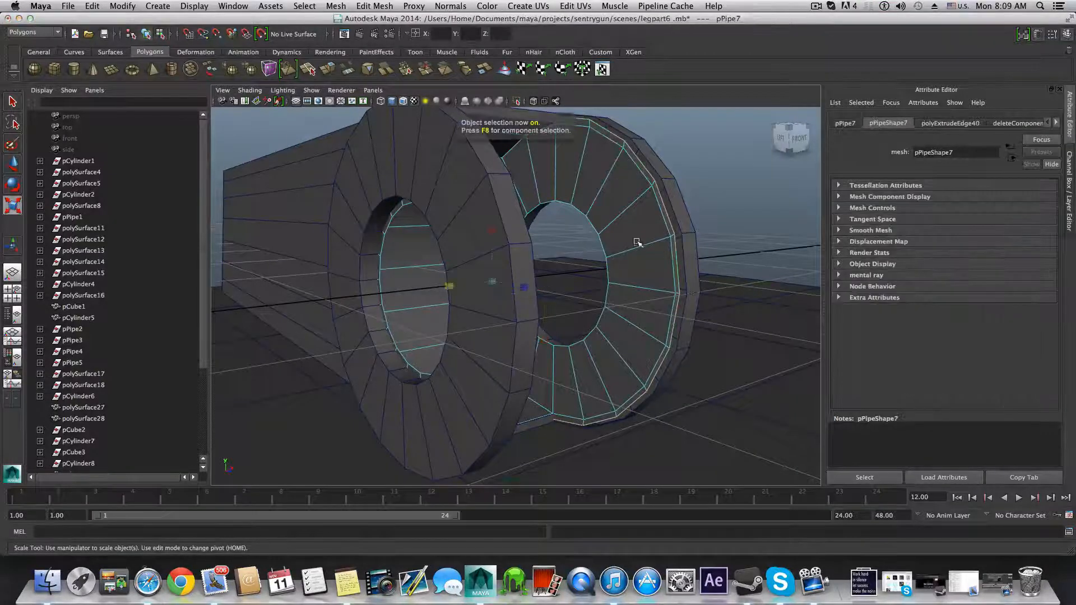
left_click_drag(635, 246, 570, 253, "alt")
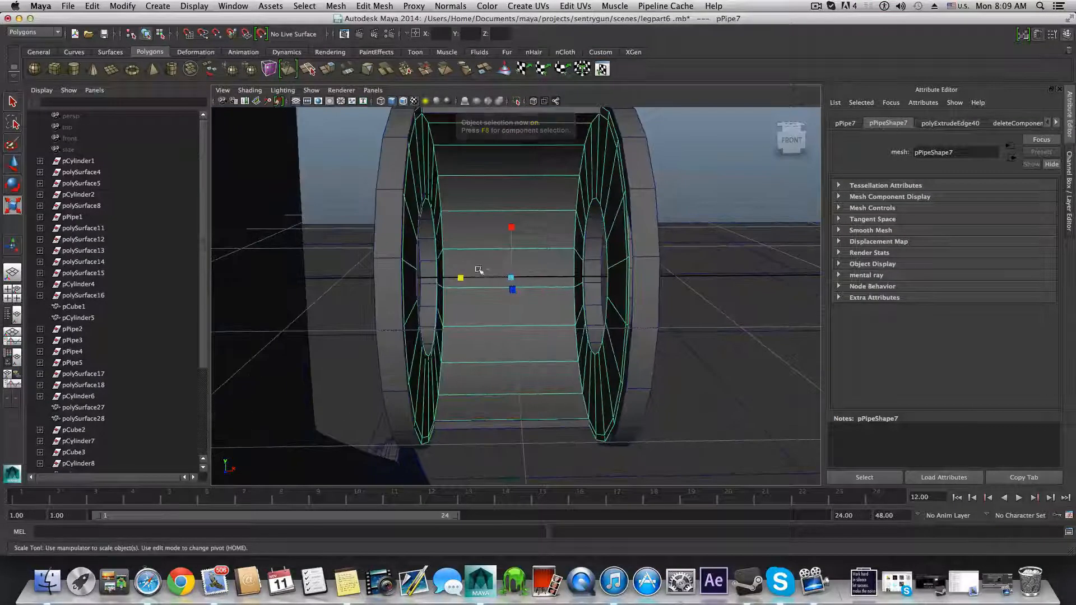
left_click_drag(460, 278, 461, 277)
middle_click_drag(461, 276, 458, 252, "alt")
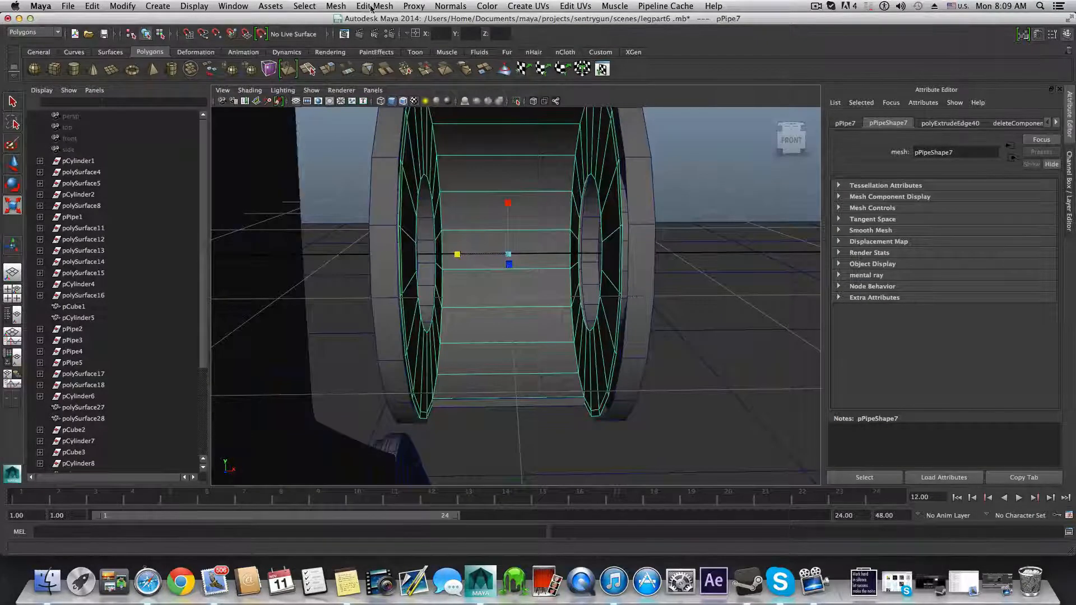
left_click(387, 194)
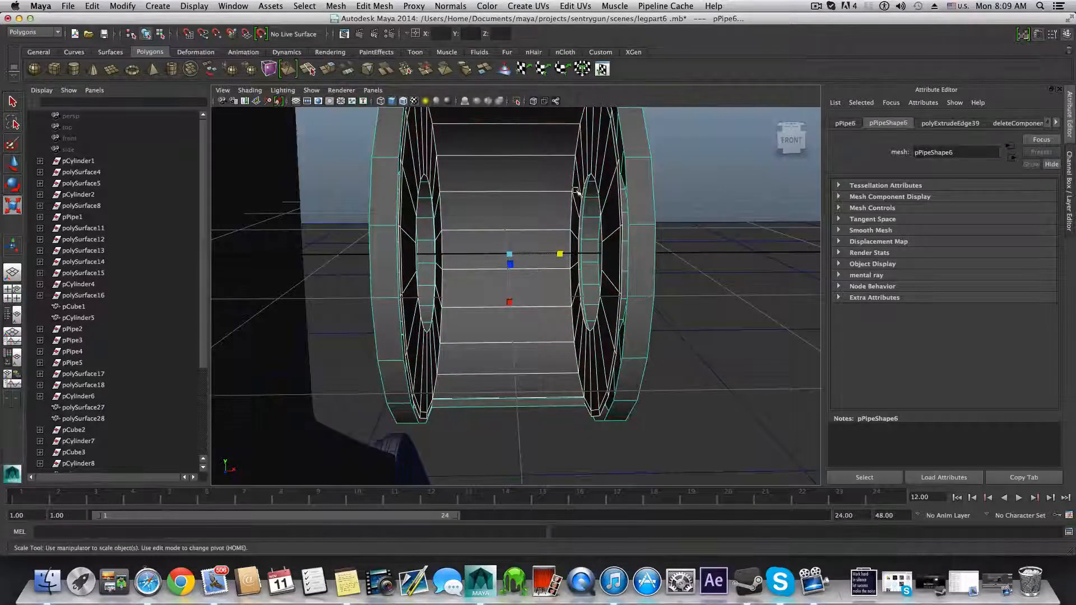
left_click(336, 5)
left_click(353, 26)
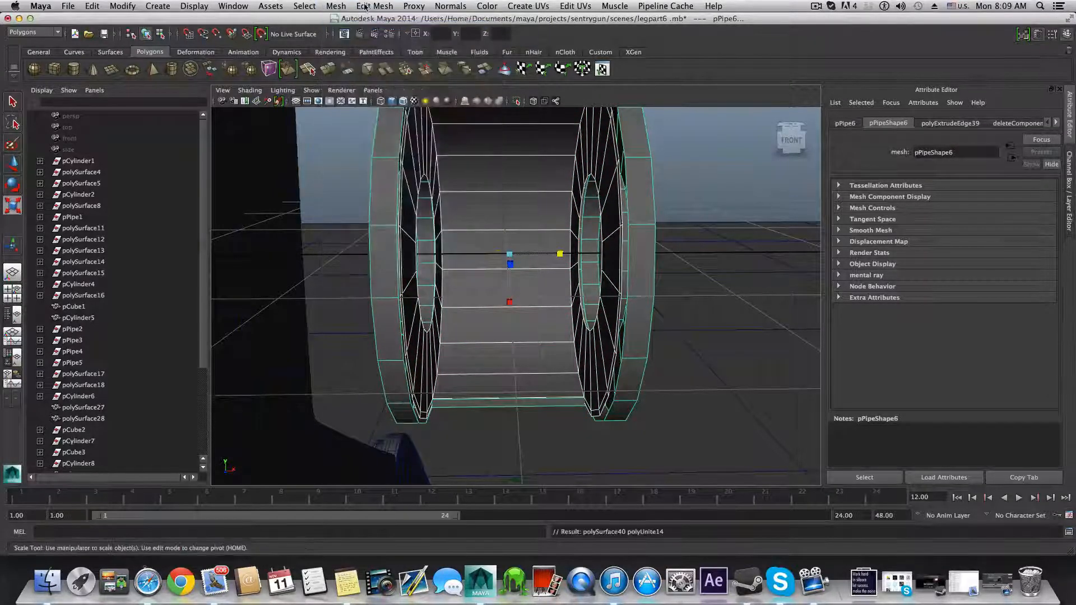
Step: Use the Merge Vertex Tool to merge the lower rim vertices of the pipe's right disc with the adjoining end ring
left_click(364, 7)
left_click(419, 337)
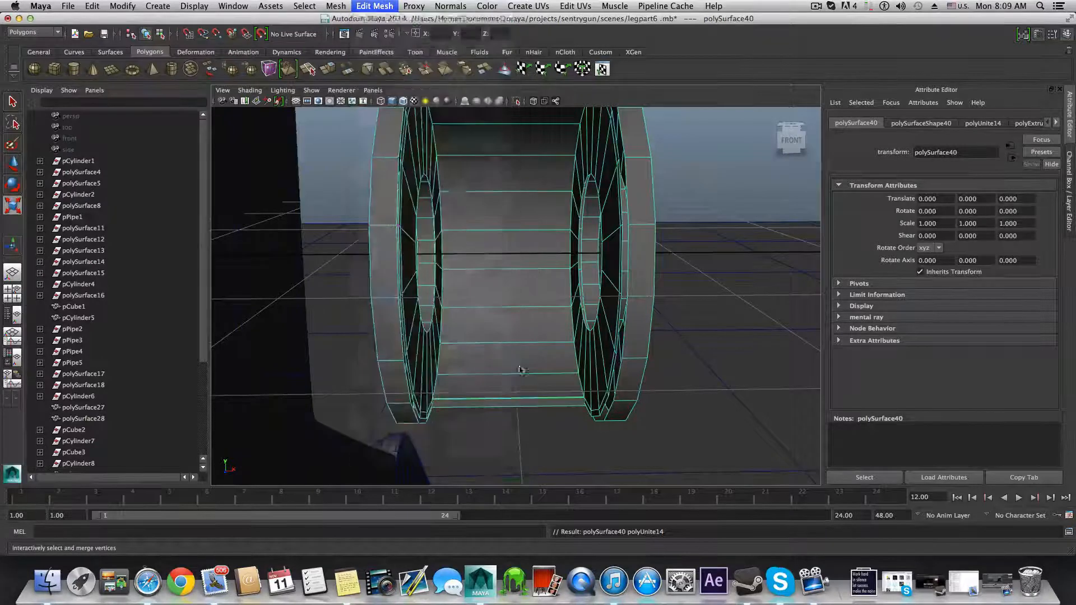
left_click_drag(563, 367, 617, 410, "alt")
middle_click_drag(615, 410, 605, 344, "alt")
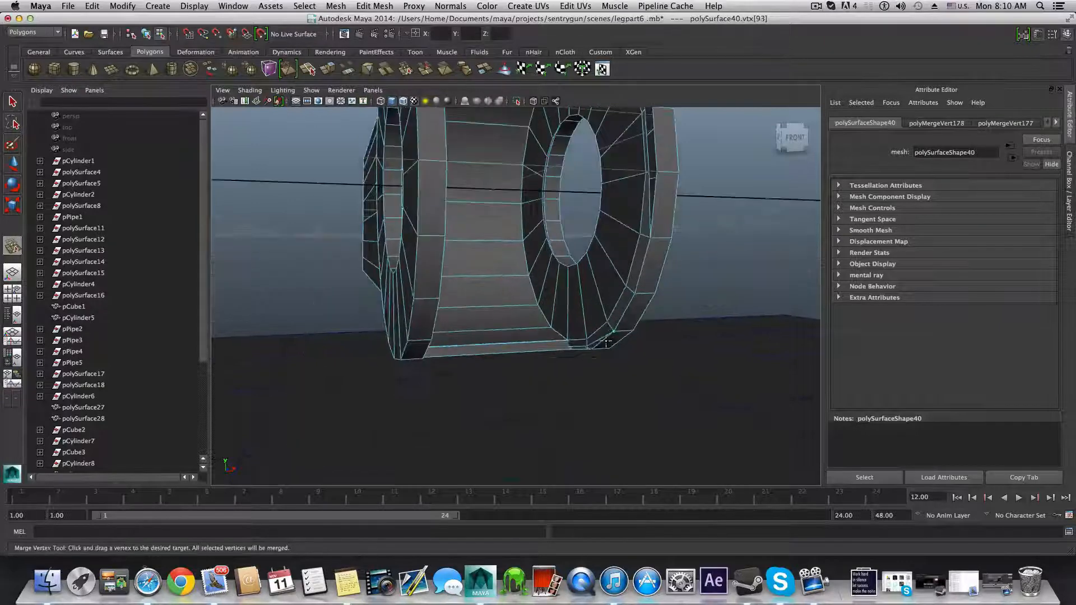
scroll(596, 350, "up", 2)
left_click_drag(599, 355, 580, 366)
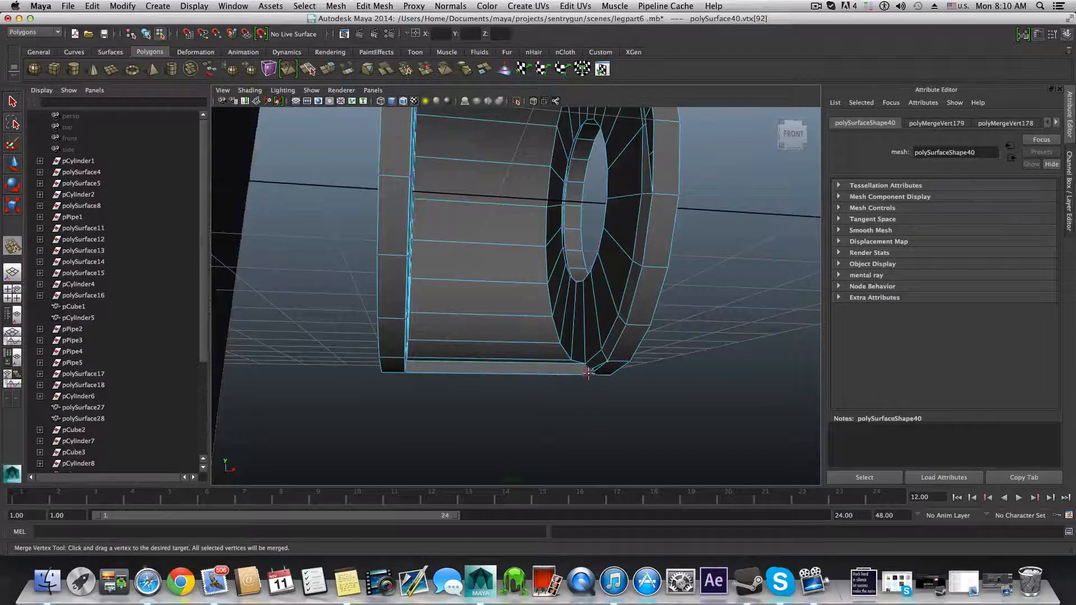
Step: Merge the bottom rim vertices of the left disc, including the inner corner beside the cross plate
left_click_drag(586, 380, 533, 380, "alt")
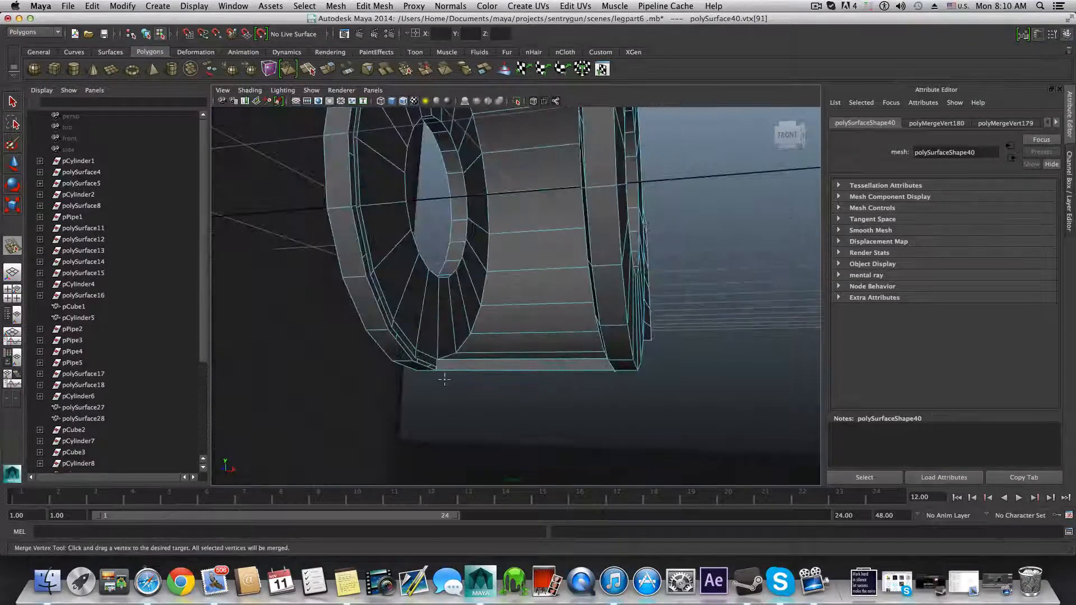
middle_click_drag(445, 373, 484, 323, "alt")
scroll(483, 324, "up", 5)
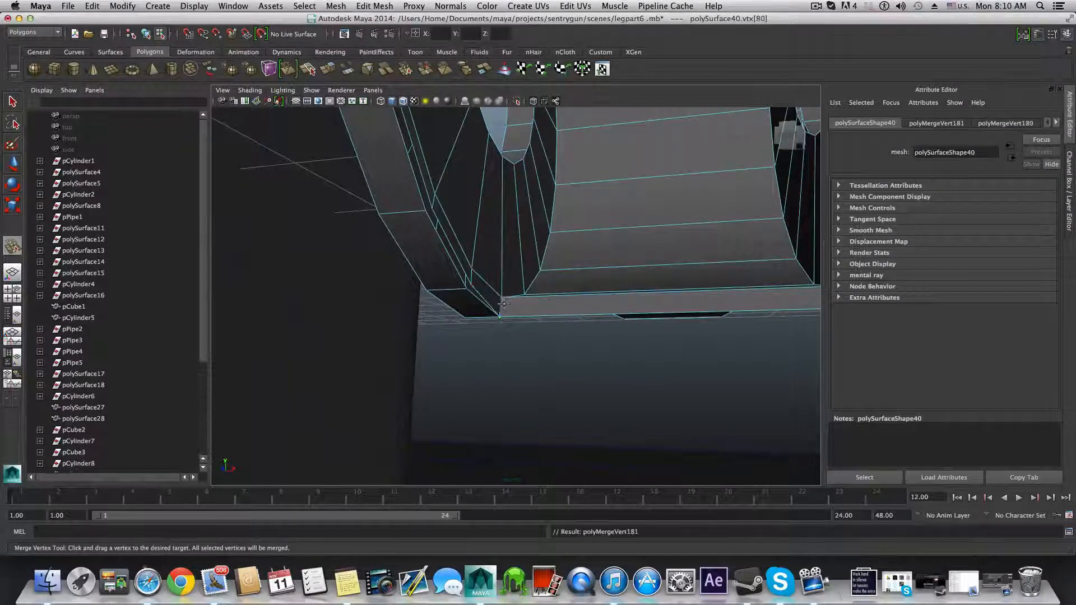
mouse_move(504, 303)
left_mouse_down("alt")
mouse_move(504, 348)
mouse_move(497, 324)
mouse_move(485, 341)
mouse_move(454, 334)
mouse_move(499, 302)
left_mouse_up("alt")
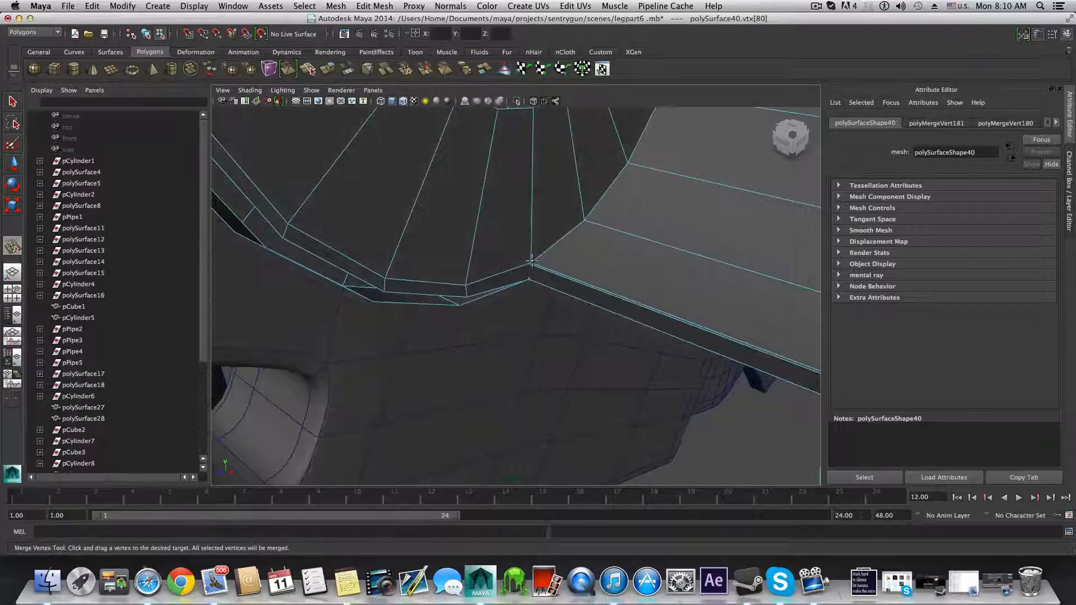
left_click_drag(529, 265, 581, 315)
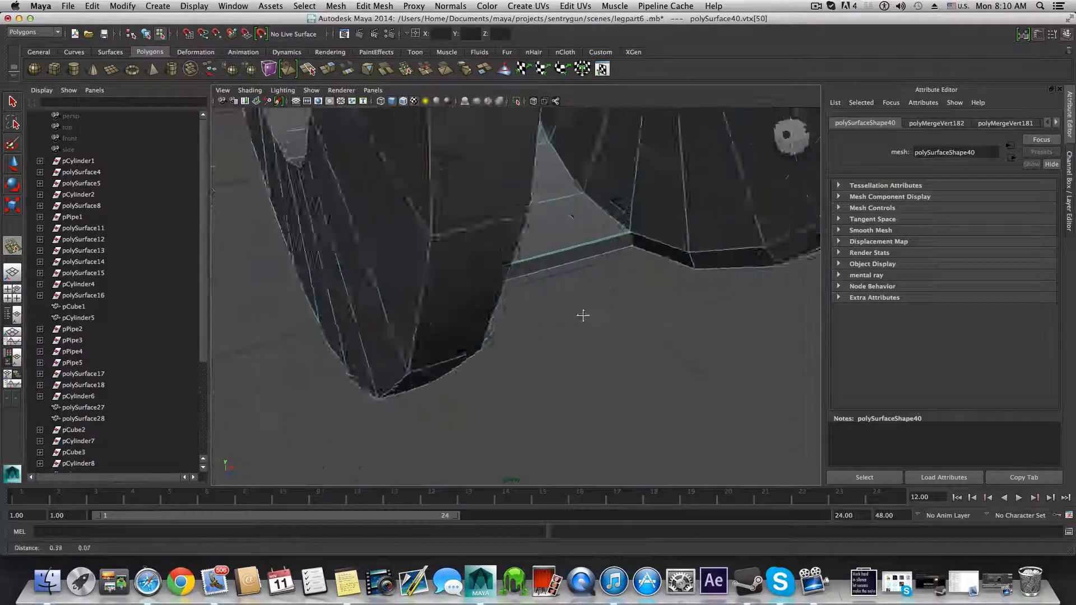
Step: Merge the doubled vertices at the right disc's bottom inner corner beside the cross plate
scroll(522, 300, "up", 5)
scroll(522, 301, "up", 4)
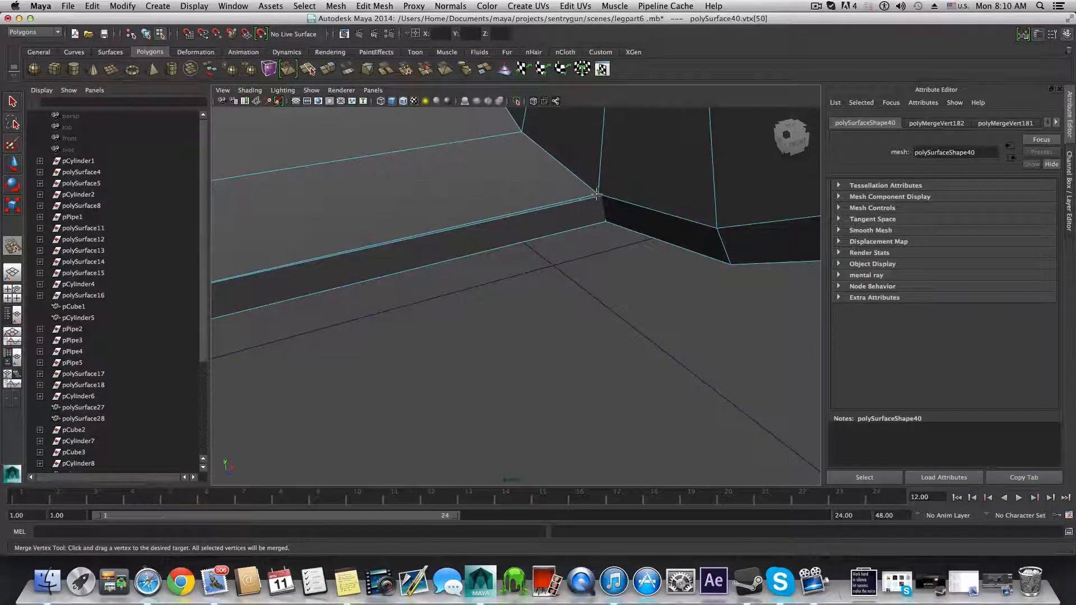
left_click_drag(600, 193, 541, 202)
Step: Merge the side and upper rim vertices of the right disc with the matching end ring vertices
scroll(689, 229, "down", 1)
right_click_drag(689, 228, 566, 223, "alt")
mouse_move(566, 223)
left_mouse_down("alt")
mouse_move(504, 216)
mouse_move(584, 217)
left_mouse_up("alt")
right_click_drag(583, 216, 628, 230, "alt")
left_click_drag(627, 229, 638, 261, "alt")
left_click_drag(665, 224, 666, 230)
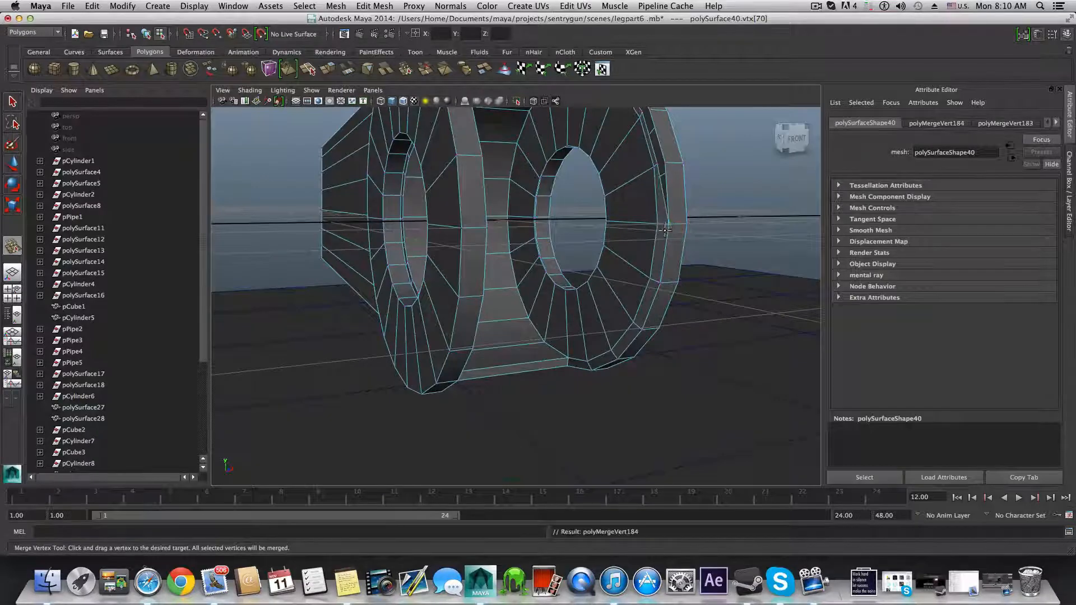
left_click_drag(663, 163, 668, 163)
middle_click_drag(654, 218, 607, 295, "alt")
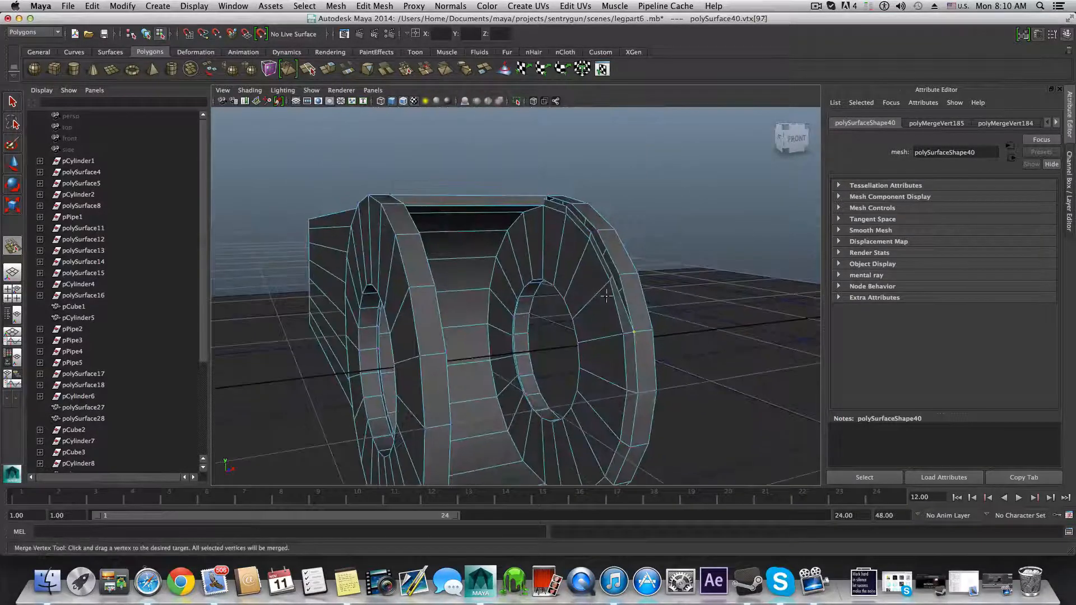
left_click_drag(611, 274, 575, 292)
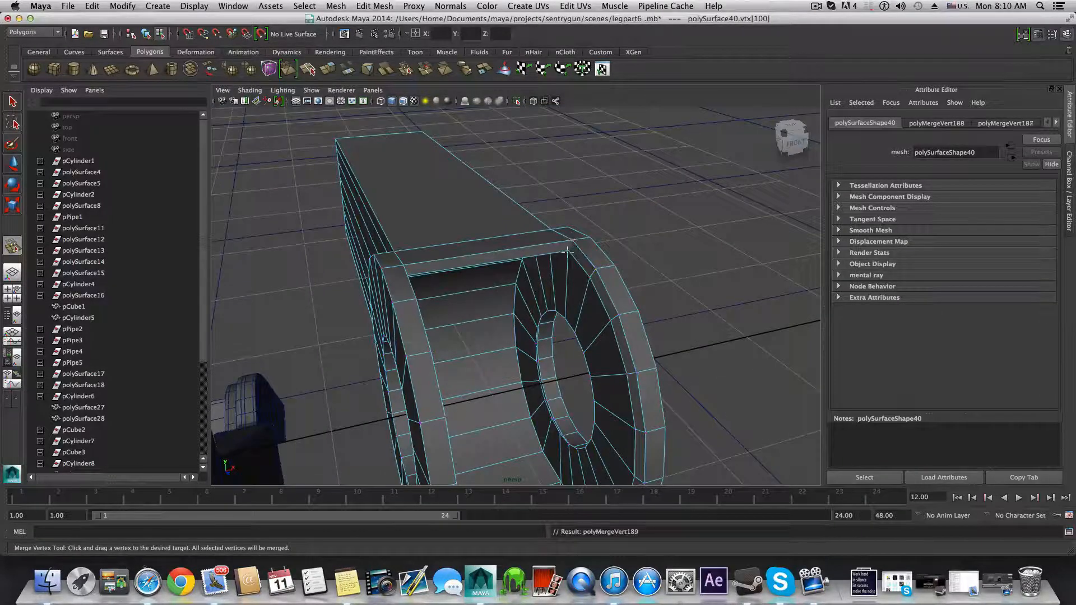
Step: Merge the vertices at the right disc's top inner corner, where it meets the upper cross plate
scroll(557, 288, "up", 3)
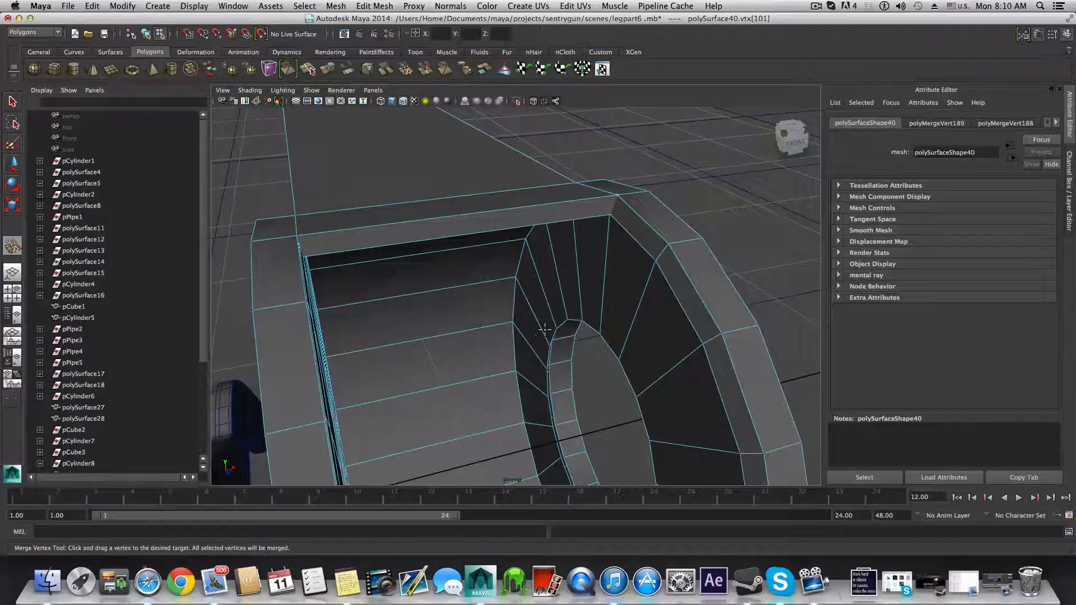
middle_click_drag(544, 330, 499, 390, "alt")
left_click_drag(499, 389, 521, 379, "alt")
middle_click_drag(521, 379, 502, 328, "alt")
right_click_drag(502, 328, 584, 353, "alt")
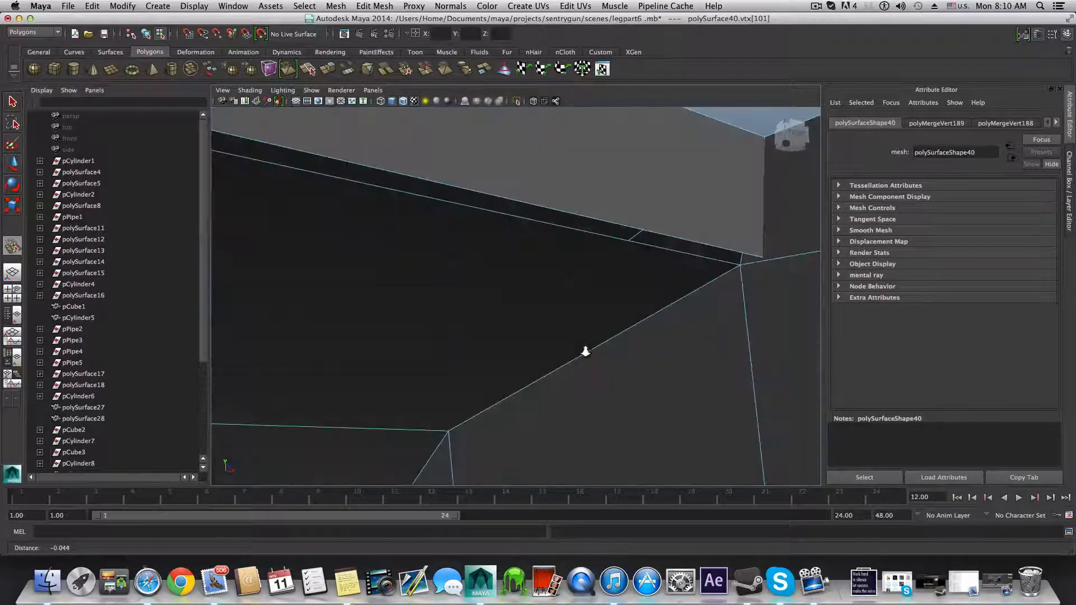
scroll(774, 263, "down", 5)
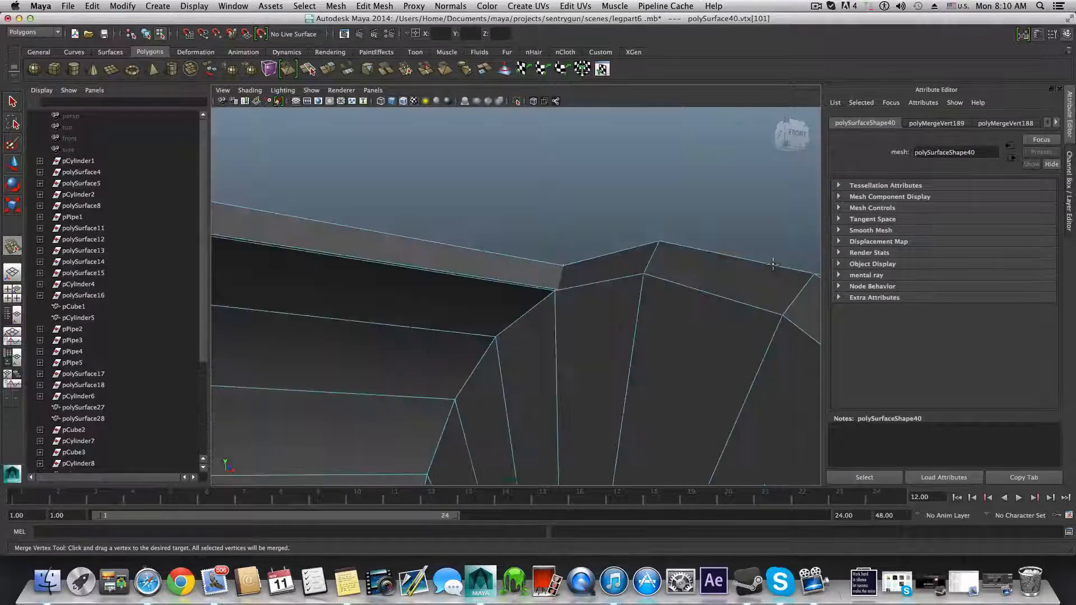
left_click_drag(566, 289, 567, 290)
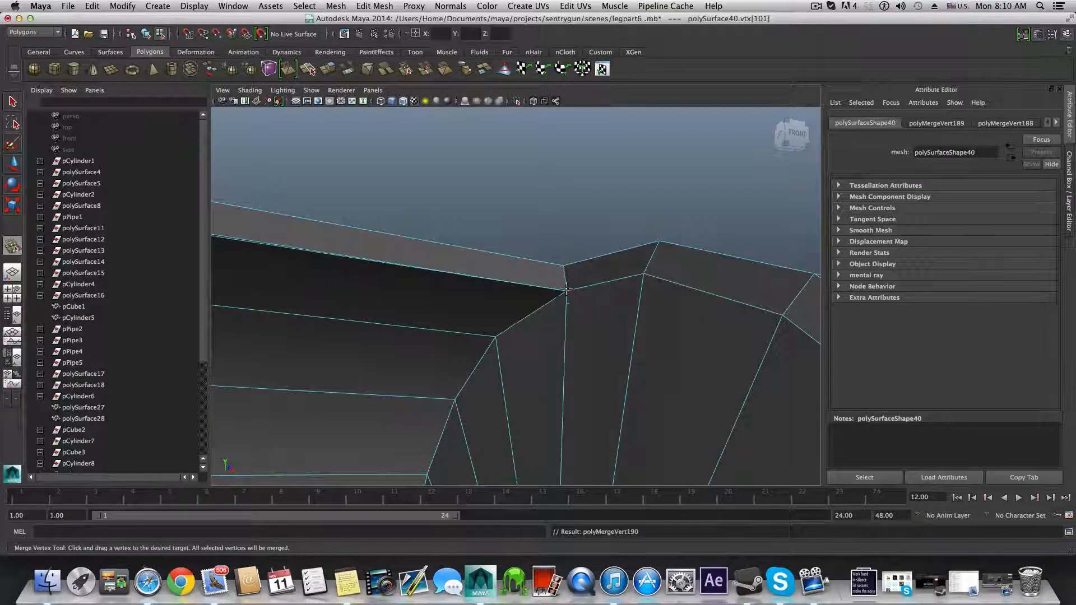
Step: Merge the vertices at the left disc's top inner corner, using X-Ray shading temporarily to reach the hidden ones
right_click_drag(559, 303, 422, 320, "alt")
middle_click_drag(424, 318, 578, 315, "alt")
left_click_drag(577, 316, 495, 322, "alt")
middle_click_drag(494, 322, 545, 307, "alt")
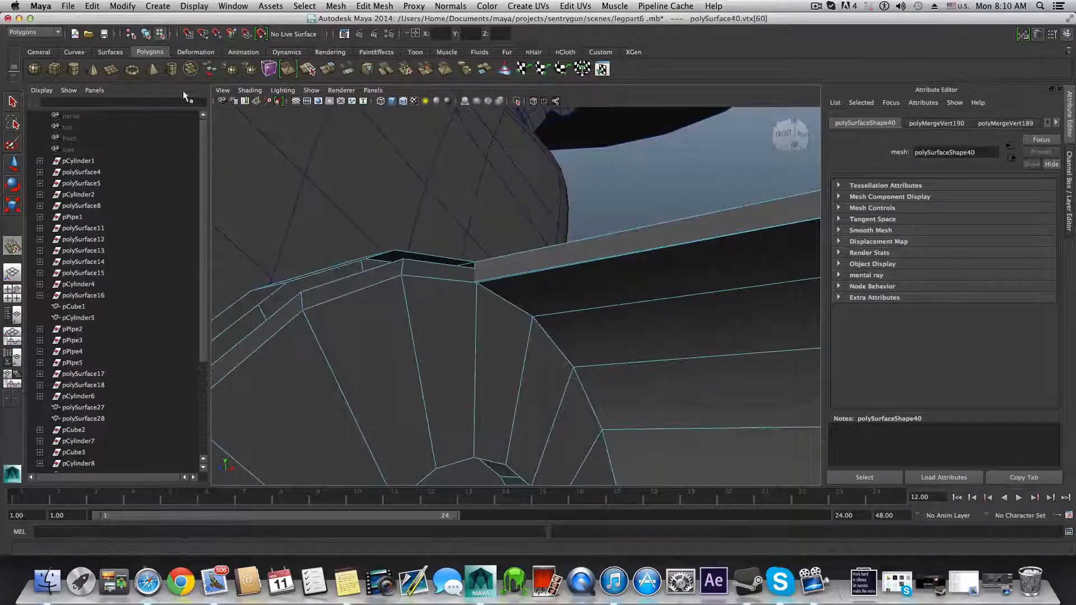
left_click(246, 90)
left_click(253, 203)
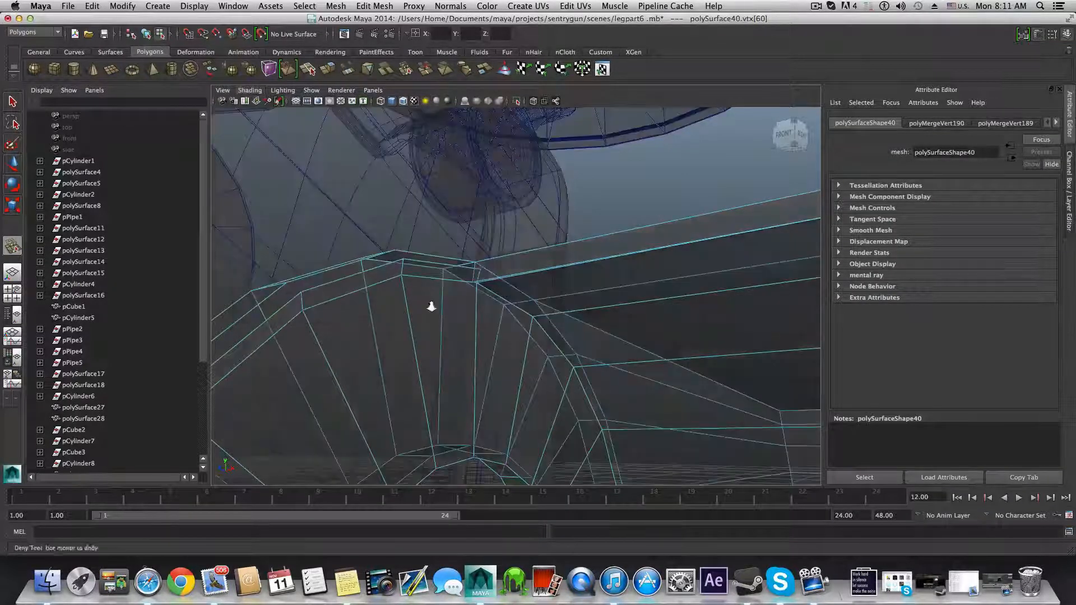
mouse_move(432, 305)
right_mouse_down("alt")
mouse_move(596, 341)
mouse_move(432, 297)
right_mouse_up("alt")
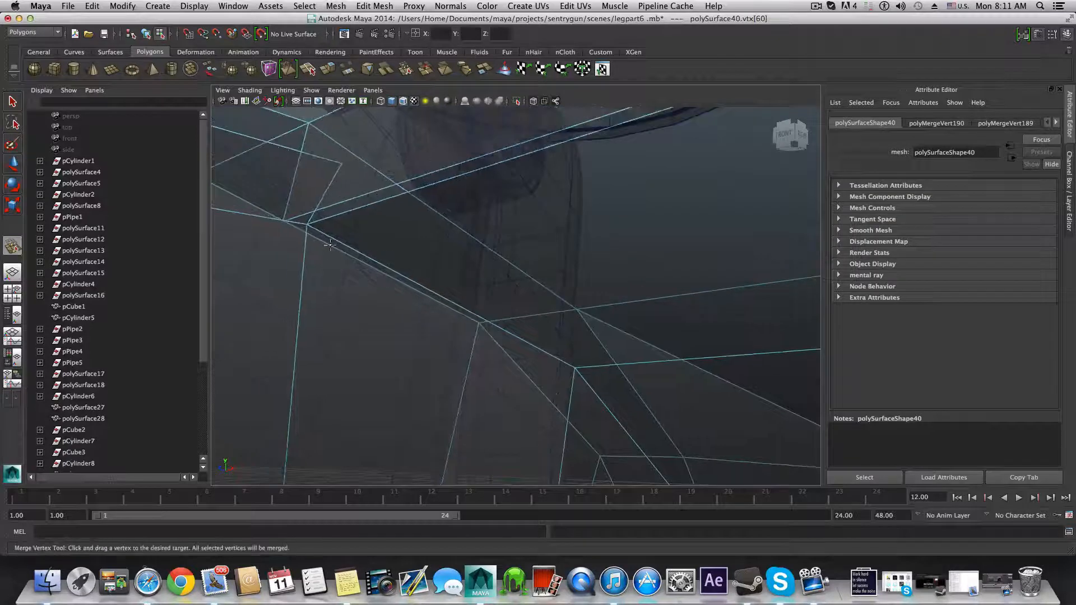
left_click_drag(286, 221, 284, 221)
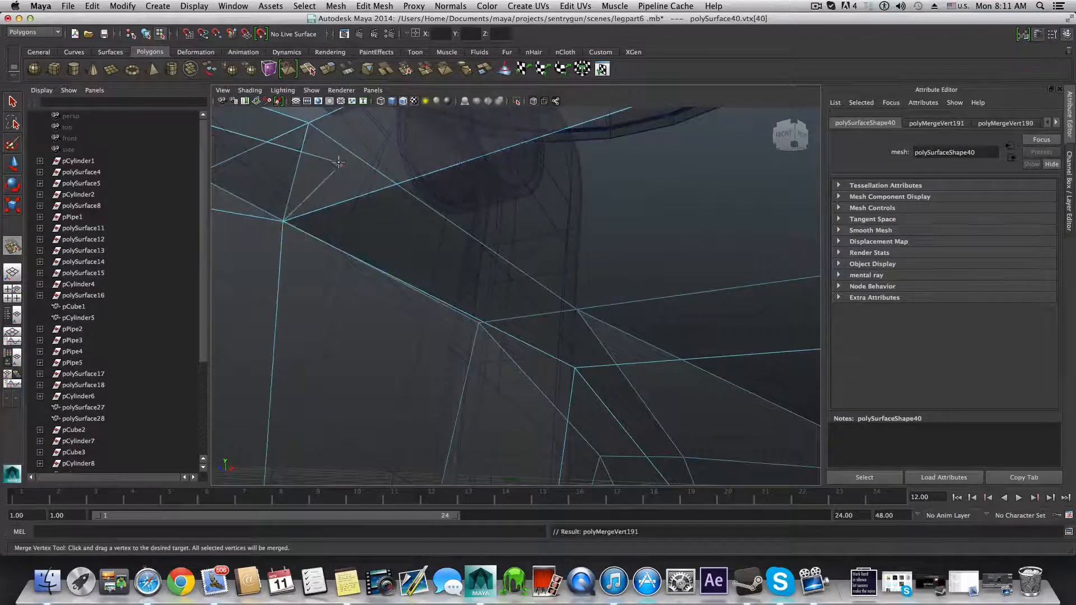
left_click_drag(307, 127, 342, 163)
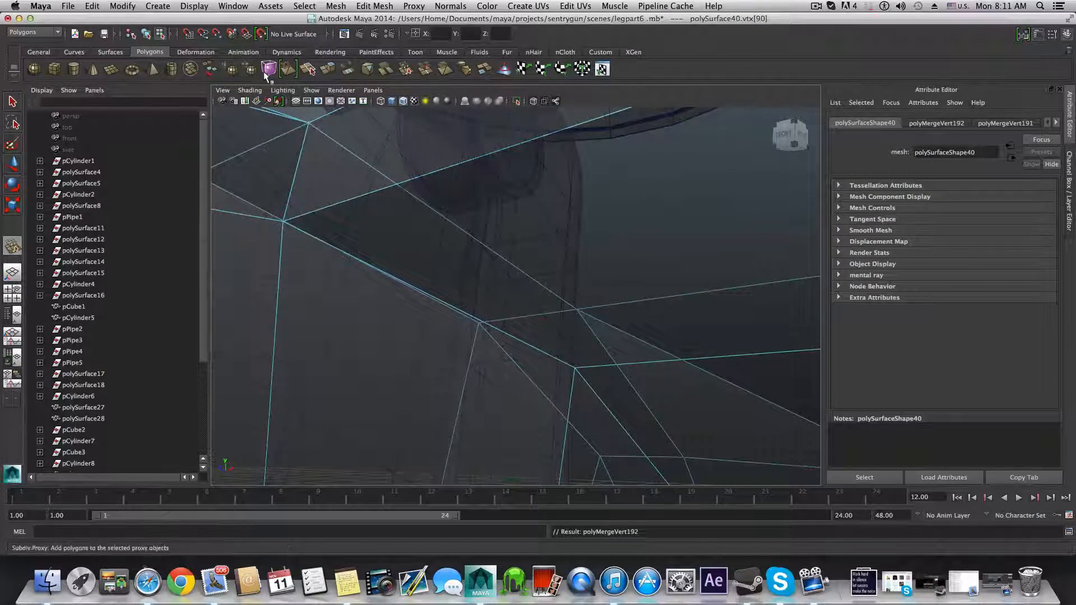
left_click(250, 91)
left_click(250, 203)
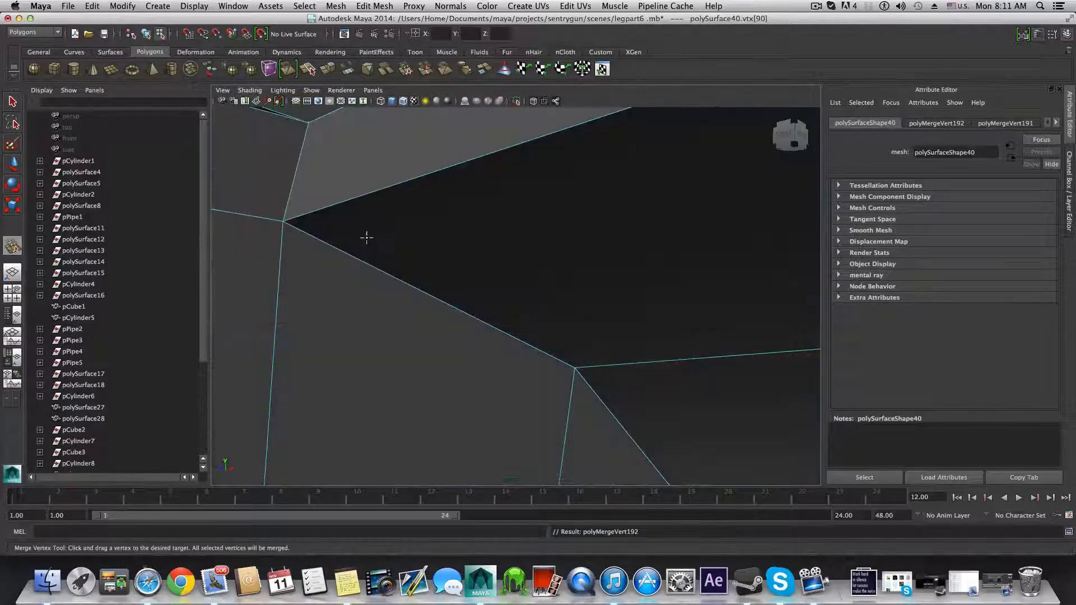
Step: Merge the uppermost rim vertices of the left disc with its end ring to close the gap at the top
mouse_move(365, 237)
middle_mouse_down("alt")
mouse_move(463, 271)
mouse_move(428, 207)
middle_mouse_up("alt")
scroll(428, 207, "up", 3)
scroll(445, 247, "down", 4)
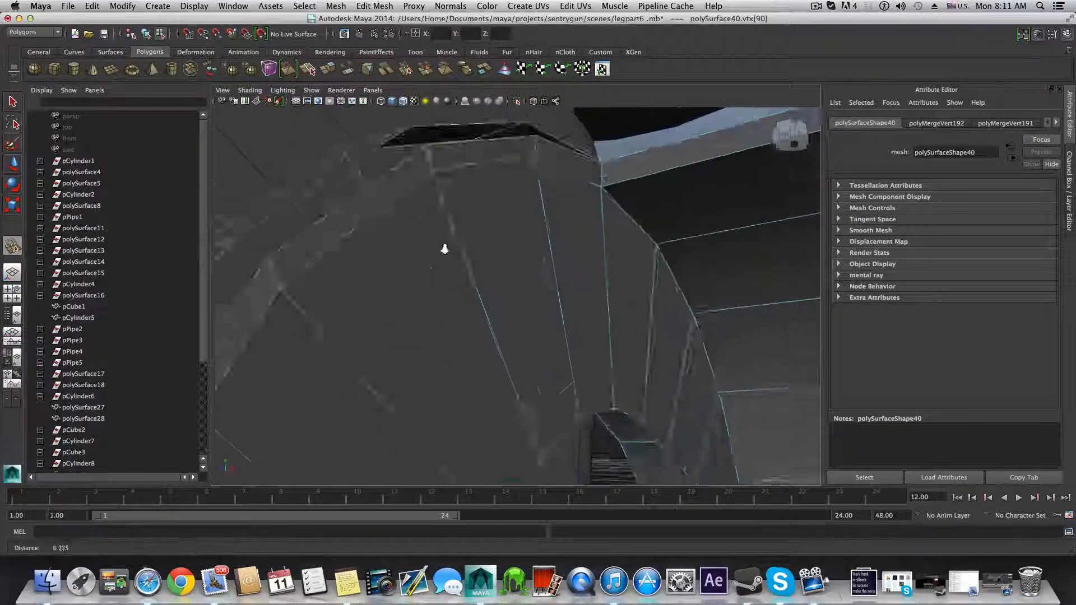
scroll(446, 245, "up", 2)
middle_click_drag(447, 245, 387, 331, "alt")
scroll(404, 331, "up", 3)
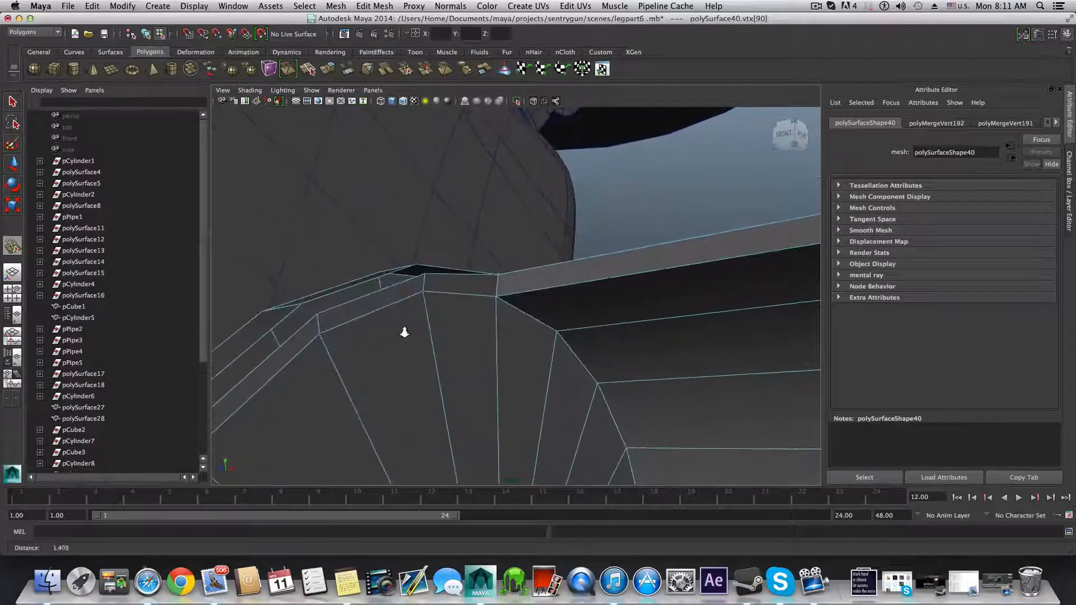
left_click_drag(410, 268, 411, 264)
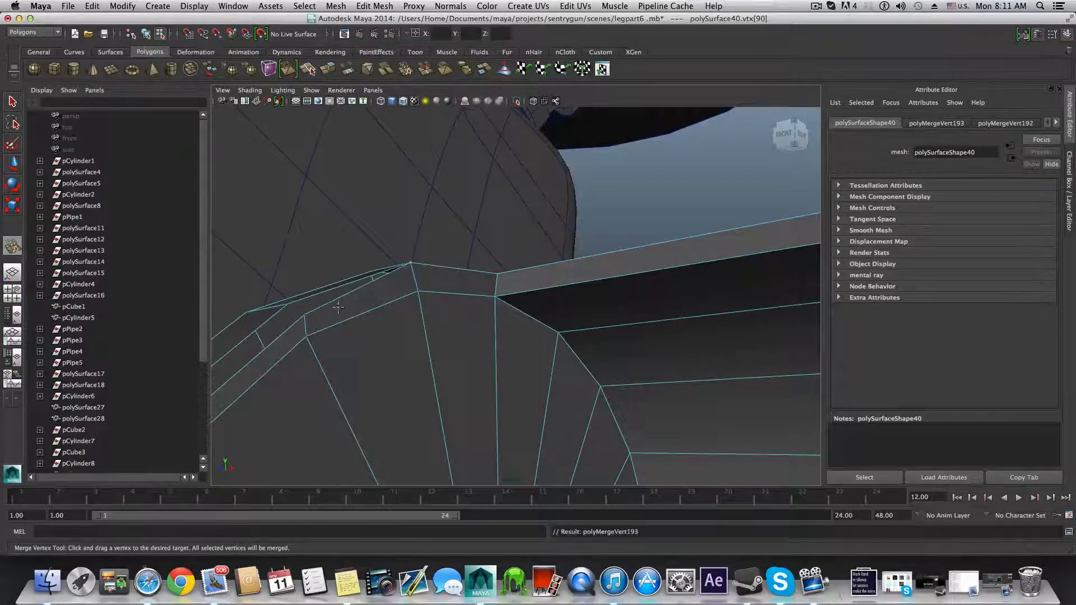
left_click_drag(303, 316, 288, 304)
Step: Merge the left disc's rim vertices with the end ring from the upper curve down to the middle of the side
scroll(343, 327, "down", 4)
middle_click_drag(370, 348, 375, 312, "alt")
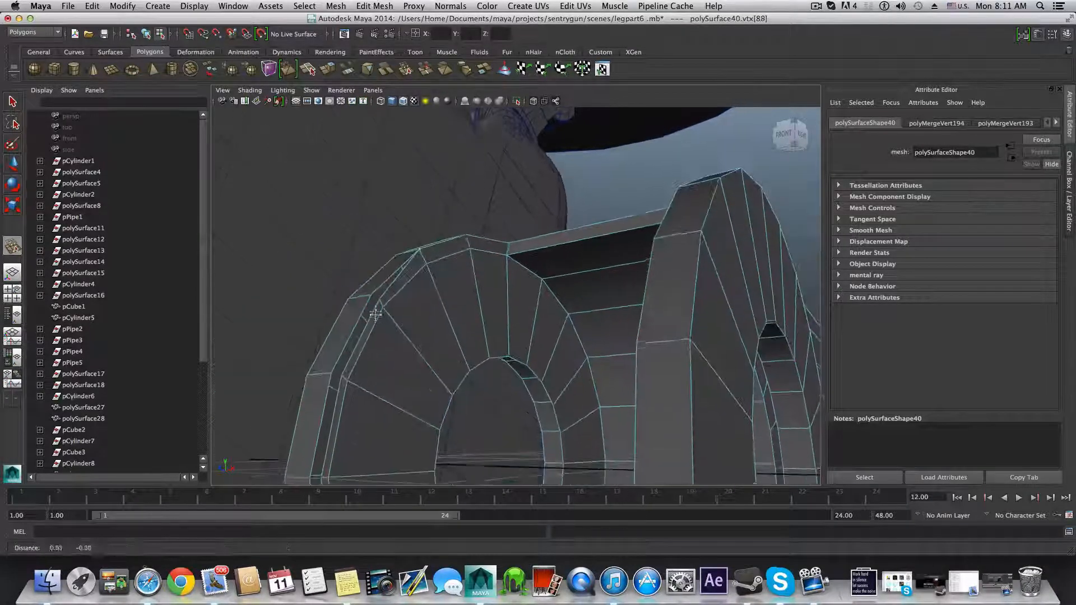
left_click_drag(382, 296, 372, 292)
middle_click_drag(387, 331, 402, 277, "alt")
left_click_drag(364, 294, 360, 291)
middle_click_drag(362, 359, 365, 298, "alt")
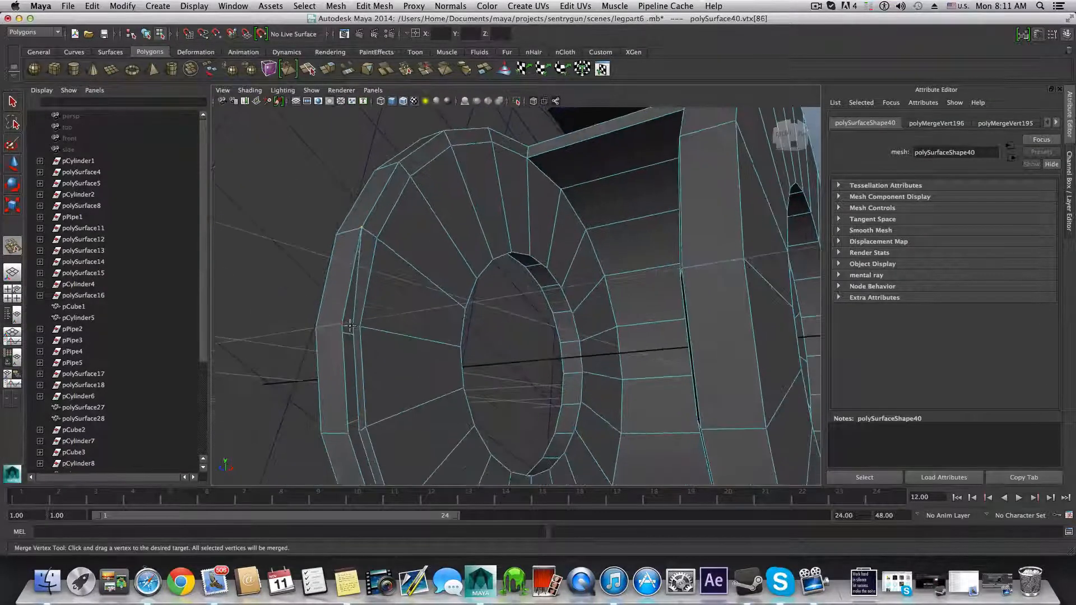
left_click_drag(343, 324, 338, 321)
middle_click_drag(354, 389, 359, 349, "alt")
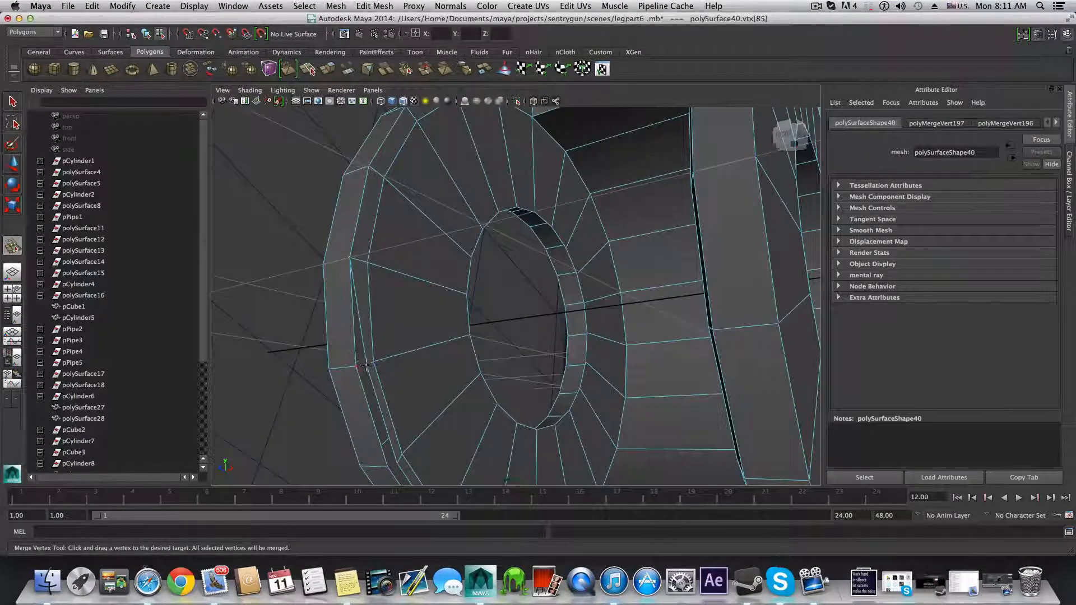
Step: Merge the remaining lower rim vertices of the left disc with the end ring
left_click_drag(352, 365, 354, 366)
middle_click_drag(375, 367, 389, 278, "alt")
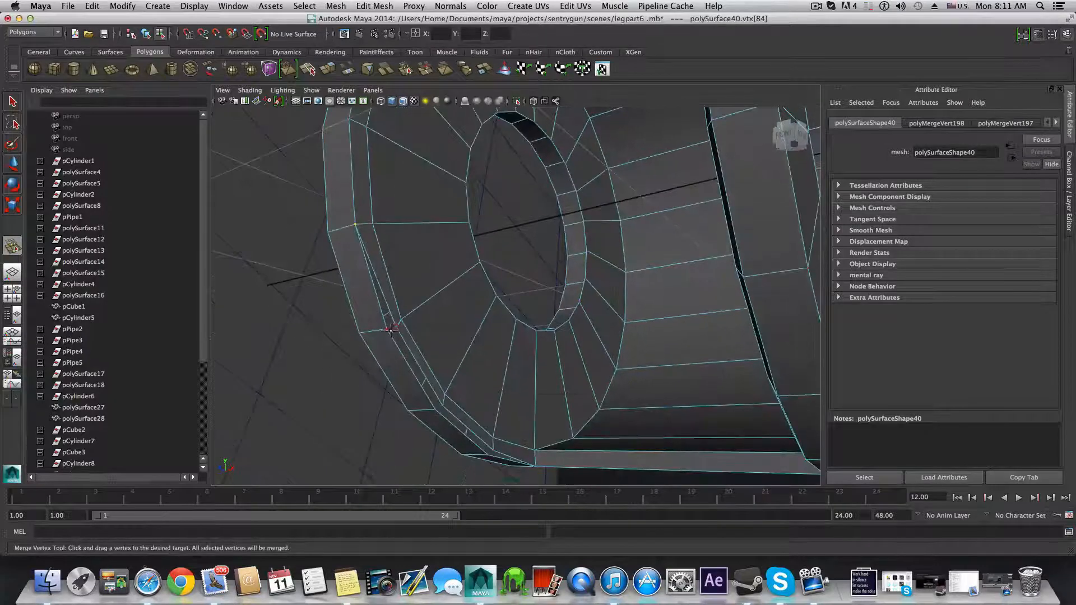
left_click_drag(390, 330, 386, 329)
left_click_drag(444, 408, 440, 409)
middle_click_drag(456, 407, 432, 326, "alt")
left_click_drag(451, 374, 455, 372)
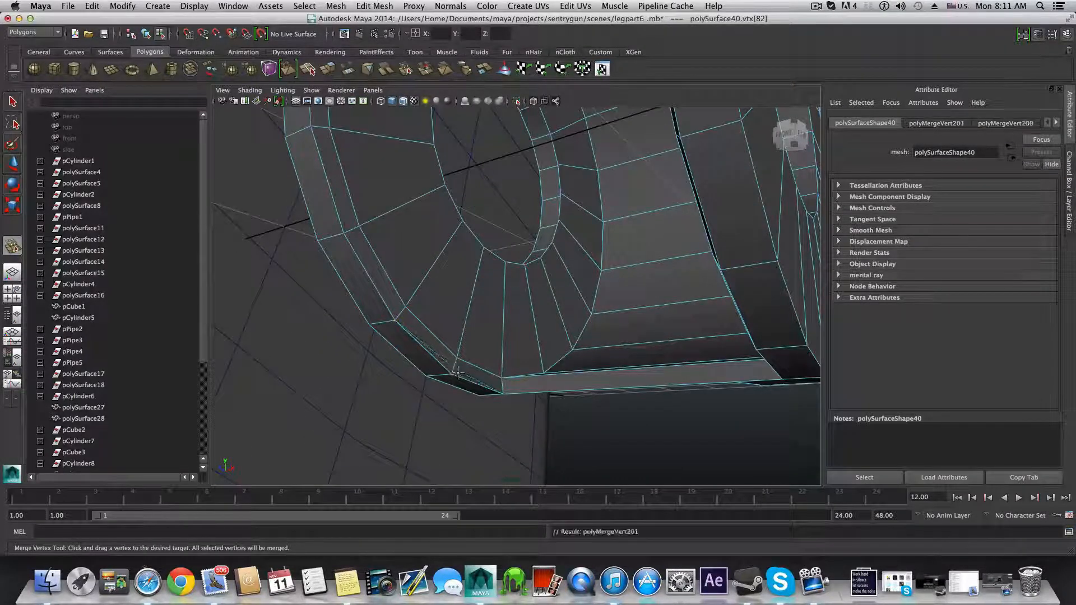
Step: Merge the pipe's hole vertices with the end ring's inner border along the lower part of the right-hand hole
left_click_drag(442, 314, 490, 342, "alt")
middle_click_drag(544, 268, 404, 368, "alt")
scroll(507, 312, "down", 3)
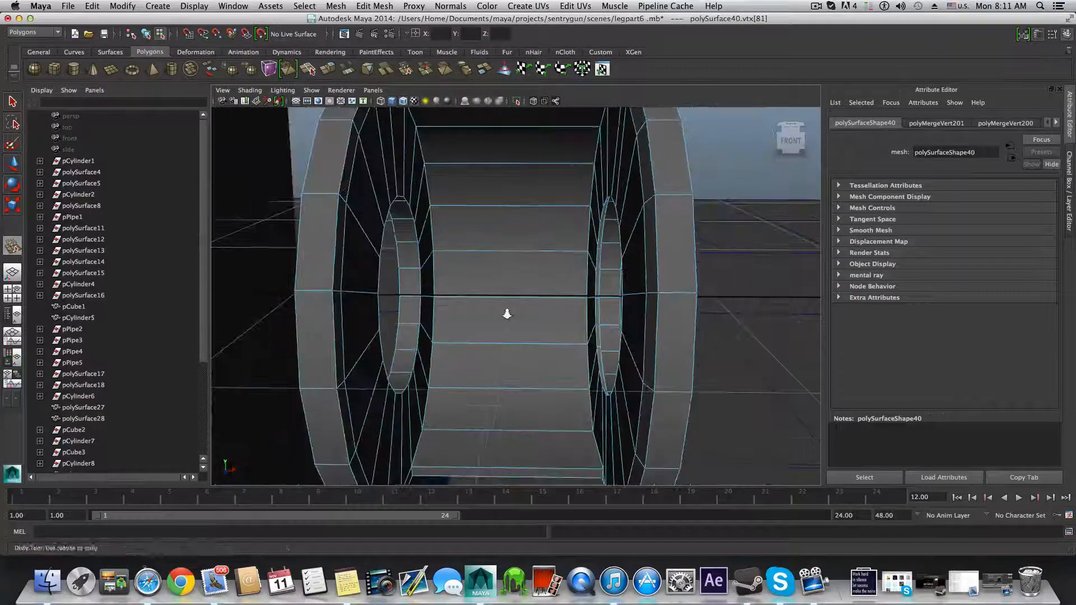
scroll(538, 312, "up", 5)
scroll(570, 316, "down", 1)
middle_click_drag(608, 350, 561, 321, "alt")
scroll(570, 316, "up", 1)
left_click_drag(574, 324, 462, 388, "alt")
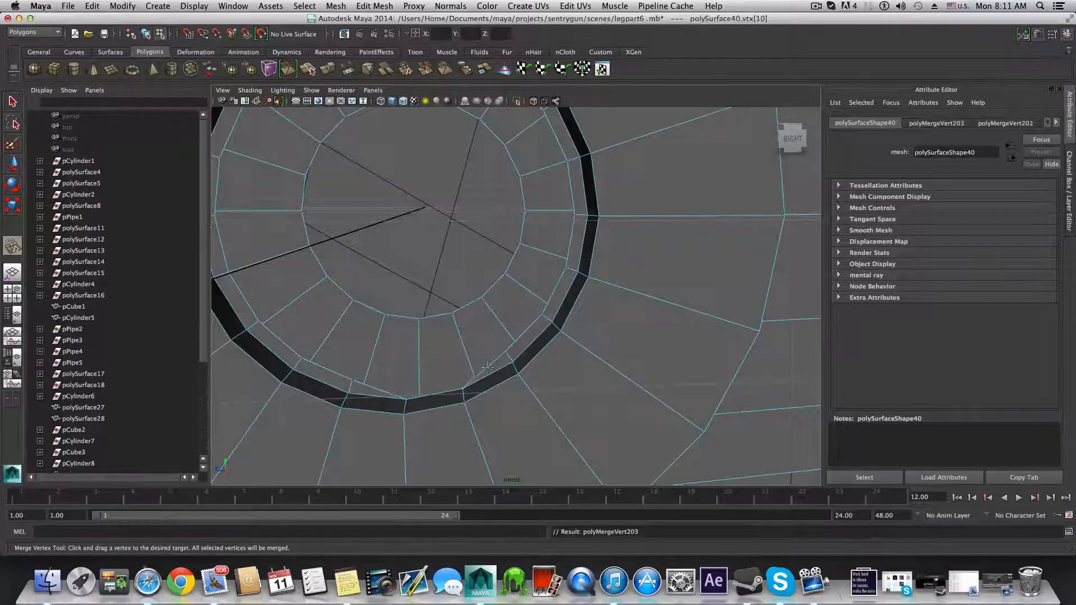
left_click_drag(506, 352, 513, 356)
left_click_drag(541, 314, 552, 321)
left_click_drag(567, 267, 580, 274)
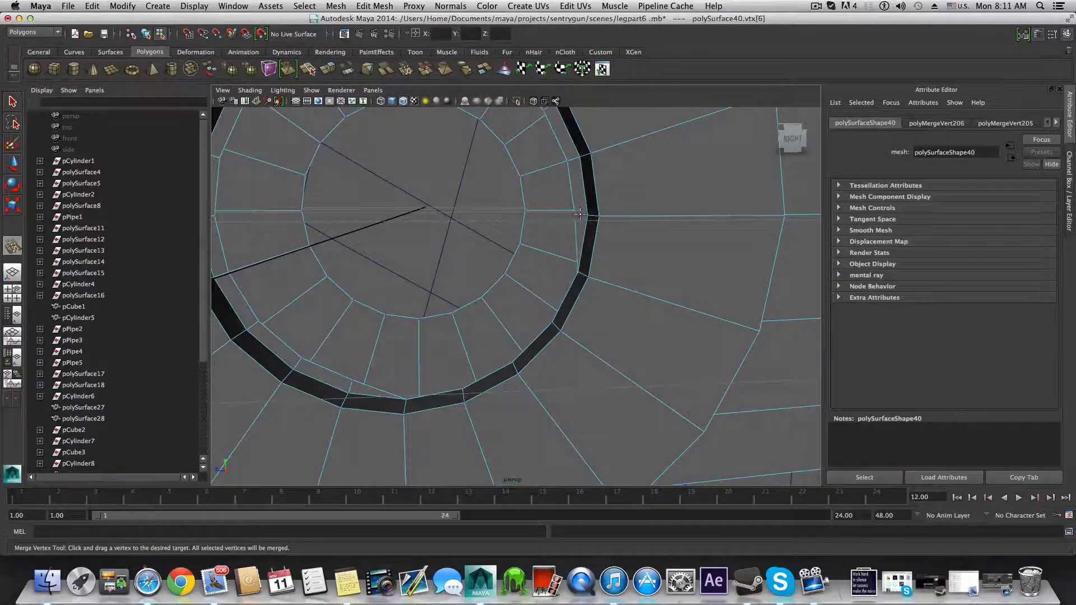
Step: Merge the right-hand hole's border vertices up its side and across its top
left_click_drag(580, 215, 586, 216)
middle_click_drag(571, 201, 565, 246, "alt")
left_click_drag(559, 234, 581, 232)
left_click_drag(546, 176, 549, 174)
middle_click_drag(548, 173, 543, 233, "alt")
left_click_drag(536, 229, 429, 151)
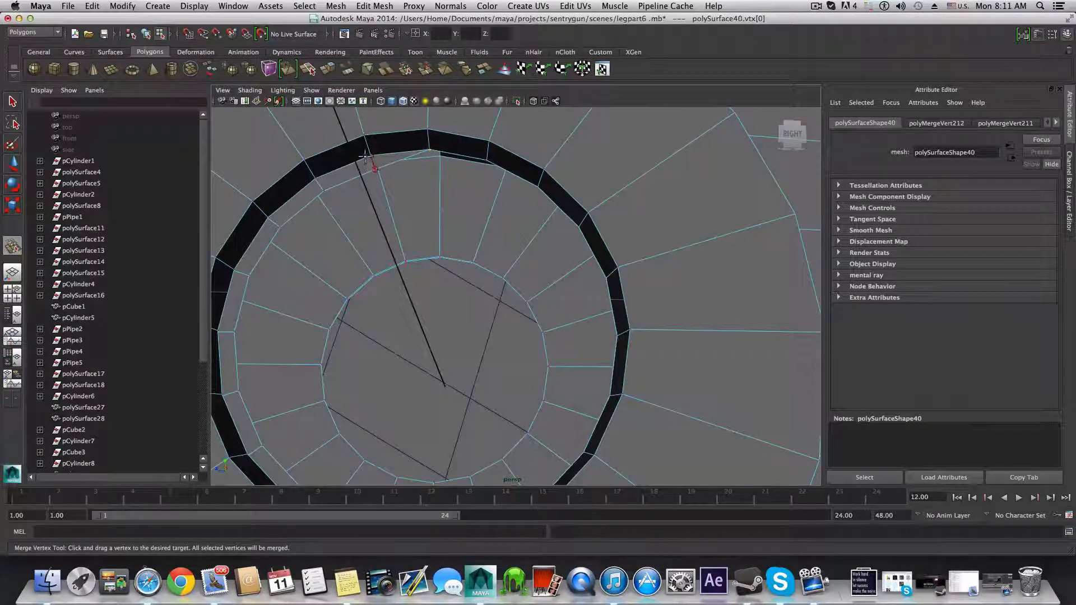
Step: Merge the remaining border vertices of the right-hand hole, from the top down the opposite side
left_click_drag(365, 157, 368, 156)
left_click_drag(324, 192, 315, 178)
left_click_drag(289, 217, 324, 207, "alt")
left_click_drag(303, 266, 292, 260)
left_click_drag(280, 321, 279, 322)
left_click_drag(283, 321, 302, 304, "alt")
left_click_drag(296, 353, 325, 422)
Step: Merge the hole border vertices on the opposite disc with the end ring, from the bottom up one side
left_click_drag(340, 401, 514, 419, "alt")
middle_click_drag(485, 389, 507, 390, "alt")
left_click_drag(428, 401, 510, 403, "alt")
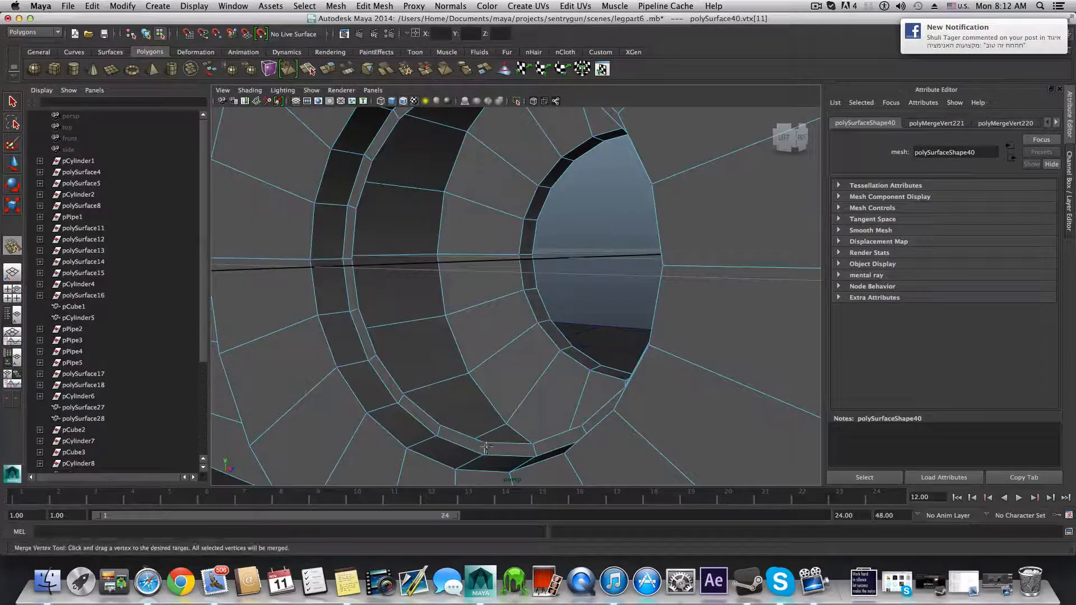
left_click_drag(483, 444, 377, 354)
left_click_drag(360, 340, 344, 286)
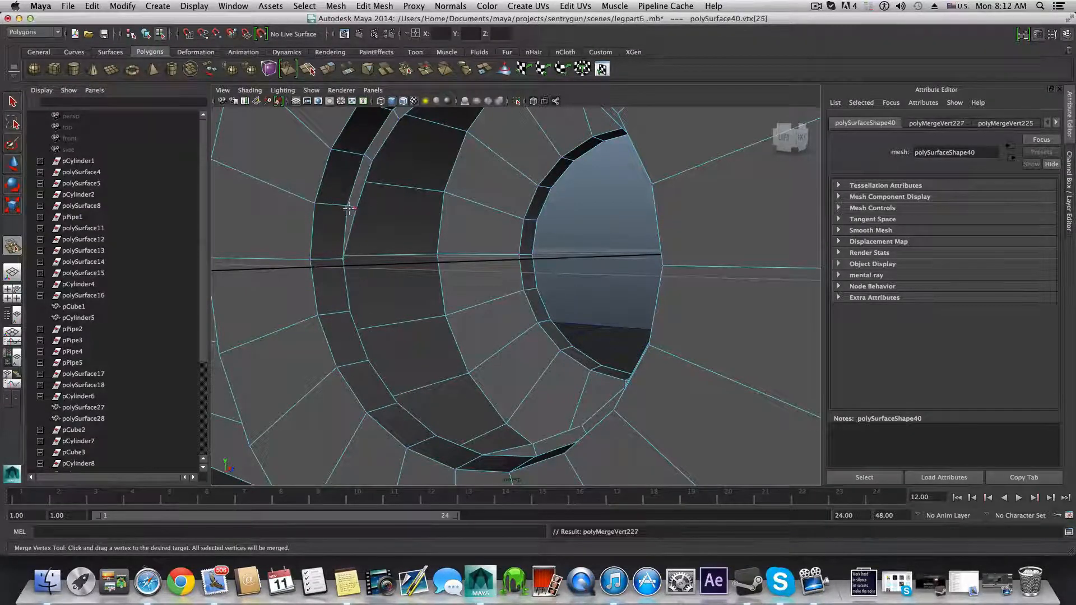
Step: Merge the remaining border vertices over the opposite disc hole's top and down its other side, undoing the stray merge near the bottom
left_click_drag(361, 152, 438, 167, "alt")
left_click_drag(438, 169, 566, 140, "alt")
left_click_drag(579, 176, 664, 170, "alt")
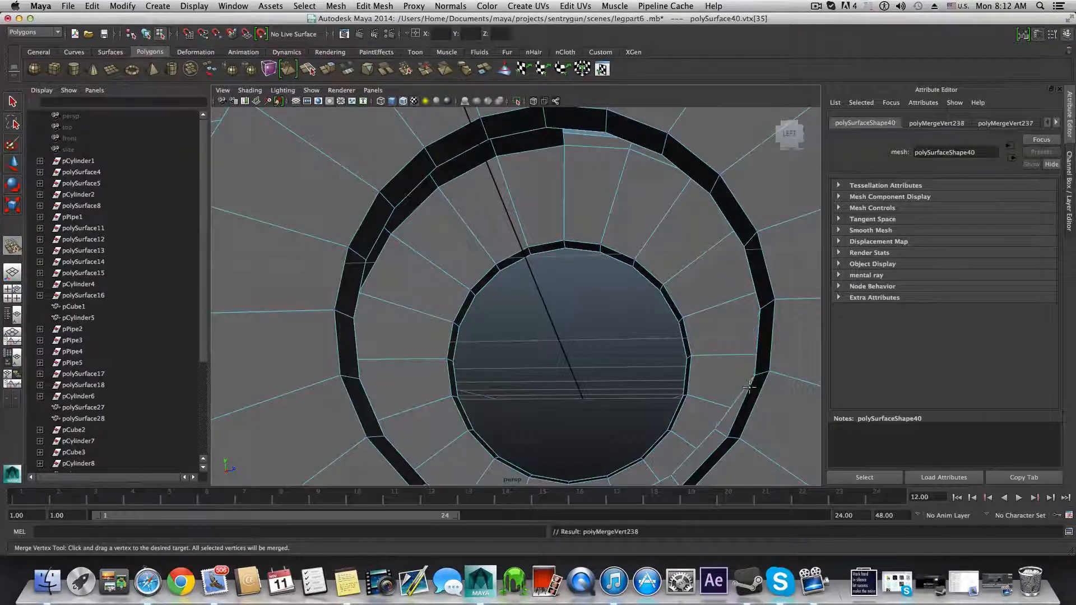
left_click_drag(749, 387, 661, 392, "alt")
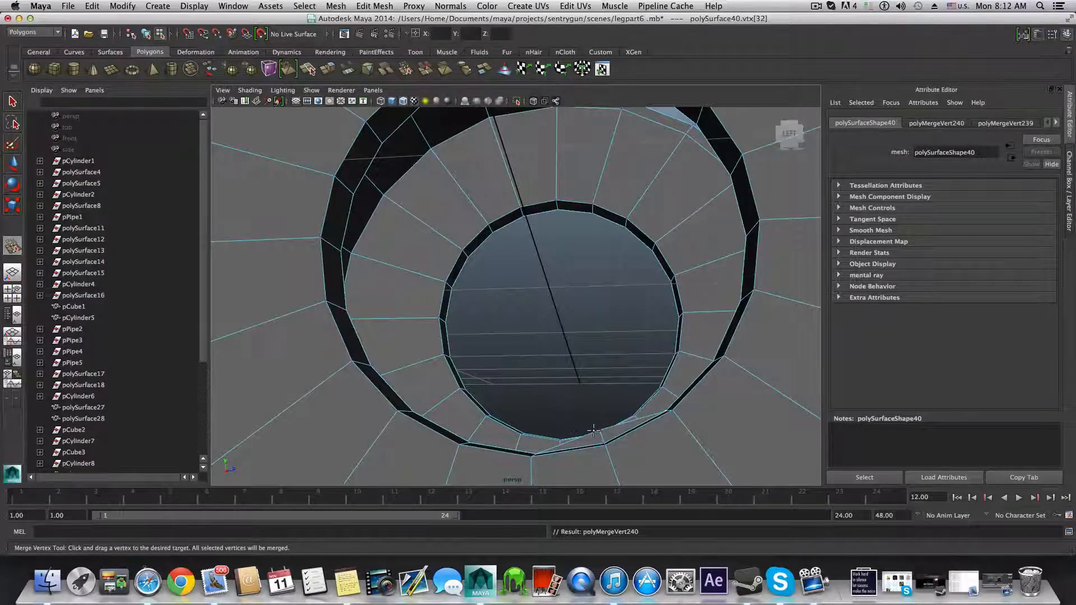
key("z")
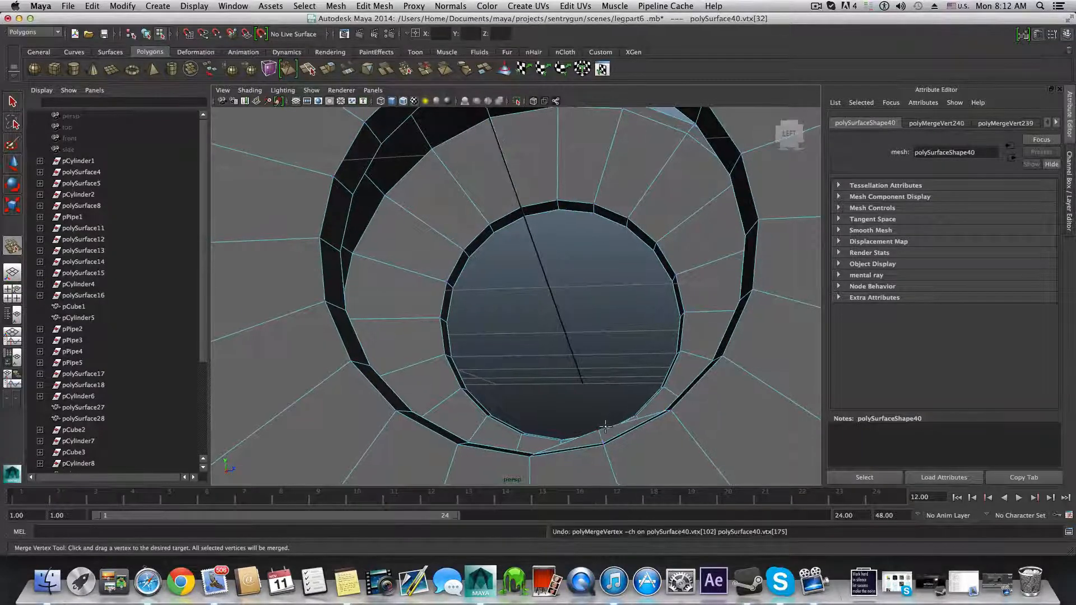
left_click_drag(623, 432, 681, 350, "alt")
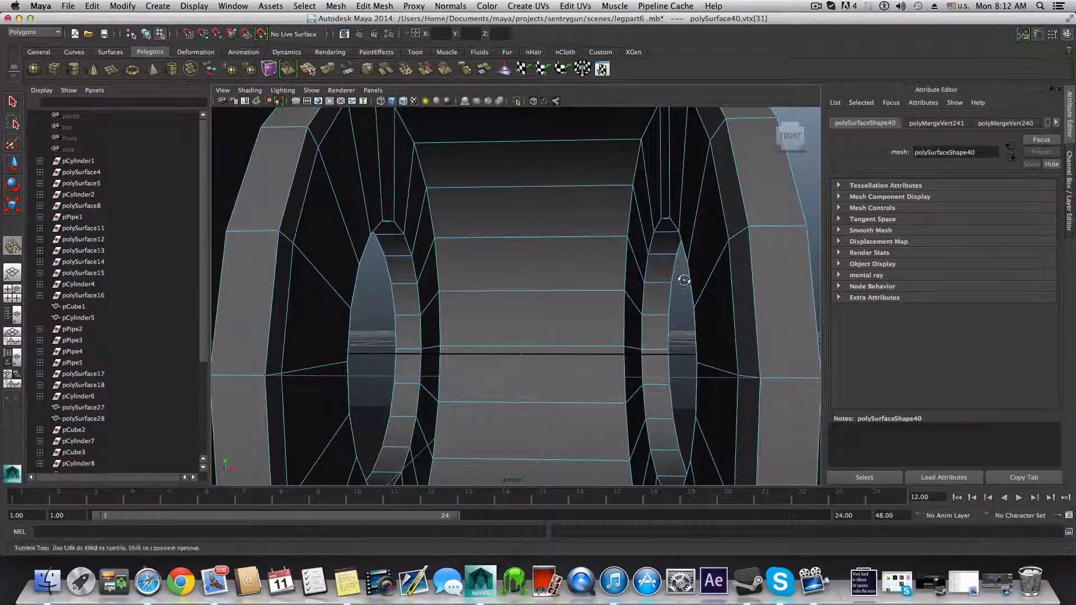
Step: Return the merged arm to object selection and inspect its overall shape from the front and side
left_click_drag(689, 291, 682, 283, "alt")
key("F8")
right_click_drag(683, 281, 499, 327, "alt")
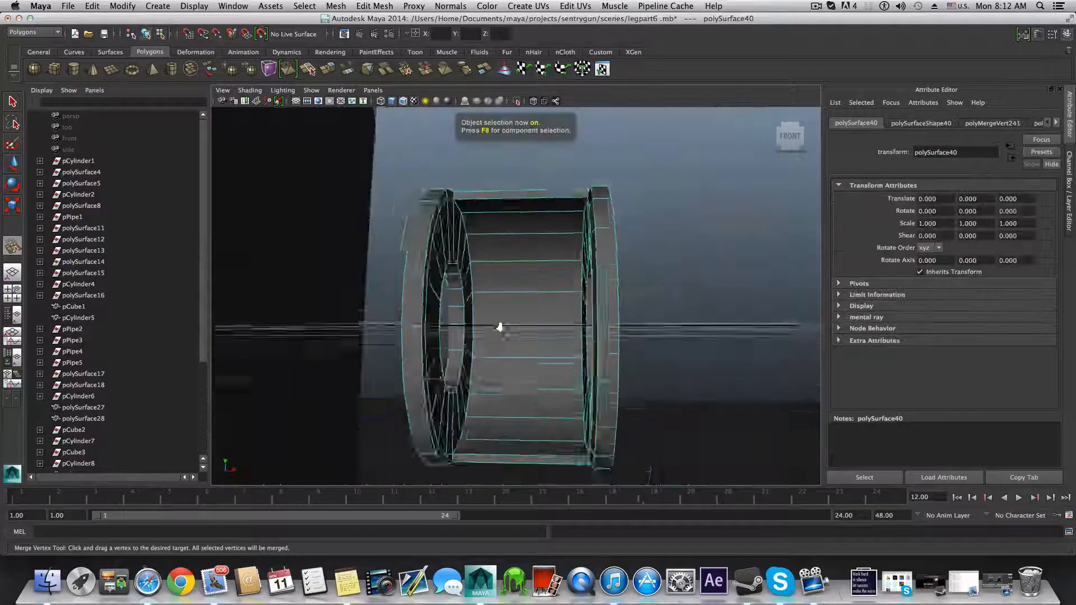
left_click_drag(499, 326, 370, 314, "alt")
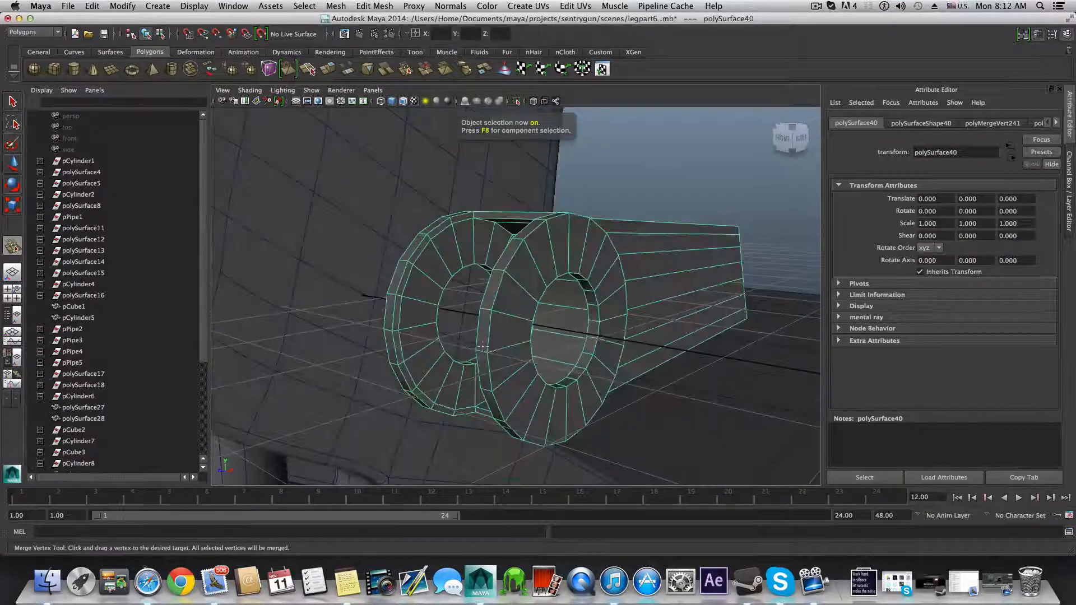
Step: Display the arm's normals in shaded mode and examine their direction around both discs and the pipe between them
left_click(194, 6)
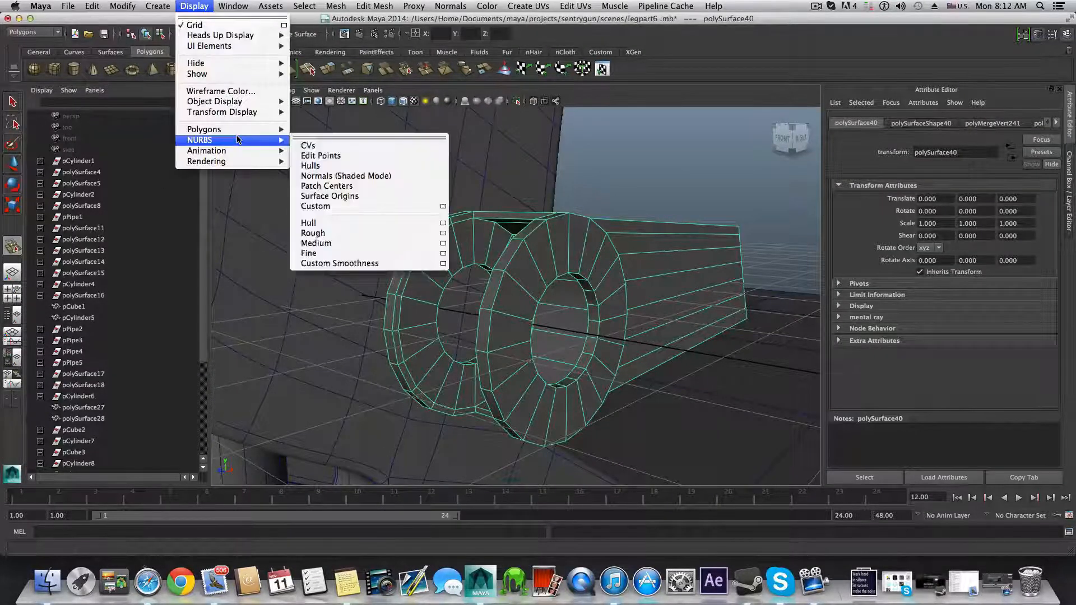
mouse_move(213, 133)
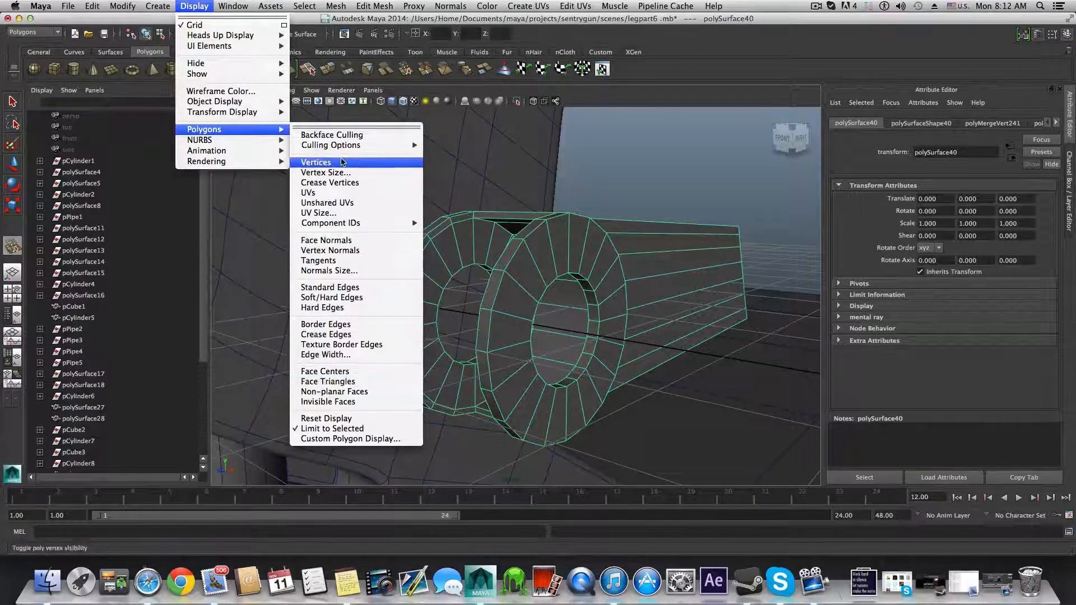
left_click(337, 176)
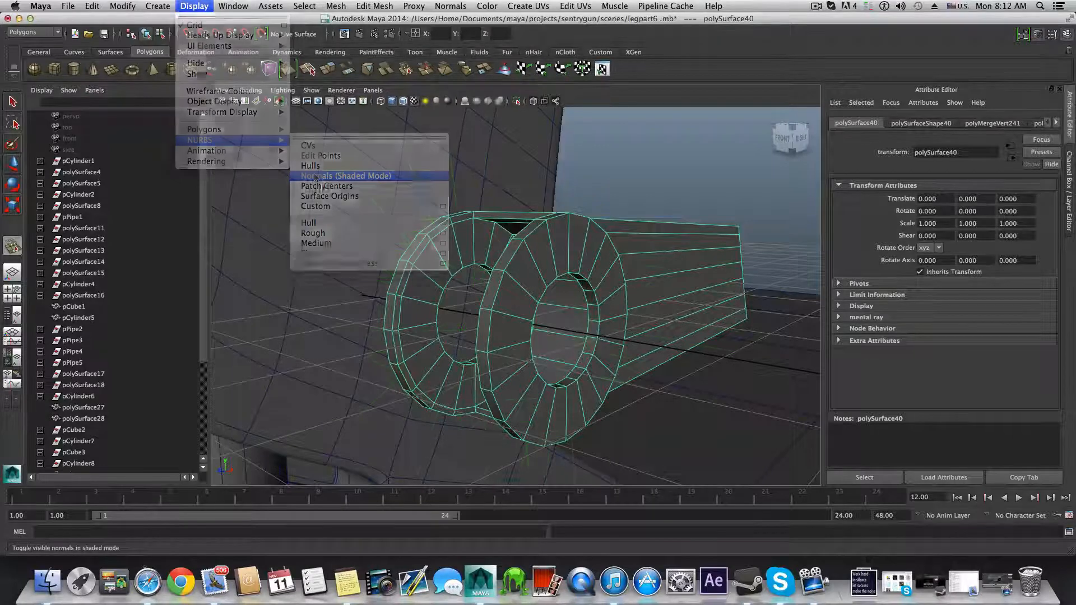
left_click_drag(502, 374, 548, 370, "alt")
right_click_drag(548, 370, 657, 408, "alt")
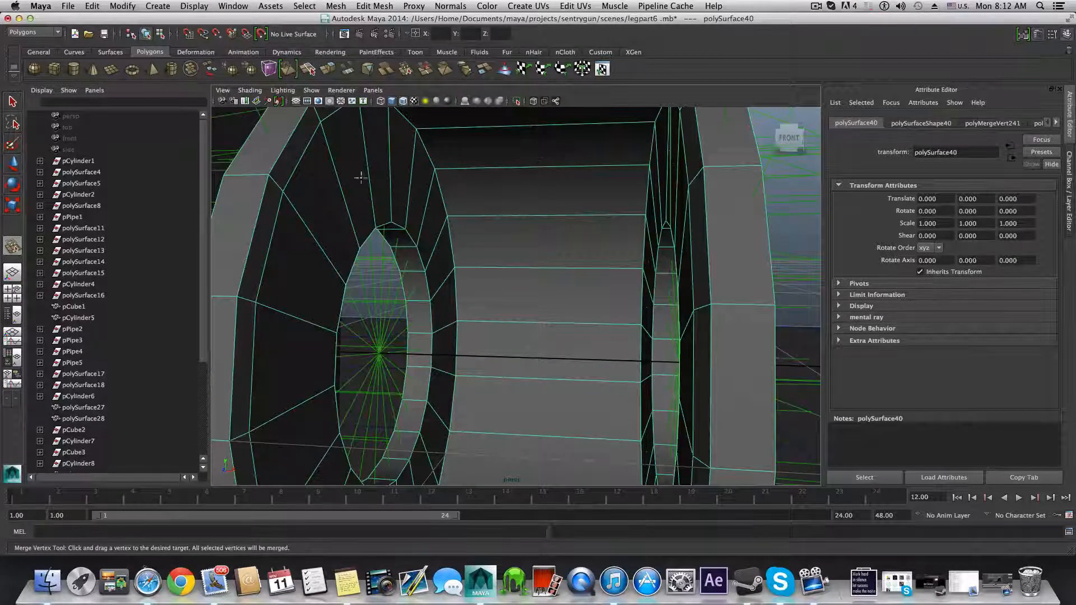
left_click_drag(379, 253, 483, 253, "alt")
left_click_drag(580, 289, 538, 281, "alt")
right_click_drag(538, 281, 497, 274, "alt")
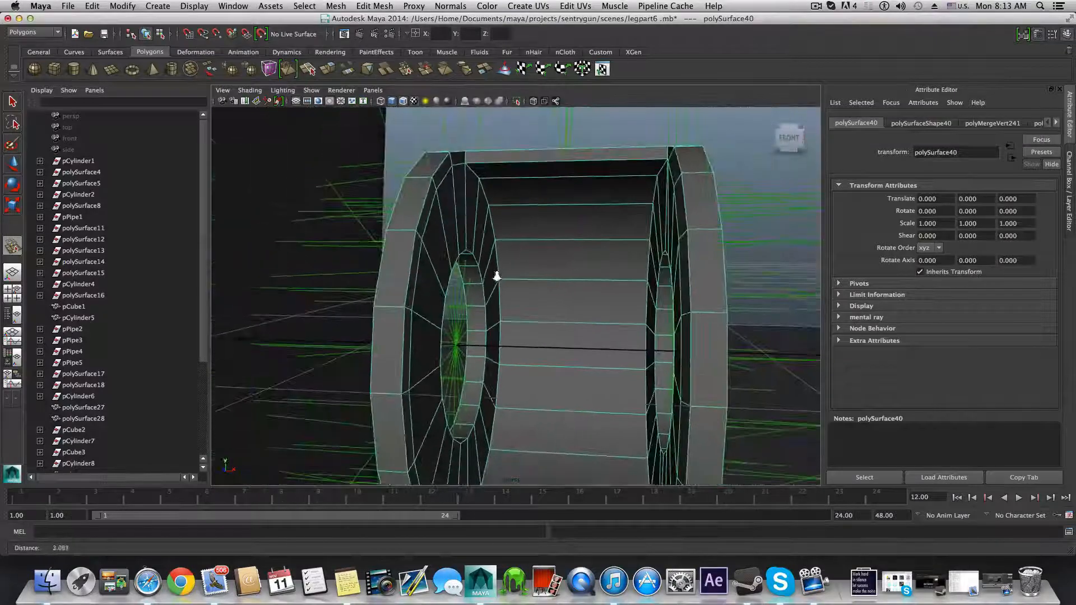
left_click_drag(310, 289, 517, 278, "alt")
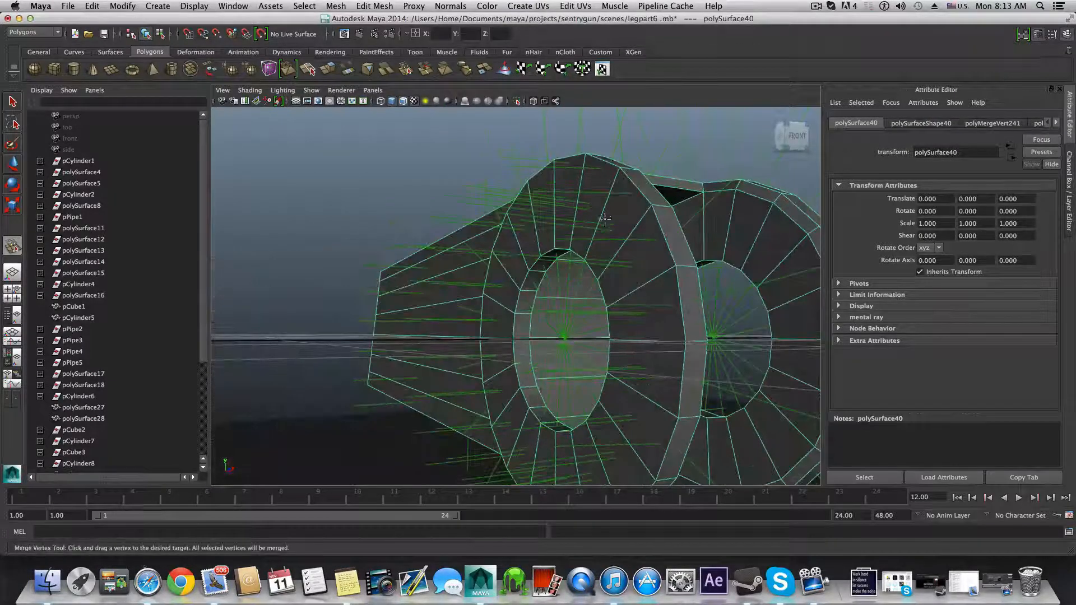
left_click_drag(707, 347, 518, 324, "alt")
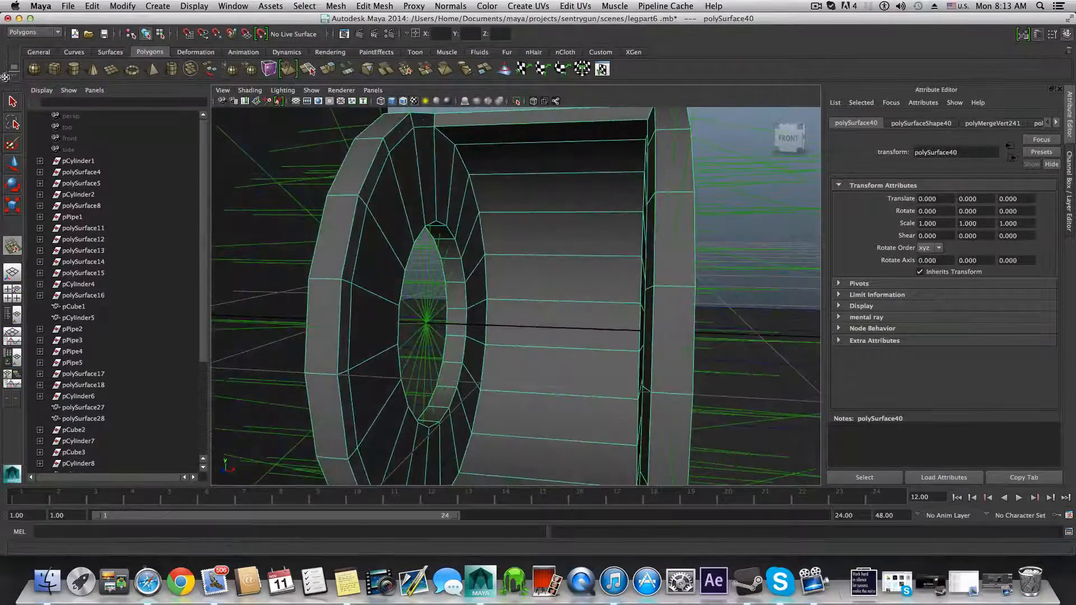
Step: Turn off the shaded-mode normals display and inspect the curved wall between the two discs
right_click(522, 199)
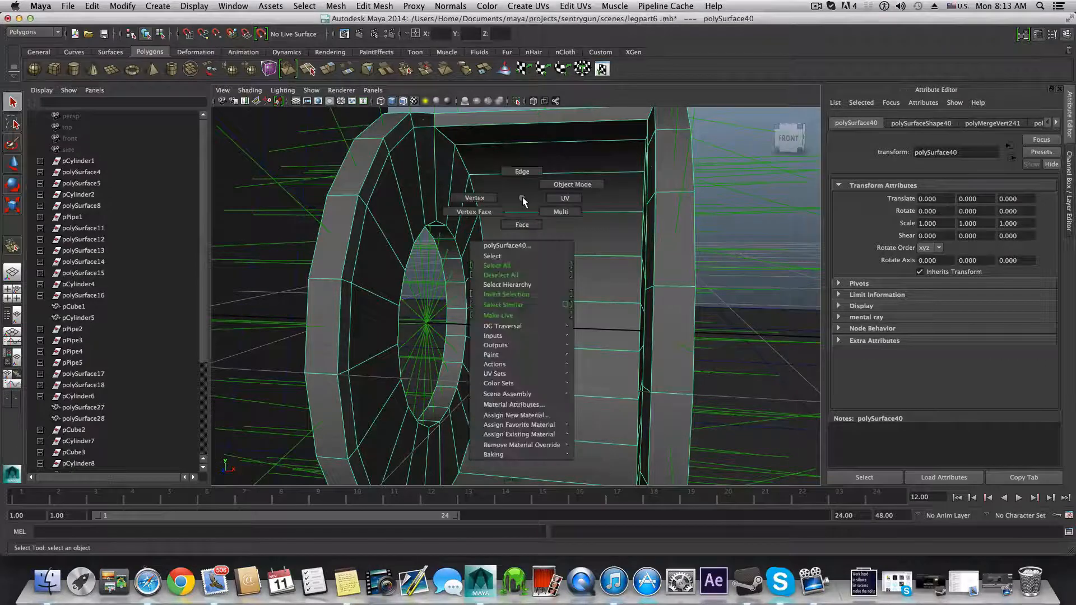
left_click(194, 5)
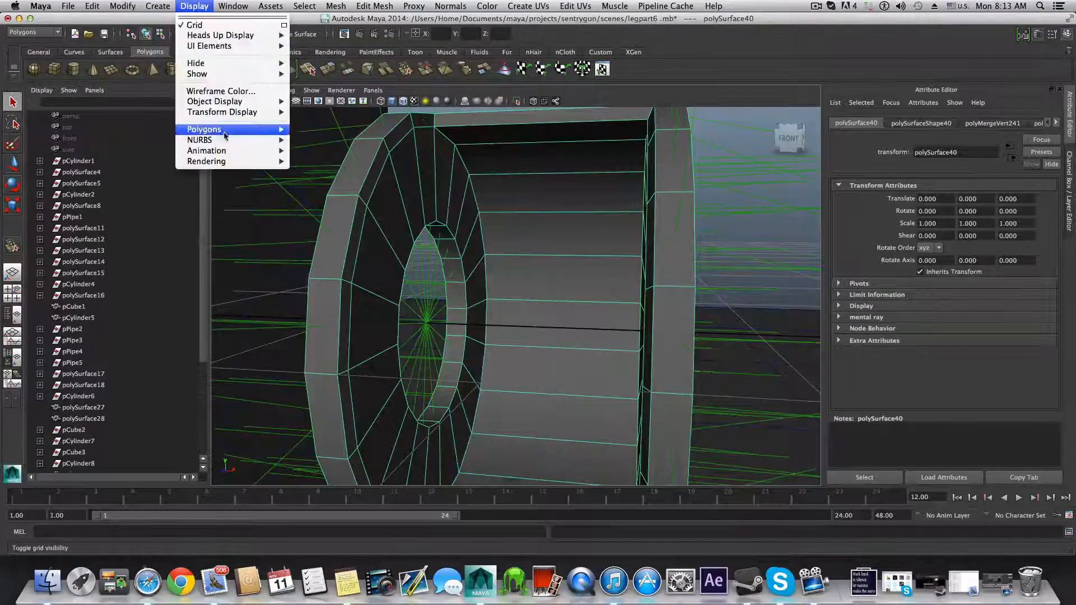
mouse_move(227, 142)
left_click(338, 177)
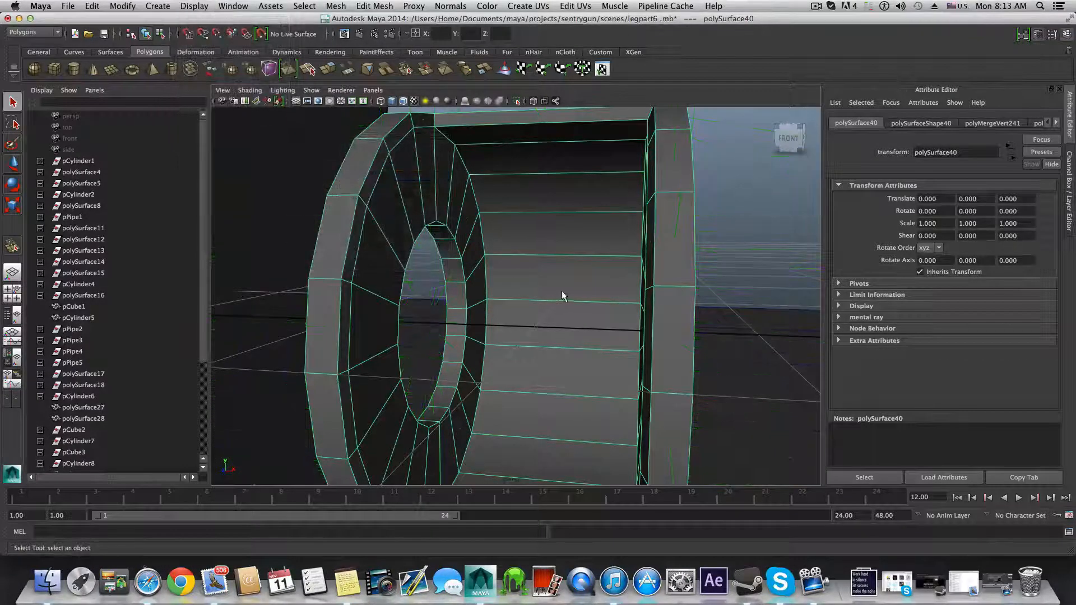
scroll(556, 233, "down", 5)
scroll(509, 386, "up", 5)
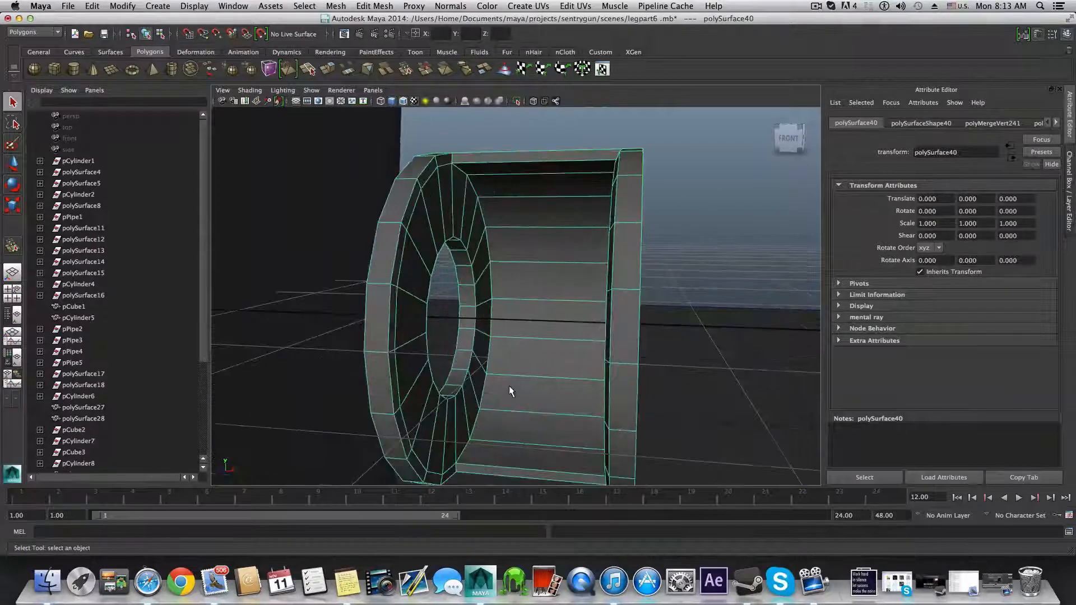
key("e")
left_click_drag(455, 381, 481, 385, "alt")
key("q")
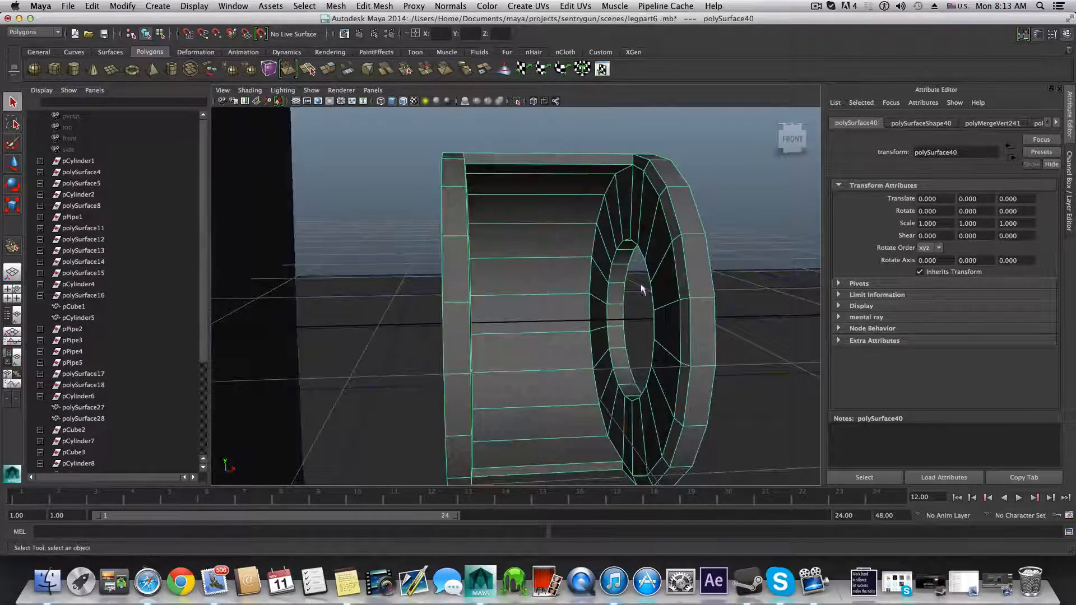
left_click_drag(583, 292, 675, 186, "alt")
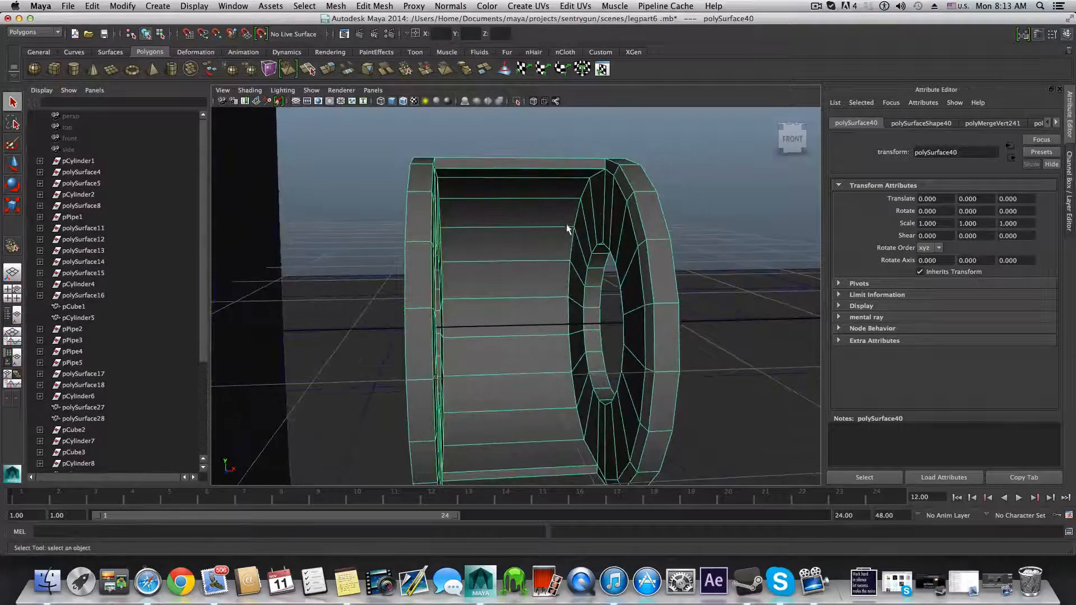
mouse_move(573, 219)
left_mouse_down("alt")
mouse_move(540, 237)
mouse_move(563, 234)
left_mouse_up("alt")
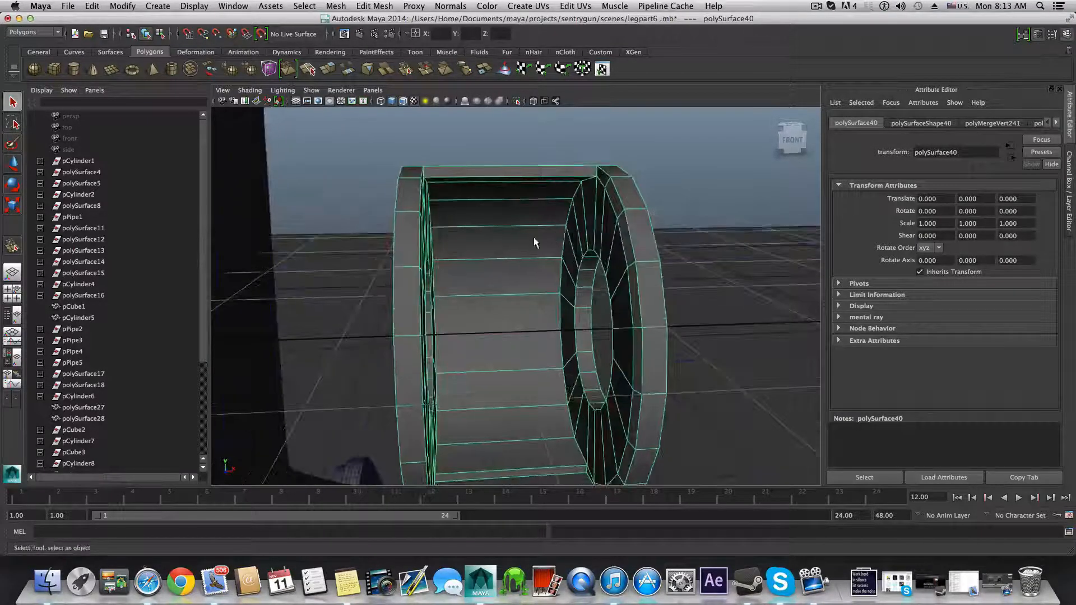
Step: Select one upper face of the curved wall between the discs and display the shaded-mode normals
key("F11")
left_click(519, 219)
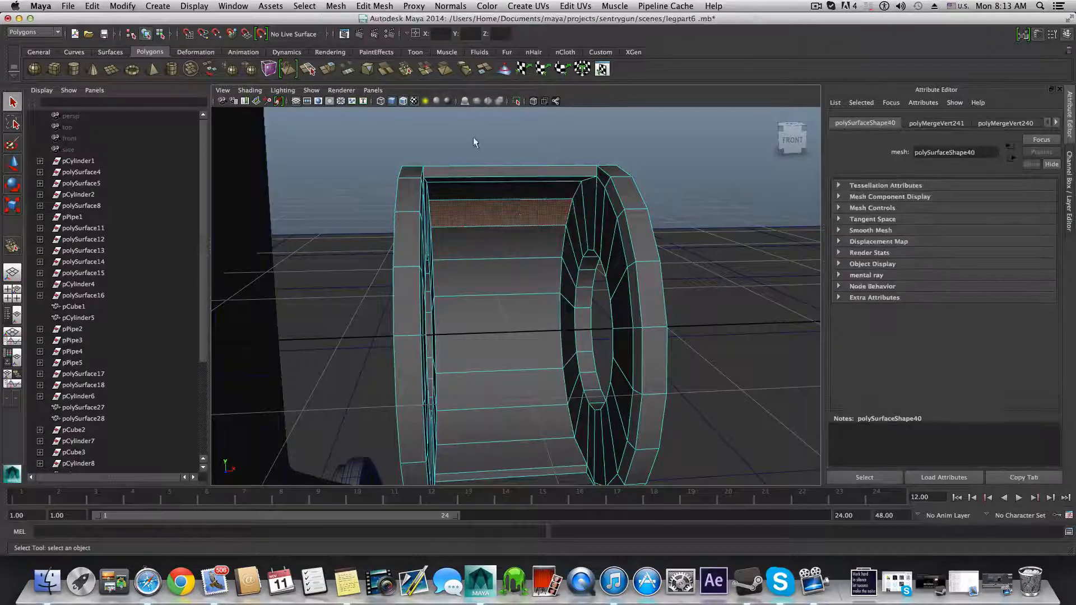
left_click(195, 5)
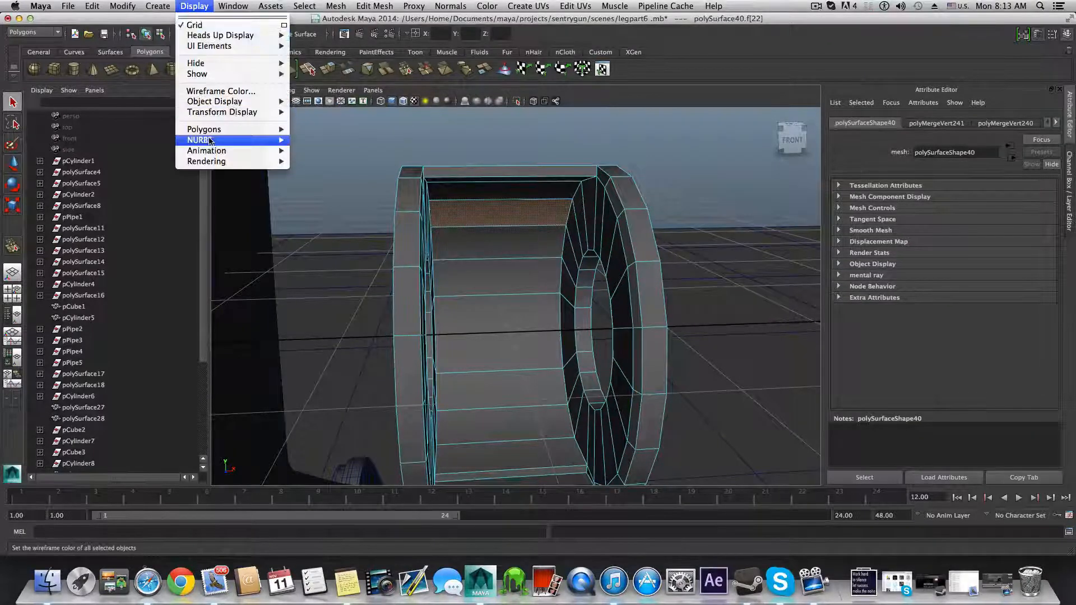
mouse_move(212, 140)
left_click(311, 175)
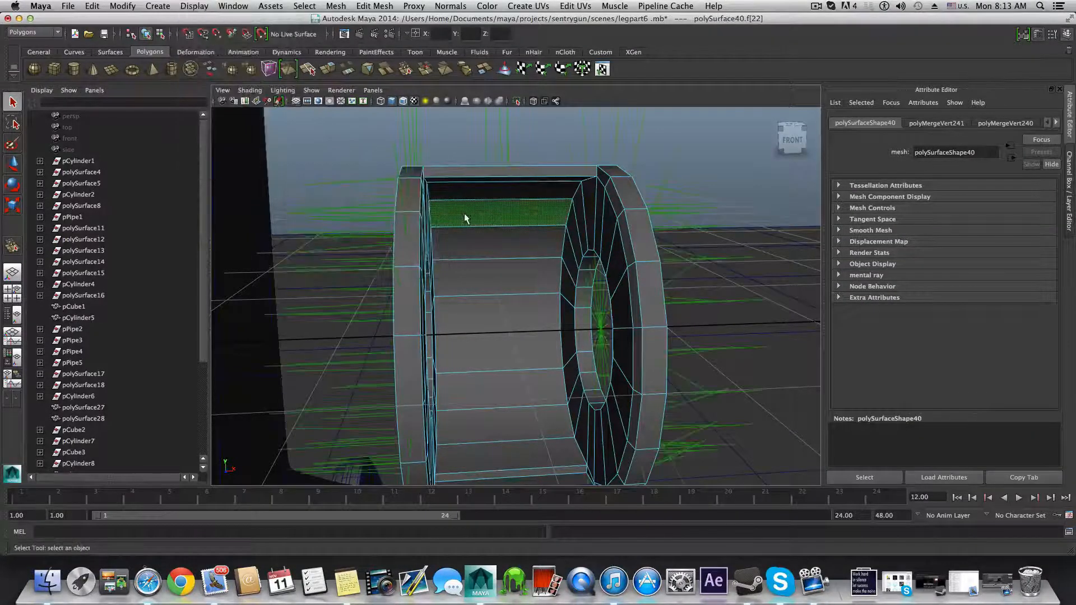
Step: Undo the face selection and turn off the normals display with the whole arm selected
left_click(203, 6)
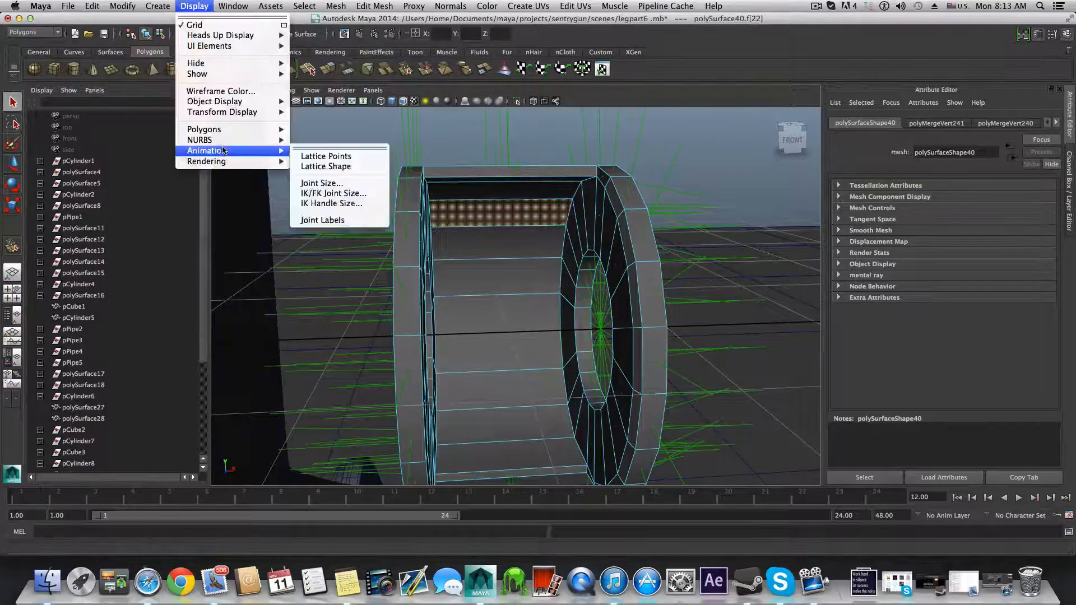
mouse_move(211, 140)
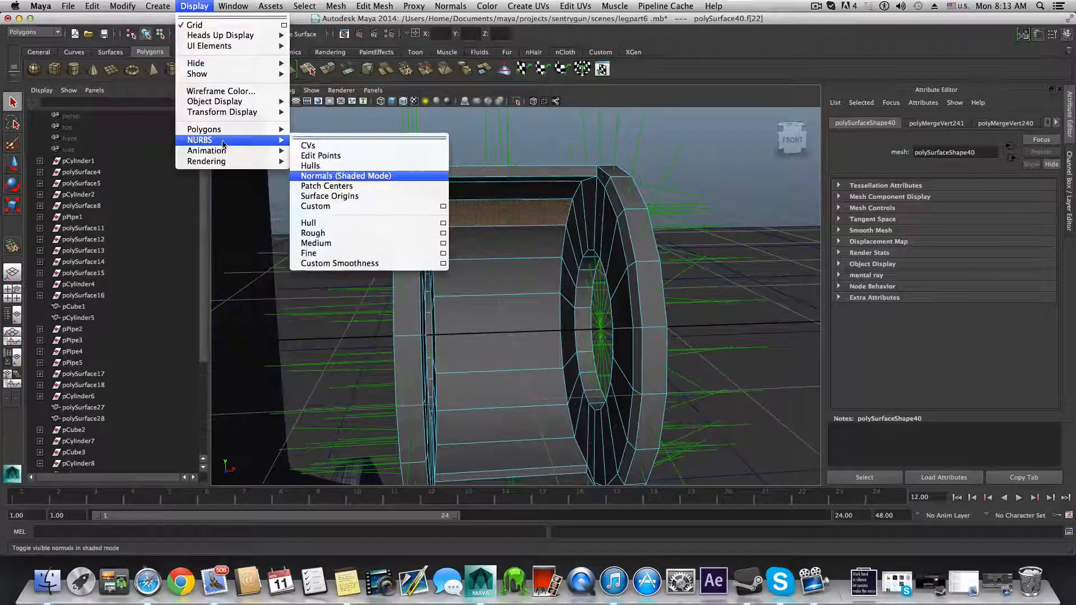
left_click(767, 187)
key("super+z")
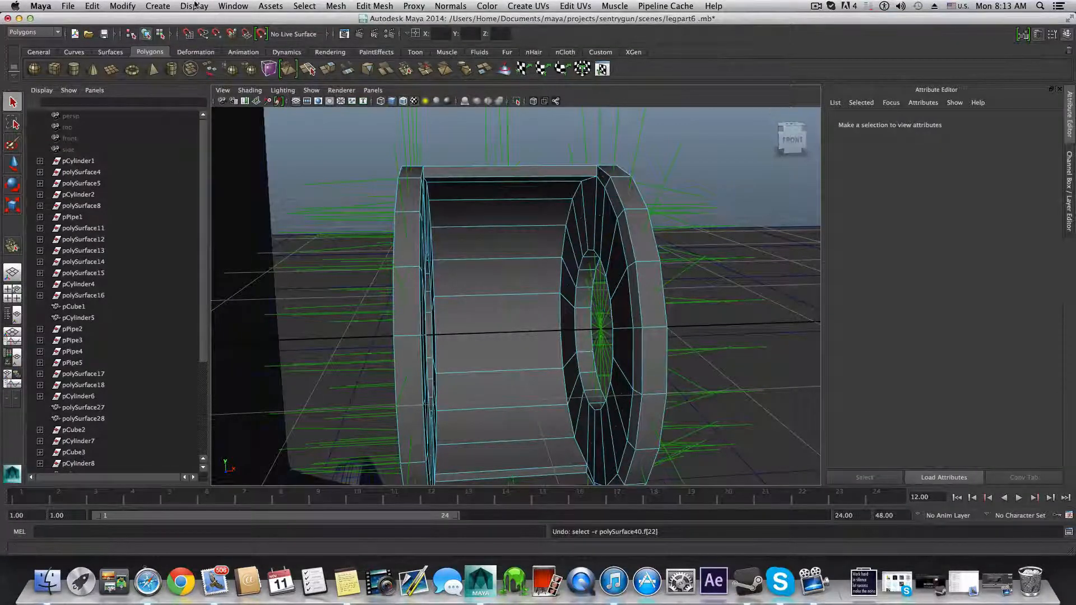
key("F8")
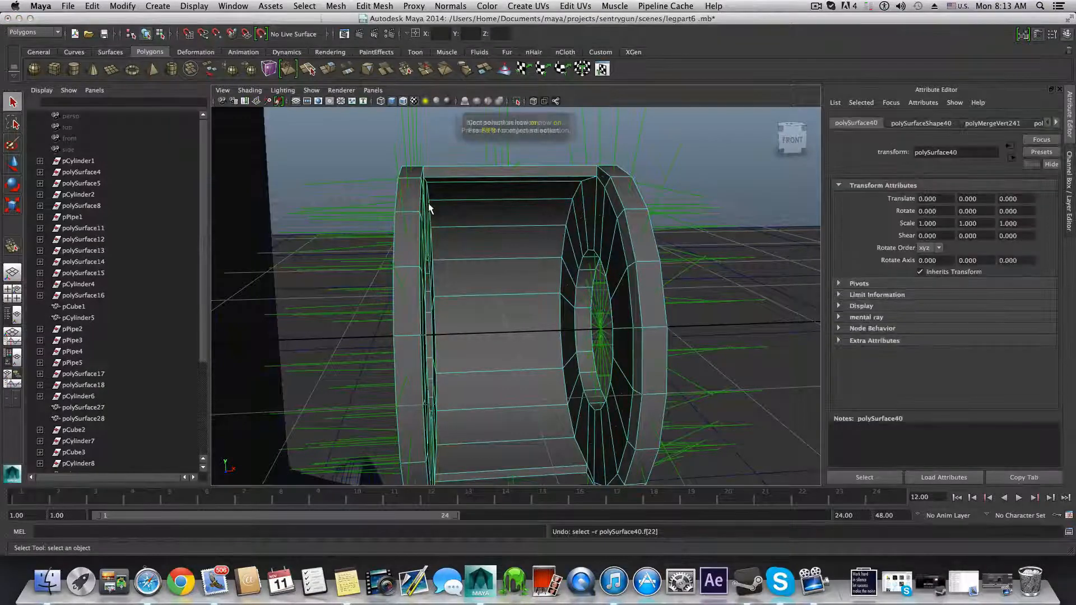
left_click(193, 6)
mouse_move(263, 139)
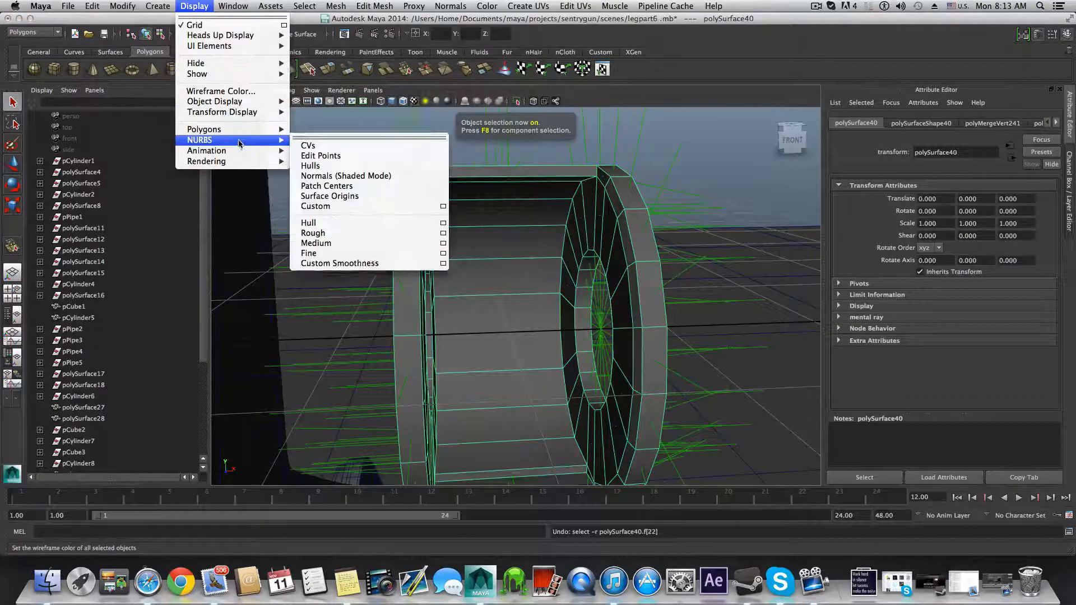
left_click(332, 176)
Step: Select the whole band of faces on the curved wall between the two discs, starting from its top face
mouse_move(332, 181)
left_mouse_down("alt")
mouse_move(576, 228)
mouse_move(488, 233)
mouse_move(591, 212)
mouse_move(551, 160)
left_mouse_up("alt")
scroll(586, 211, "up", 5)
left_click_drag(587, 211, 598, 276, "alt")
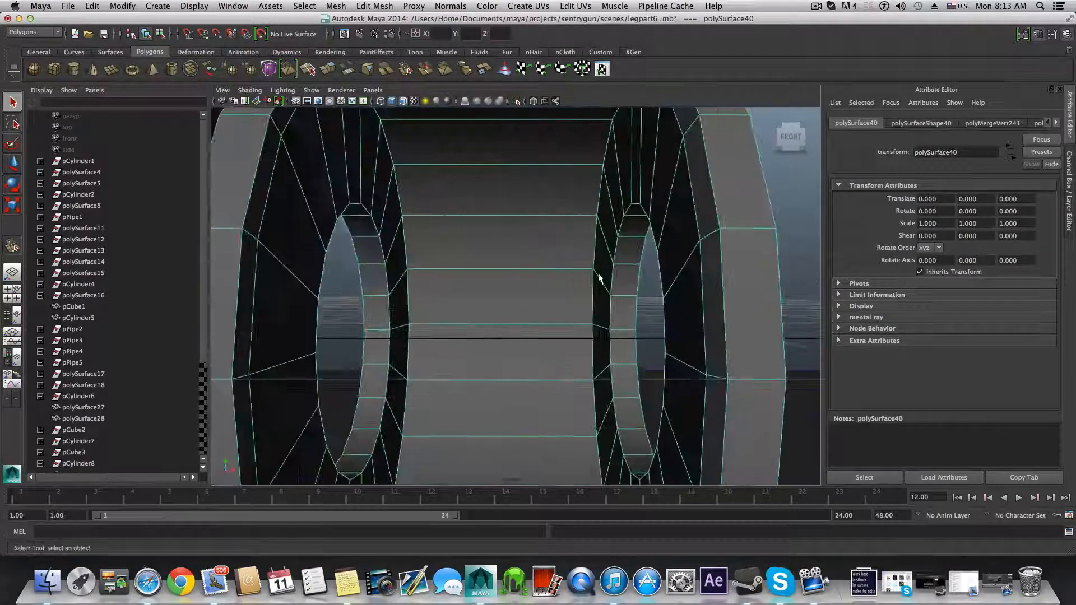
scroll(570, 263, "down", 3)
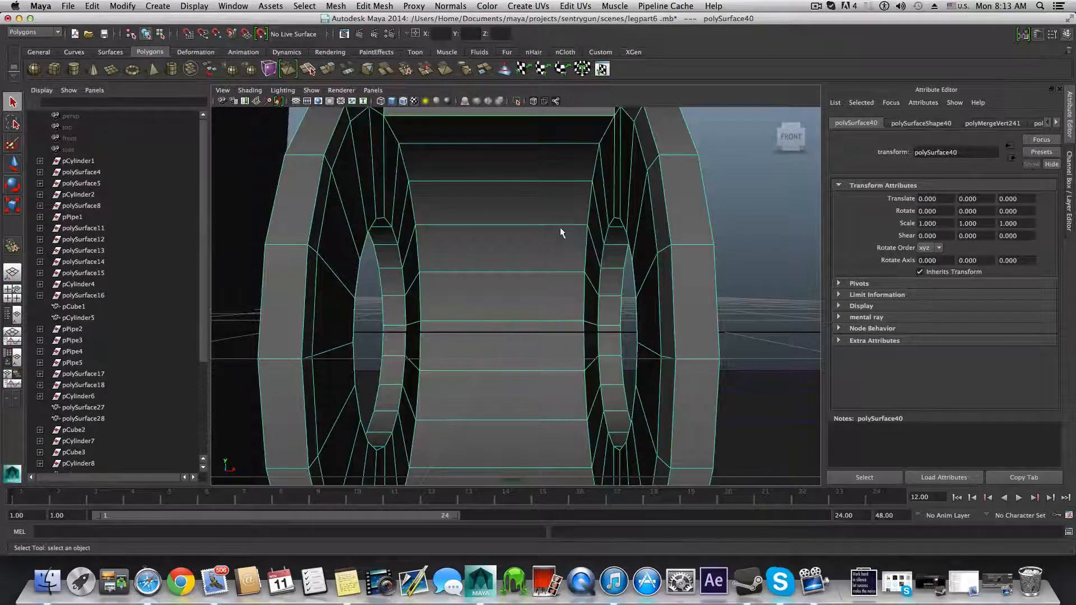
right_click_drag(548, 227, 536, 168)
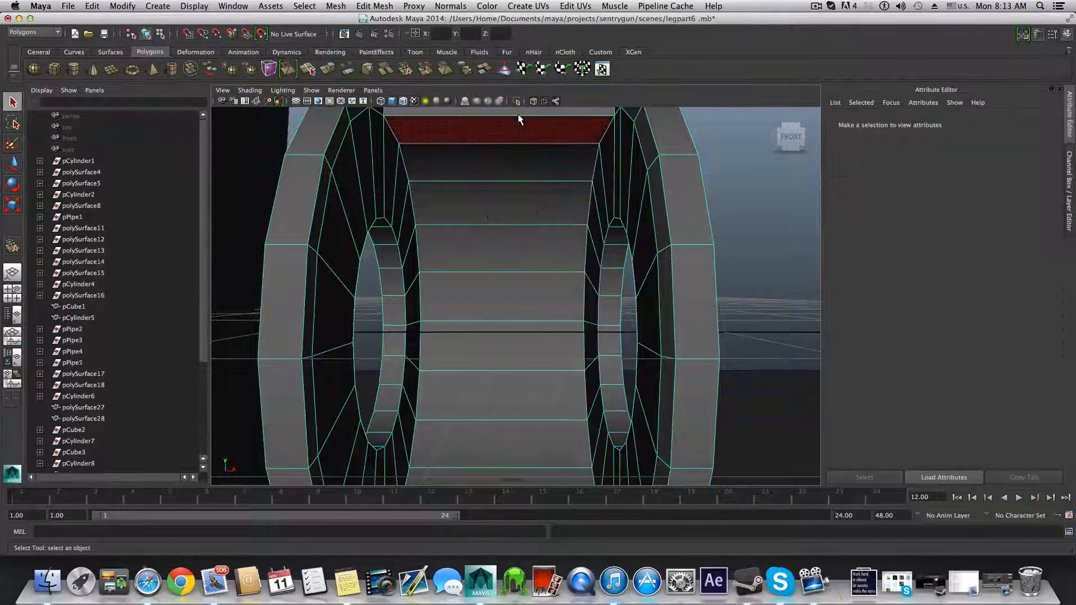
left_click(521, 123)
left_click_drag(538, 182, 543, 227, "alt")
left_click_drag(526, 390, 524, 404, "alt")
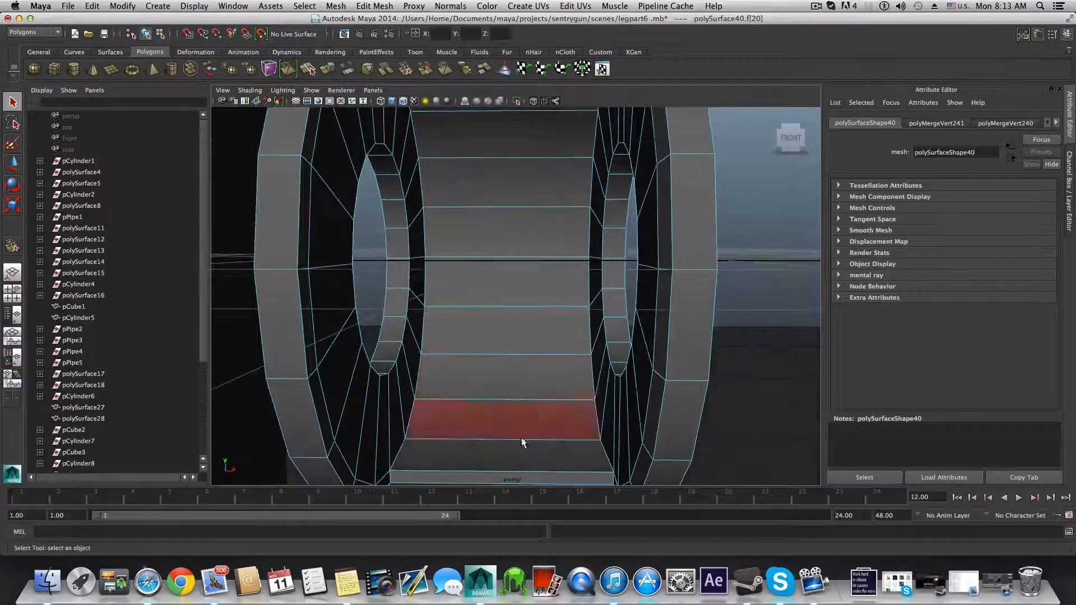
double_click(520, 445)
left_click_drag(519, 446, 692, 395, "alt")
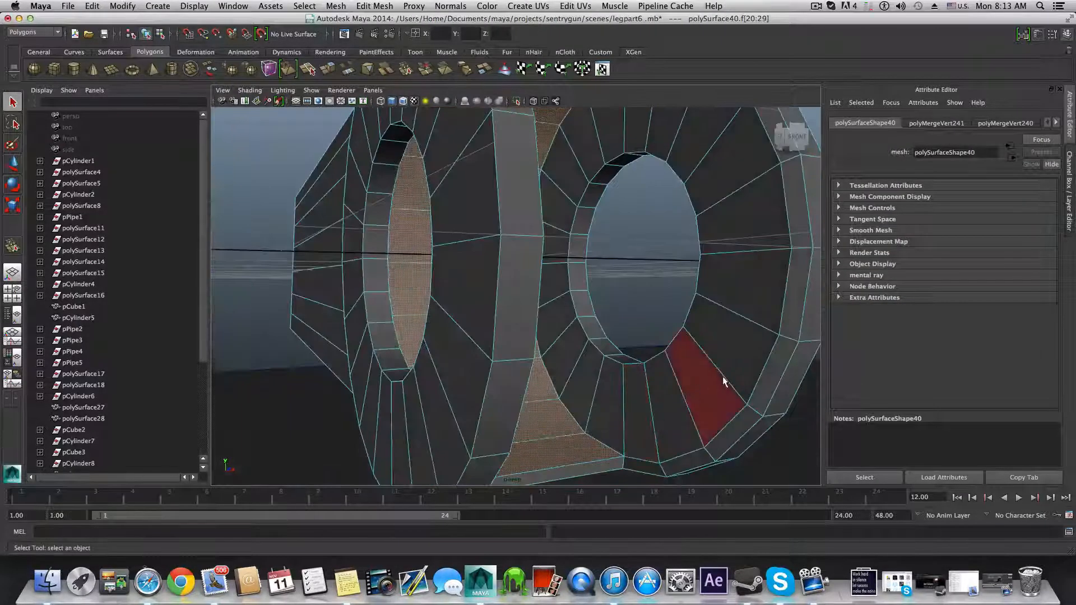
Step: Extend the selection from the curved wall to the faces on the inner sides of both discs
double_click(701, 378, "shift")
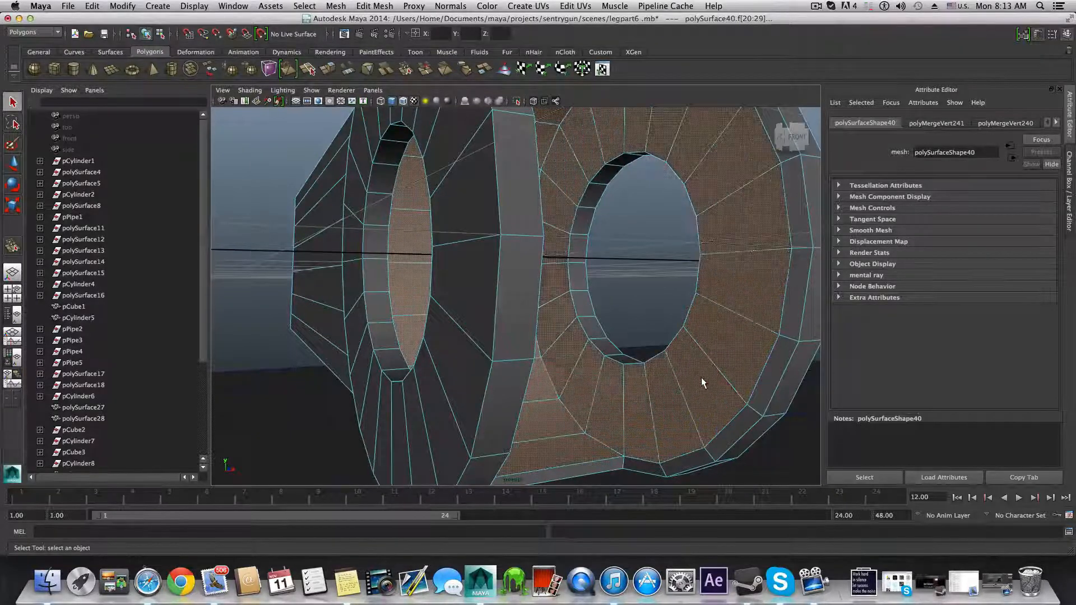
left_click_drag(644, 353, 328, 396, "alt")
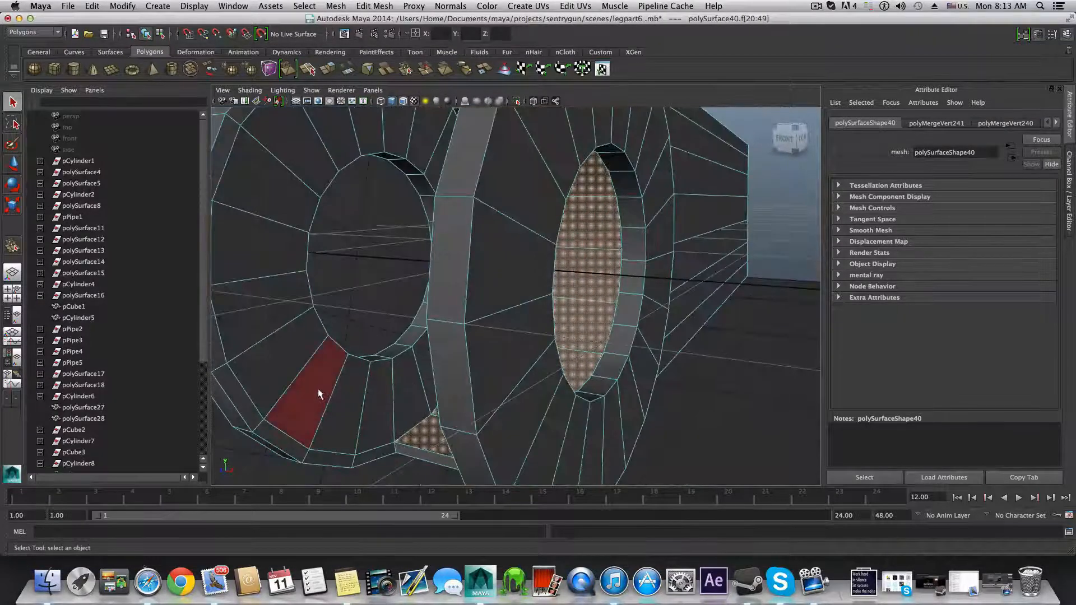
double_click(318, 389, "shift")
middle_click_drag(352, 412, 439, 357, "alt")
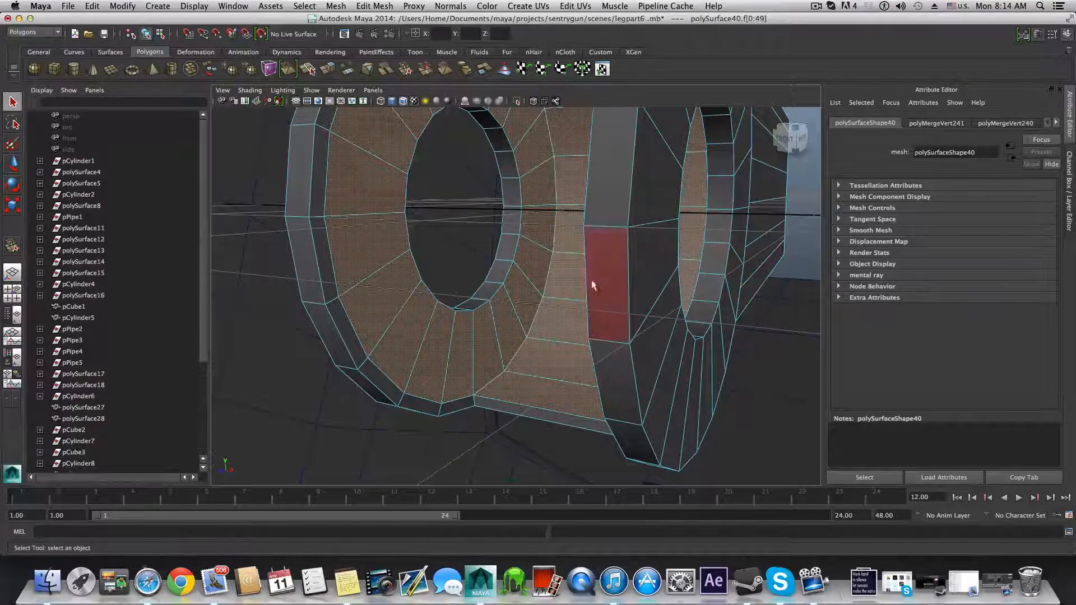
left_click_drag(593, 286, 536, 318, "alt")
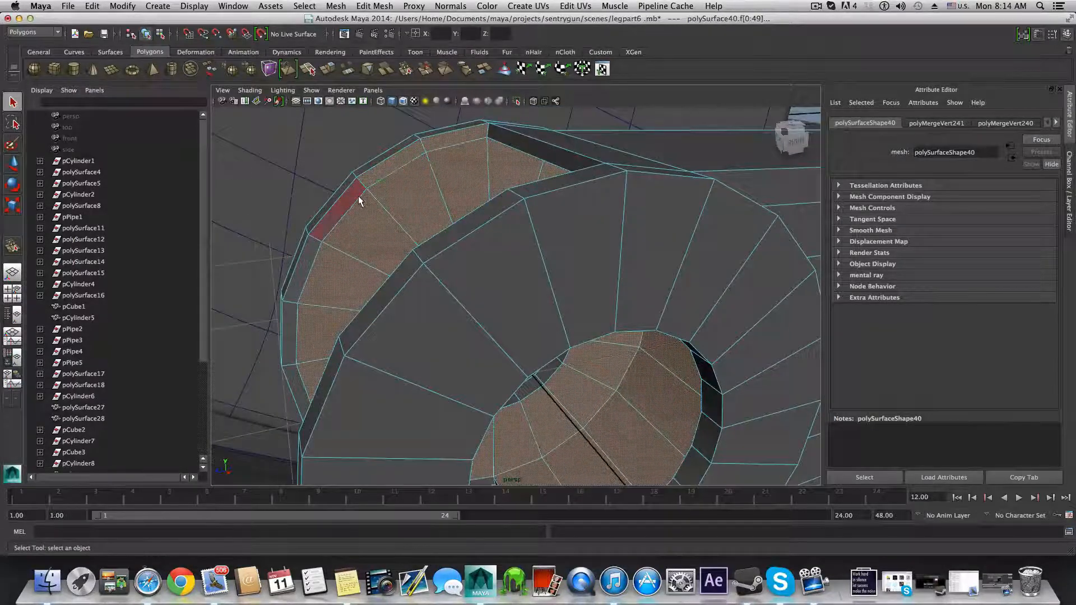
left_click_drag(314, 284, 376, 249, "alt")
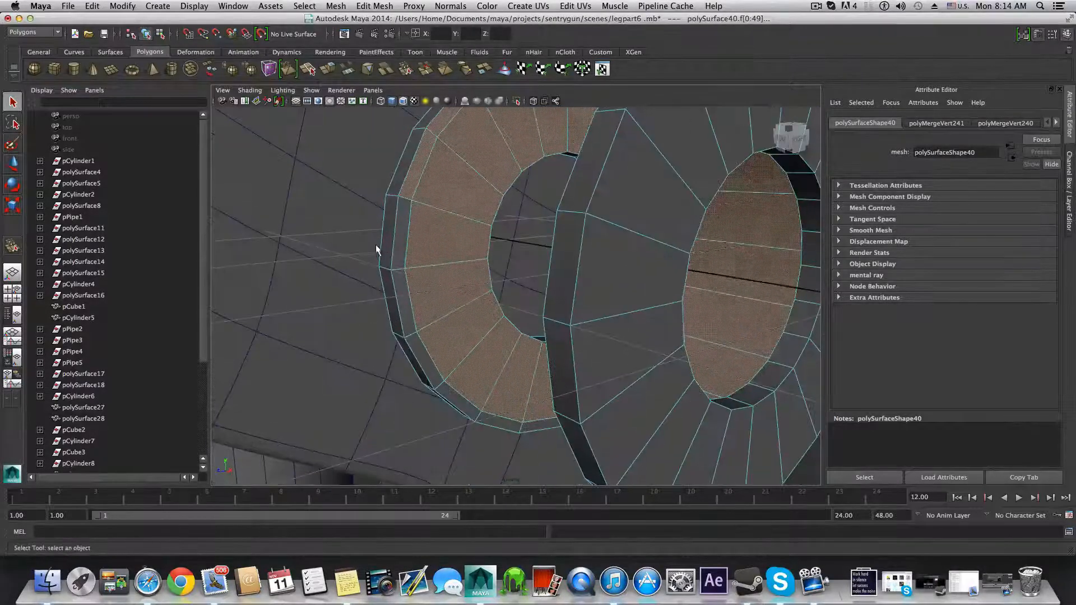
Step: Add the narrow ring of faces along the disc's inner edge and reverse the normals of all selected faces
left_click(422, 247, "shift")
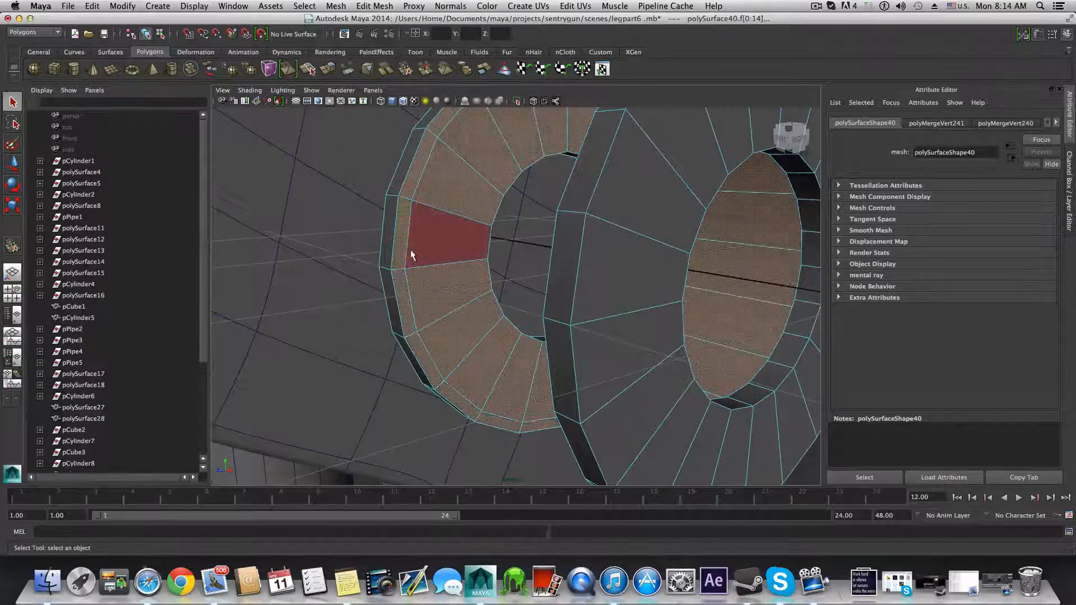
left_click(410, 250, "shift")
left_click_drag(410, 250, 541, 356, "alt")
right_click_drag(541, 355, 475, 274, "alt")
left_click_drag(483, 348, 527, 334, "alt")
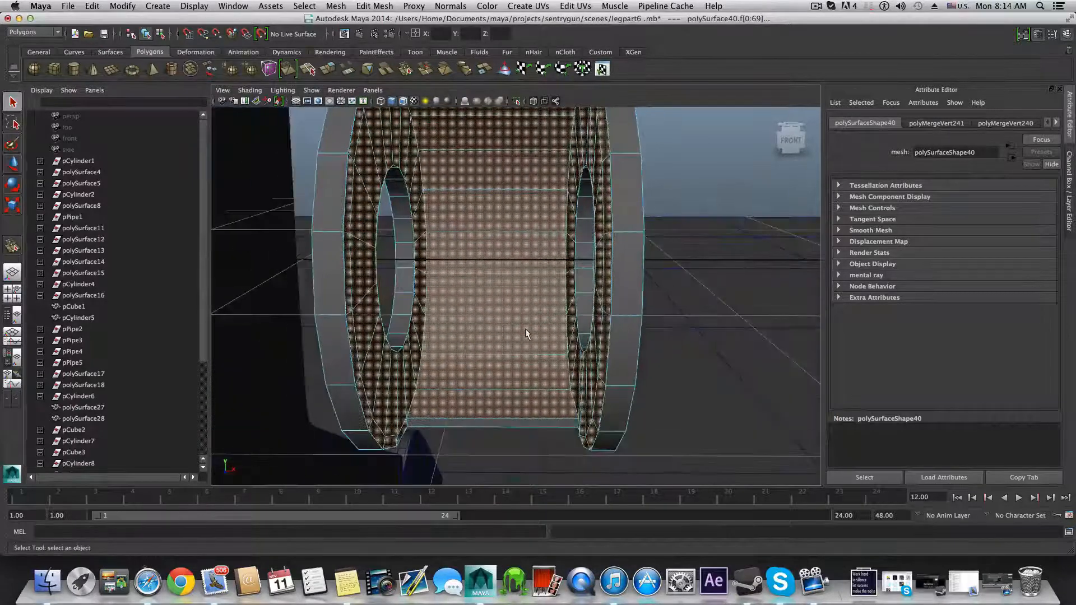
left_click(436, 6)
left_click(449, 100)
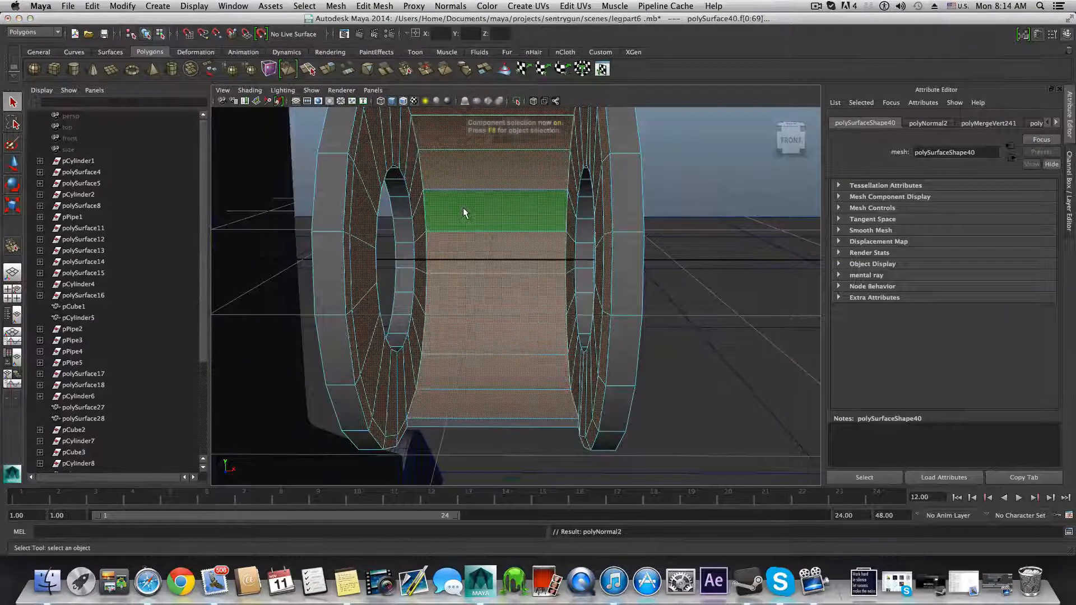
Step: Return to object selection and display the shaded-mode normals on the whole arm
key("F8")
left_click(233, 6)
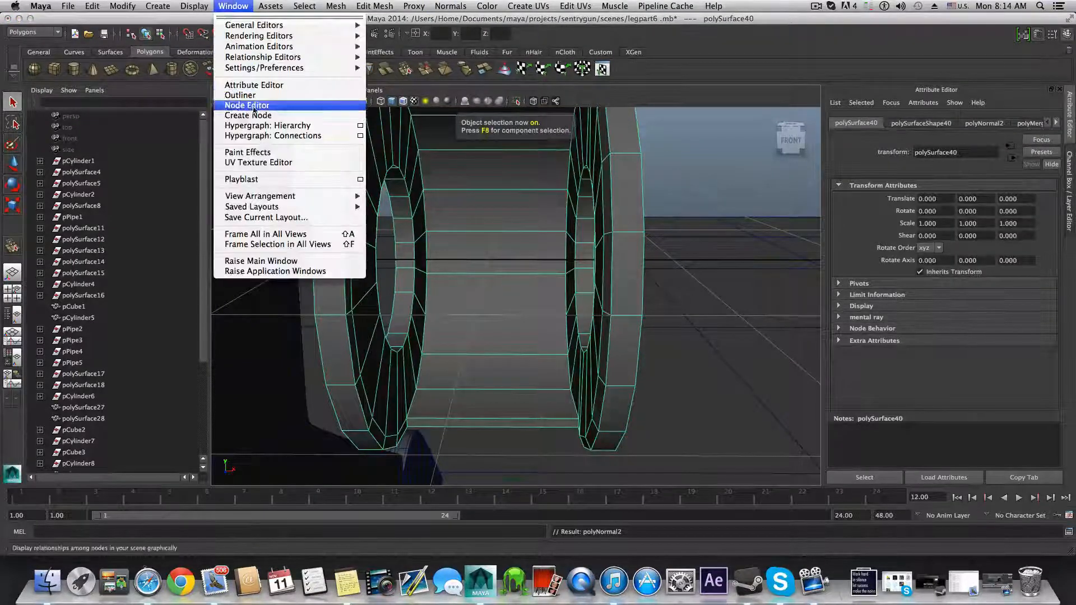
mouse_move(195, 6)
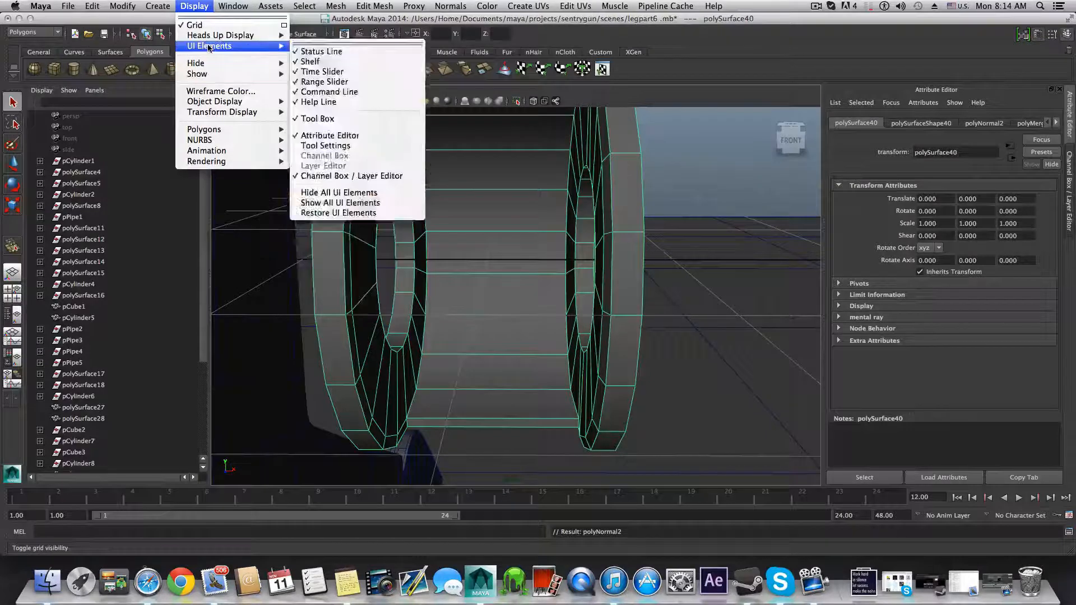
mouse_move(268, 145)
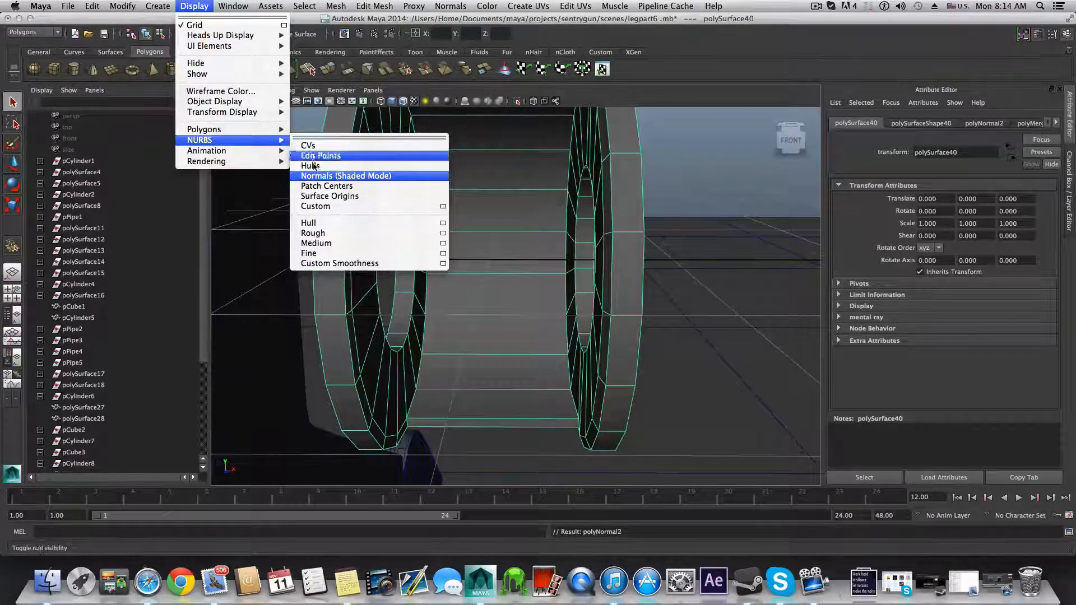
left_click(342, 175)
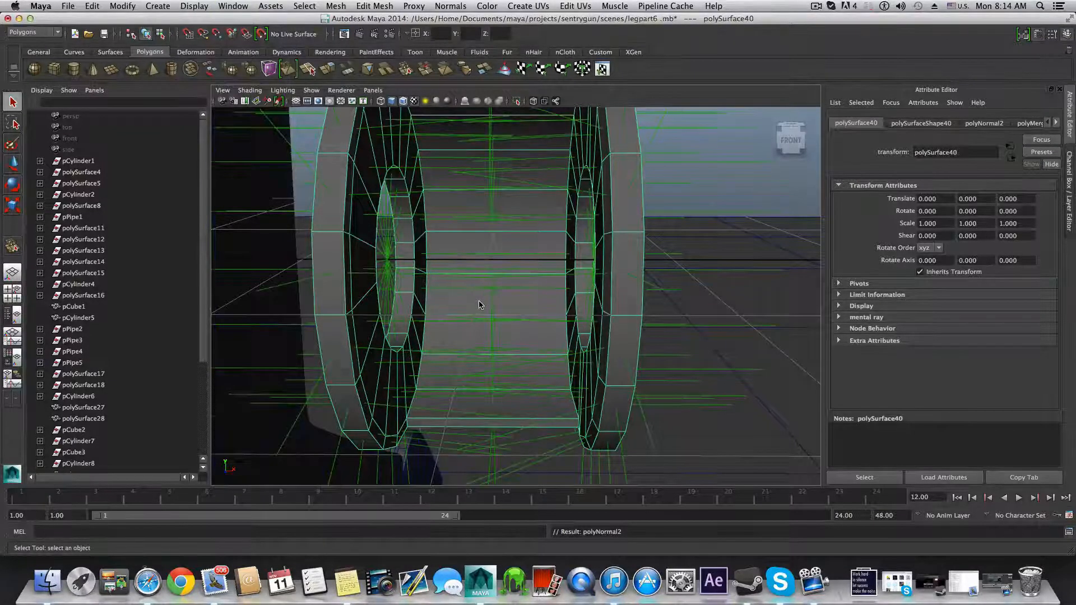
Step: Inspect the normals around both discs, the curved wall and the upper edge between them
left_click_drag(479, 304, 495, 329, "alt")
right_click_drag(452, 240, 524, 426, "alt")
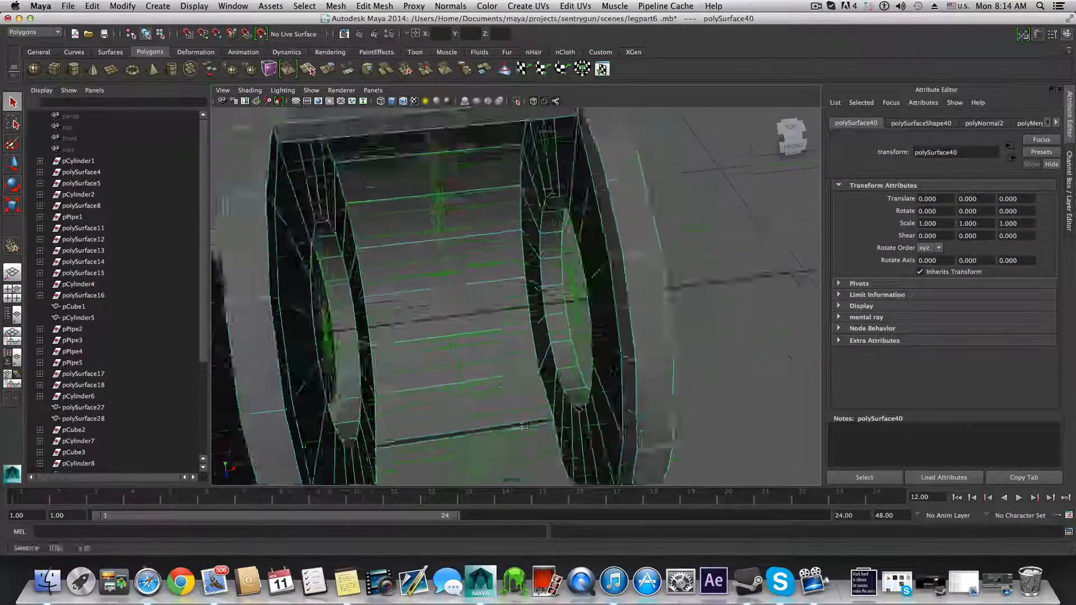
left_click_drag(524, 426, 553, 282, "alt")
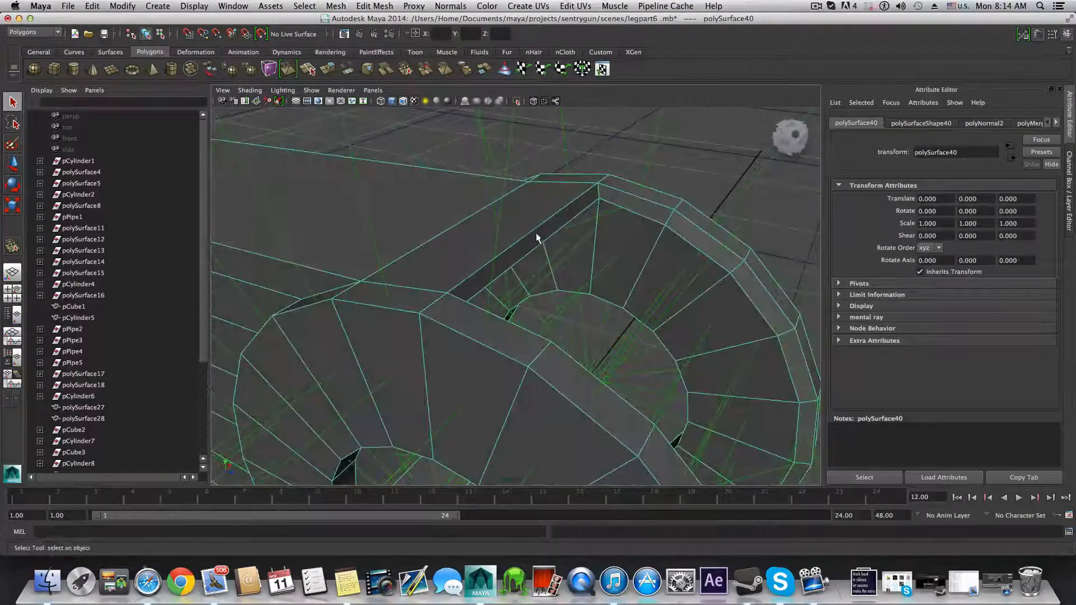
left_click_drag(536, 238, 418, 206, "alt")
right_click_drag(418, 206, 408, 269, "alt")
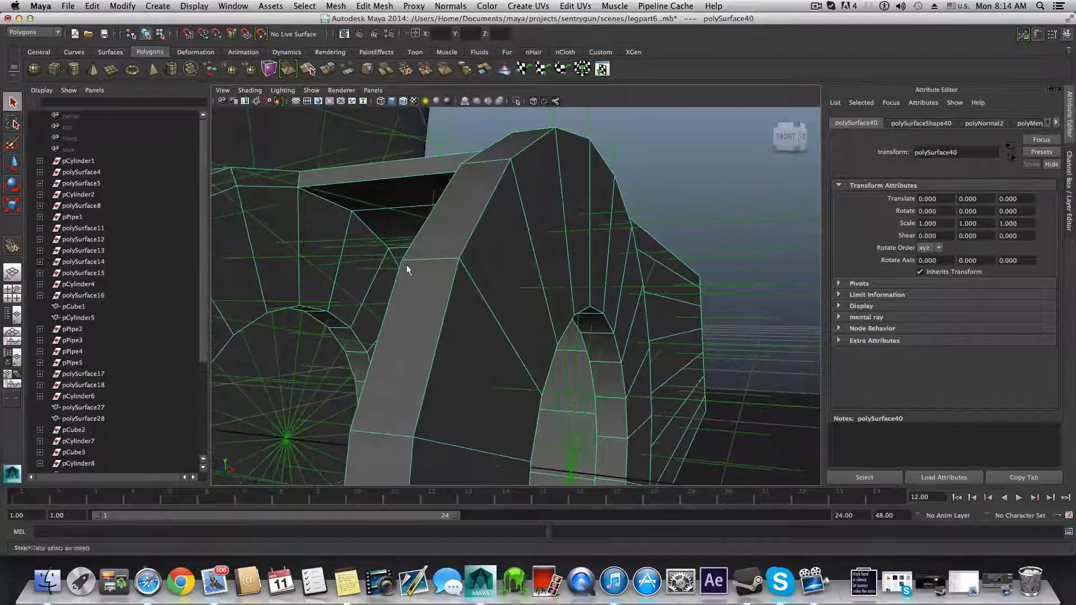
left_click_drag(408, 269, 270, 281, "alt")
right_click_drag(270, 281, 501, 257, "alt")
left_click_drag(501, 257, 473, 320, "alt")
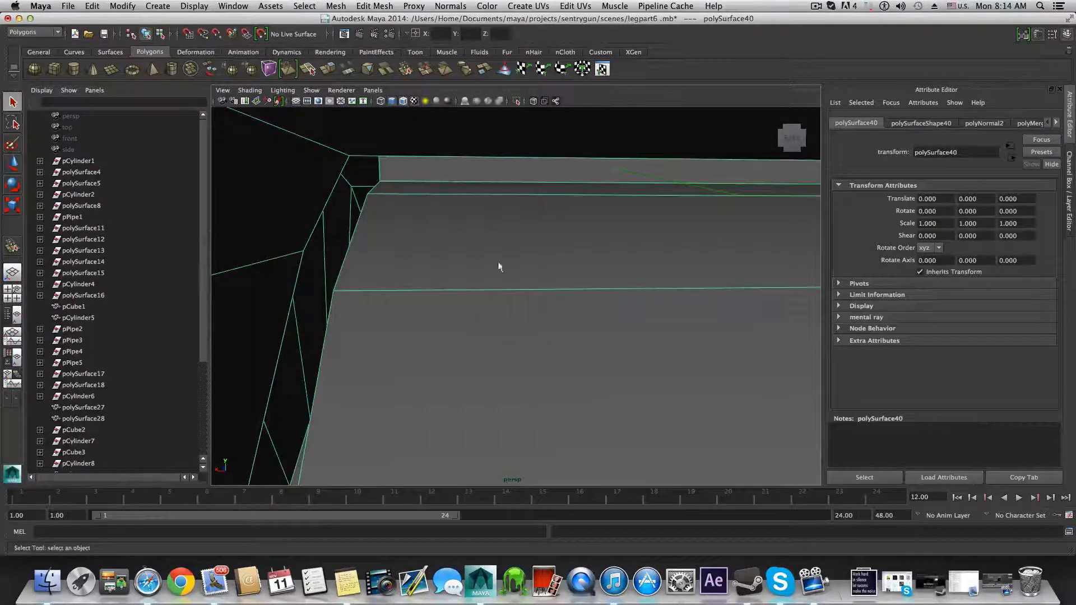
Step: Reverse the normal of the narrow face spanning the top edge between the two discs
left_click_drag(635, 224, 540, 290, "alt")
right_click_drag(500, 311, 594, 247, "alt")
middle_click_drag(594, 247, 513, 398, "alt")
middle_click_drag(482, 185, 521, 400, "alt")
right_click(466, 224)
left_click(467, 250)
left_click(484, 232)
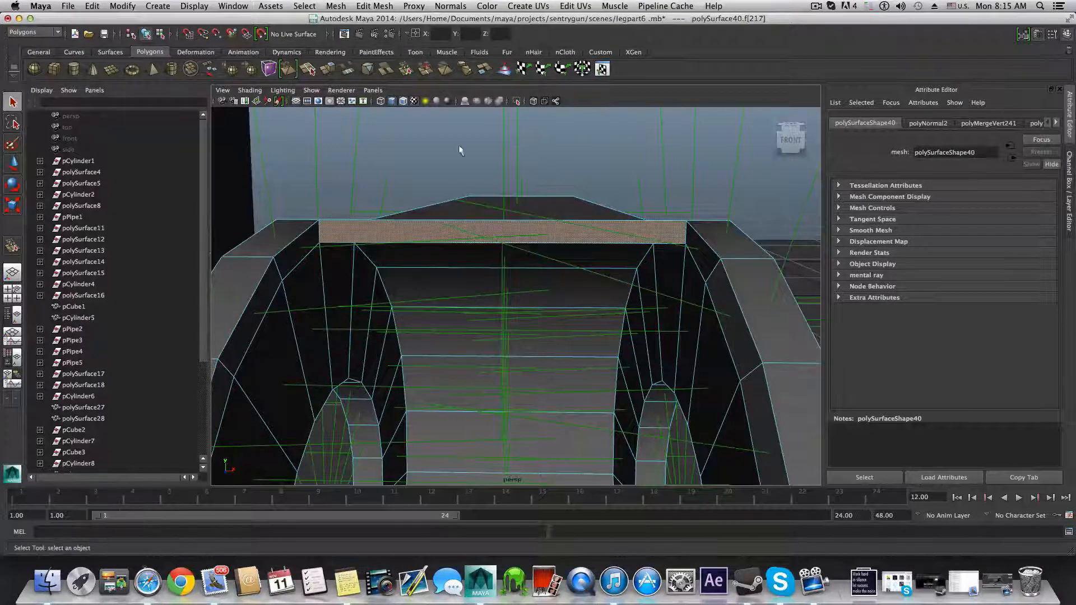
left_click(374, 6)
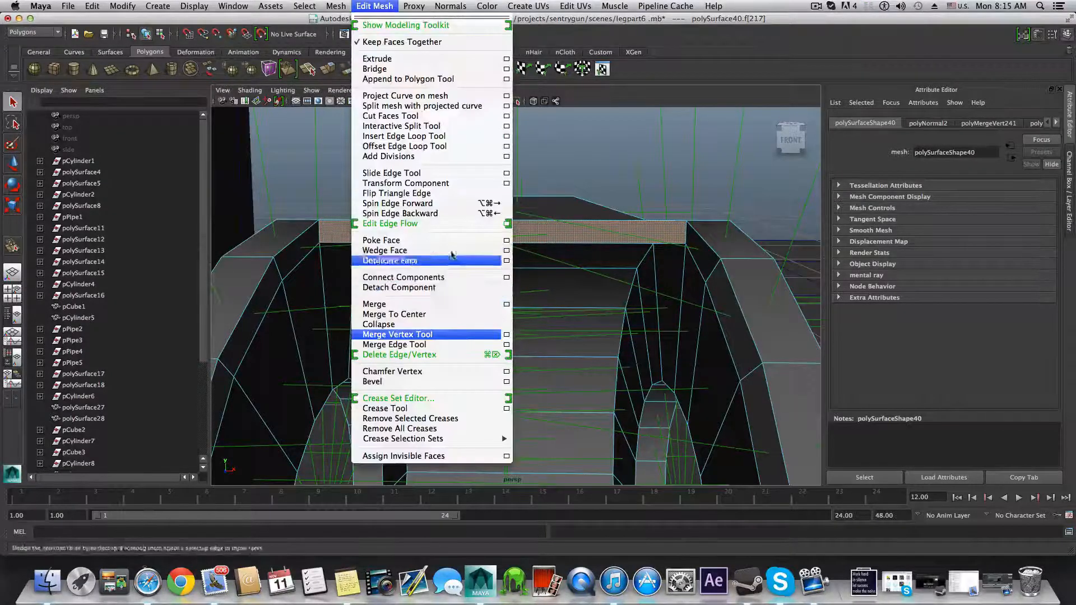
mouse_move(450, 5)
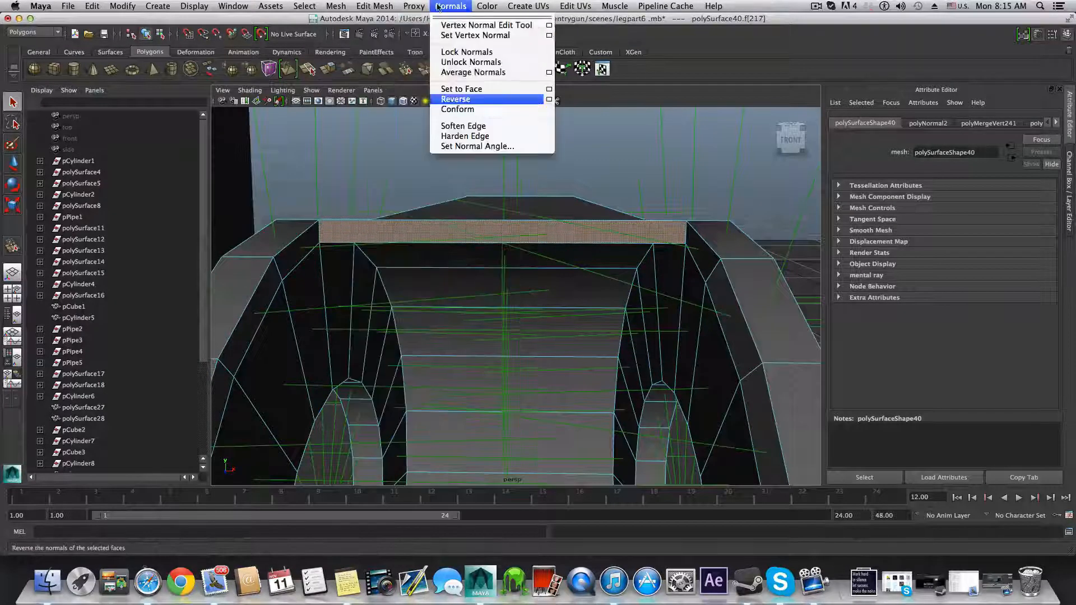
left_click(455, 99)
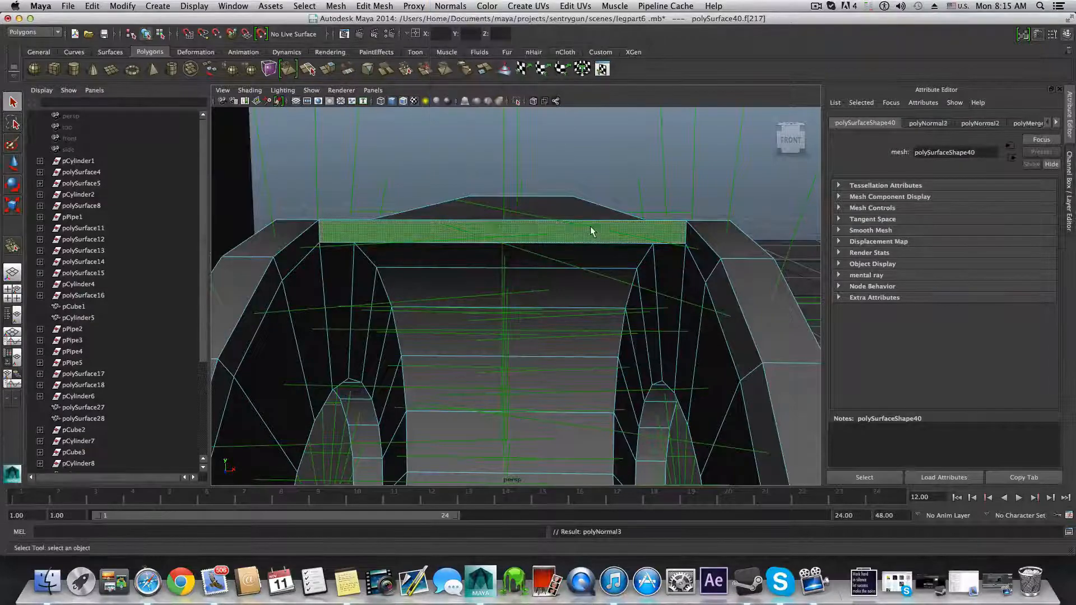
Step: Return to object selection and examine the whole arm's normals and its fit beside the slotted leg plate
left_click_drag(591, 230, 455, 261, "alt")
right_click_drag(456, 261, 577, 266, "alt")
middle_click_drag(577, 266, 625, 232, "alt")
right_click_drag(625, 232, 577, 271, "alt")
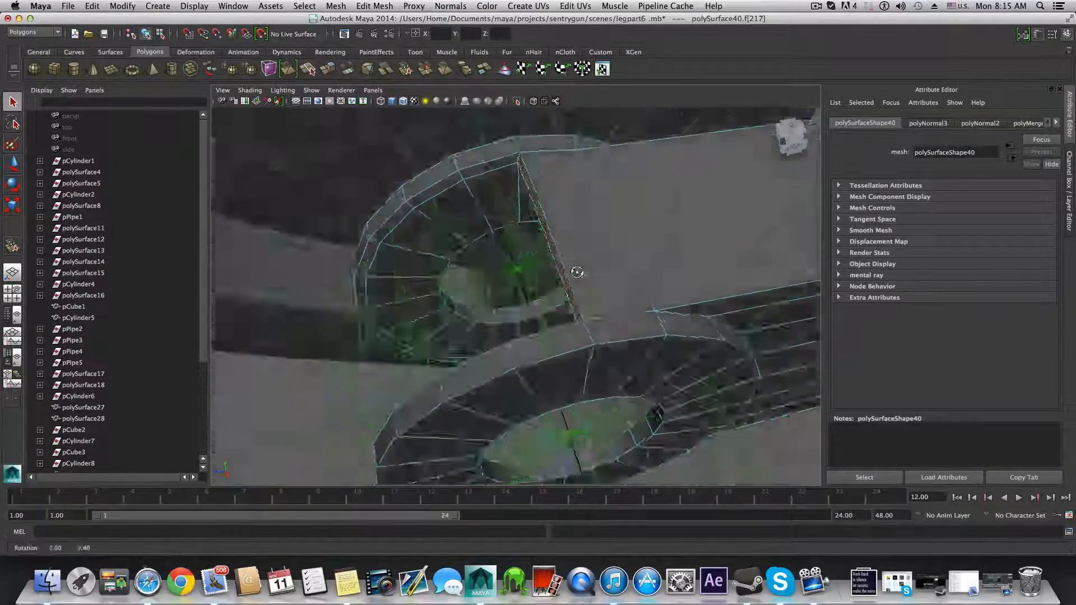
left_click_drag(577, 271, 541, 241, "alt")
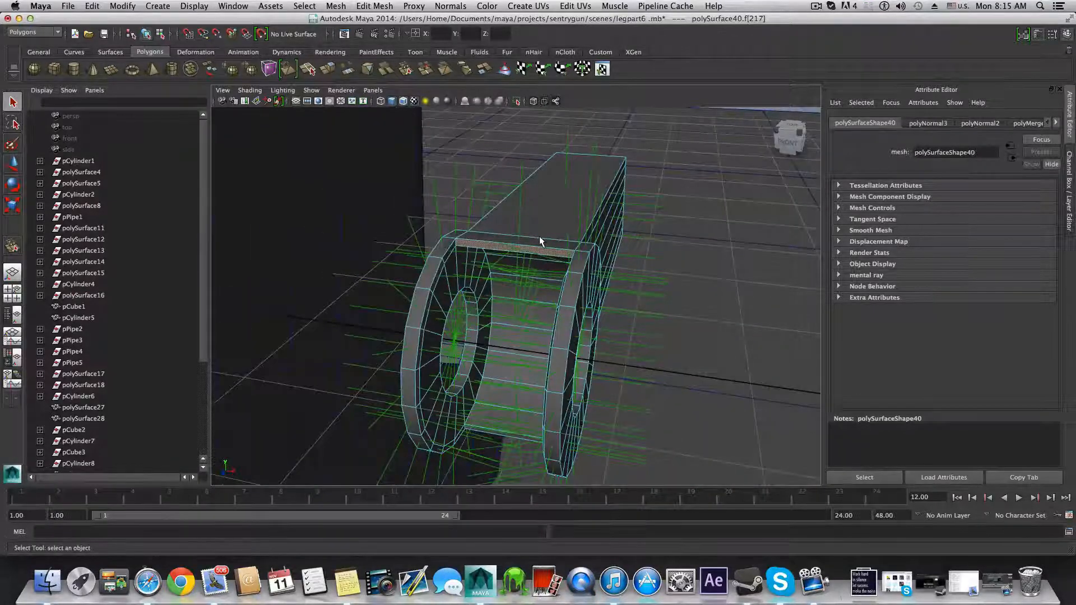
key("F8")
scroll(538, 240, "down", 5)
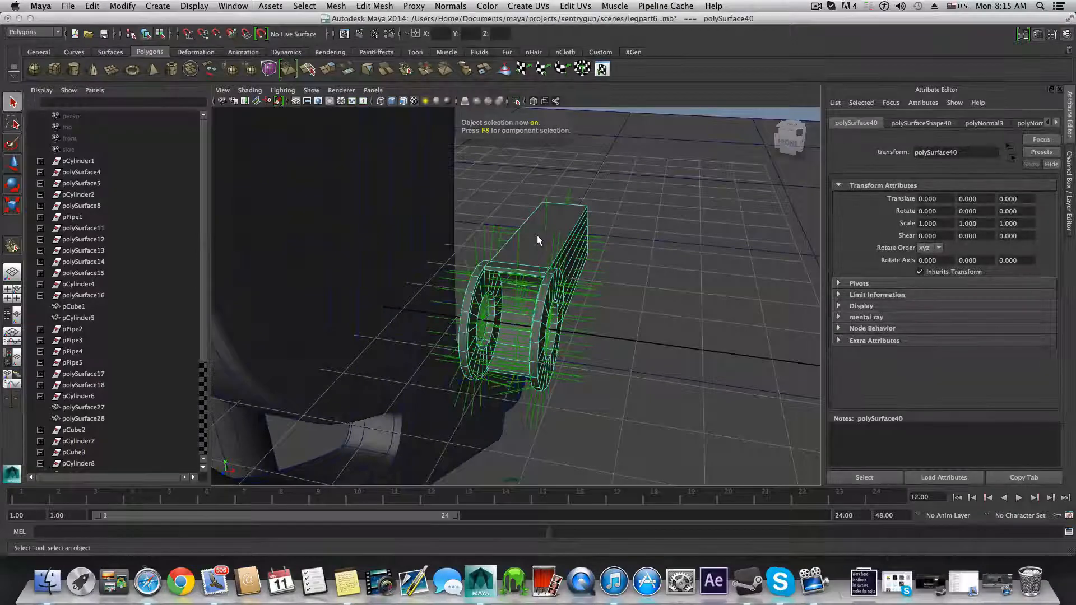
scroll(538, 240, "down", 4)
left_click_drag(490, 262, 405, 250, "alt")
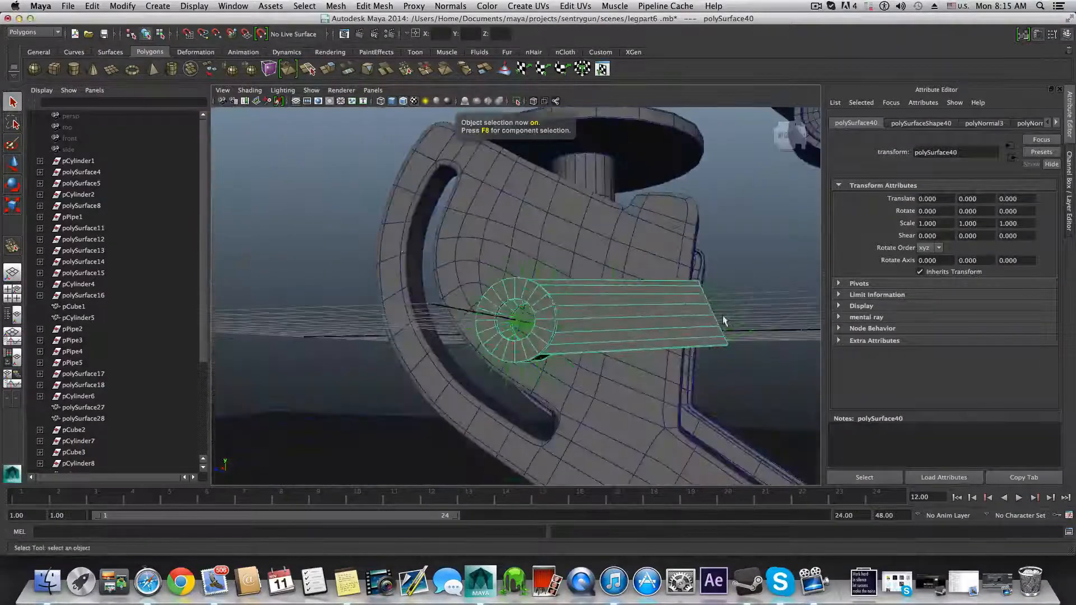
Step: Select polySurface27 and frame it to examine the existing leg joint as a reference
scroll(723, 321, "down", 5)
left_click_drag(723, 321, 507, 358, "alt")
scroll(507, 359, "up", 5)
left_click(586, 340)
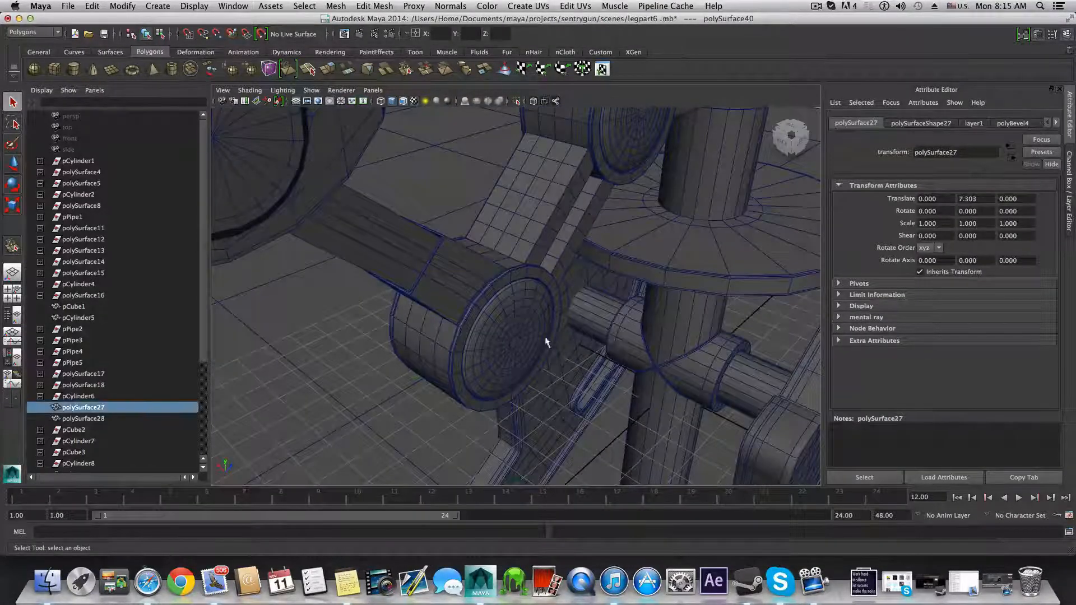
key("f")
left_click_drag(494, 349, 562, 319, "alt")
Step: Reselect the forked arm and turn off its shaded-mode normals display
left_click(520, 275)
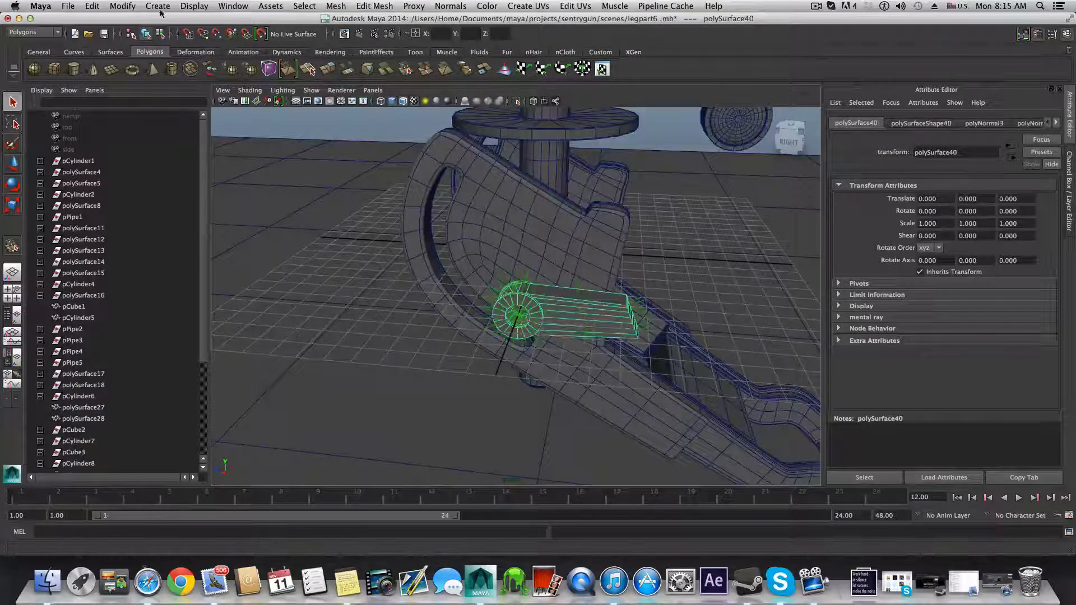
left_click(203, 6)
mouse_move(264, 140)
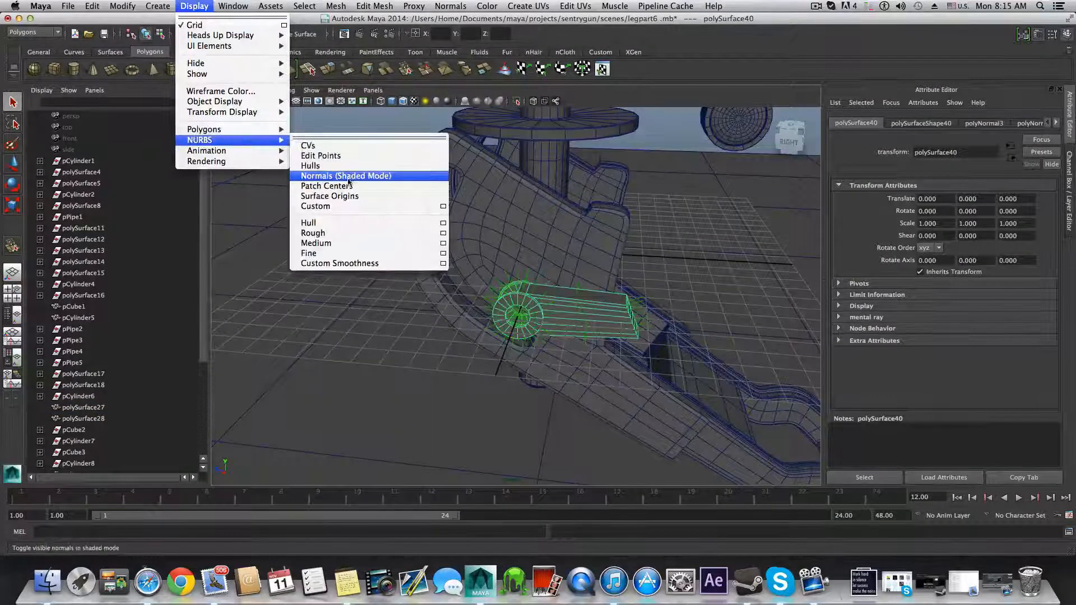
left_click(349, 178)
Step: Move the arm up against the outside of the slotted leg plate, to about X -1.613 and Y 1.653
left_click_drag(532, 255, 409, 283, "alt")
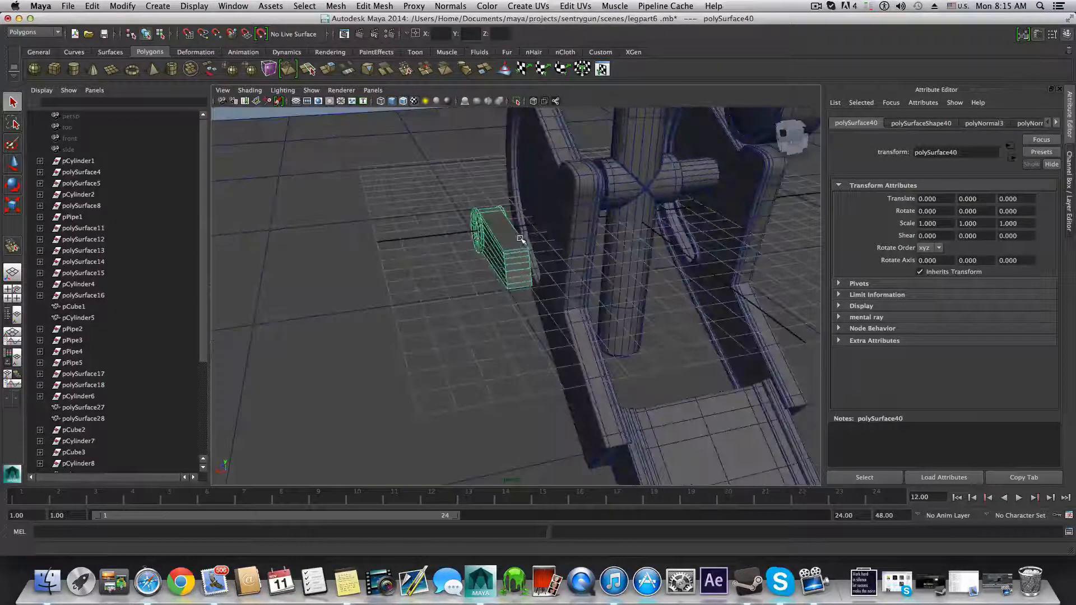
key("w")
left_click_drag(600, 216, 630, 217)
mouse_move(629, 218)
left_mouse_down("alt")
mouse_move(584, 194)
mouse_move(720, 224)
mouse_move(726, 187)
mouse_move(635, 230)
left_mouse_up("alt")
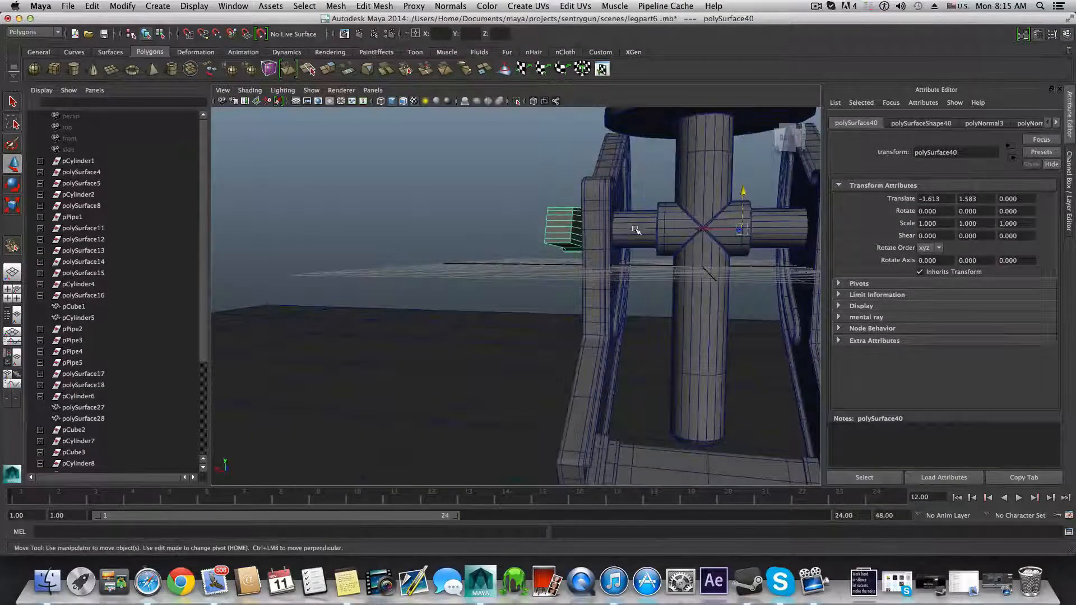
left_click_drag(744, 193, 746, 235)
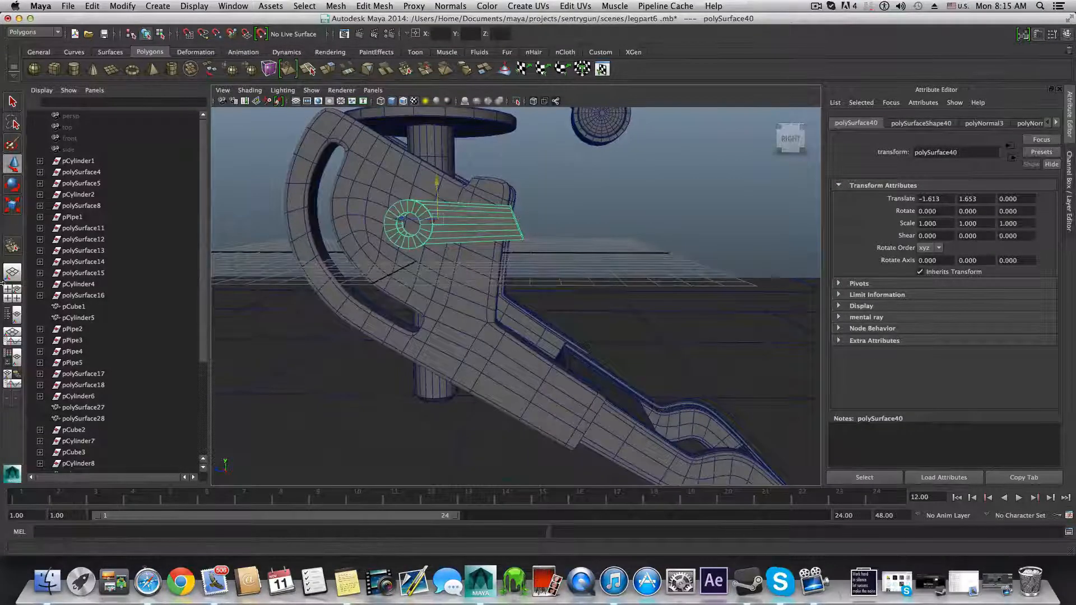
Step: Align the arm's ring vertically with the leg's pivot in the side view, at about Y 1.628
key("space")
key("space")
middle_click_drag(553, 373, 336, 435, "alt")
scroll(504, 324, "down", 10)
scroll(523, 298, "up", 8)
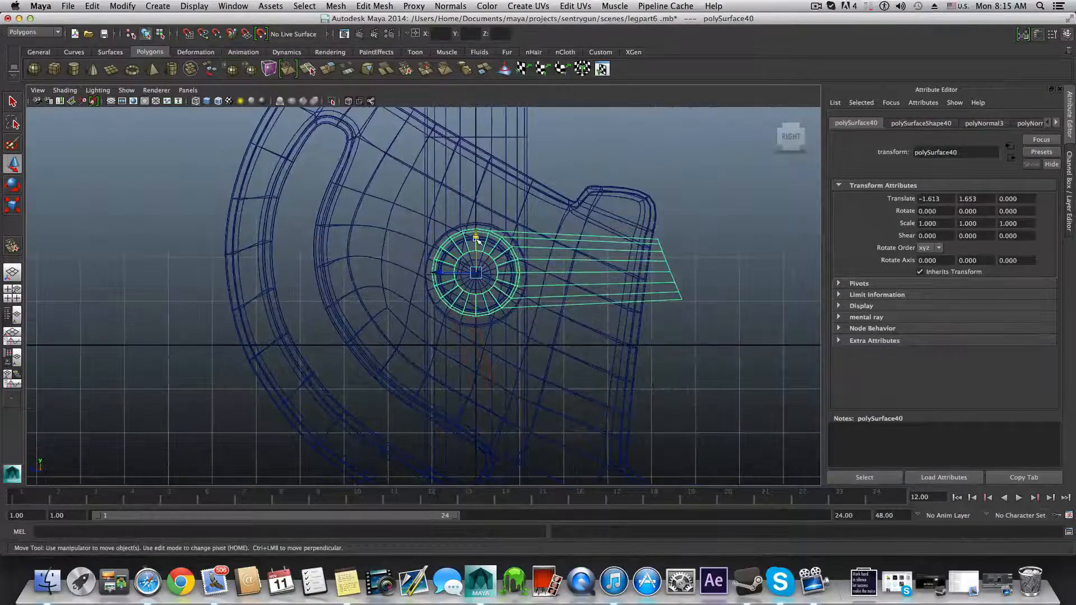
left_click_drag(477, 239, 477, 240)
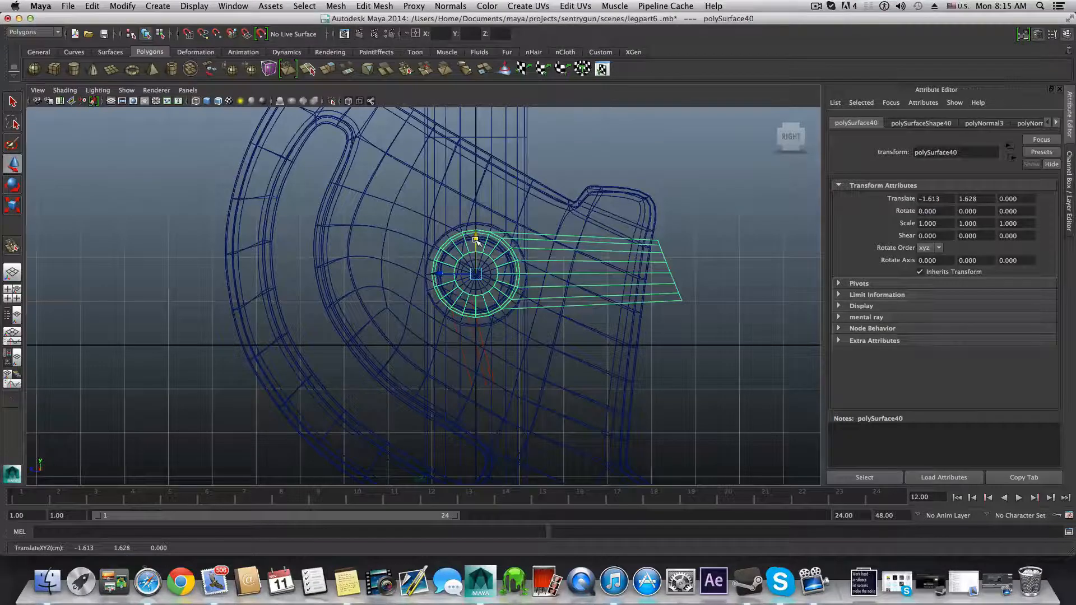
Step: Scale the arm uniformly to about 1.158 around the pivot
key("r")
left_click_drag(476, 273, 530, 282)
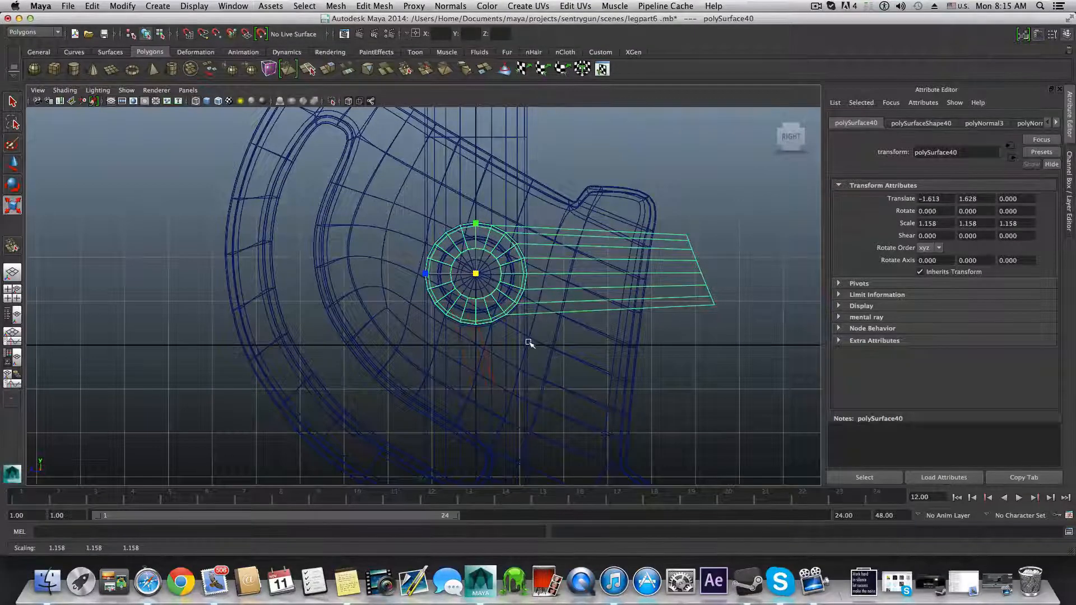
key("space")
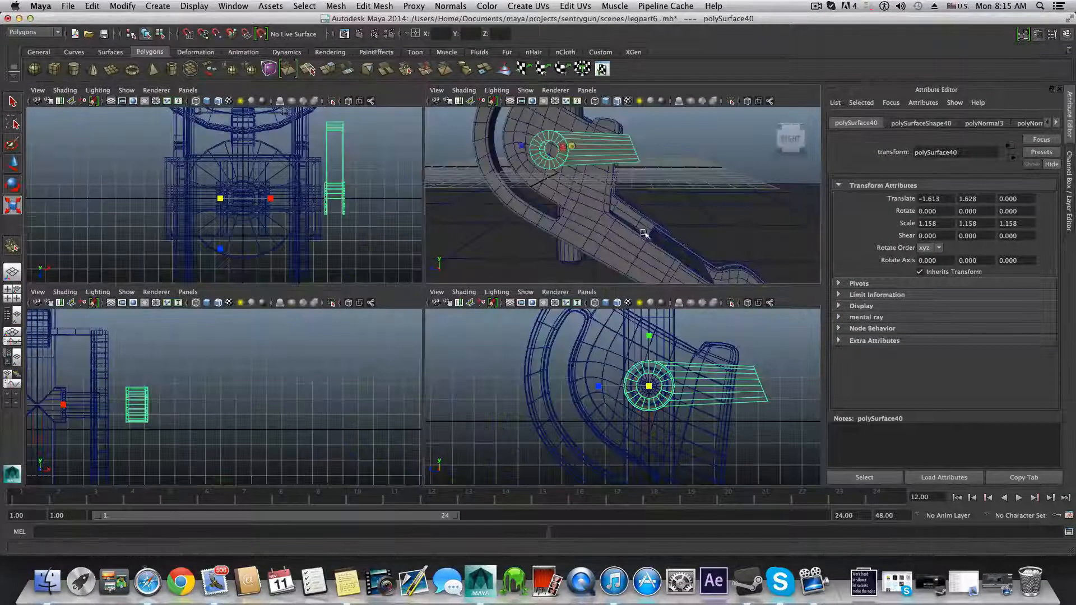
Step: Try to angle the arm downward by lowering the vertices at its free end
left_click_drag(560, 258, 545, 186, "alt")
right_click_drag(545, 185, 510, 187)
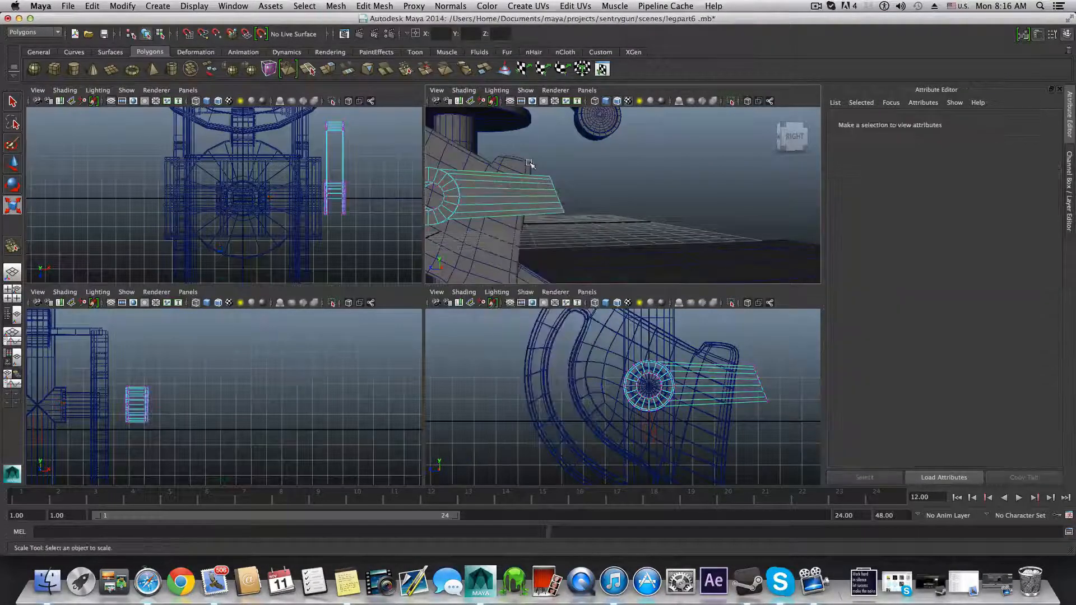
left_click_drag(577, 239, 579, 241)
key("w")
mouse_move(553, 157)
left_mouse_down()
mouse_move(554, 179)
mouse_move(553, 160)
left_mouse_up()
key("z")
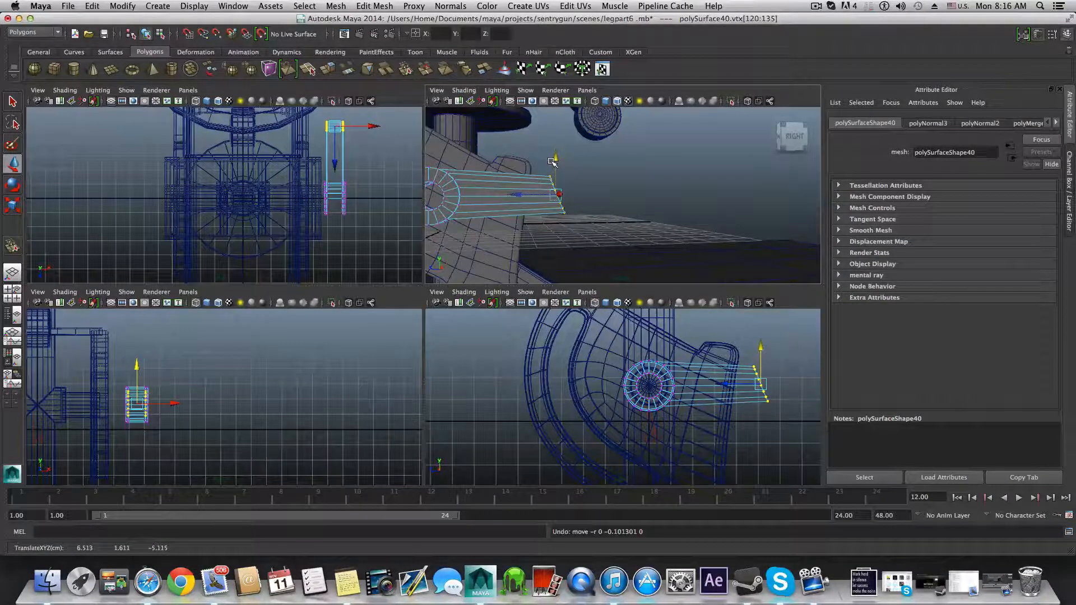
key("F8")
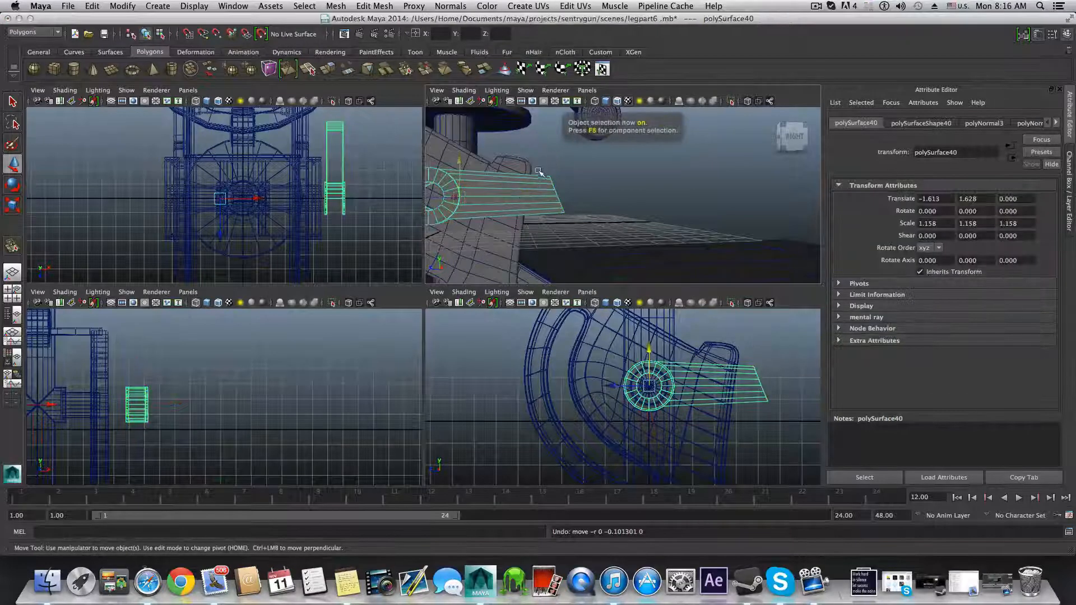
right_click(540, 184)
right_click_drag(497, 186, 494, 186)
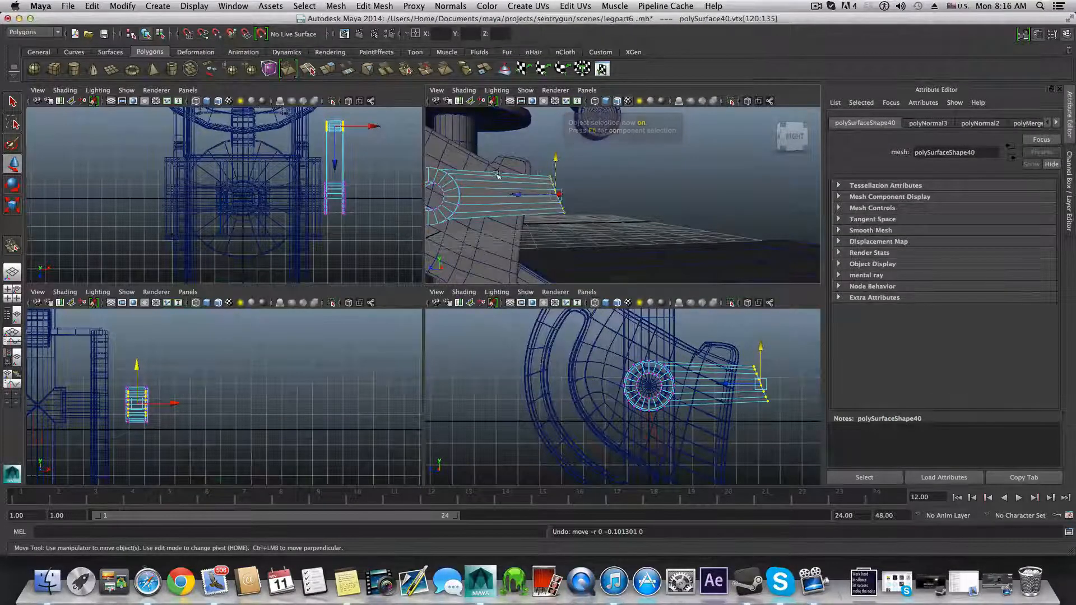
left_click_drag(555, 160, 556, 186)
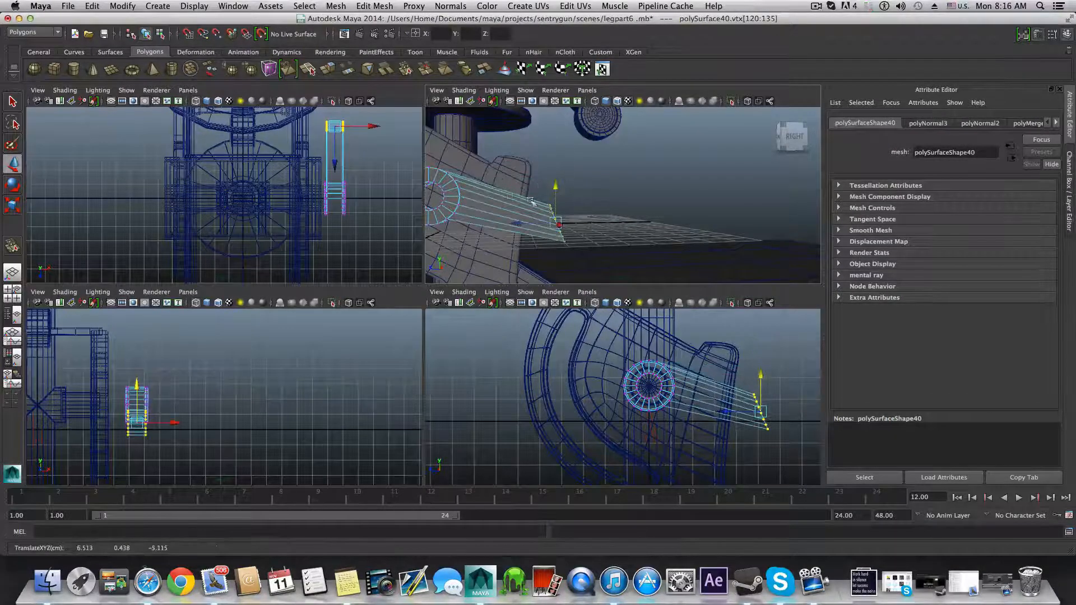
key("z")
Step: Rotate the whole forked arm to -15 degrees around X so its free end tilts downward
key("F8")
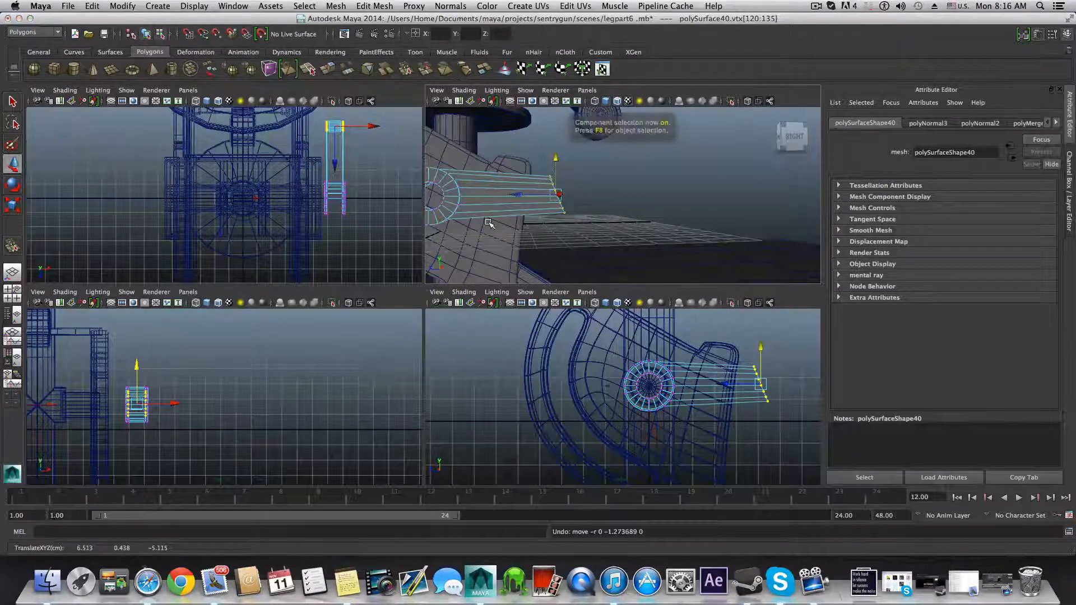
key("e")
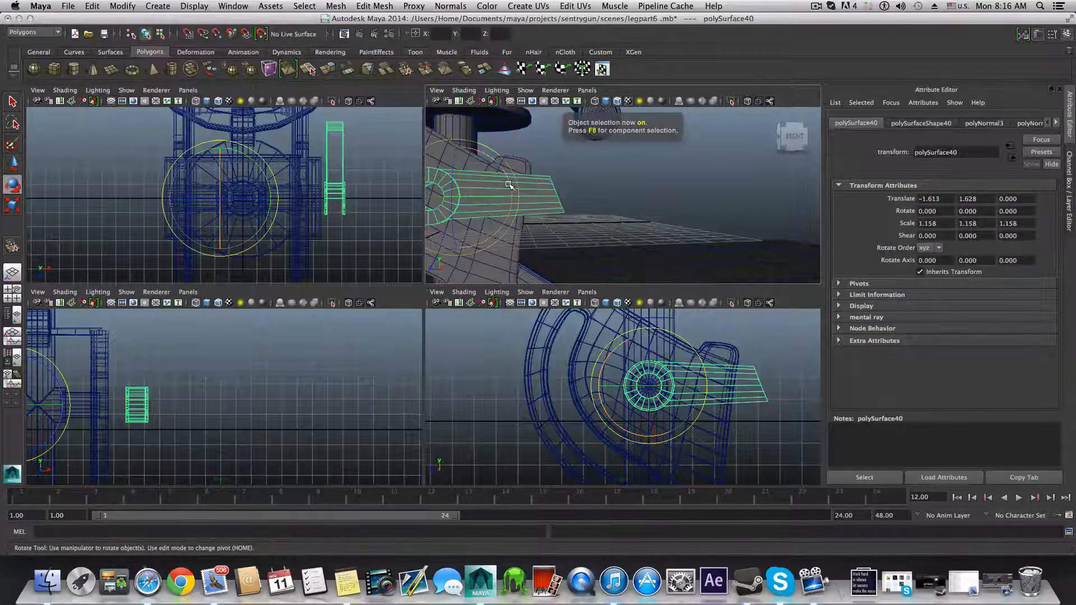
left_click_drag(508, 185, 511, 194)
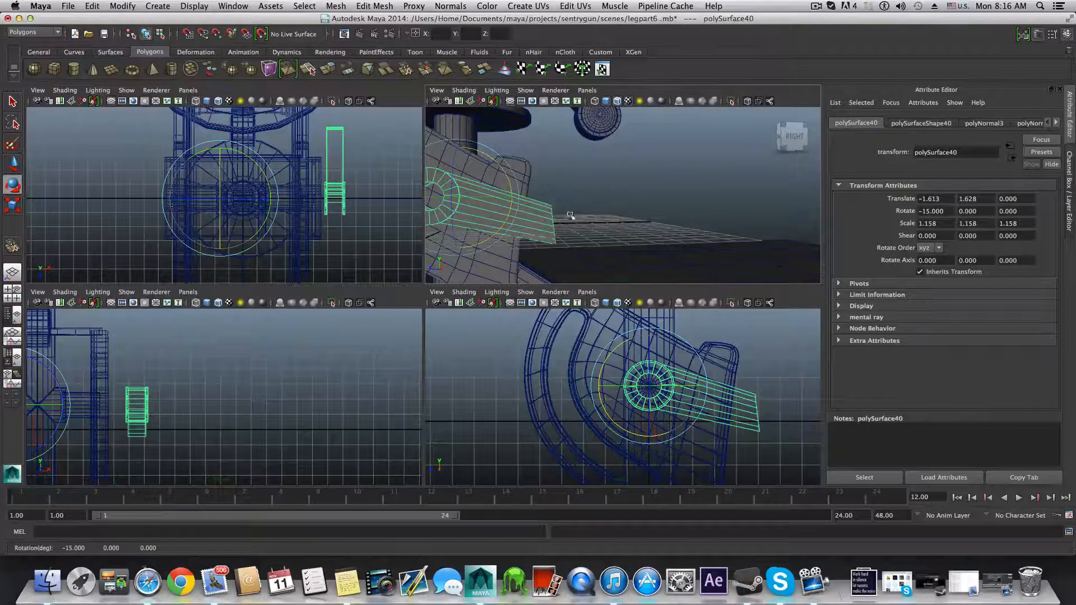
Step: Try to shorten the arm by moving its free-end vertices about 0.2 along Z toward the ring
key("space")
left_click_drag(571, 224, 436, 233, "alt")
right_click(435, 233)
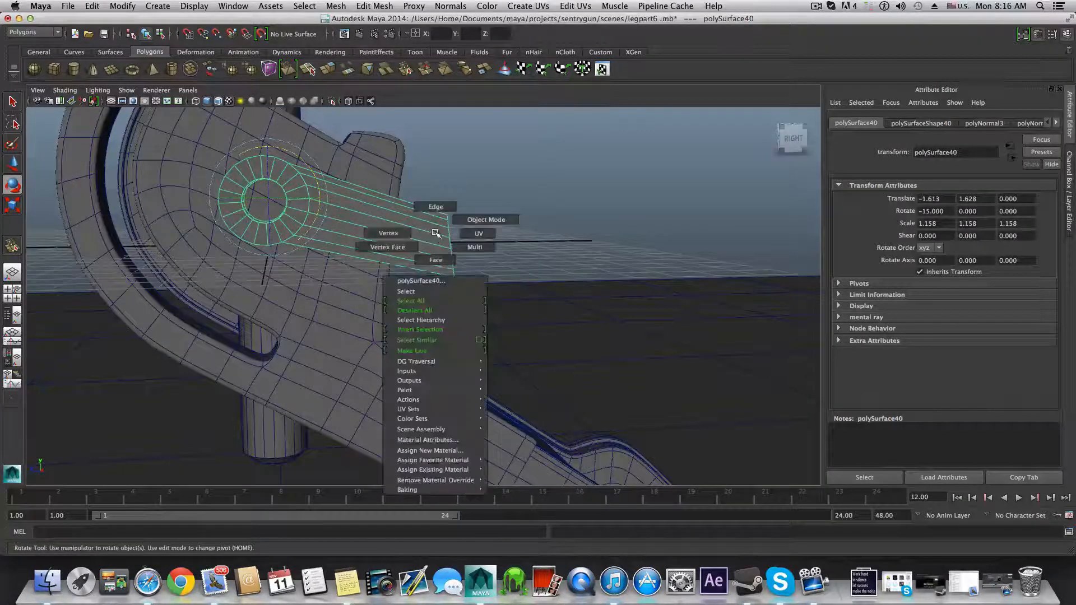
right_click_drag(435, 233, 392, 233)
mouse_move(430, 226)
left_mouse_down("alt")
mouse_move(413, 229)
mouse_move(392, 276)
mouse_move(450, 249)
mouse_move(437, 242)
left_mouse_up("alt")
key("w")
key("F8")
right_click(421, 252)
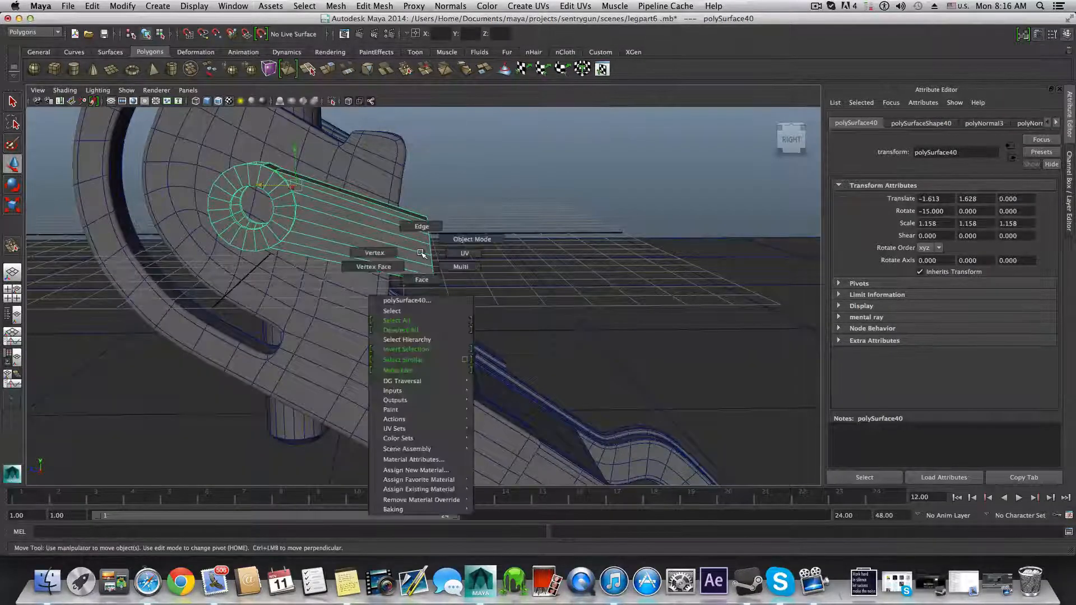
key("ctrl+z")
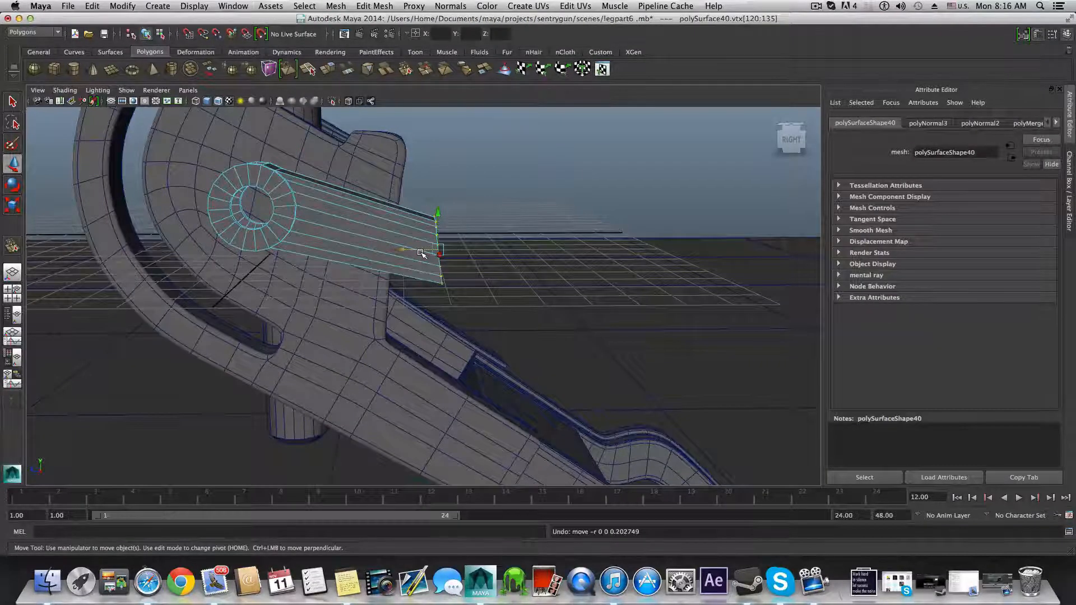
key("F8")
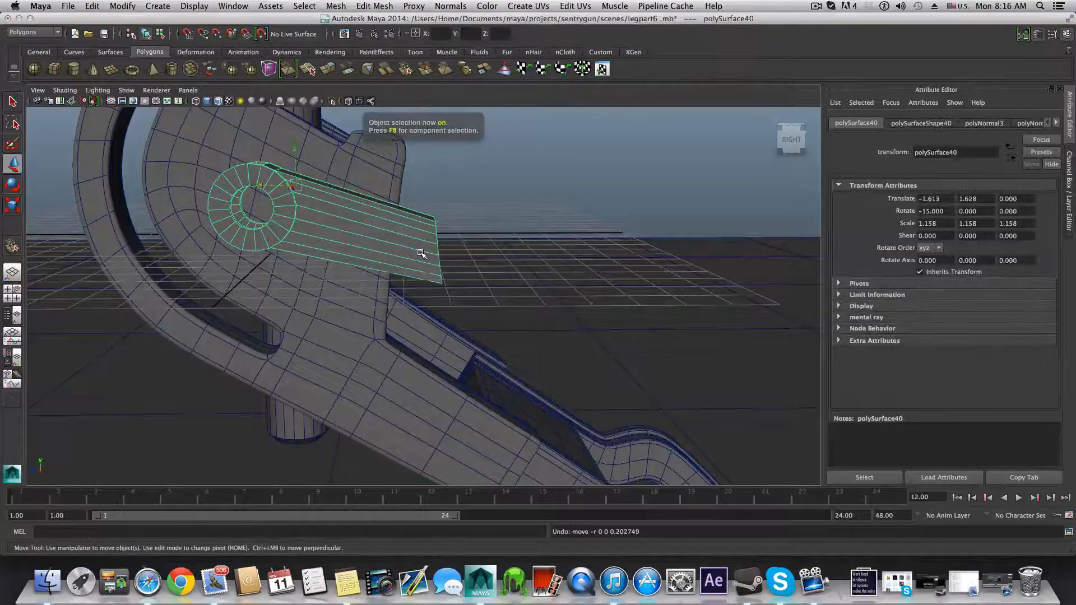
Step: Insert an edge loop across the arm near its free end and flatten it by scaling it to about 0.08 along Z
left_click_drag(334, 240, 435, 263, "alt")
right_click(406, 246, "shift")
left_click(369, 258)
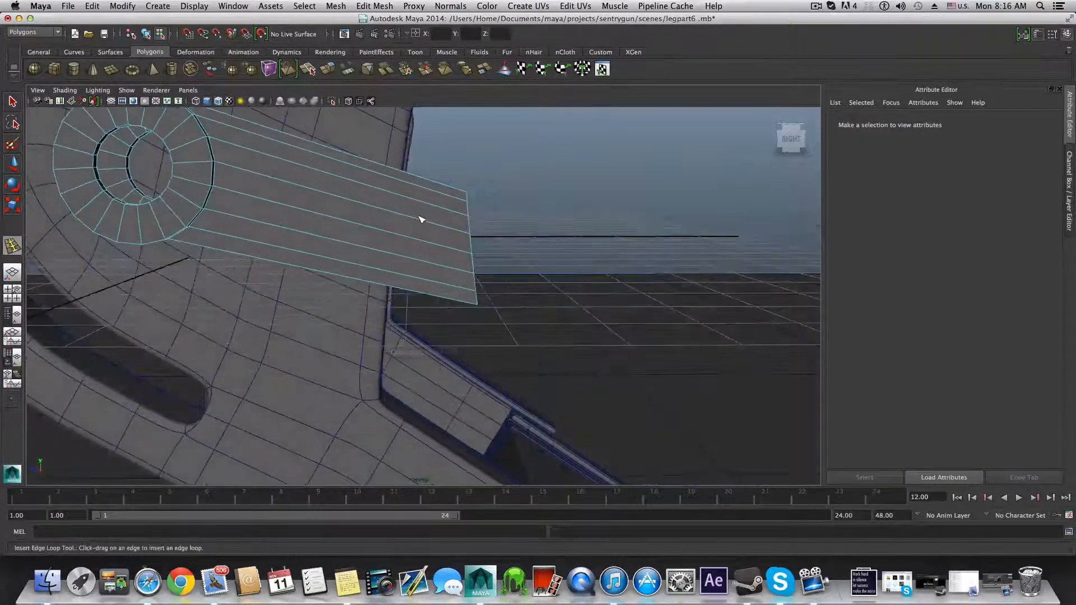
left_click(408, 179)
key("r")
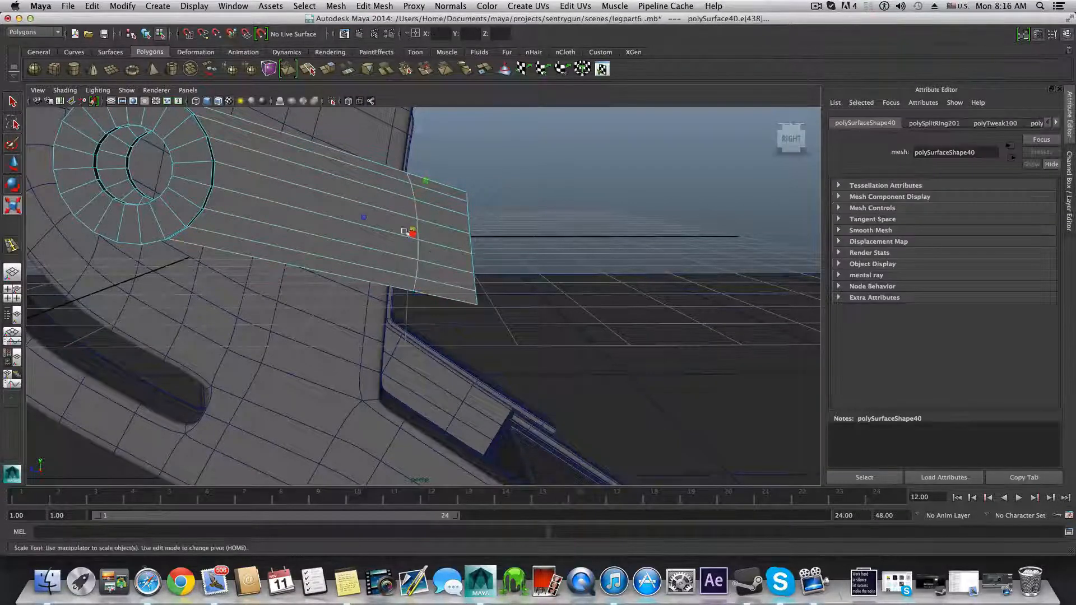
left_click_drag(363, 216, 409, 232)
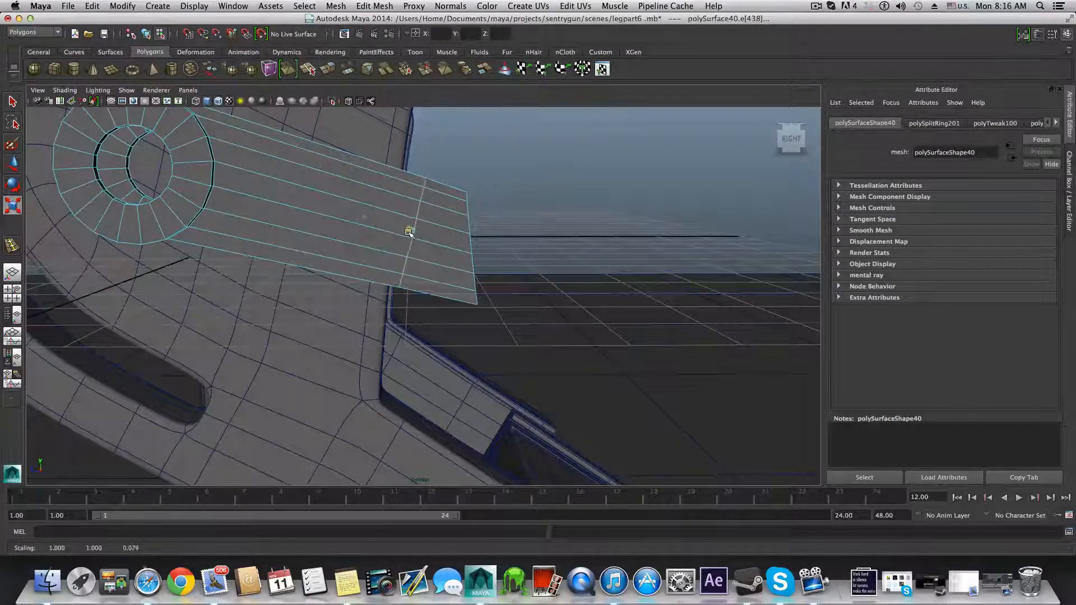
Step: Rotate the new edge loop in the side view toward the slant of the arm's free end
key("e")
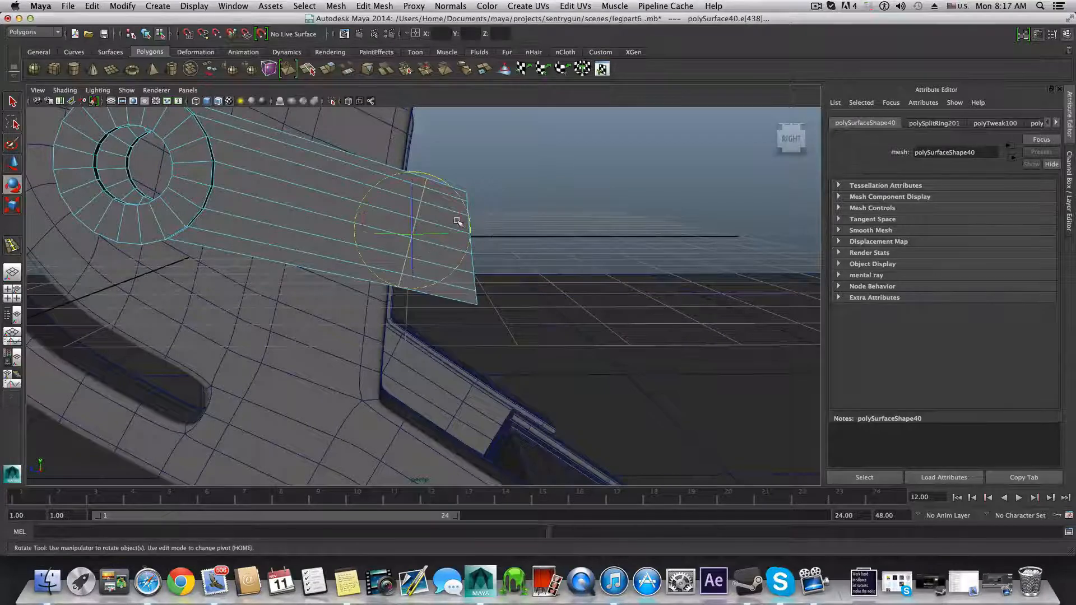
key("z")
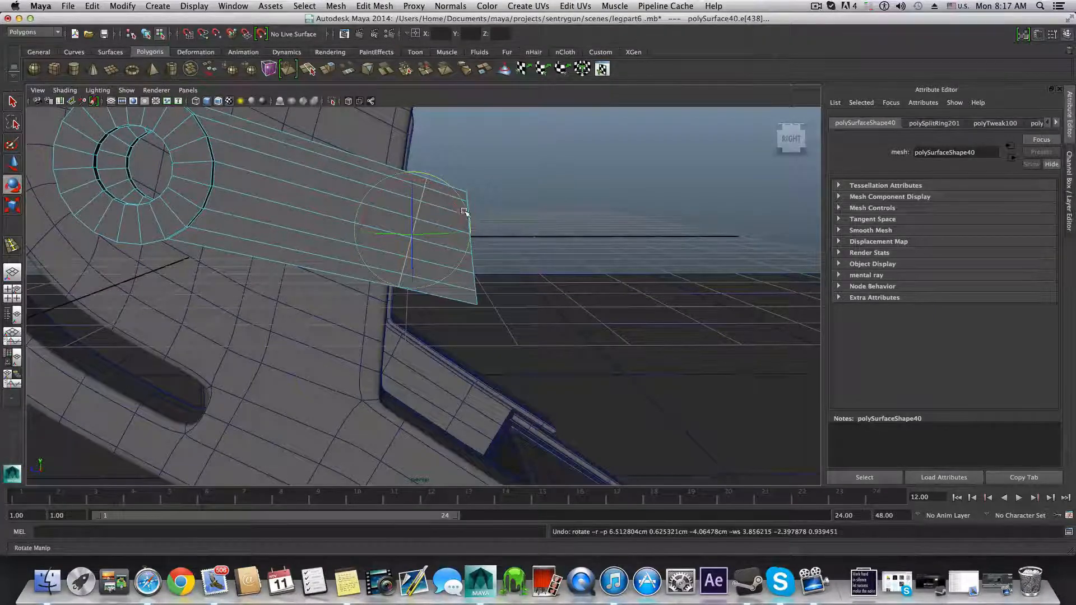
left_click_drag(459, 208, 451, 198)
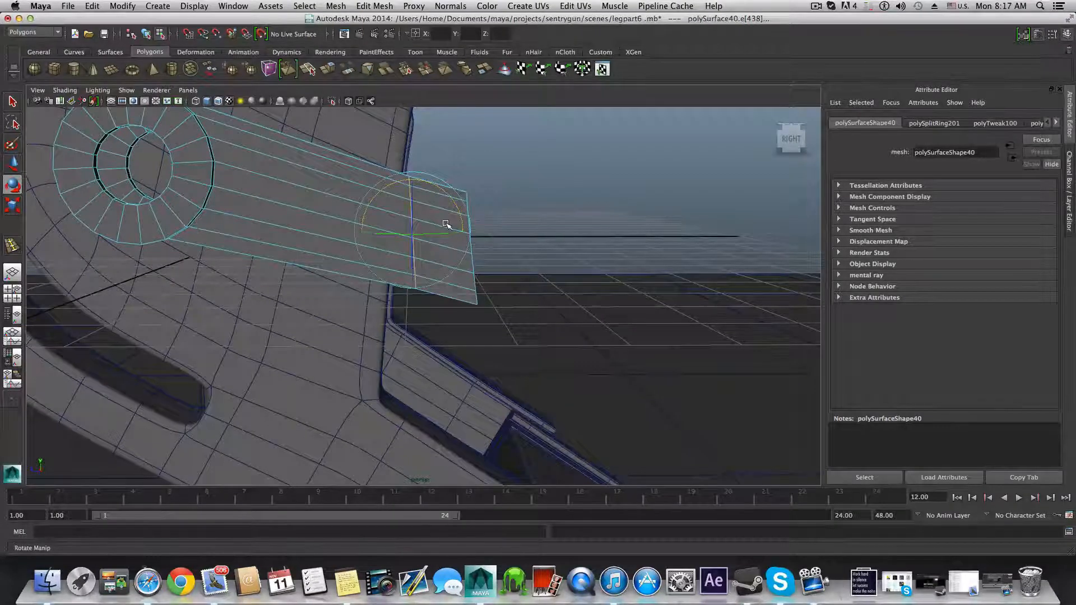
left_click_drag(448, 196, 452, 202)
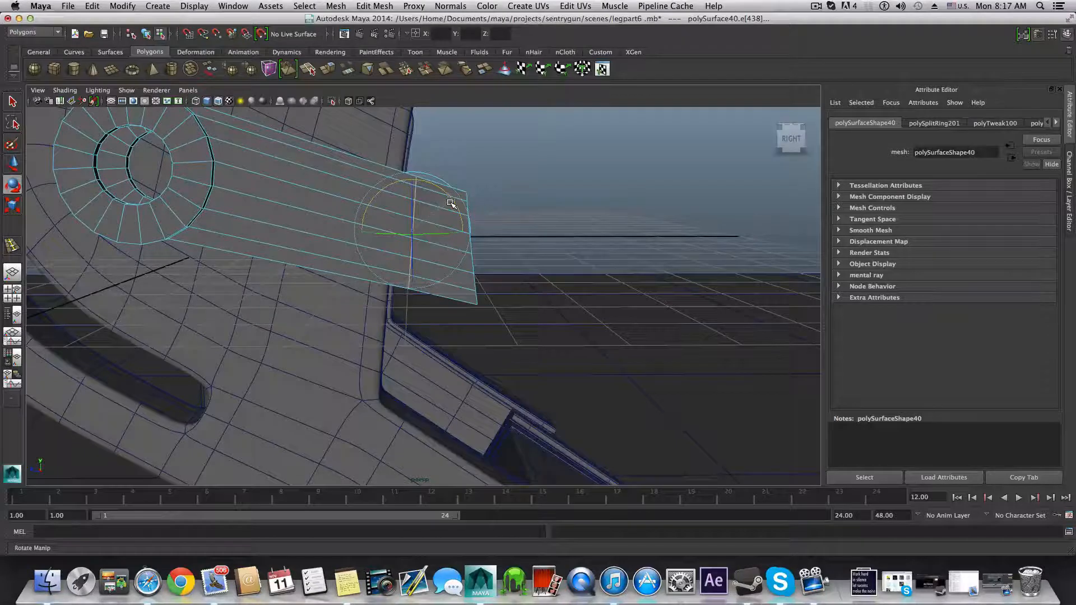
mouse_move(449, 219)
left_mouse_down("alt")
mouse_move(444, 234)
mouse_move(450, 198)
left_mouse_up("alt")
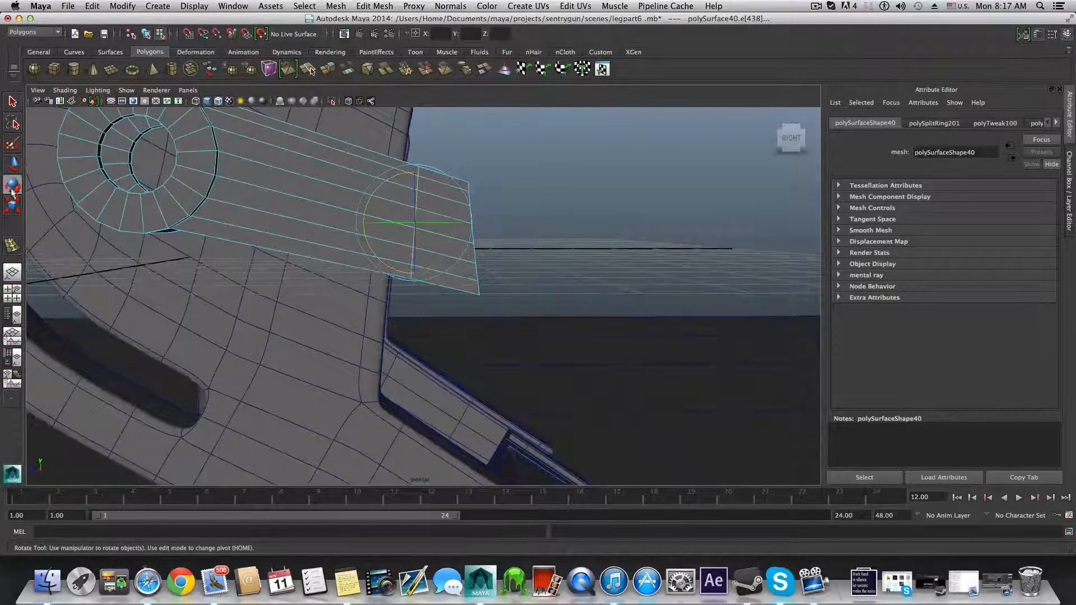
Step: Rotate the edge loop near the arm's free end slightly so it follows the slant of the side plate, and return to object selection
left_click(12, 290)
key("space")
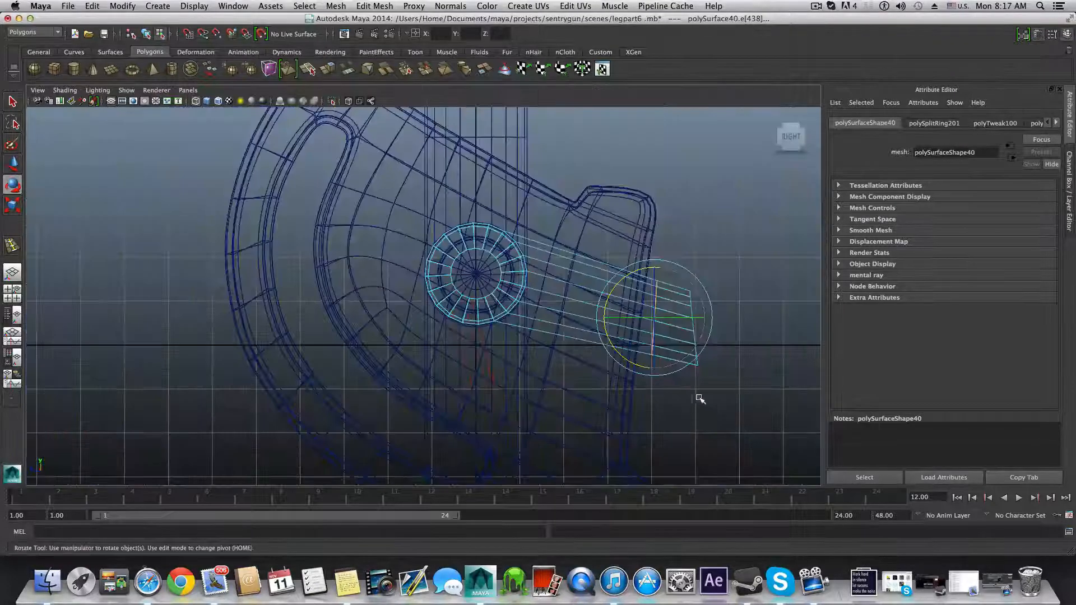
middle_click_drag(679, 343, 588, 266, "alt")
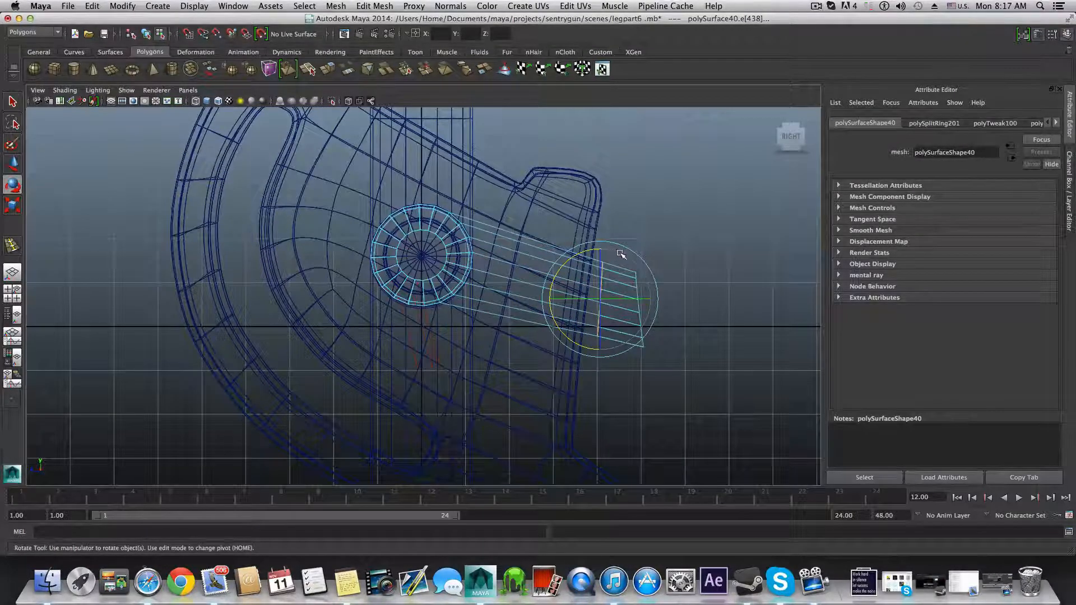
key("ctrl+z")
left_click_drag(578, 255, 582, 255)
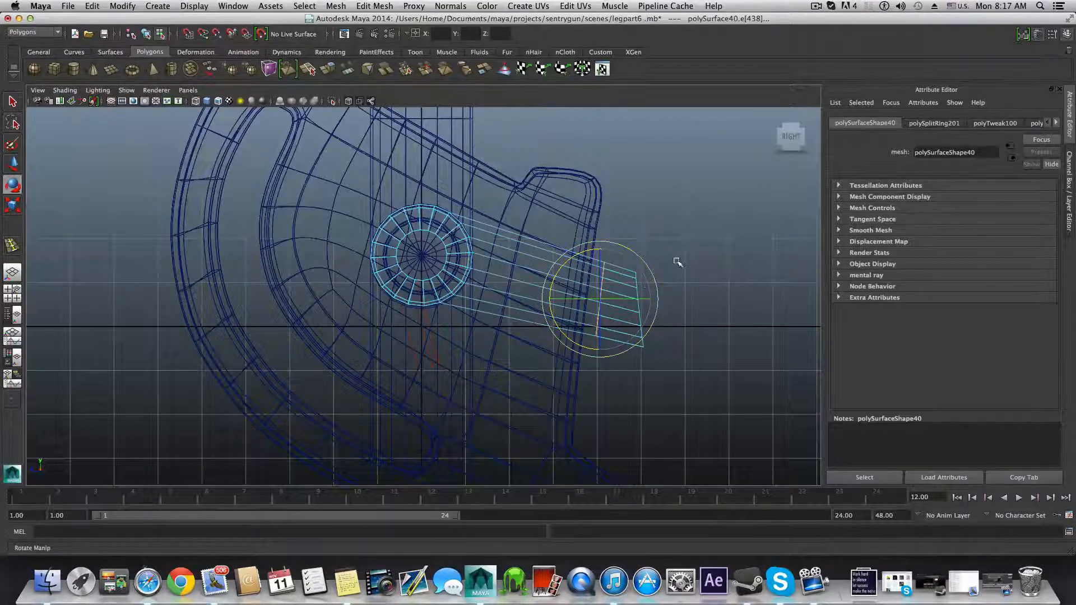
key("F8")
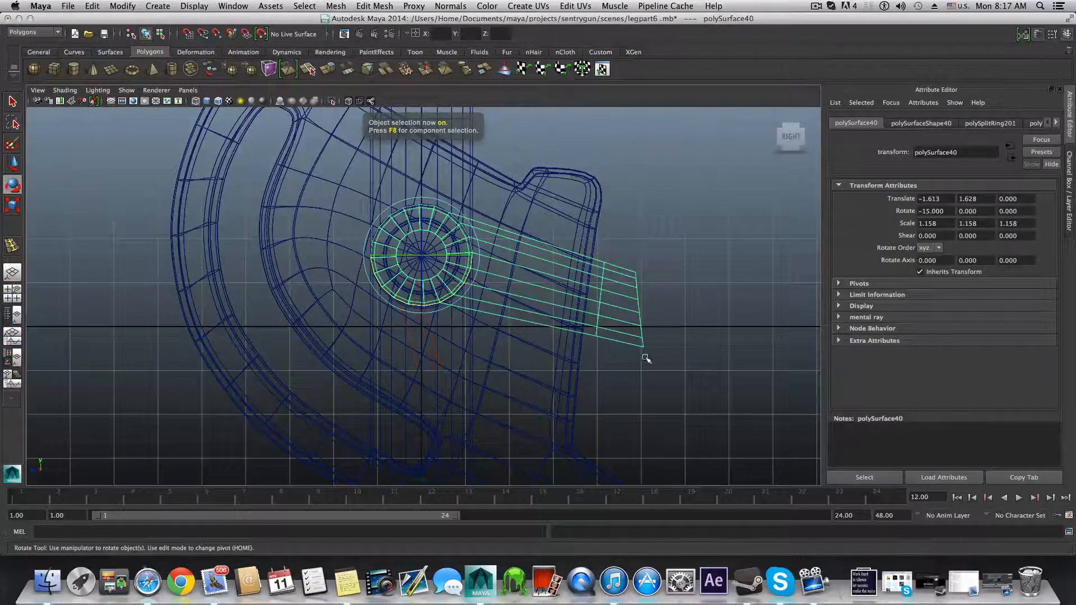
Step: Insert supporting edge loops across the arm, one beside the existing loop and one near the free end
key("space")
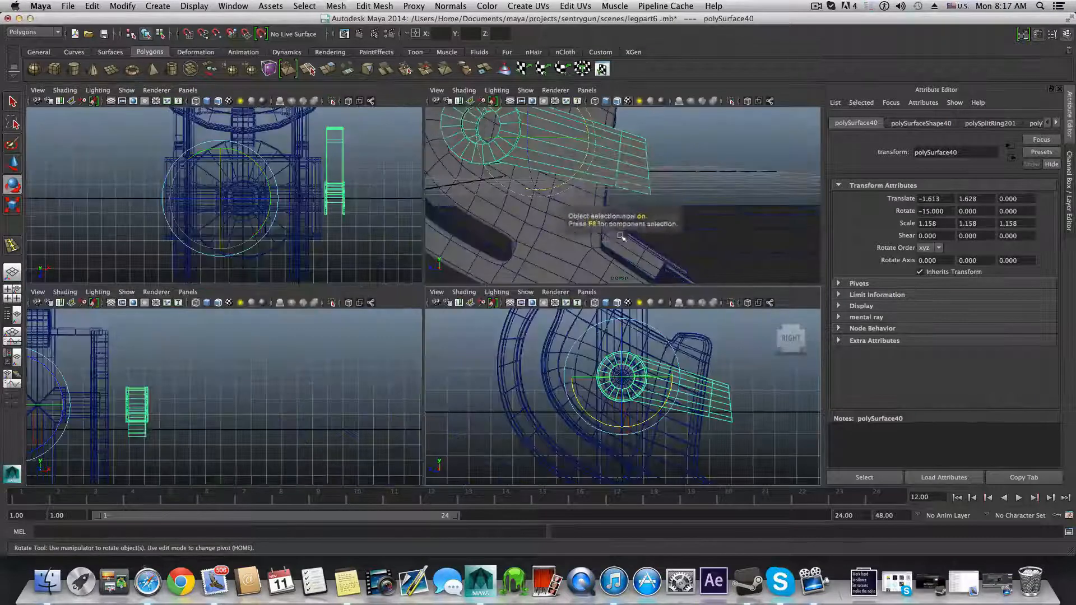
middle_click_drag(641, 145, 642, 205, "alt")
key("space")
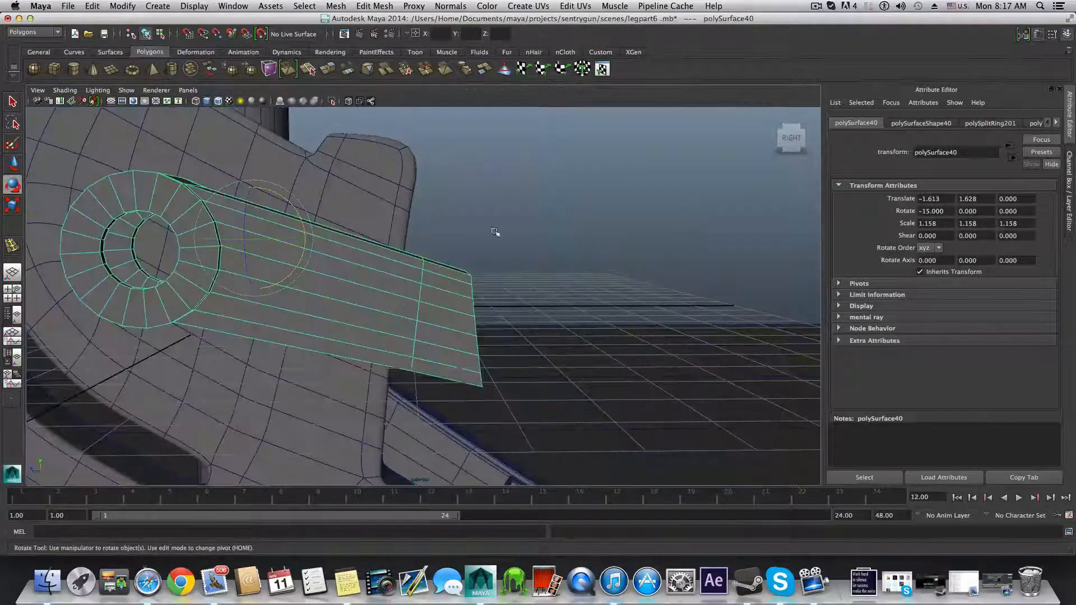
right_click_drag(408, 264, 379, 278, "shift")
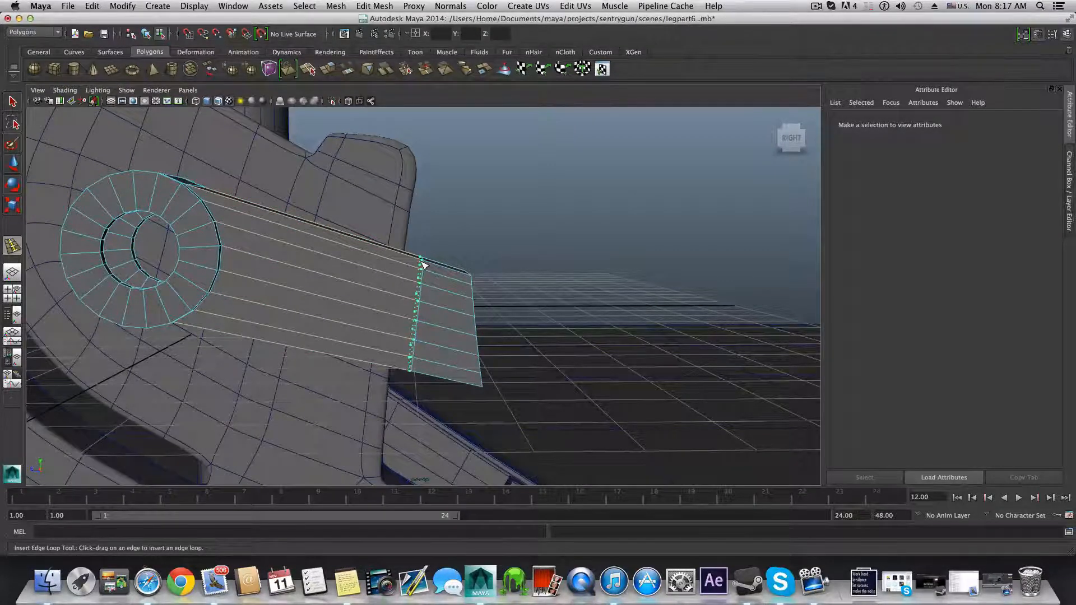
left_click(422, 261)
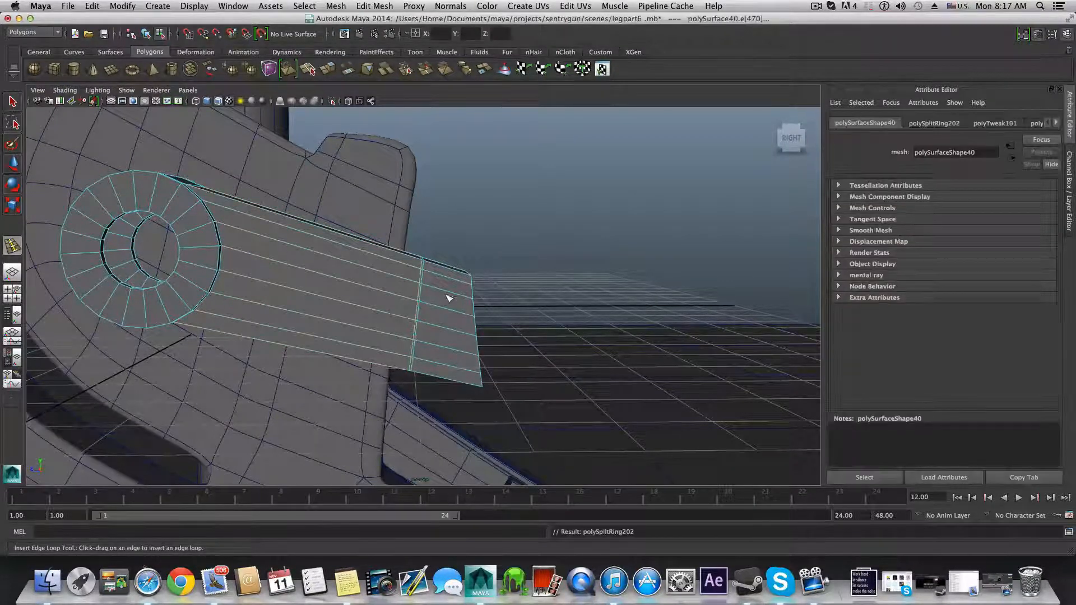
left_click(473, 278)
left_click_drag(471, 285, 269, 315, "alt")
left_click_drag(367, 269, 379, 248, "alt")
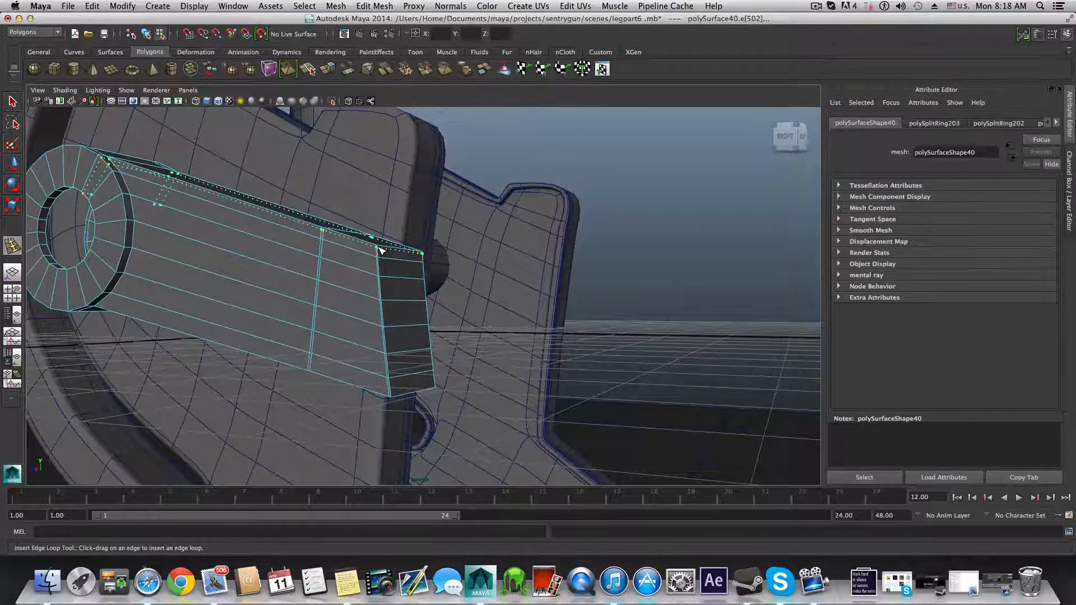
left_click_drag(380, 251, 381, 251)
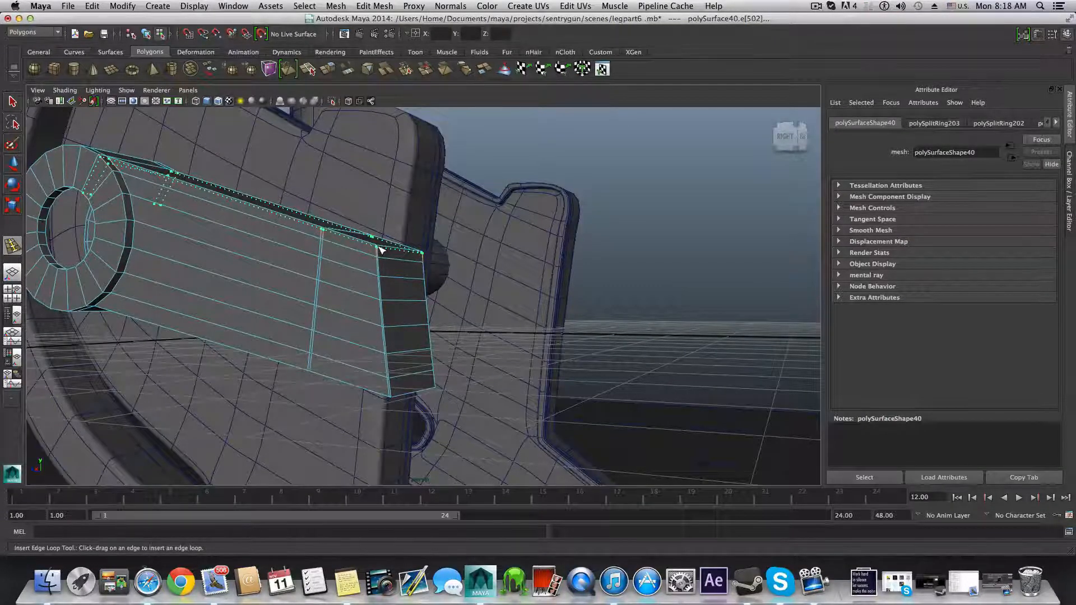
key("z")
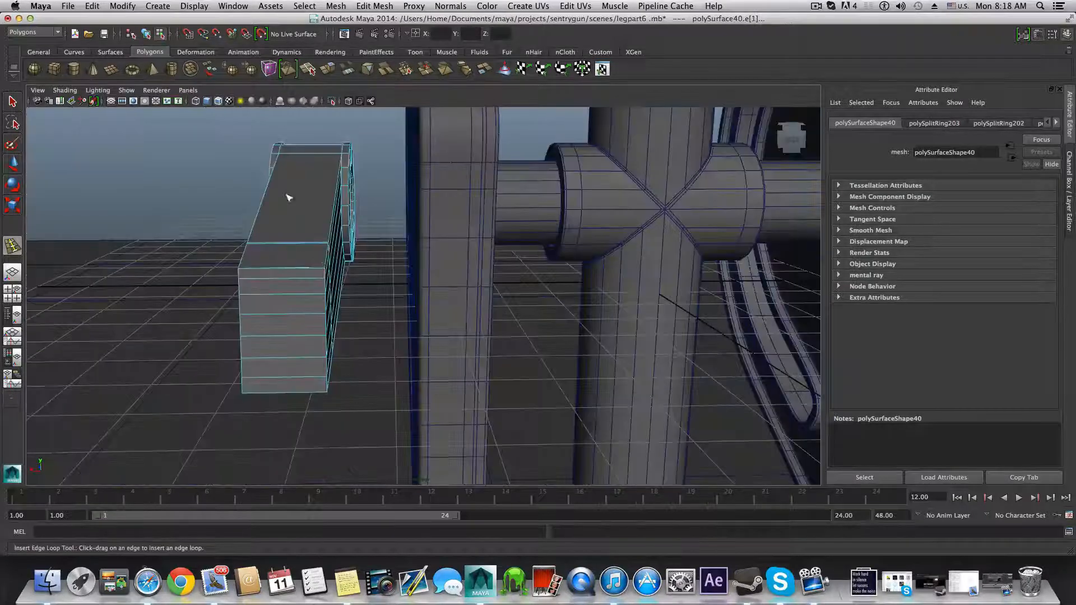
Step: Select the column of faces on the inner side of the arm's free end, between the edge loop and the tip
left_click(13, 101)
right_click_drag(335, 244, 337, 221)
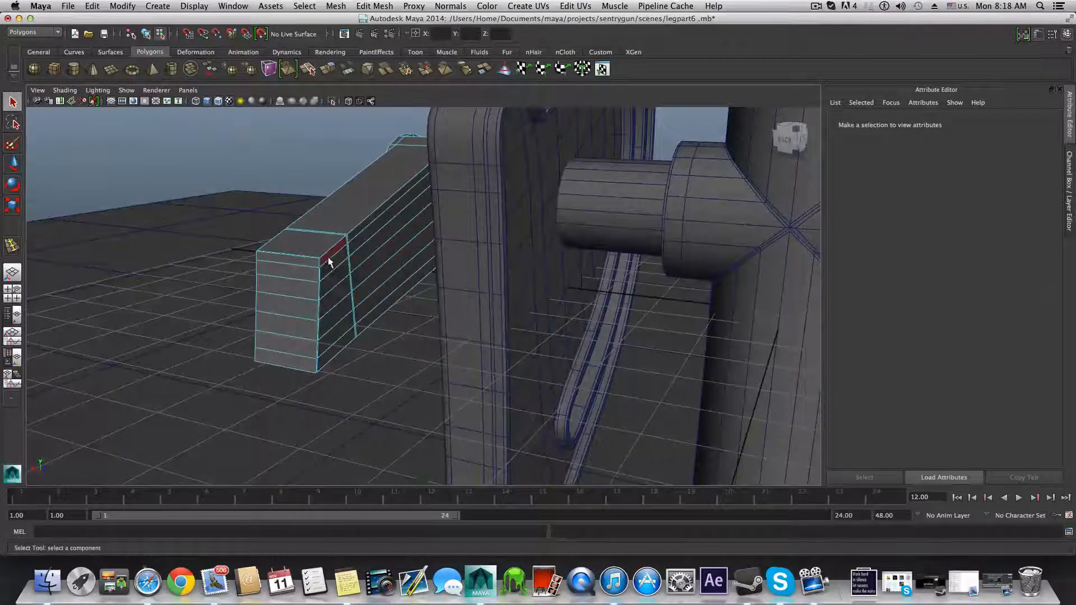
left_click(331, 261)
left_click(334, 267, "shift")
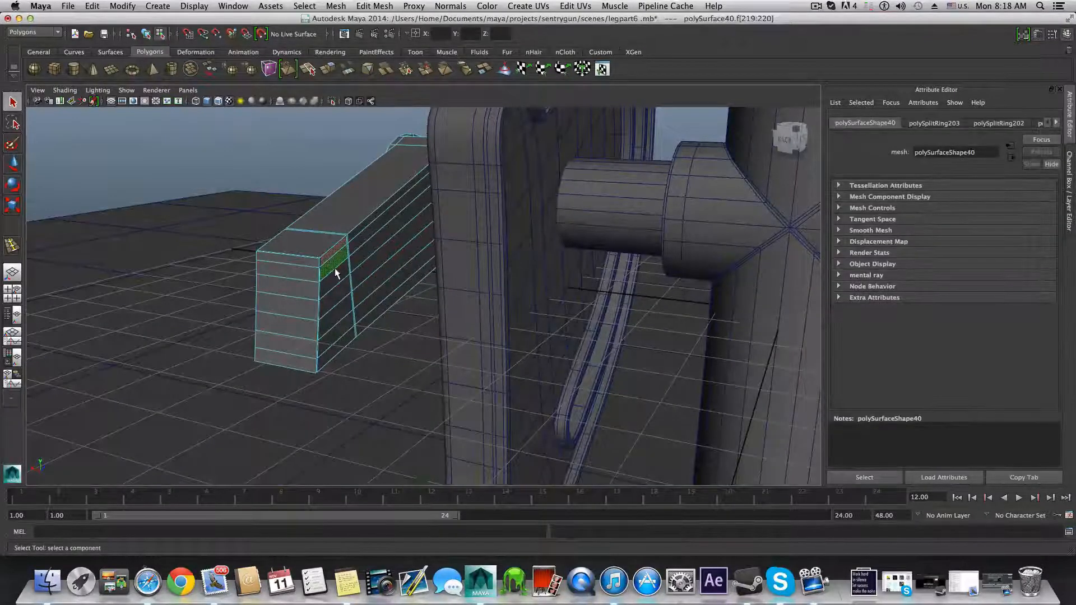
left_click(334, 259, "shift")
left_click(332, 258, "shift")
left_click_drag(332, 272, 342, 266, "alt")
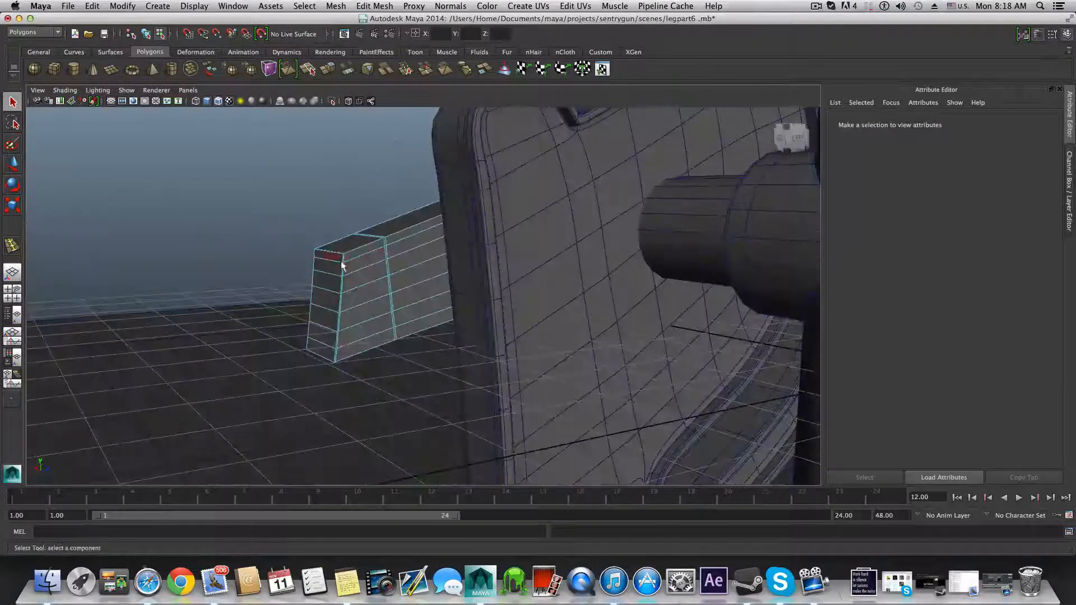
left_click(354, 258)
left_click(358, 269, "shift")
left_click(361, 287, "shift")
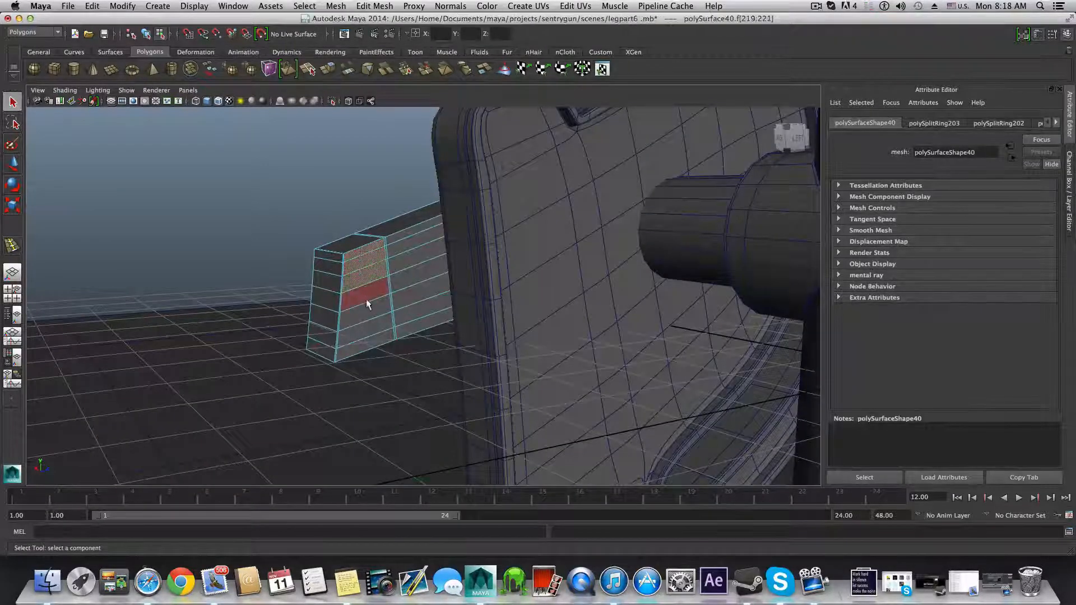
left_click(374, 342, "shift")
left_click_drag(374, 342, 568, 291, "alt")
right_click_drag(567, 292, 352, 289, "alt")
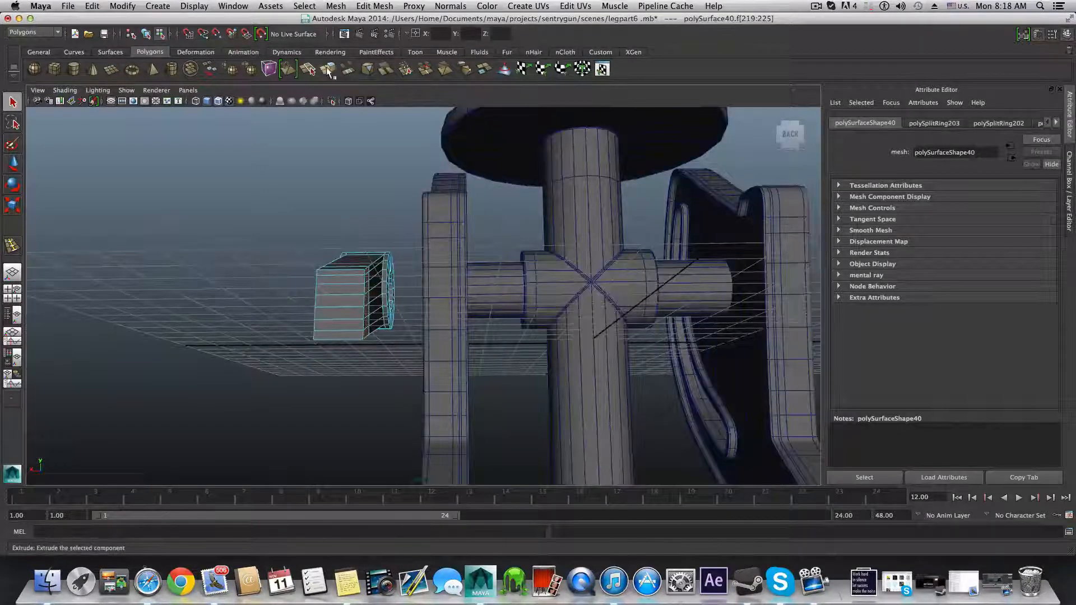
Step: Move the whole arm inward along X to a translation of -2.725 so that it sits against the side plate
left_click(12, 292)
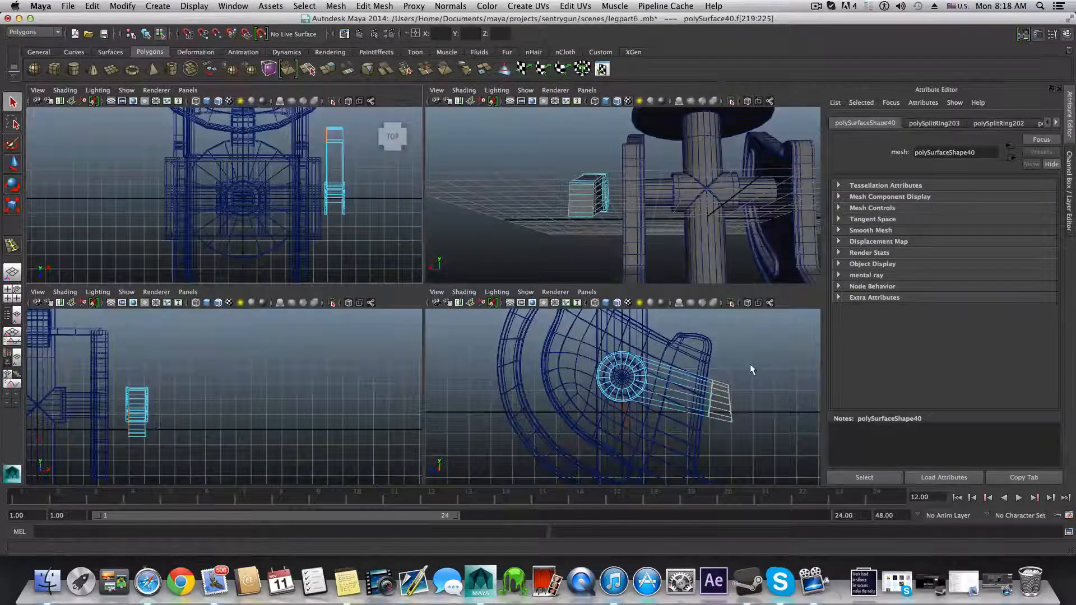
scroll(125, 363, "down", 5)
key("space")
middle_click_drag(308, 366, 440, 366, "alt")
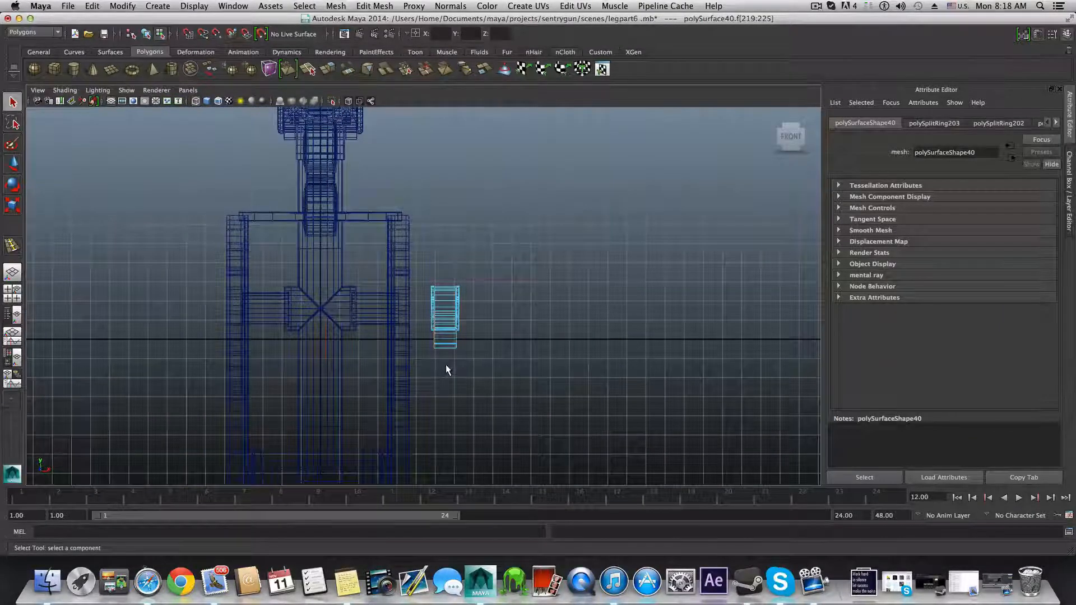
key("F8")
key("w")
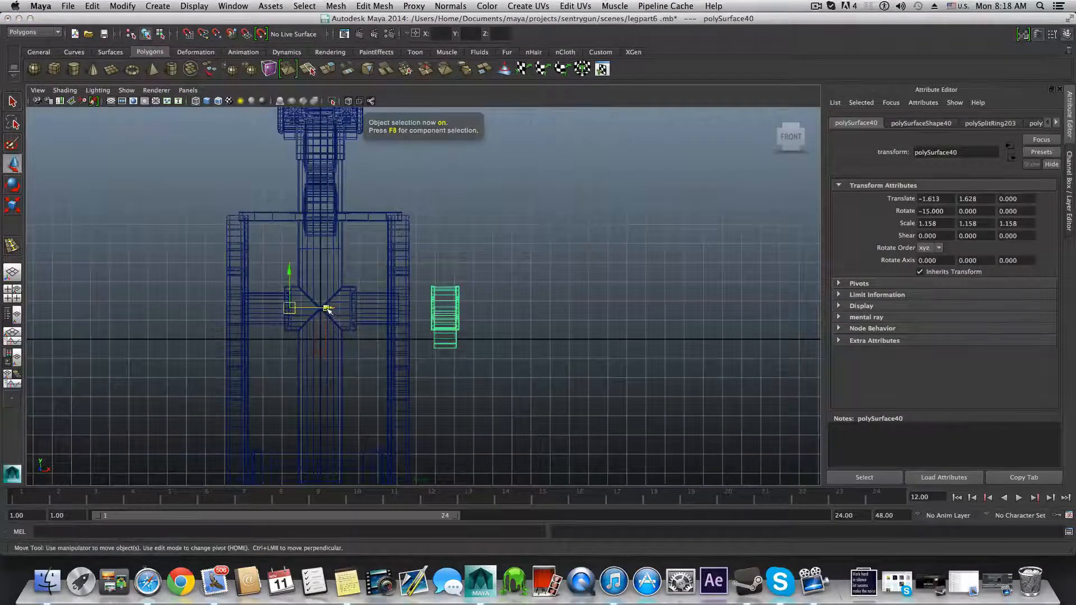
left_click_drag(328, 308, 306, 310)
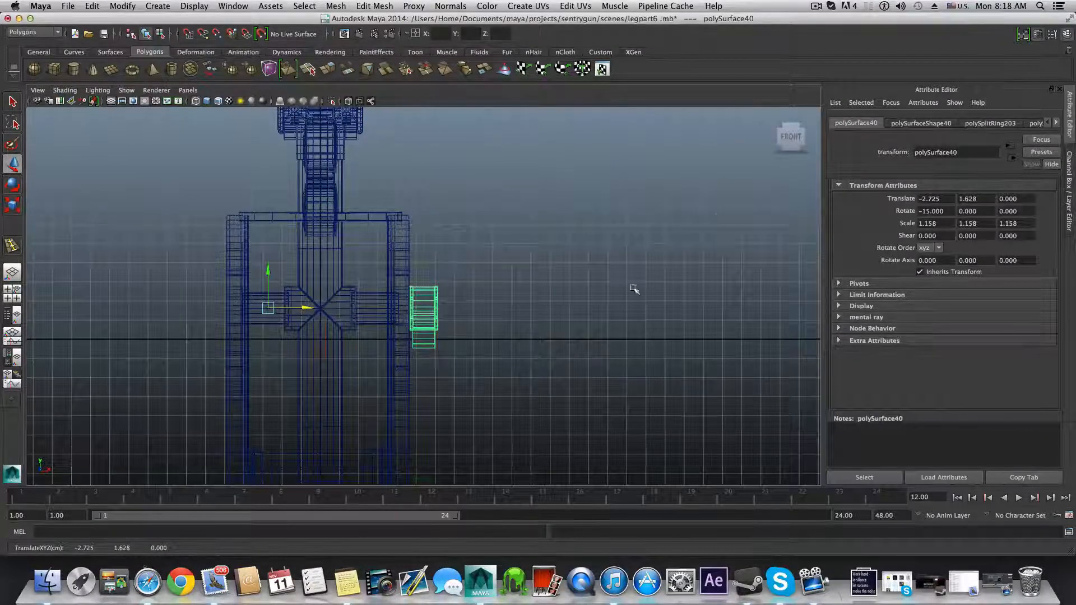
key("space")
key("space")
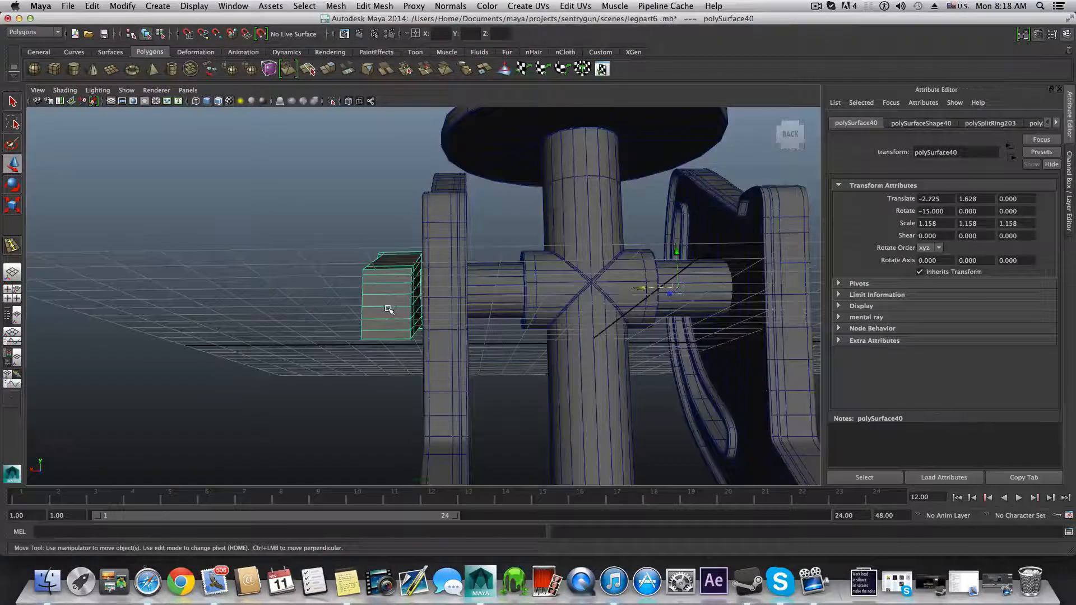
Step: Extrude the inner side faces of the arm's free end inward along X to about 0.023, near the model's centre line
left_click_drag(389, 310, 413, 276, "alt")
mouse_move(413, 276)
right_mouse_down()
mouse_move(412, 286)
mouse_move(403, 277)
right_mouse_up()
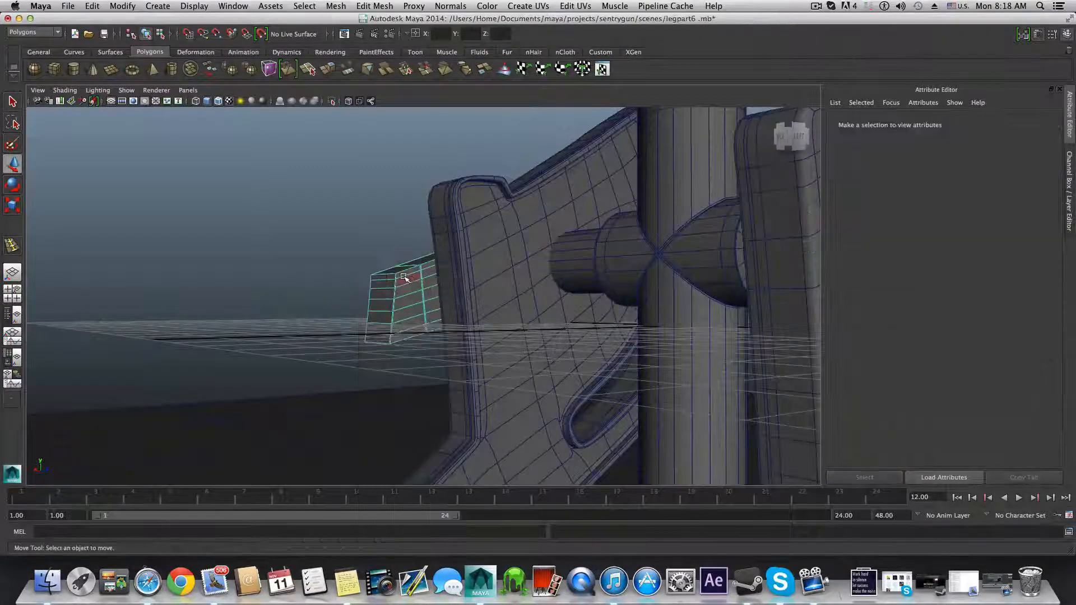
left_click(404, 277)
left_click(406, 289, "shift")
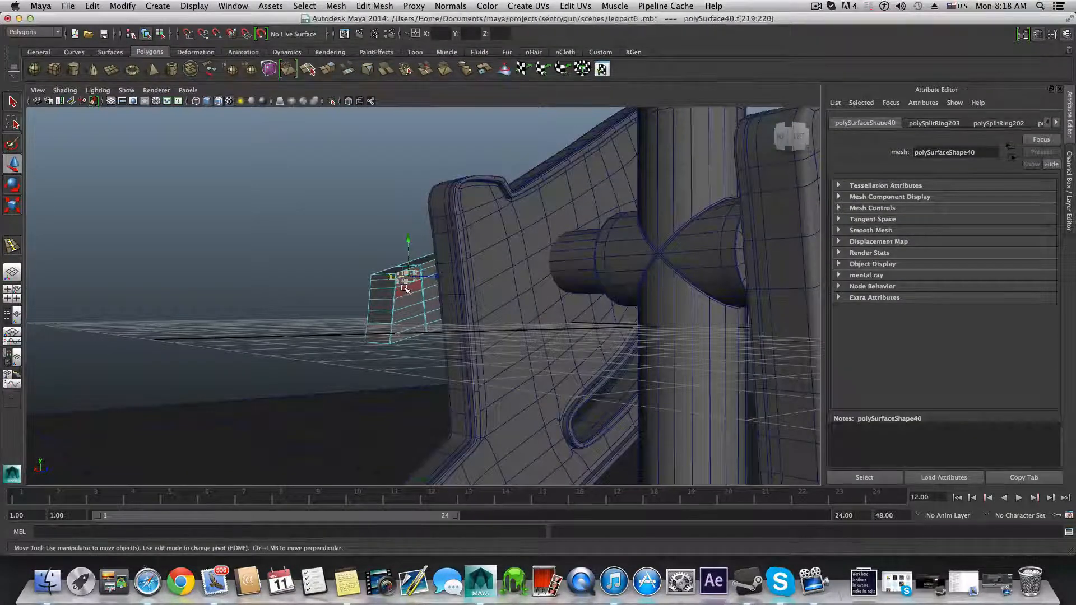
left_click(405, 313, "shift")
left_click(407, 324, "shift")
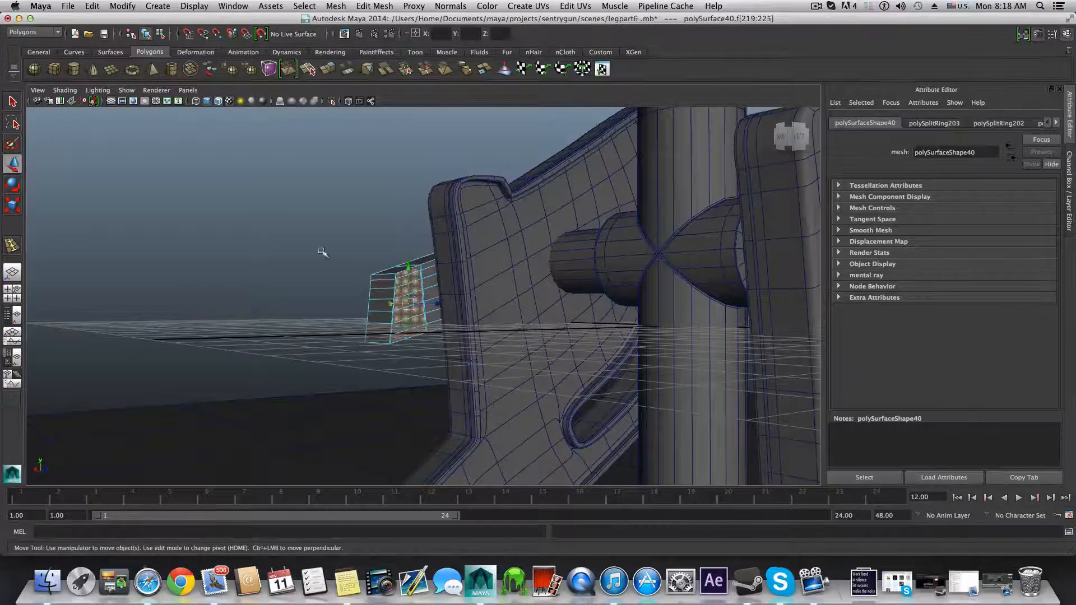
key("space")
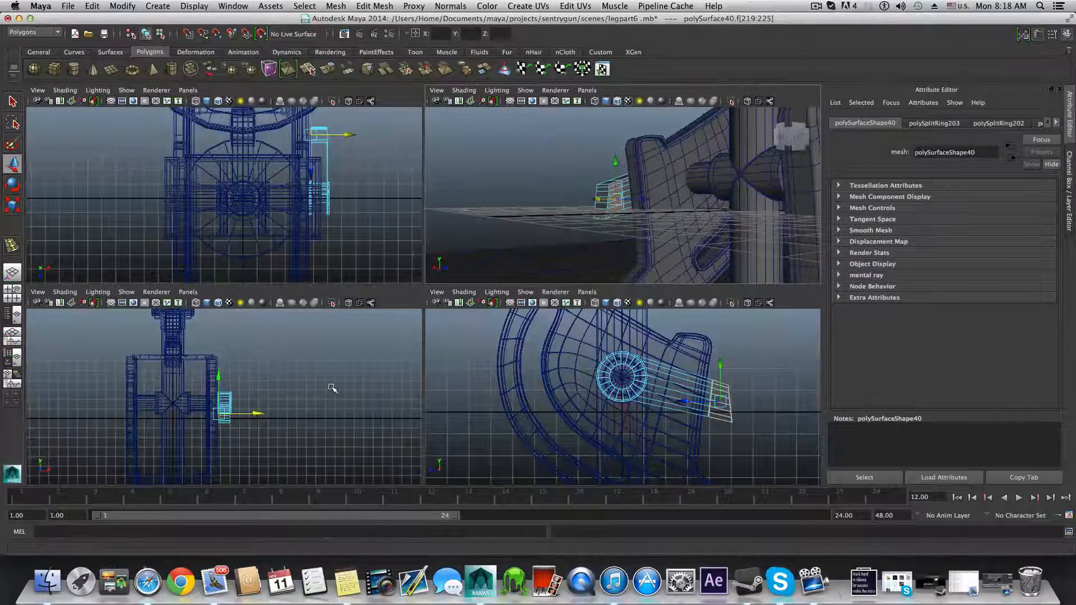
key("space")
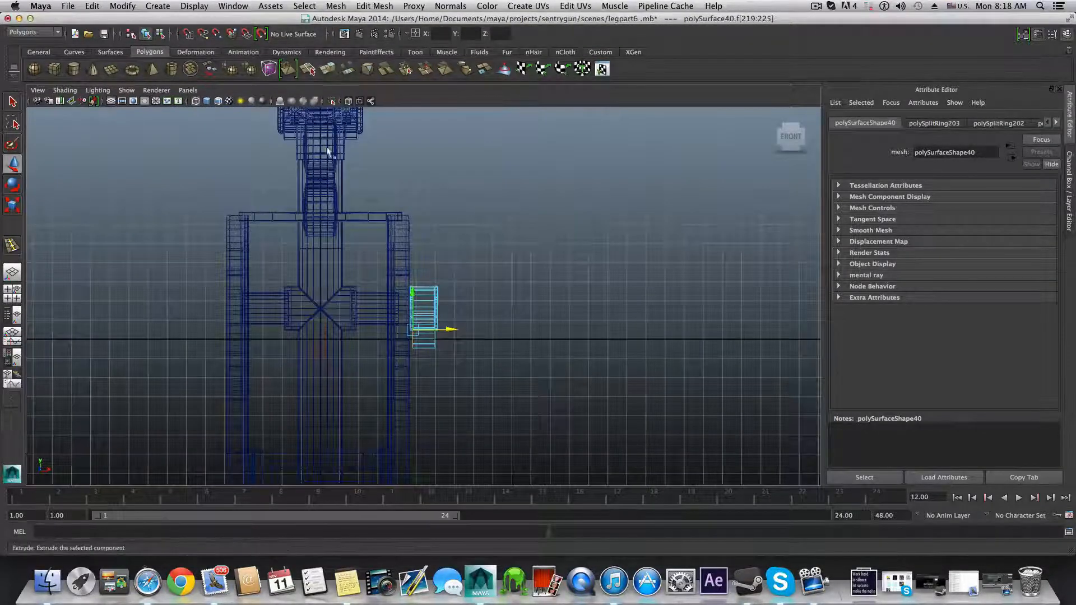
key("w")
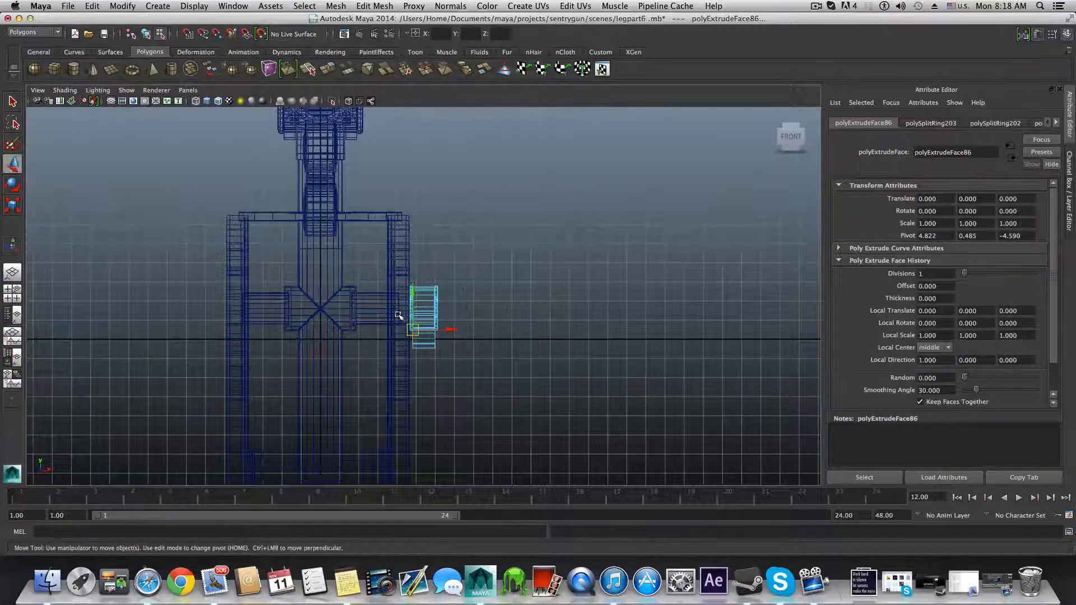
left_click_drag(454, 331, 362, 337)
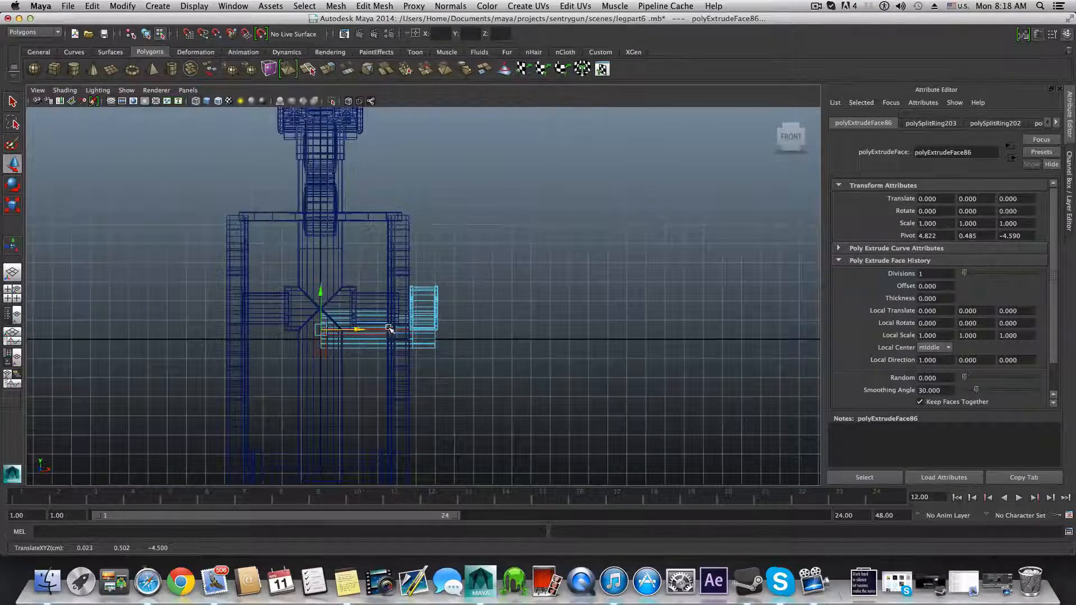
Step: Fine-tune the extruded faces' X position to about 0.002 so they align with the centre line
middle_click_drag(390, 329, 518, 317, "alt")
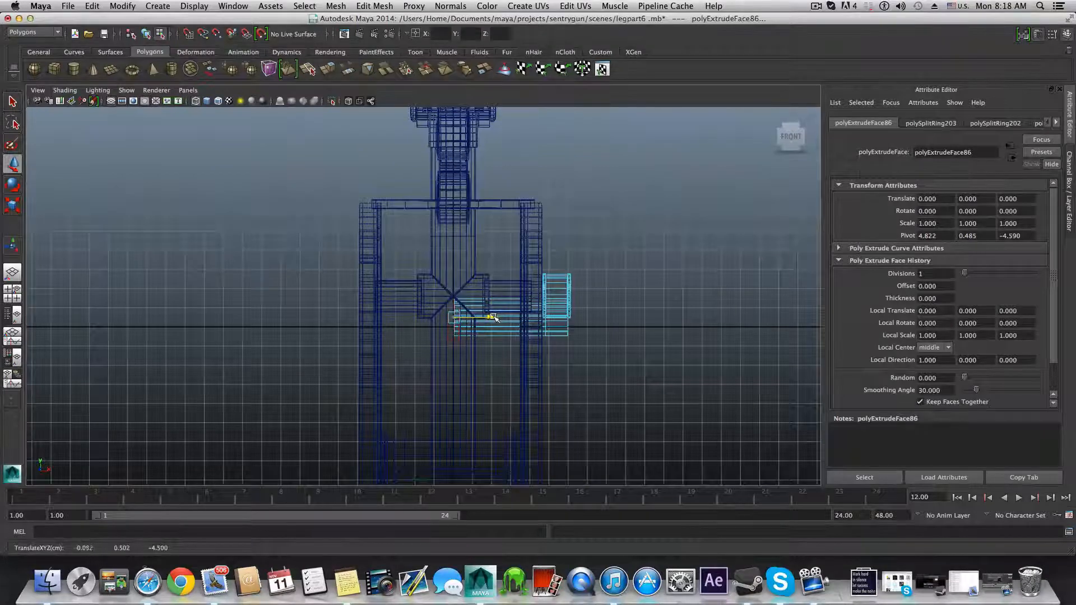
scroll(486, 333, "up", 2)
scroll(494, 344, "up", 5)
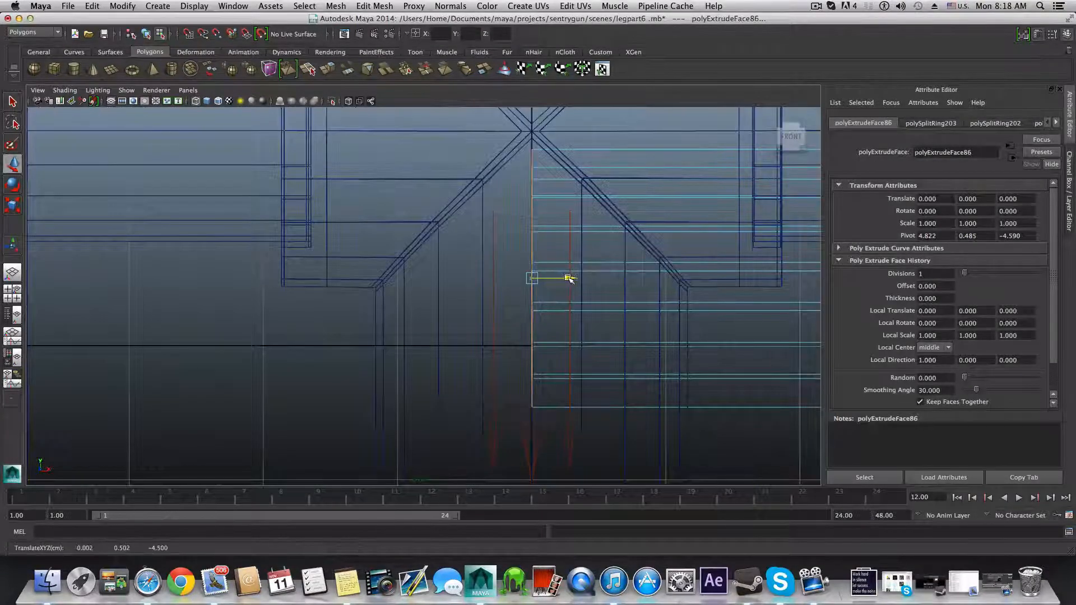
left_click_drag(569, 278, 570, 279)
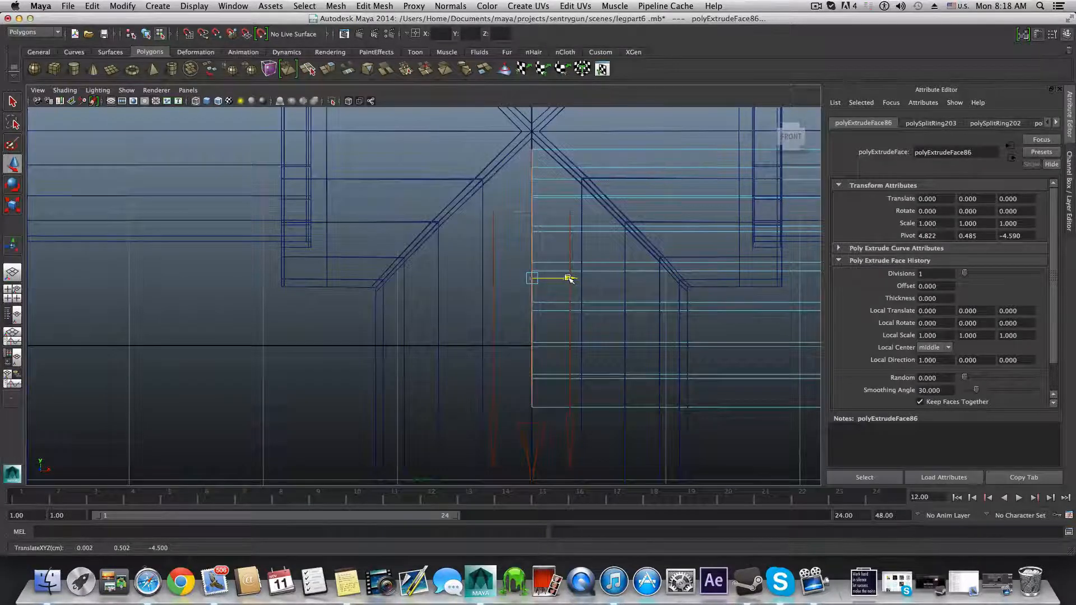
Step: Delete the end faces that close off the crossbar's inner end at the centre line, and return to object selection
key("space")
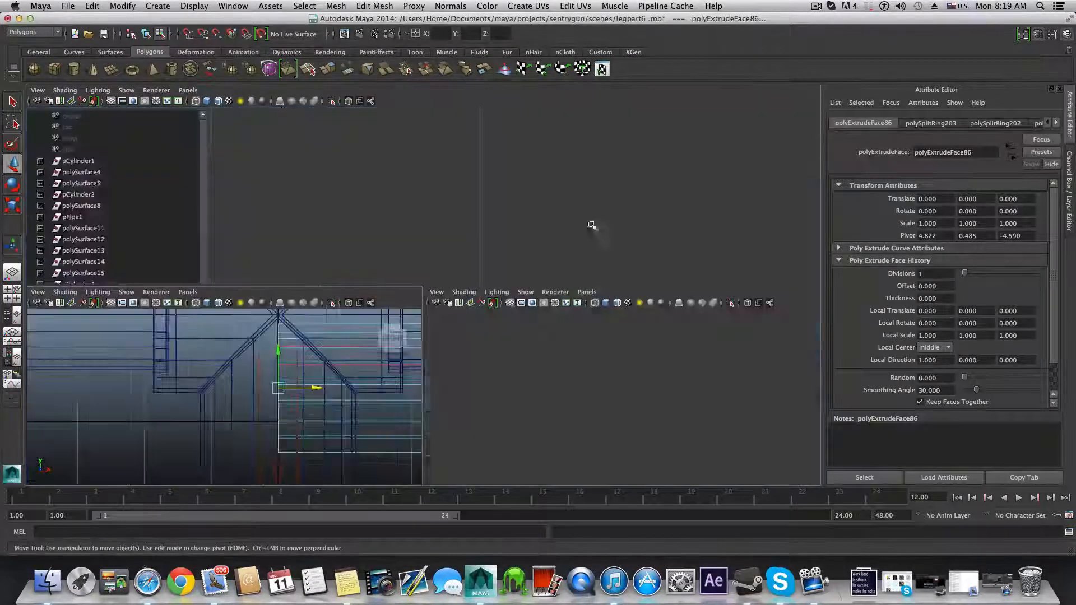
key("space")
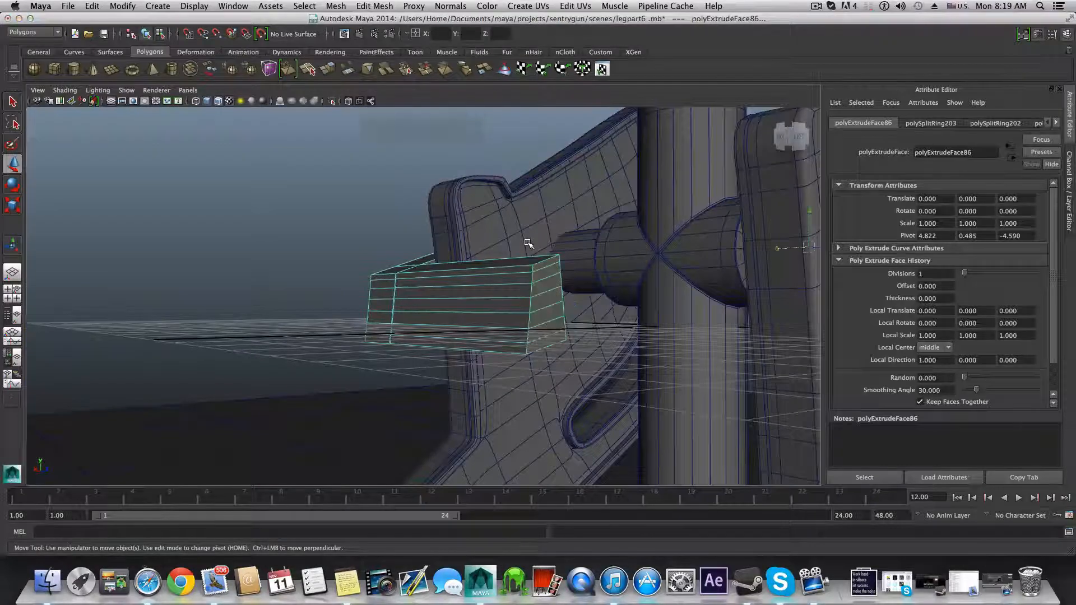
key("F8")
left_click_drag(528, 239, 405, 347, "alt")
right_click_drag(416, 339, 419, 370)
left_click(441, 341)
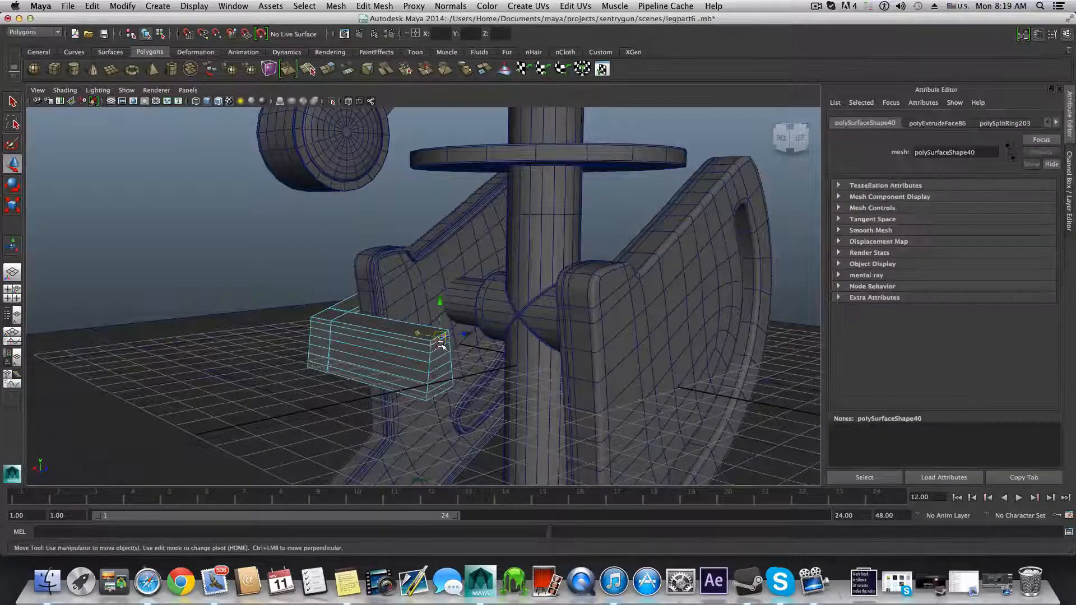
double_click(442, 387, "shift")
left_click(439, 385)
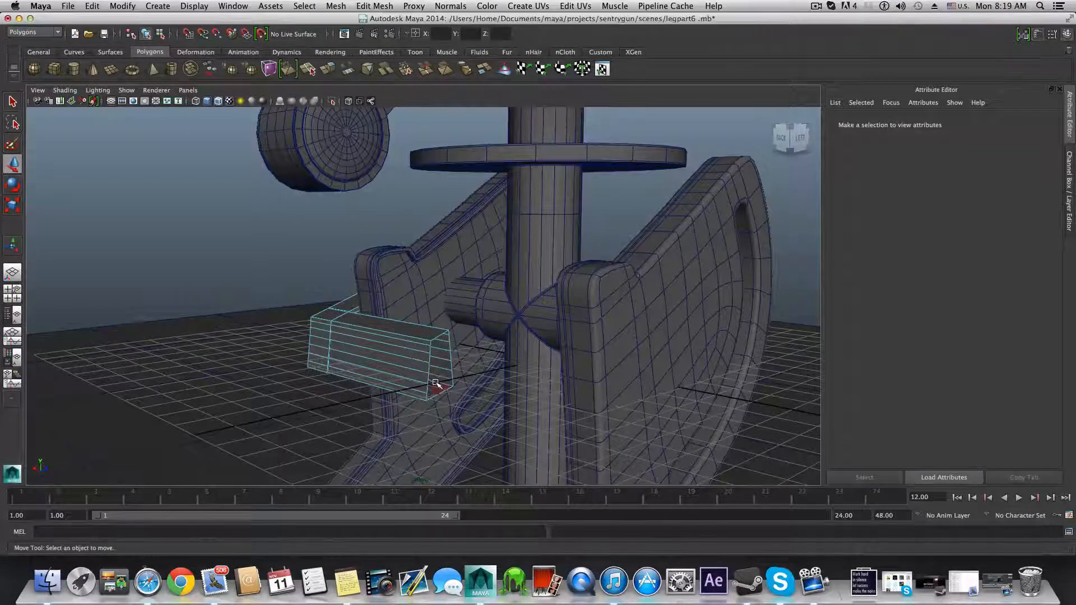
key("F8")
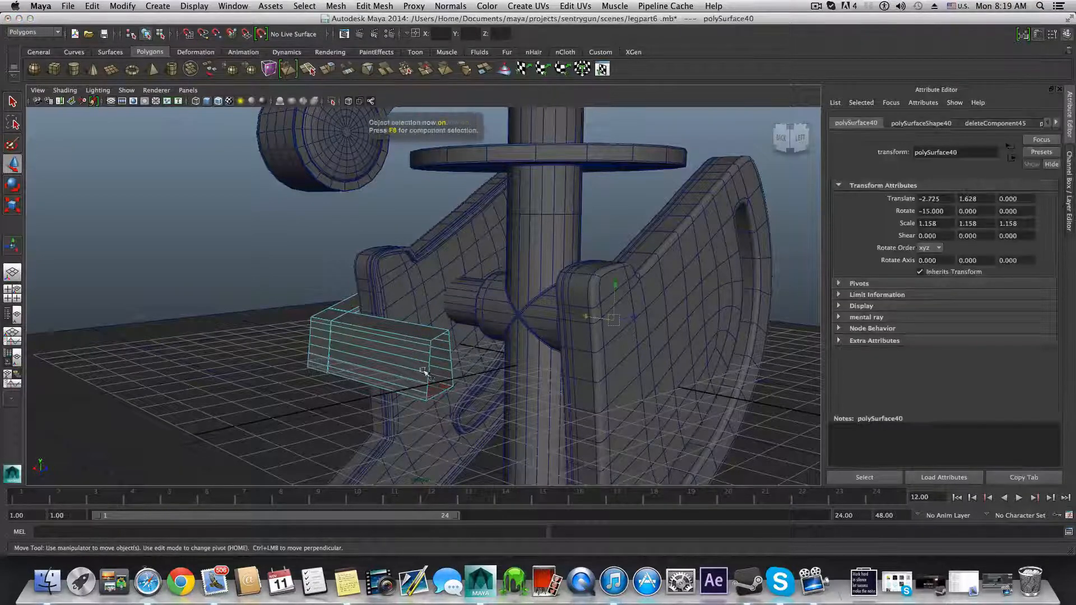
Step: Try duplicating the arm using Duplicate Special with its current options, and undo the copy
left_click_drag(435, 387, 494, 367, "alt")
middle_click_drag(443, 346, 391, 360, "alt")
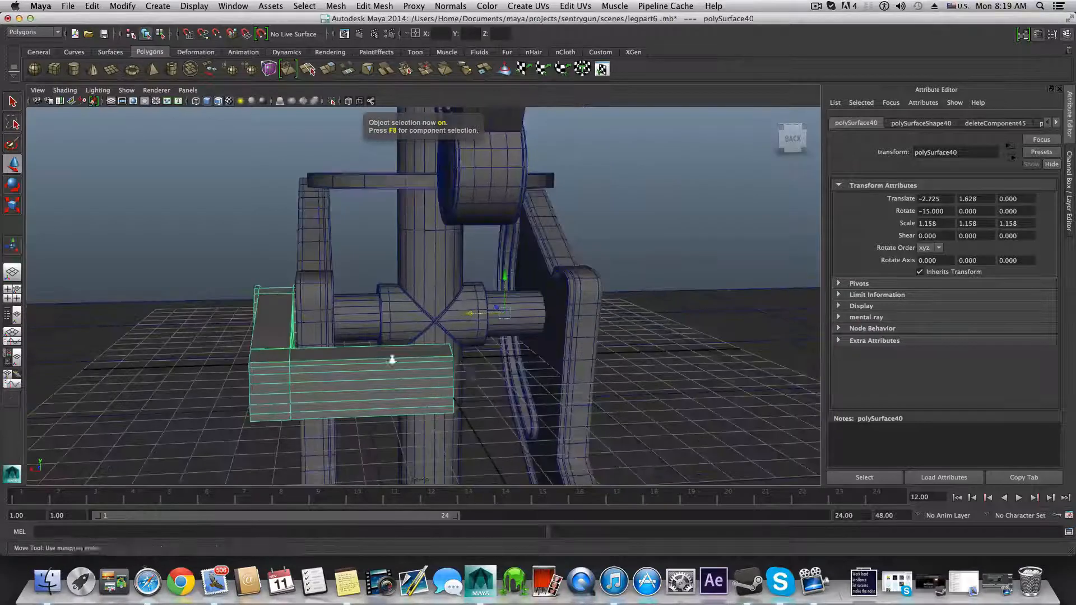
right_click_drag(392, 360, 348, 351, "alt")
left_click(92, 6)
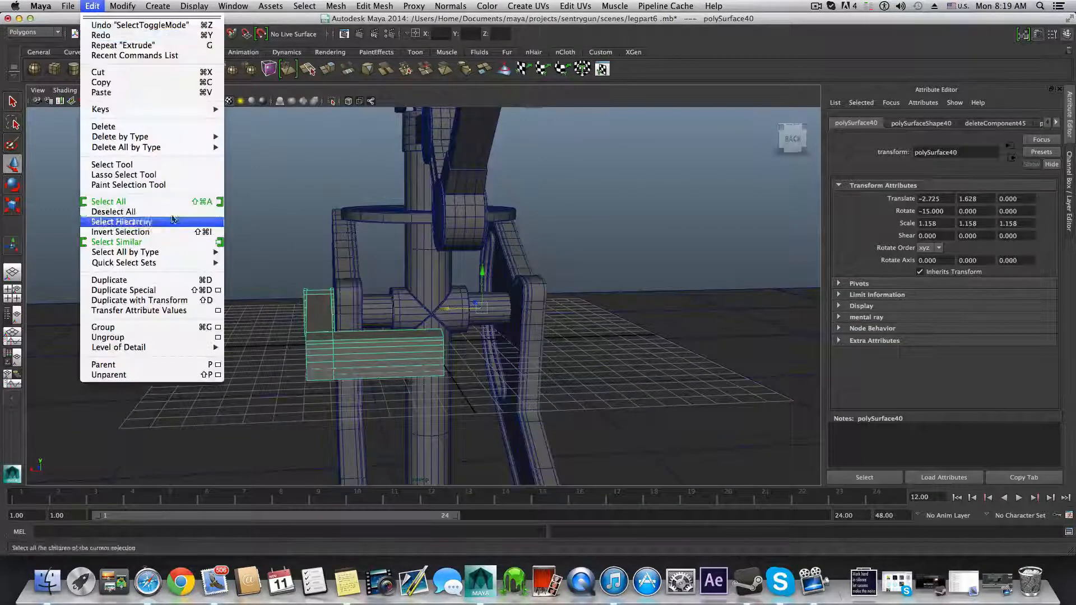
left_click(196, 291)
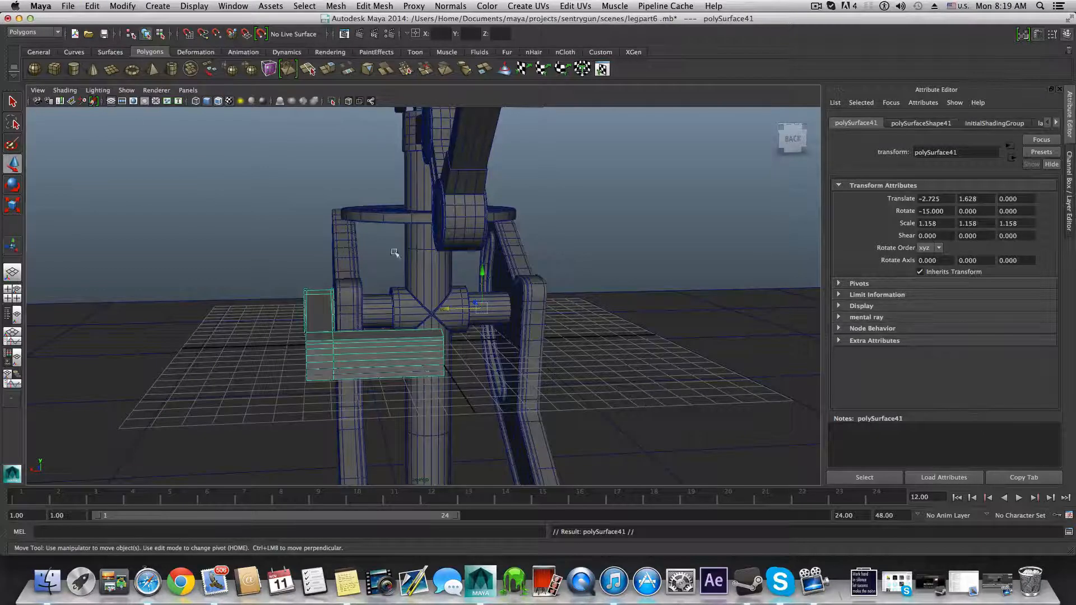
key("super+z")
Step: Set Duplicate Special's X scale to -1 and apply it to the arm with one copy to create a mirrored duplicate
left_click(92, 5)
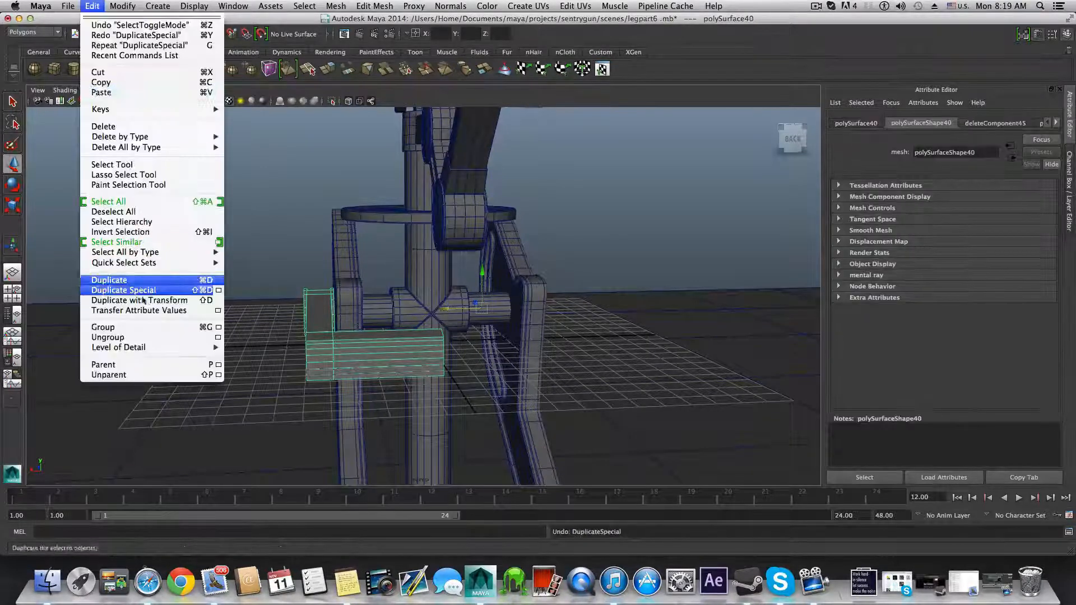
left_click(218, 290)
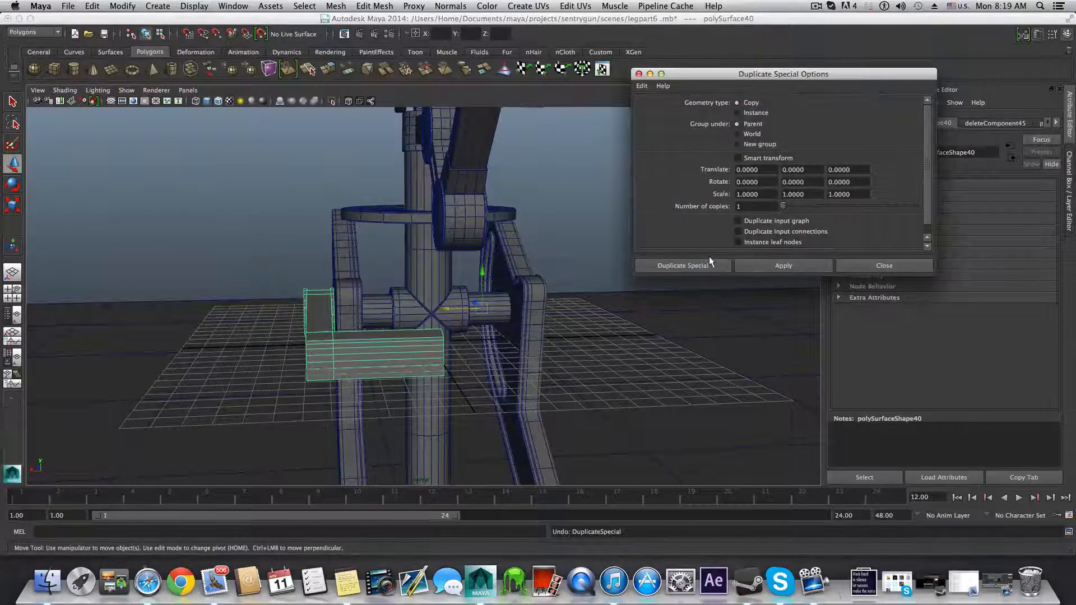
left_click_drag(591, 276, 584, 271, "alt")
middle_click_drag(584, 272, 559, 287, "alt")
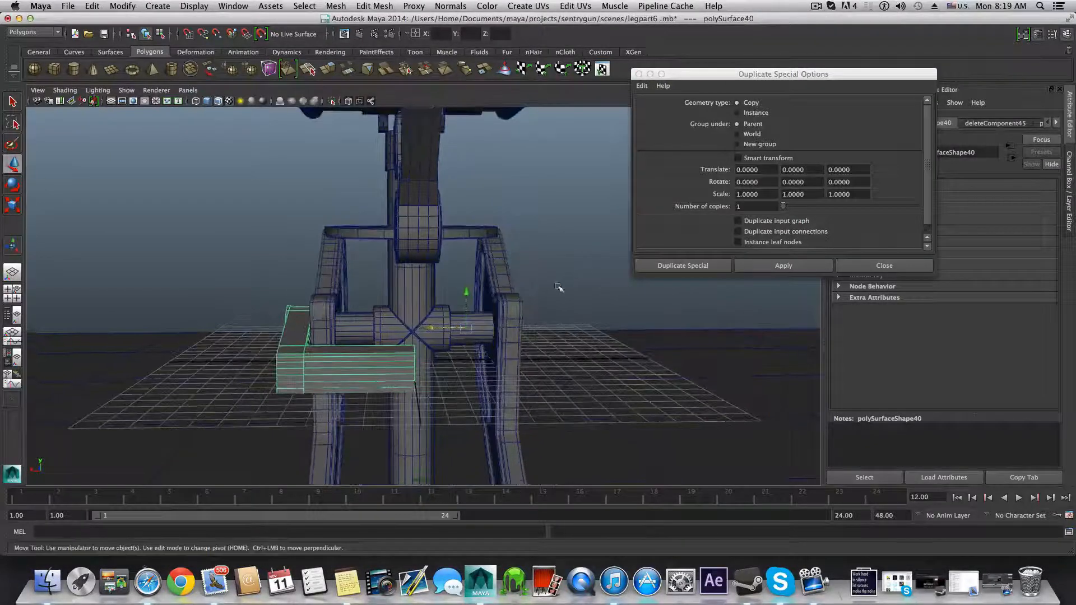
left_click(751, 193)
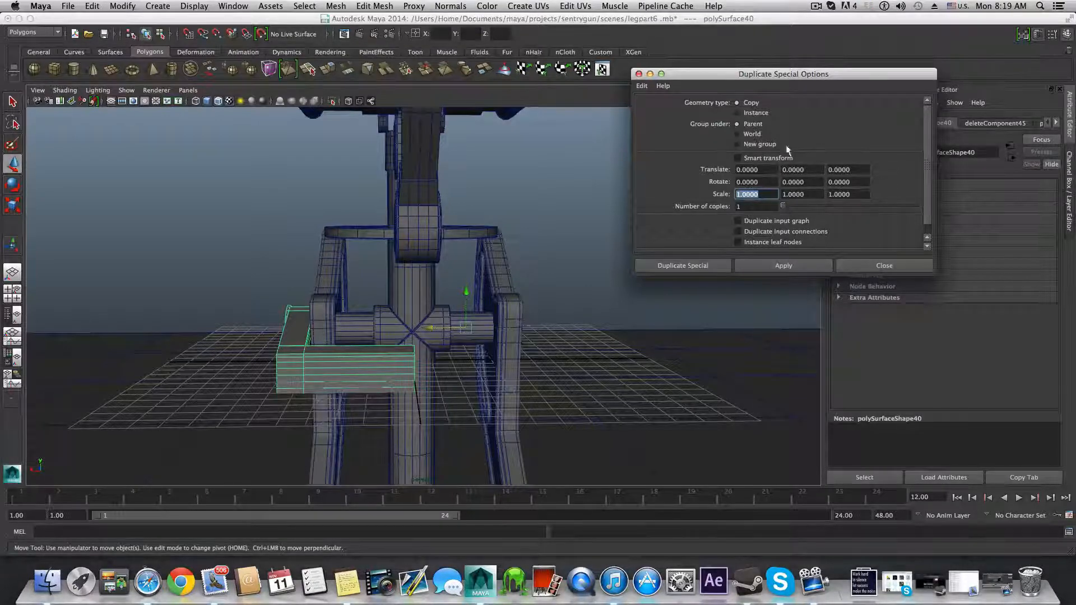
left_click_drag(721, 79, 680, 148)
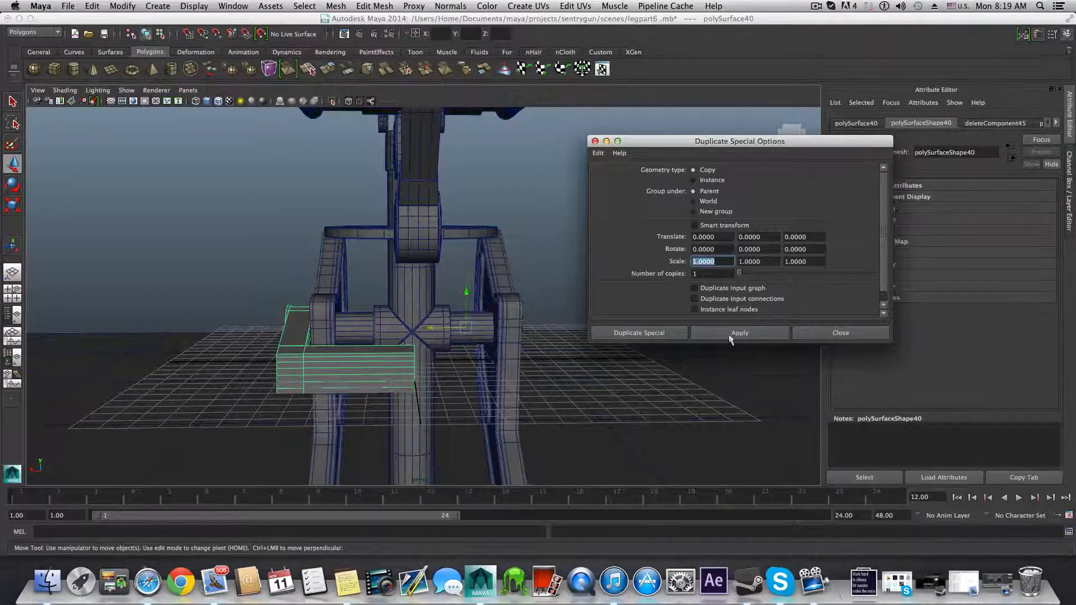
key("Tab")
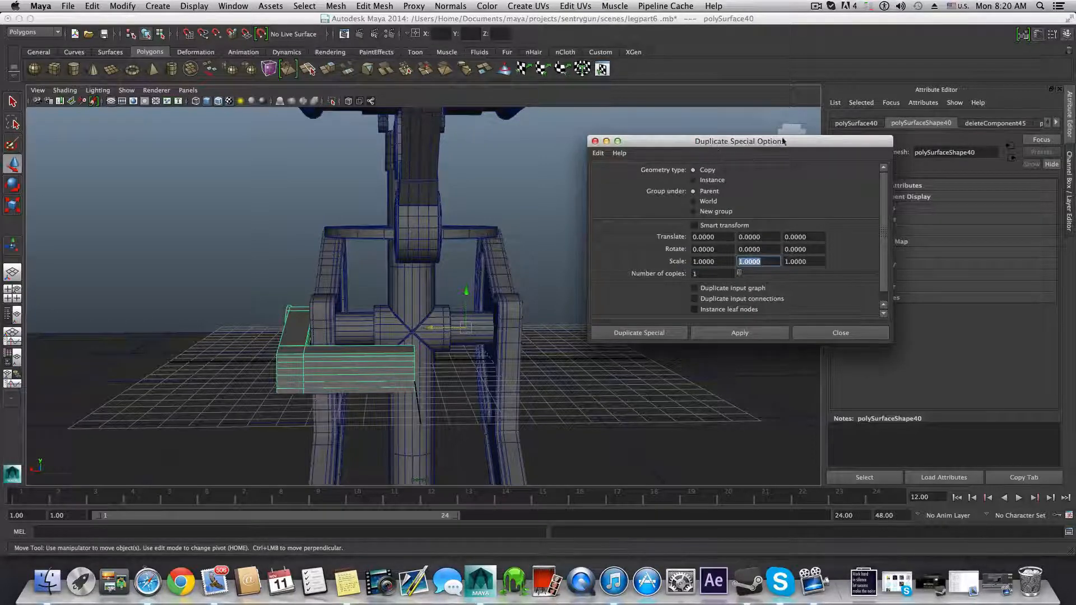
left_click_drag(783, 141, 724, 139)
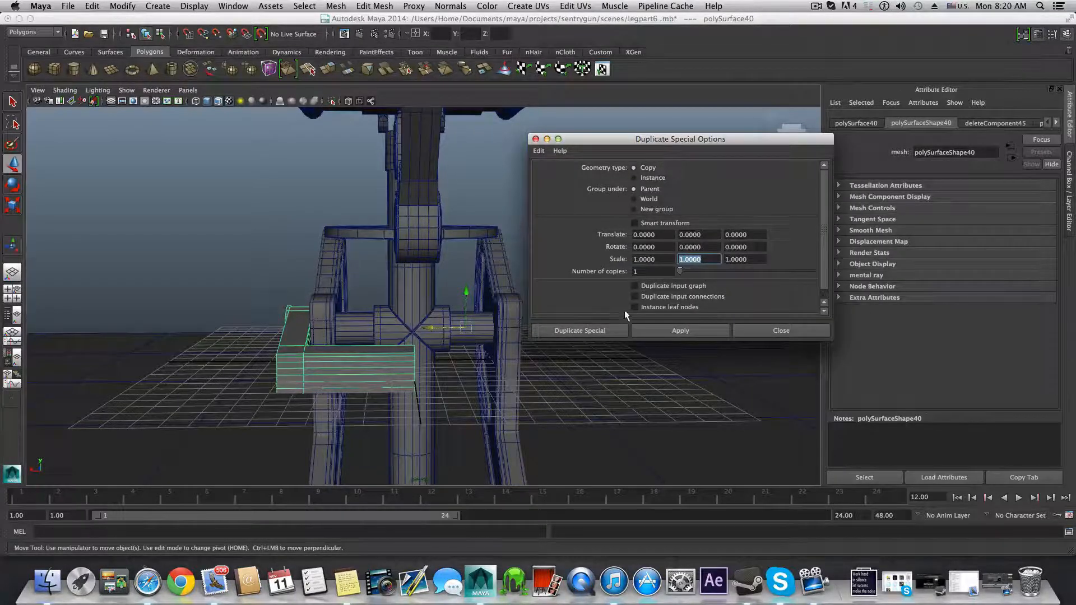
left_click_drag(611, 442, 605, 437, "alt")
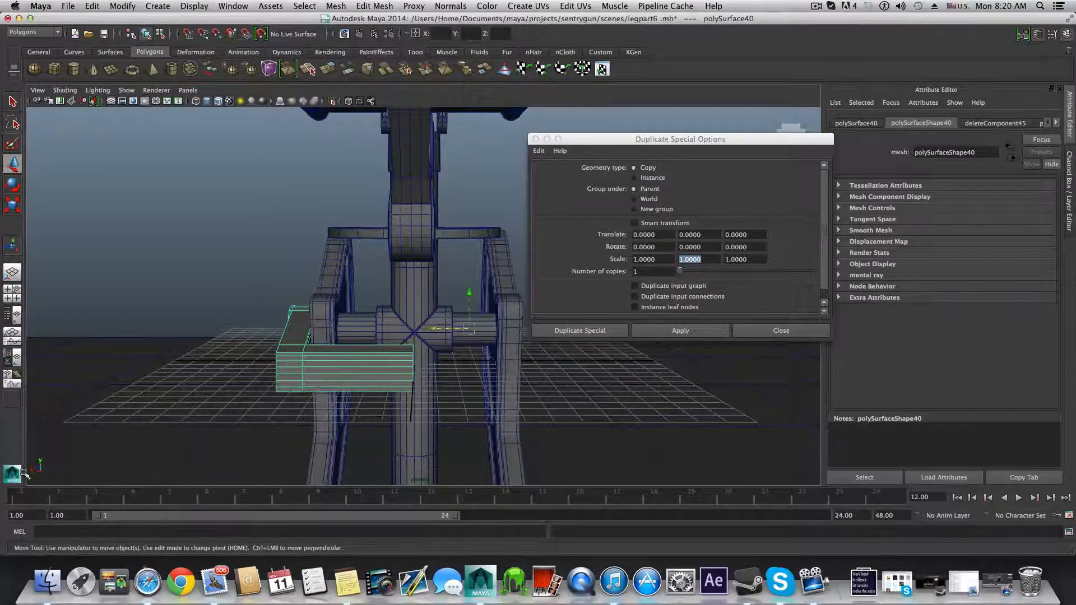
left_click(581, 260)
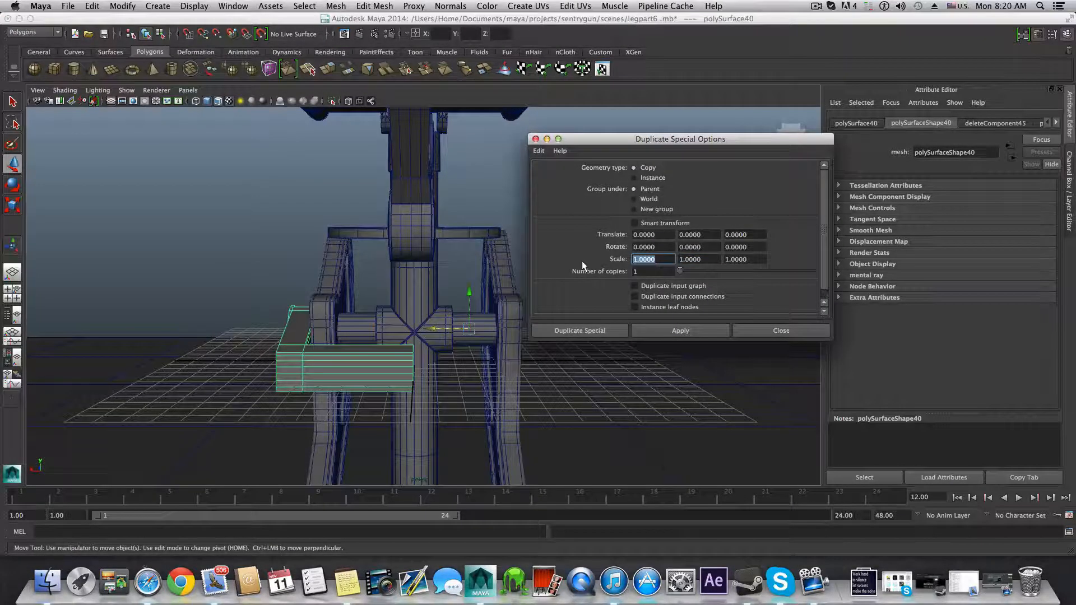
key("shift+Tab")
type("-1")
left_click(691, 326)
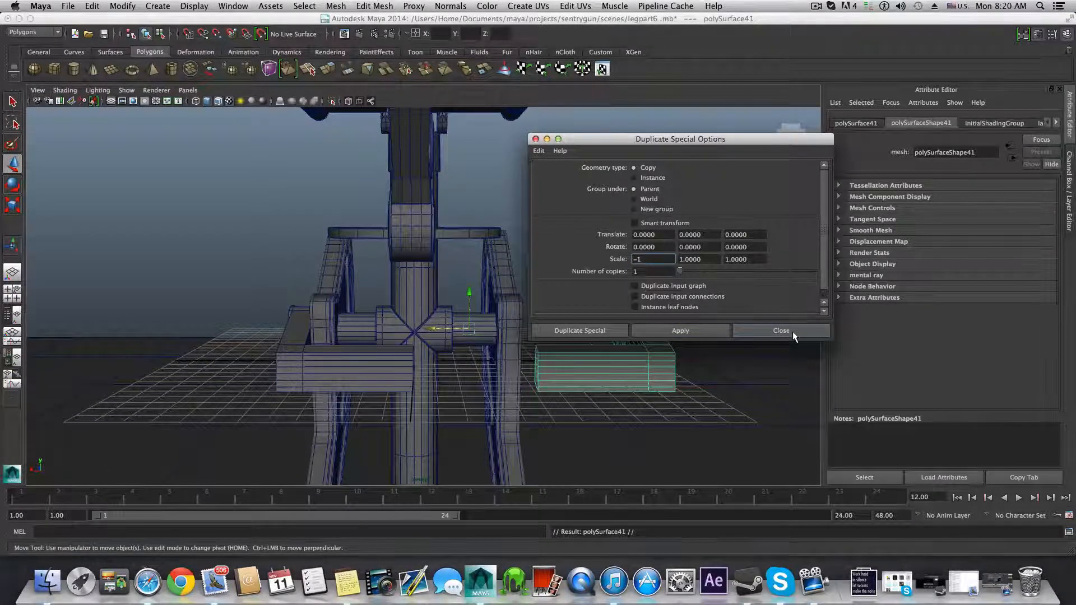
left_click(735, 331)
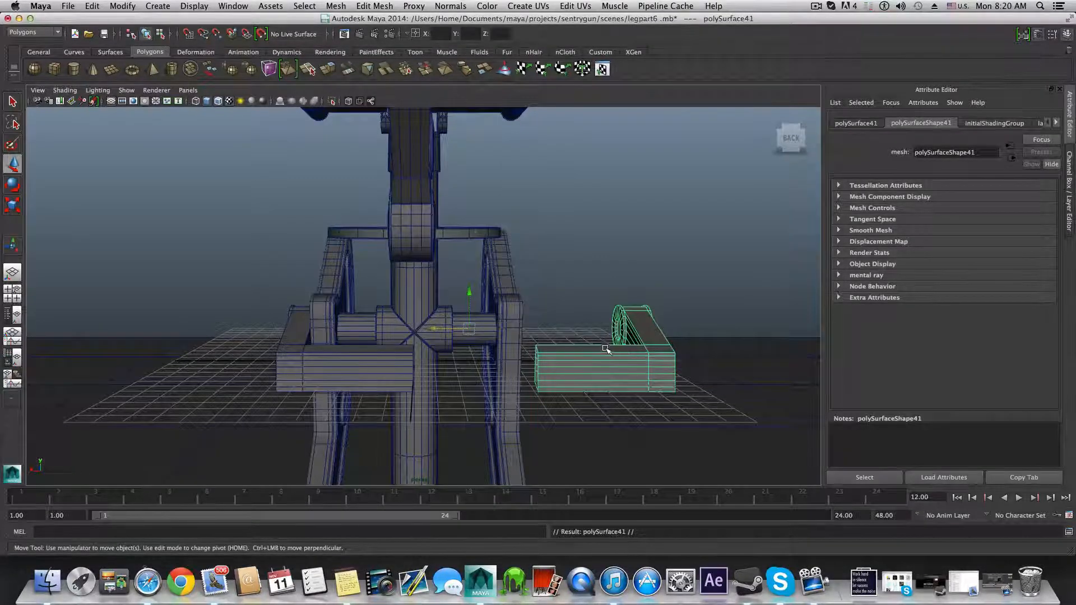
Step: Undo the mirrored copy and reselect the original arm as an object
key("z")
key("z")
key("z")
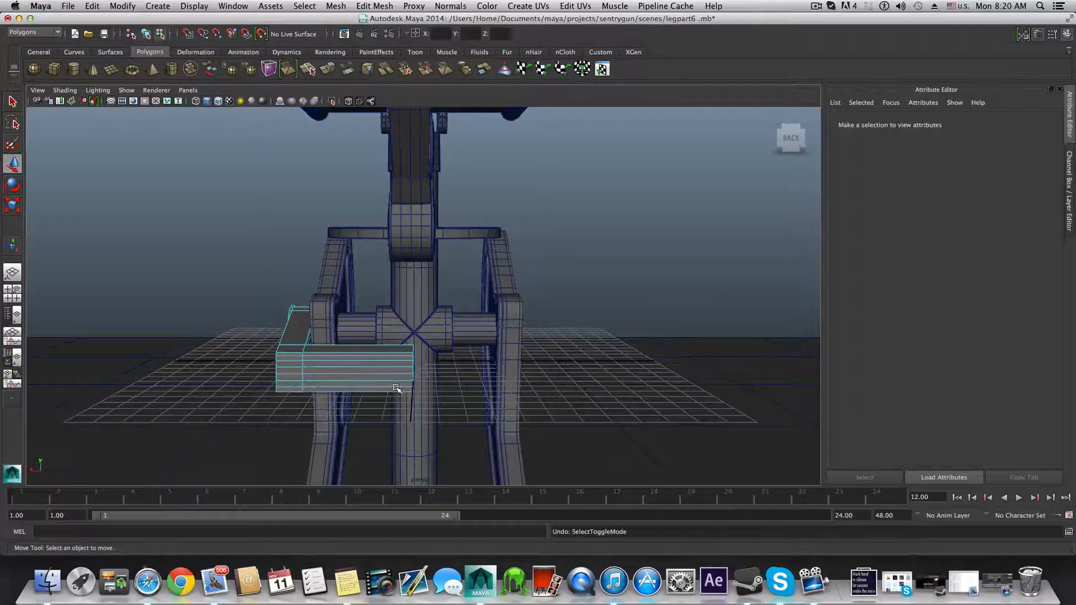
key("F8")
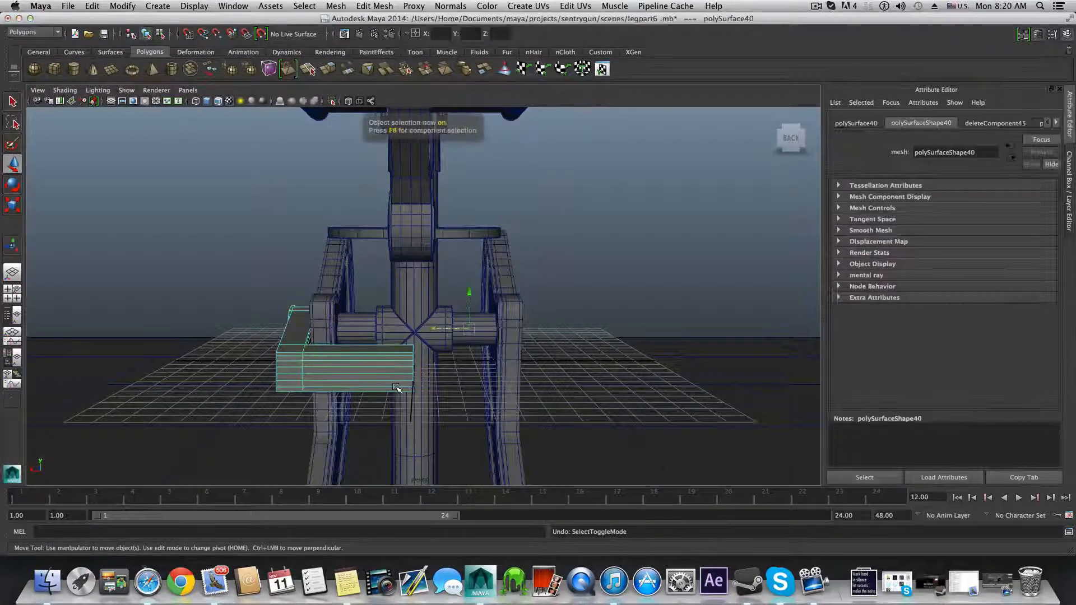
Step: Center the arm's pivot on its own geometry
left_click_drag(396, 387, 372, 394, "alt")
right_click_drag(494, 376, 611, 376, "alt")
left_click_drag(409, 358, 460, 333, "alt")
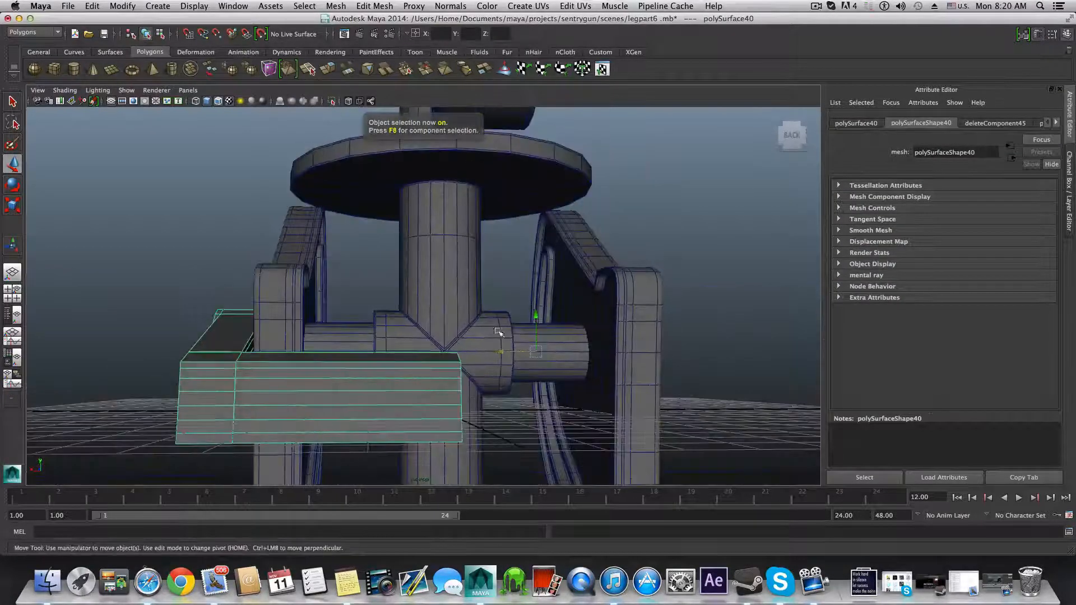
left_click_drag(535, 357, 529, 322, "alt")
left_click(114, 7)
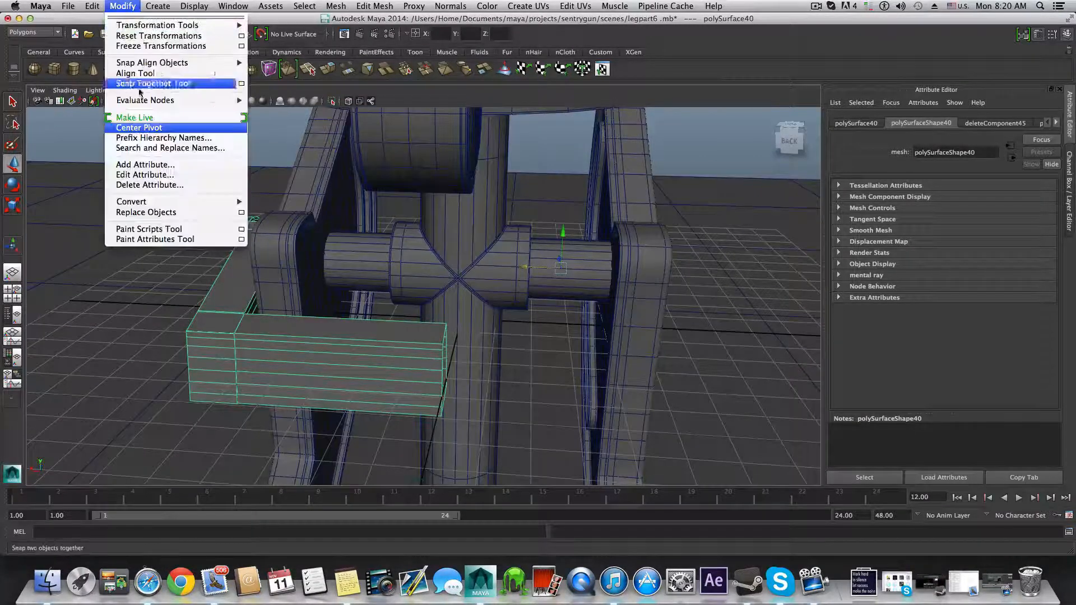
left_click(143, 129)
left_click_drag(357, 291, 367, 275, "alt")
Step: Try mirroring the arm about its centred pivot with Duplicate Special, and undo the copy
left_click(68, 6)
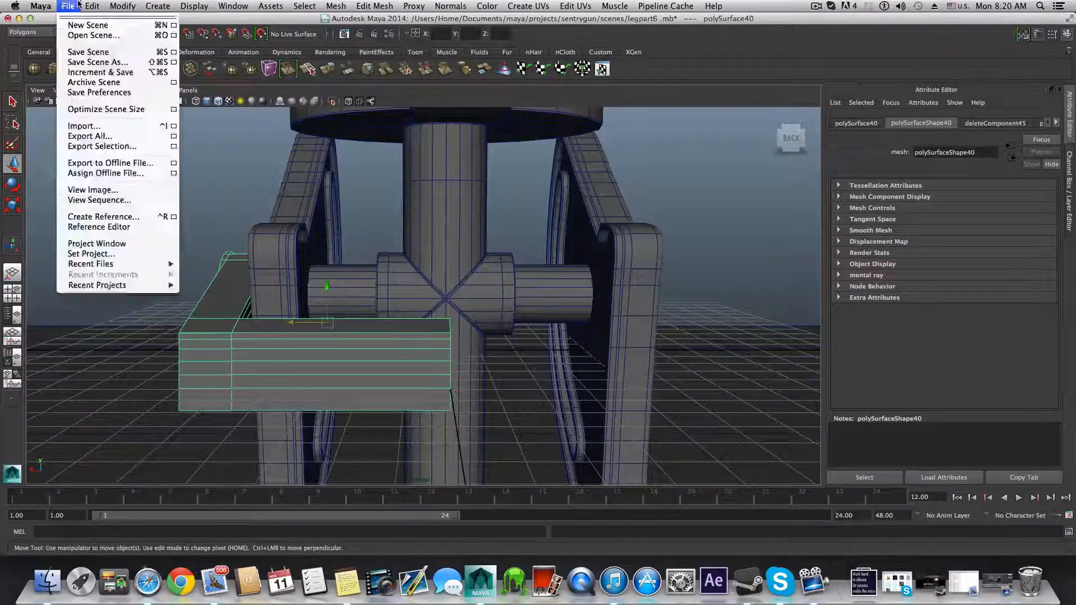
mouse_move(92, 5)
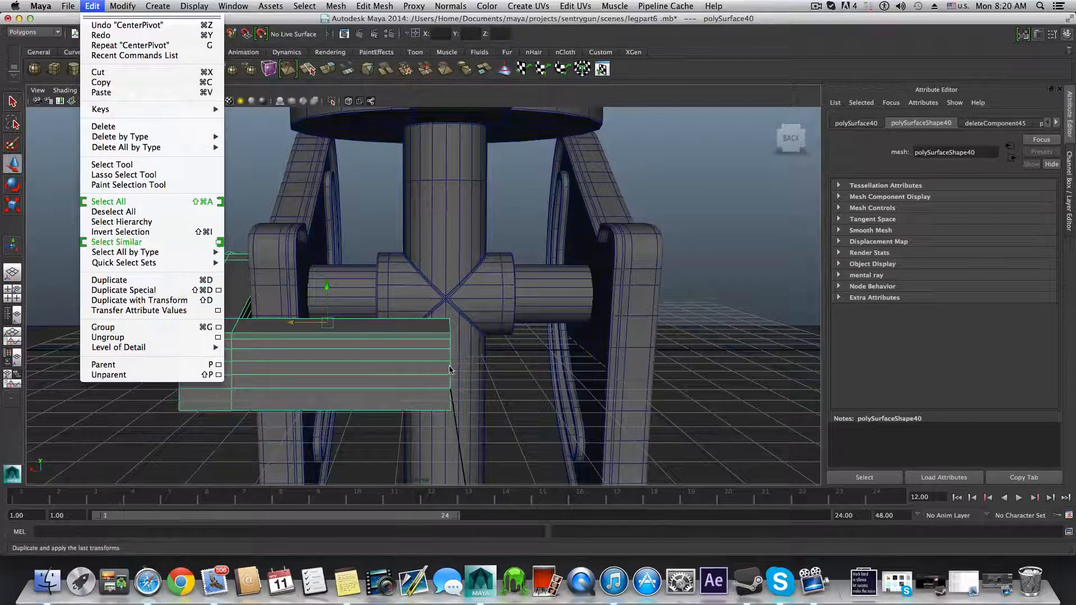
left_click(160, 301)
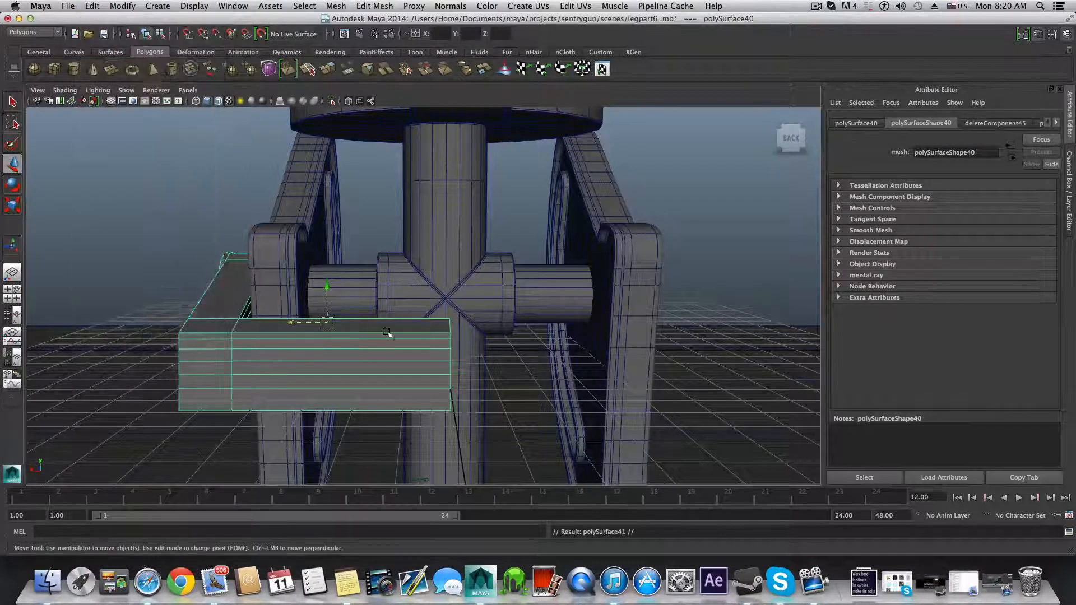
middle_click_drag(327, 324, 432, 312, "alt")
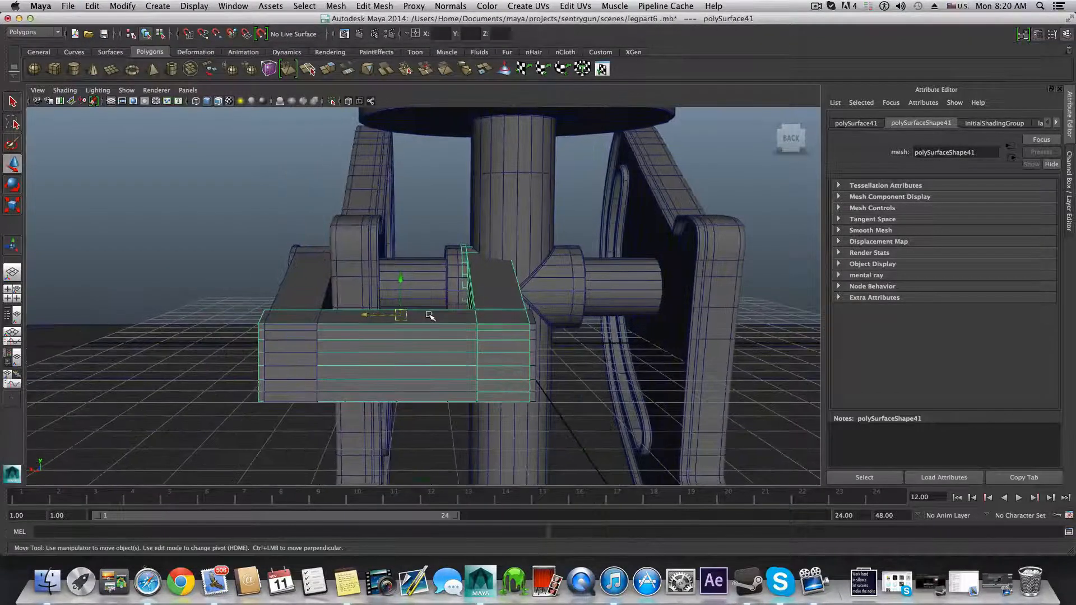
key("z")
Step: Move the arm's pivot to the crossbar's open inner end on the centre line, at about X 0.002
left_click_drag(432, 319, 299, 325, "alt")
right_click_drag(561, 346, 429, 312, "alt")
left_click_drag(423, 329, 367, 311, "alt")
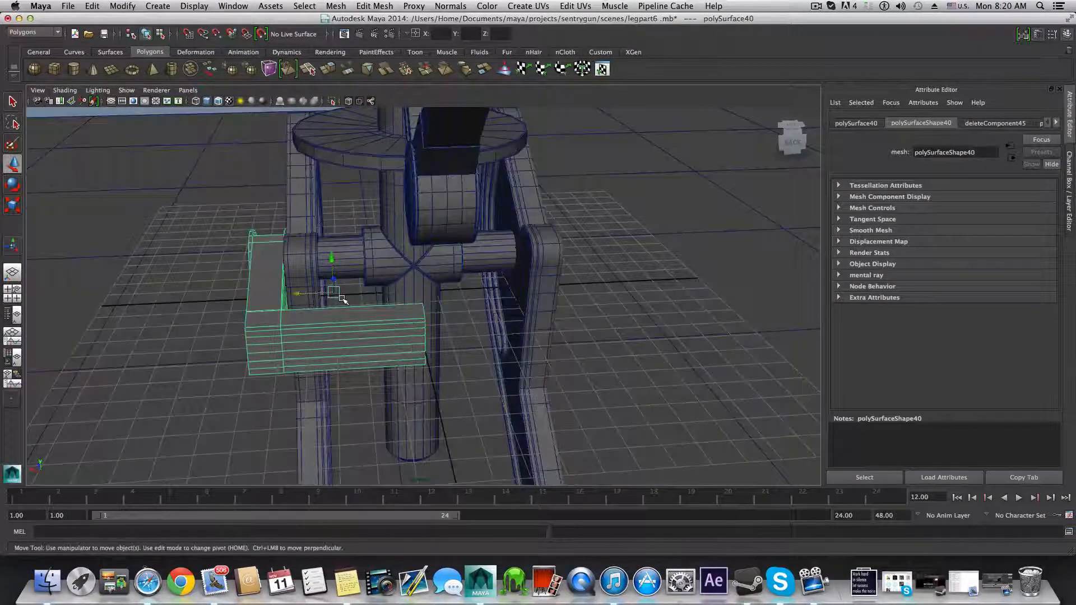
key("Home")
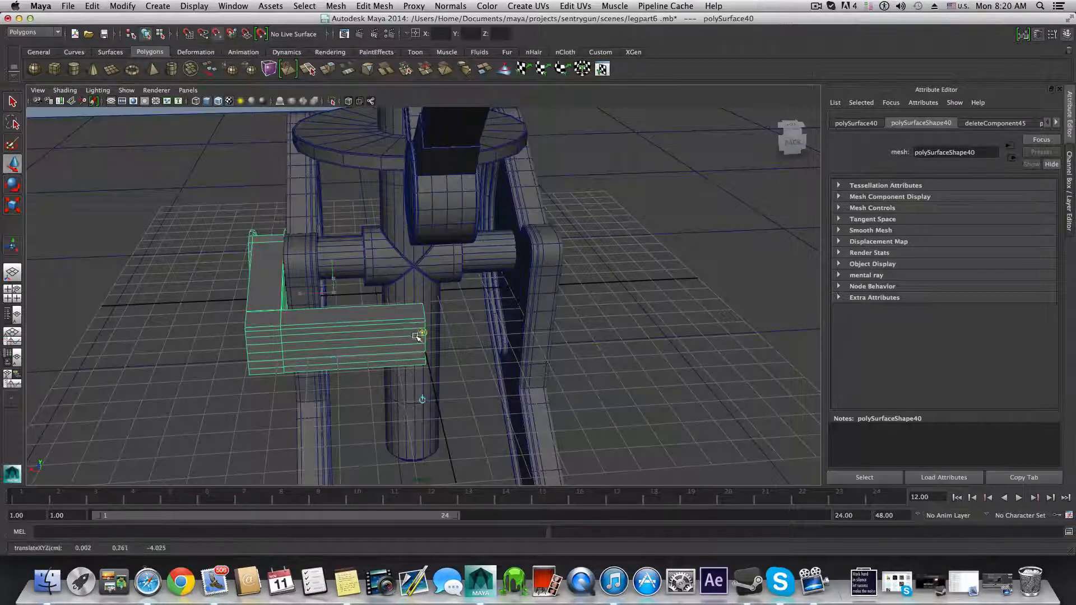
mouse_move(410, 329)
left_mouse_down("alt")
mouse_move(333, 337)
mouse_move(432, 365)
mouse_move(414, 351)
mouse_move(427, 384)
mouse_move(415, 384)
mouse_move(523, 382)
mouse_move(403, 334)
left_mouse_up("alt")
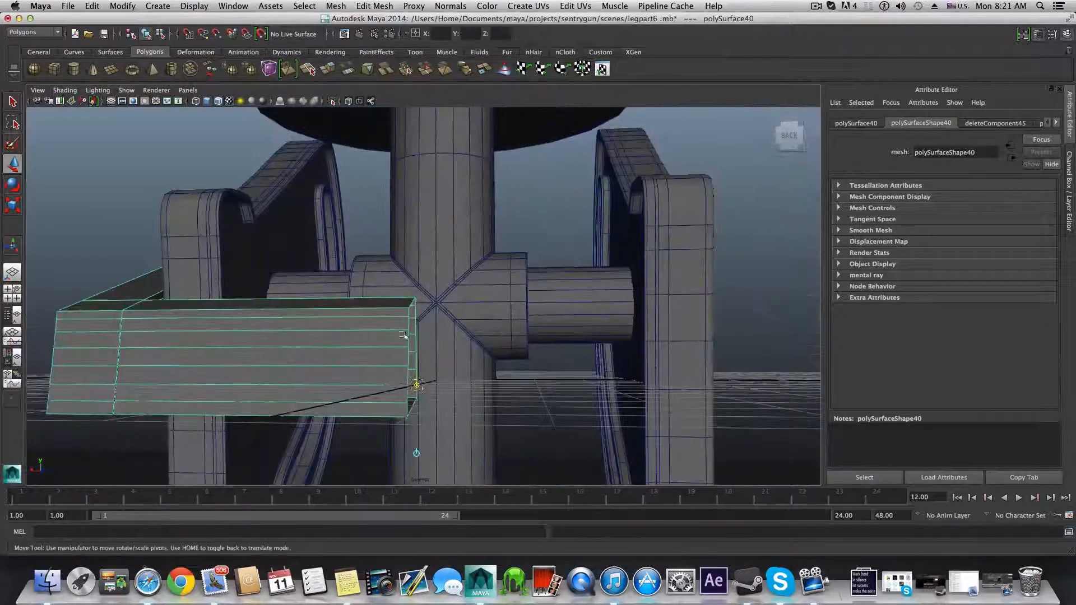
left_click_drag(414, 371, 437, 323, "alt")
key("Home")
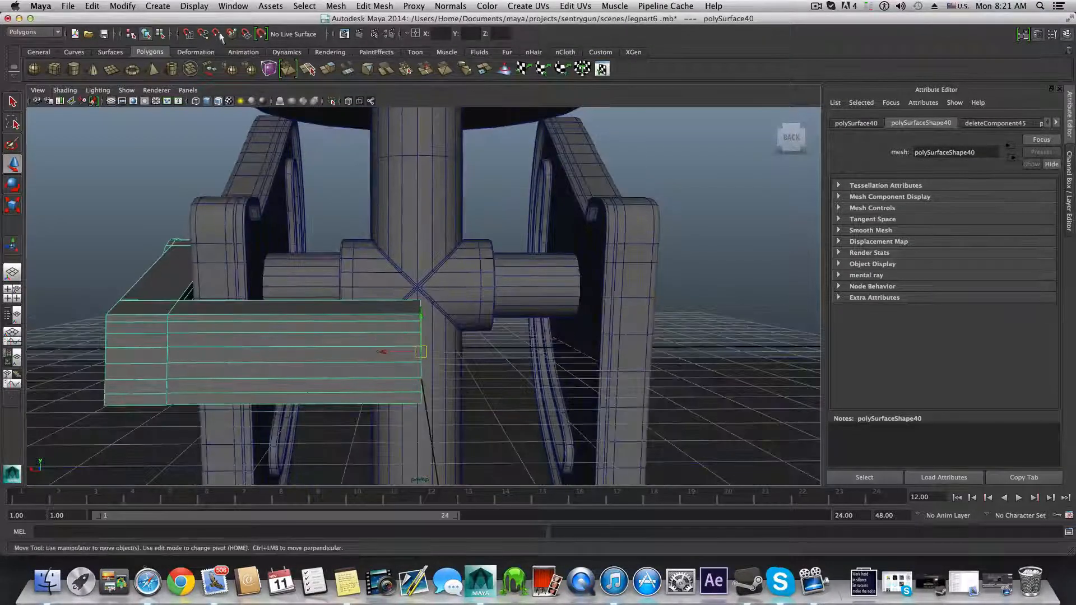
Step: Create the mirrored other half of the arm and crossbar with Duplicate Special, reusing the stored options
left_click(126, 6)
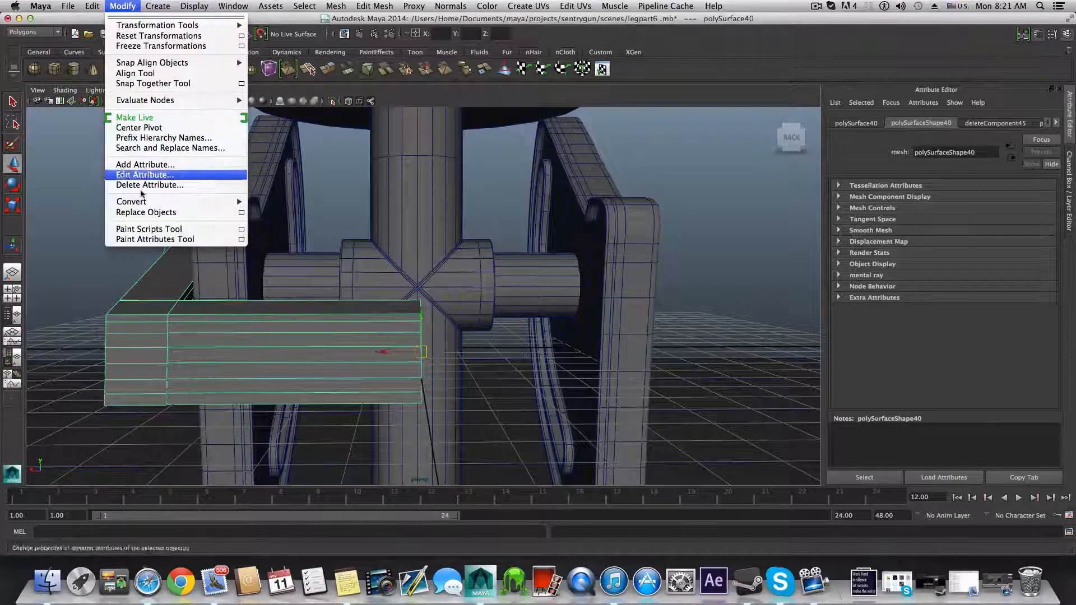
mouse_move(92, 5)
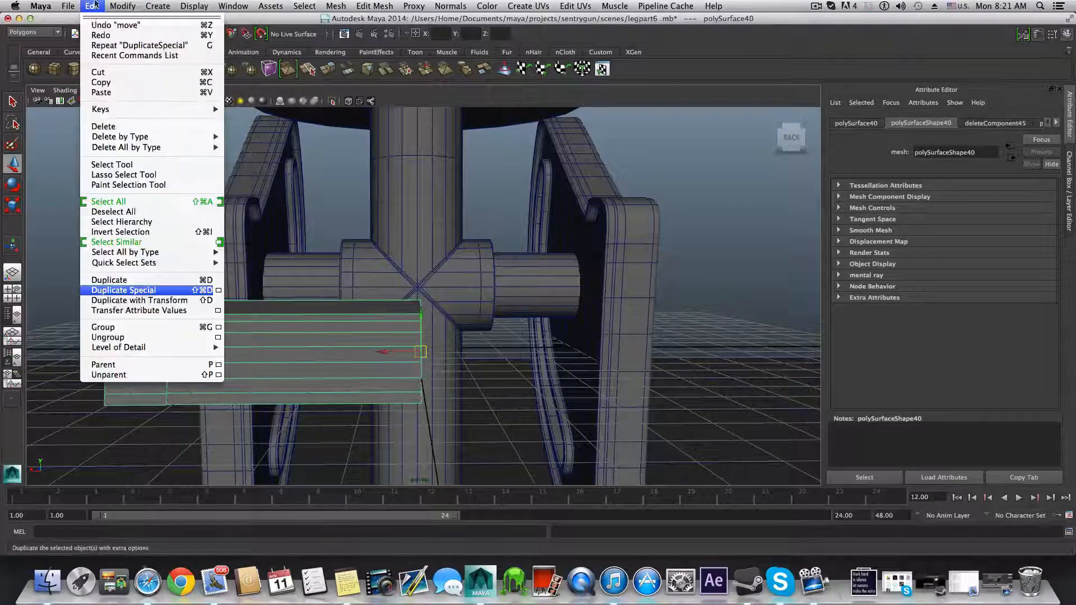
left_click(148, 290)
left_click_drag(360, 336, 413, 356, "alt")
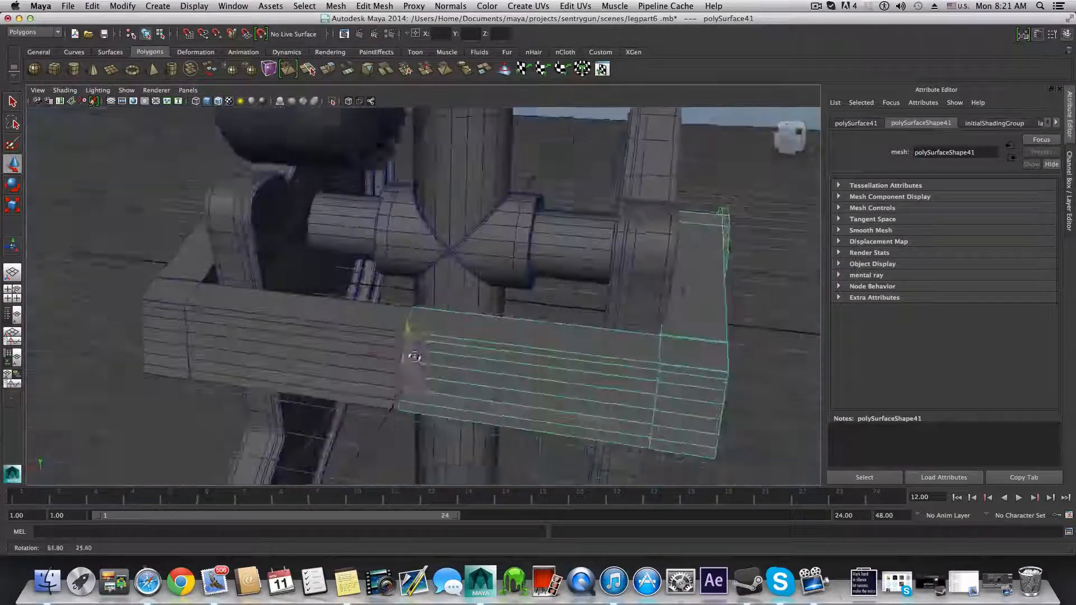
Step: Select the original arm half together with its mirrored copy
right_click_drag(413, 355, 630, 380, "alt")
left_click_drag(630, 379, 448, 351, "alt")
scroll(440, 354, "down", 4)
left_click(379, 322, "shift")
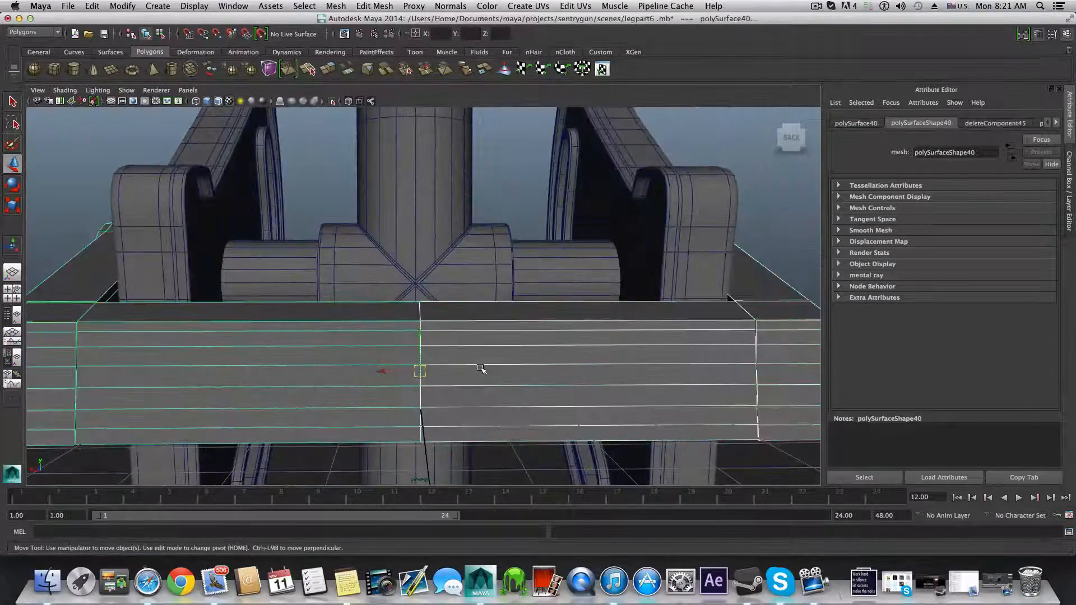
Step: Combine the two bracket halves into one mesh and merge the vertices along their centre seam
scroll(480, 368, "down", 6)
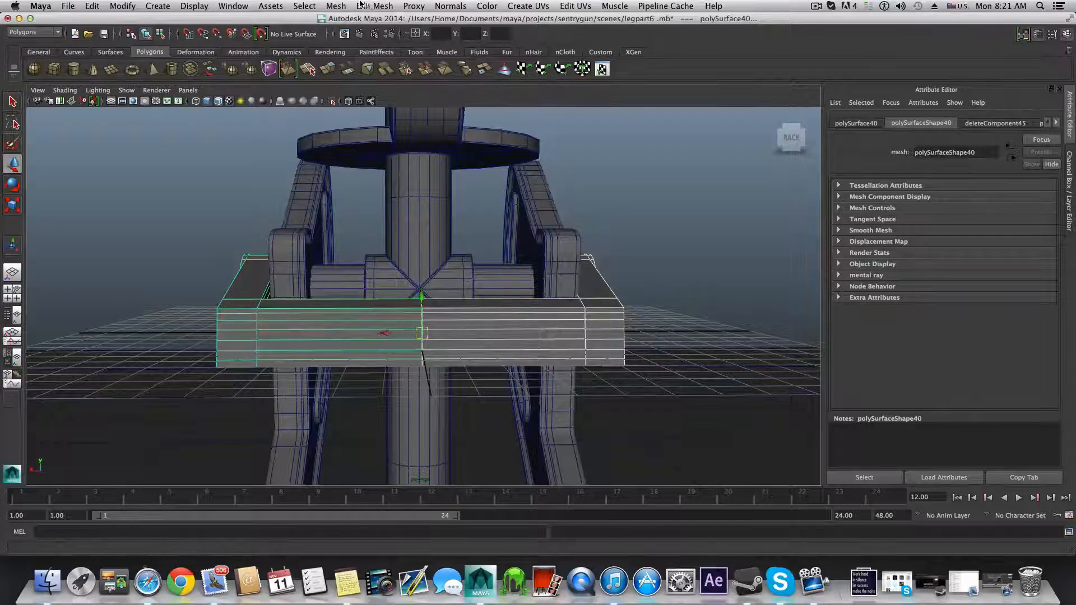
left_click(336, 5)
left_click(359, 21)
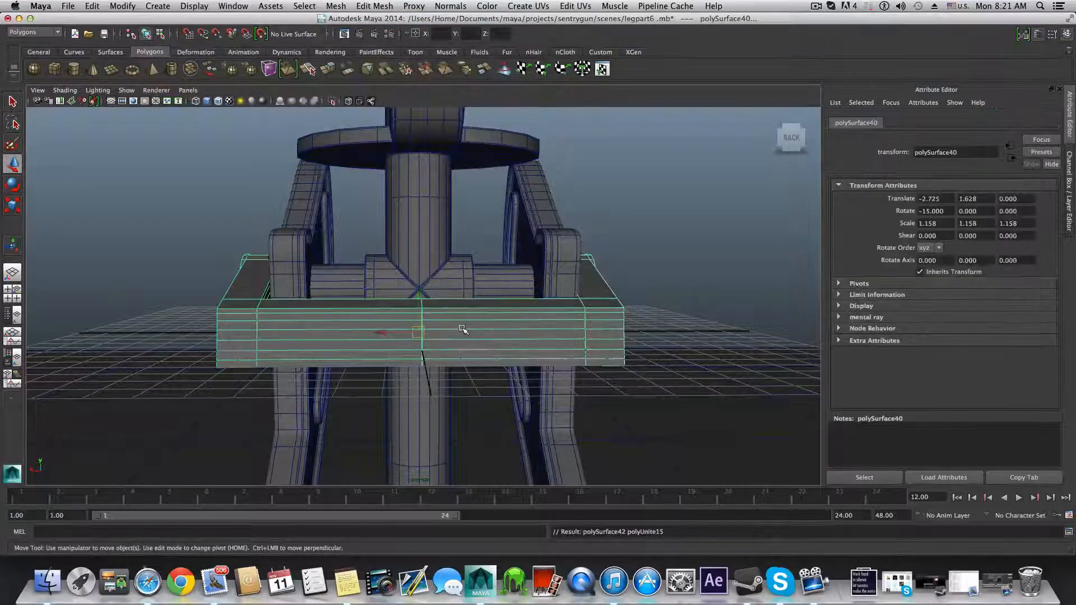
right_click_drag(463, 330, 404, 337)
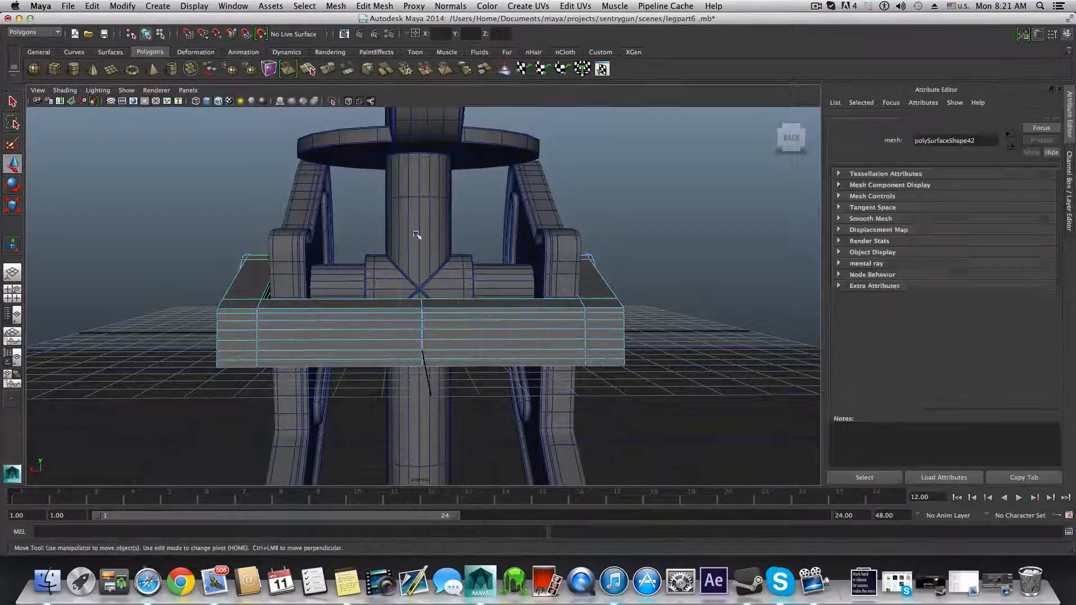
left_click(374, 5)
left_click(398, 300)
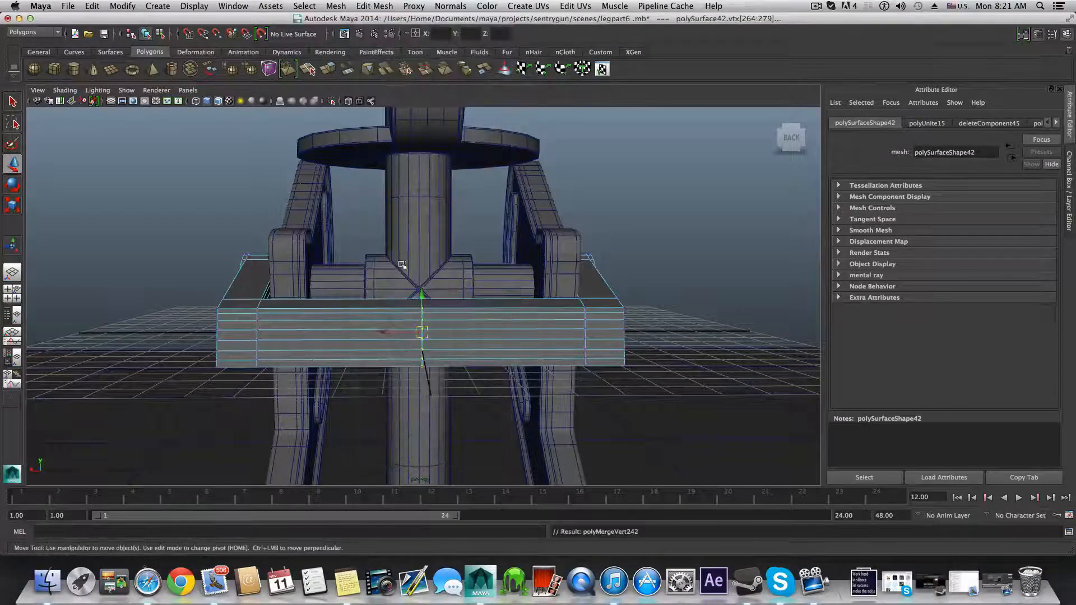
key("F8")
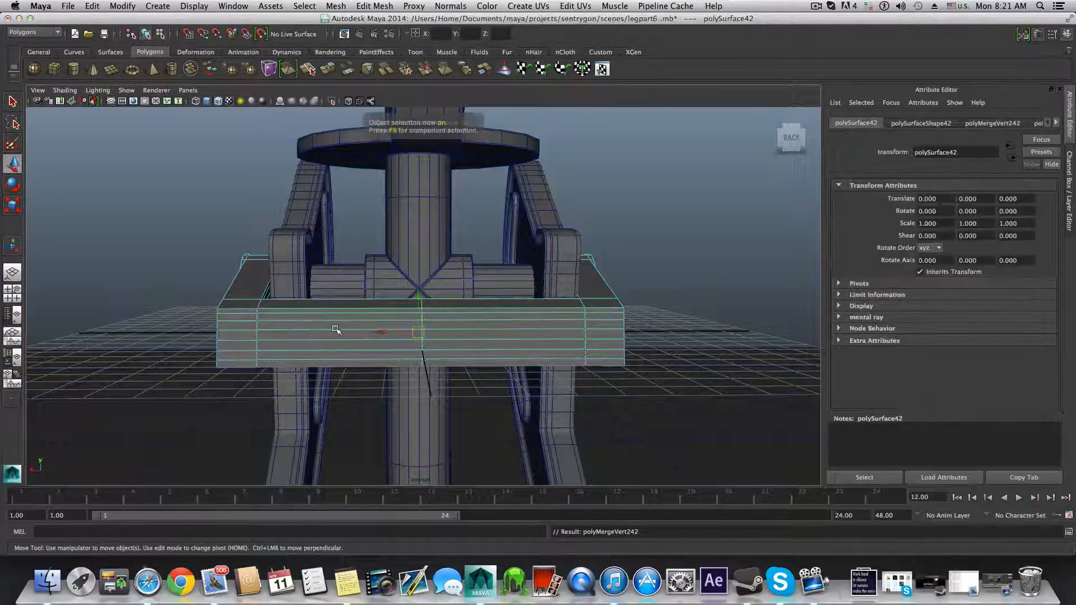
Step: Insert an edge loop tight against the bracket's outer corner where the side arm meets the crossbar
left_click_drag(335, 329, 461, 322, "alt")
right_click_drag(461, 321, 617, 338, "alt")
right_click_drag(526, 343, 577, 360, "alt")
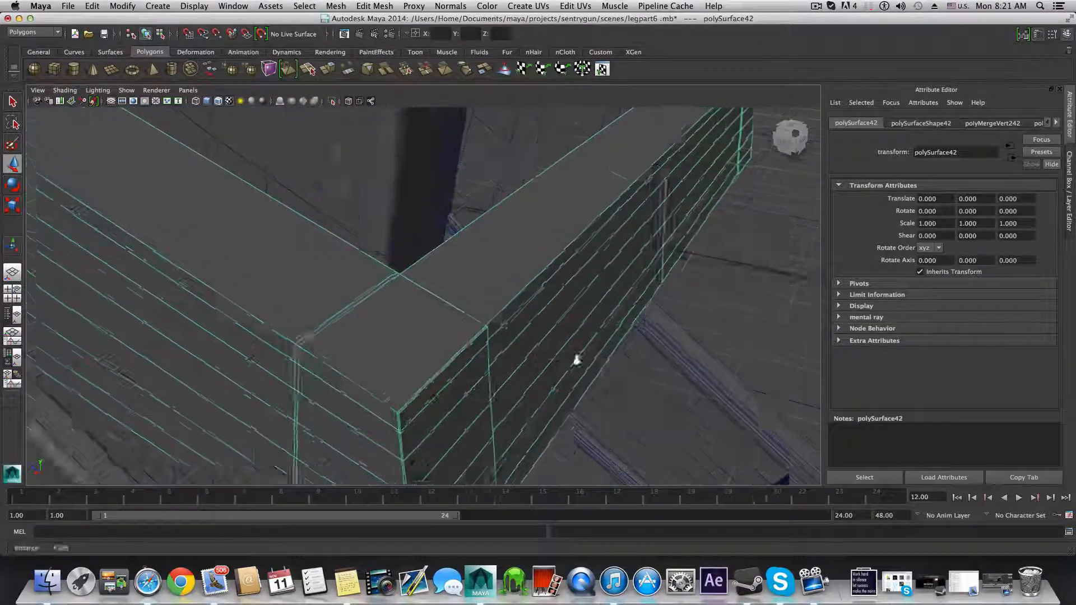
left_click_drag(577, 360, 615, 319, "alt")
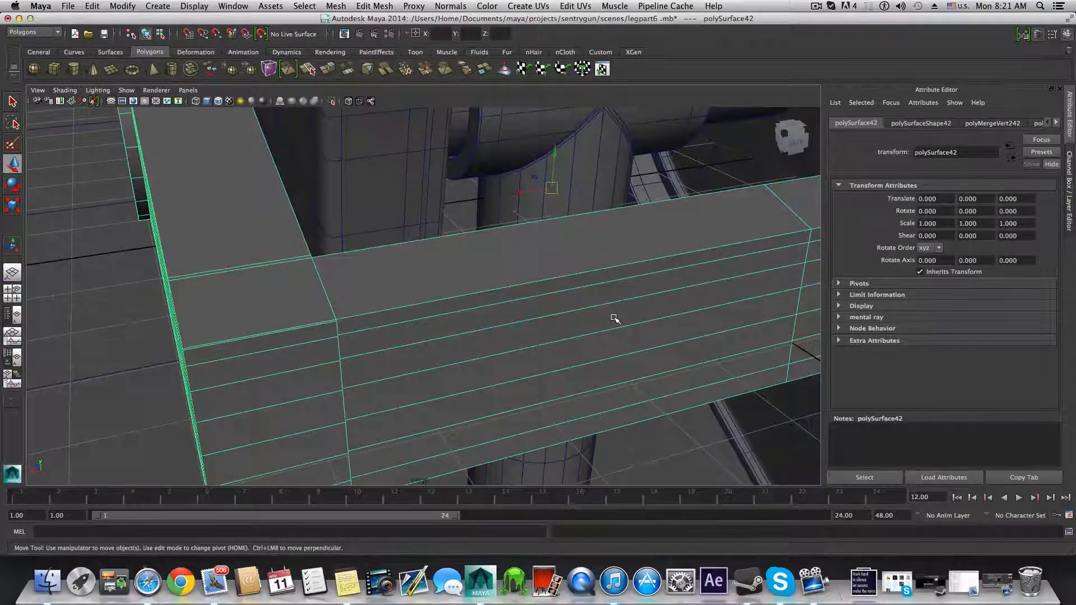
right_click_drag(615, 319, 521, 331, "shift")
left_click_drag(469, 336, 614, 322, "alt")
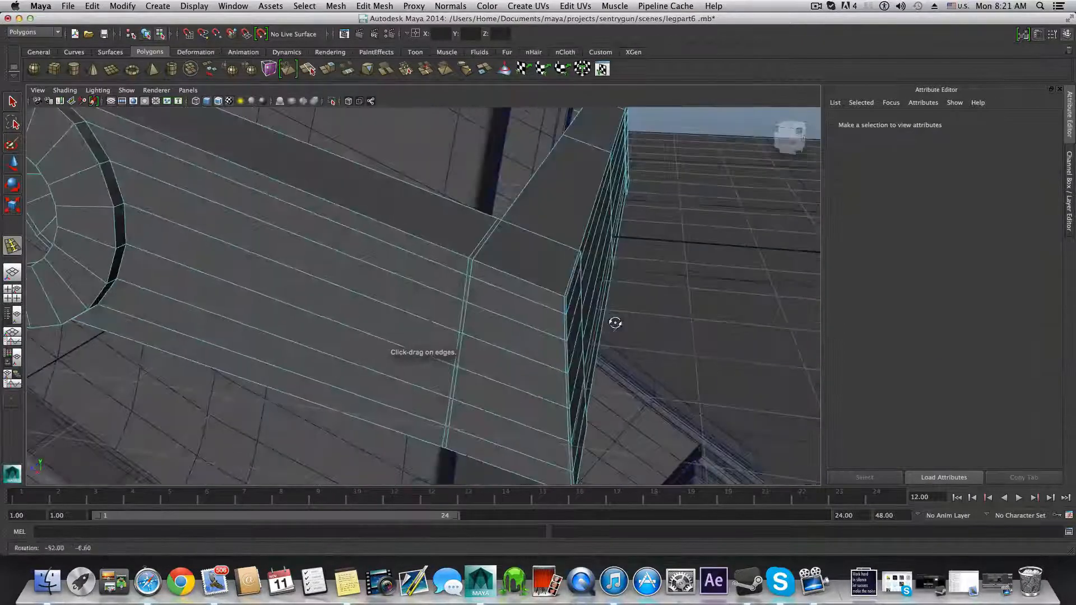
left_click_drag(549, 321, 503, 316, "alt")
right_click_drag(561, 325, 663, 333, "alt")
mouse_move(663, 332)
left_mouse_down("alt")
mouse_move(607, 315)
mouse_move(636, 314)
mouse_move(648, 332)
left_mouse_up("alt")
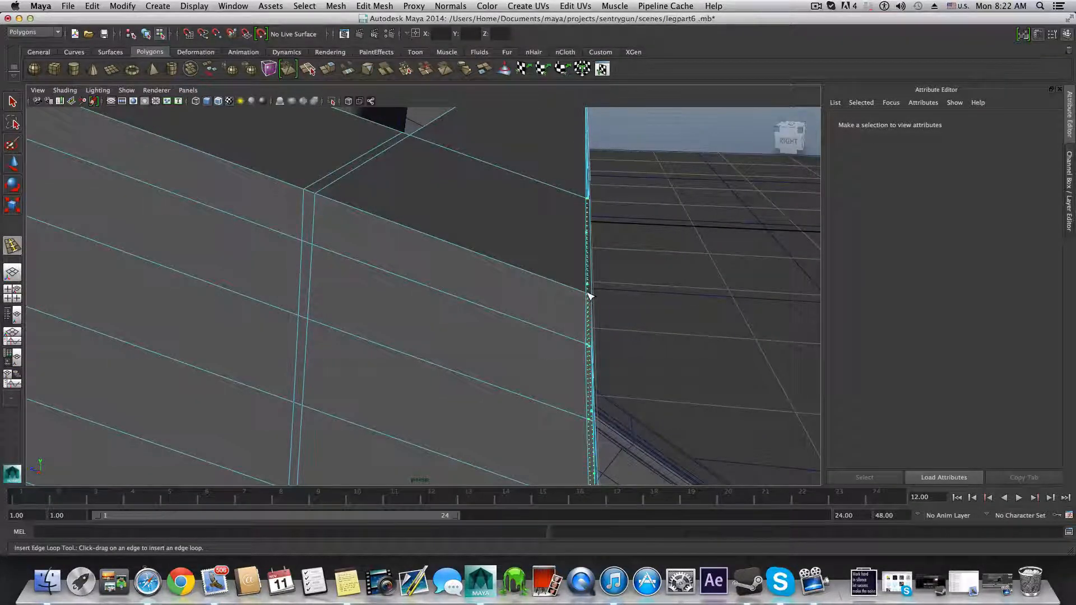
left_click(590, 296)
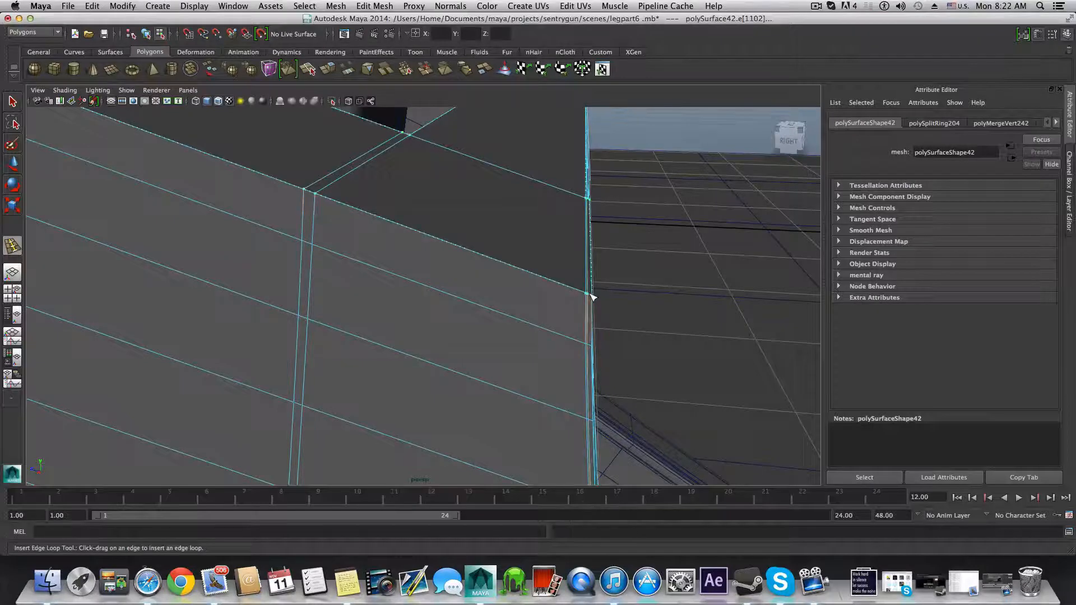
Step: Insert further supporting edge loops beside the outer corner and the inner joint between that arm and the crossbar
key("ctrl+z")
scroll(594, 305, "up", 5)
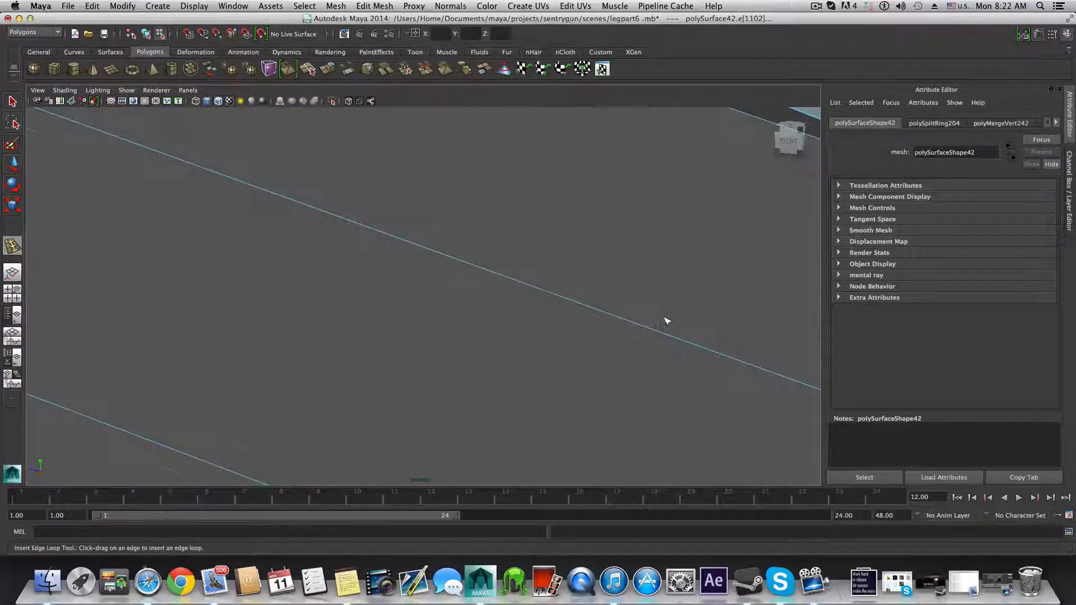
middle_click_drag(665, 319, 548, 314, "alt")
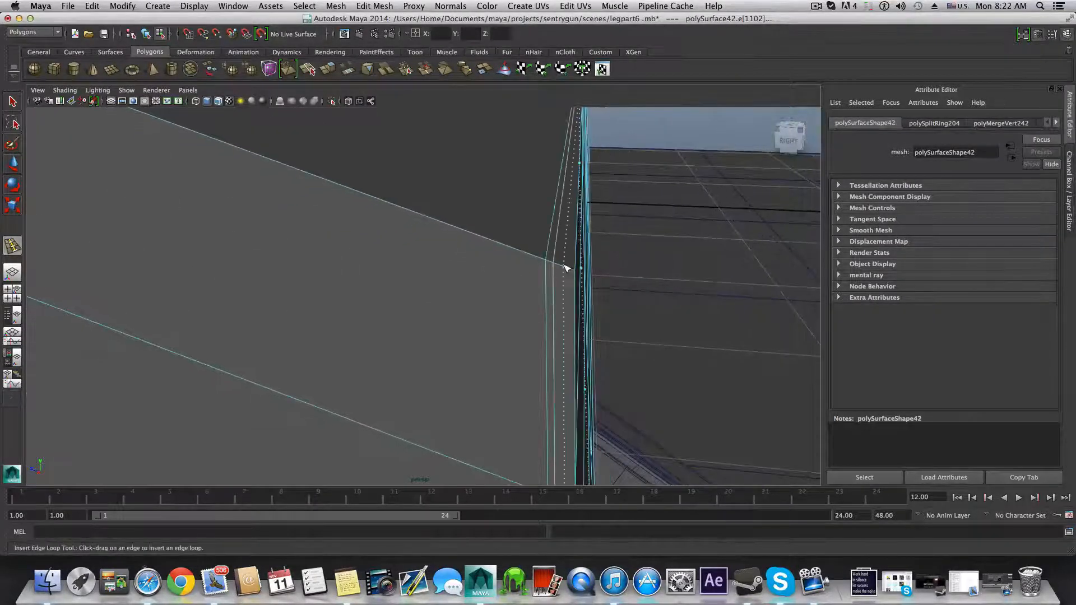
left_click_drag(566, 269, 573, 275)
left_click_drag(637, 293, 663, 292, "alt")
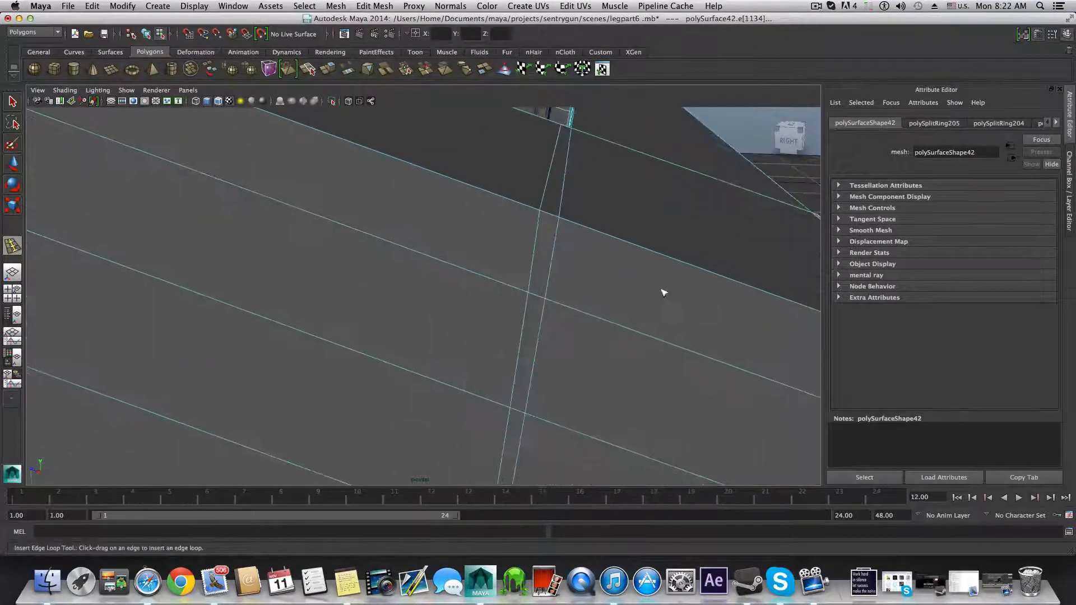
middle_click_drag(553, 250, 531, 282, "alt")
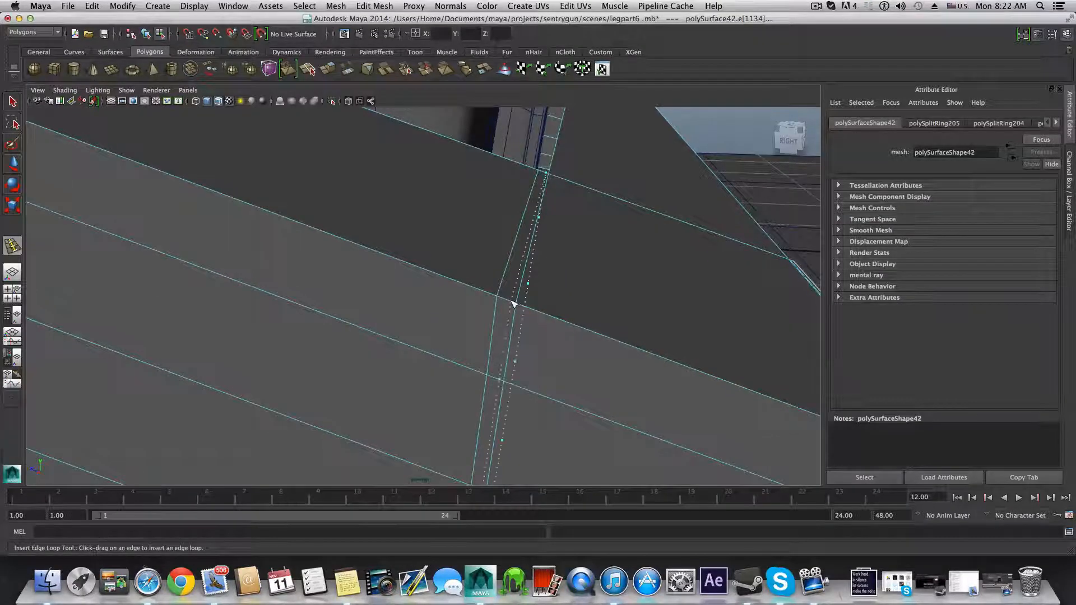
left_click_drag(513, 303, 536, 298)
Step: Insert an edge loop beside the inner corner joint of the opposite arm to match the first side
left_click_drag(535, 297, 708, 322, "alt")
left_click_drag(738, 398, 700, 395, "alt")
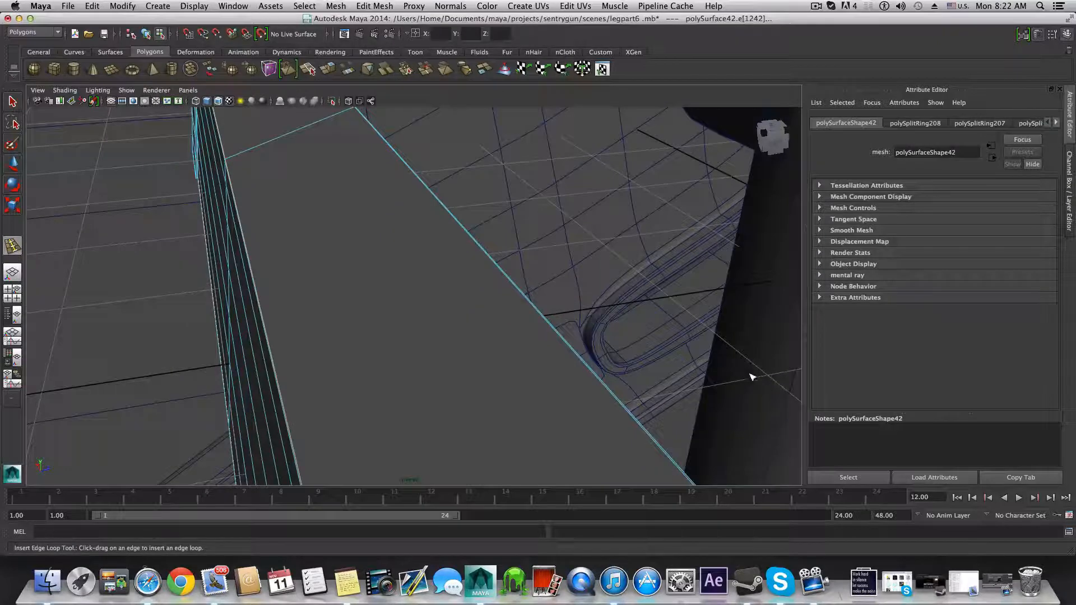
right_click_drag(734, 368, 637, 351, "alt")
left_click_drag(637, 351, 600, 338, "alt")
right_click_drag(600, 338, 597, 339, "alt")
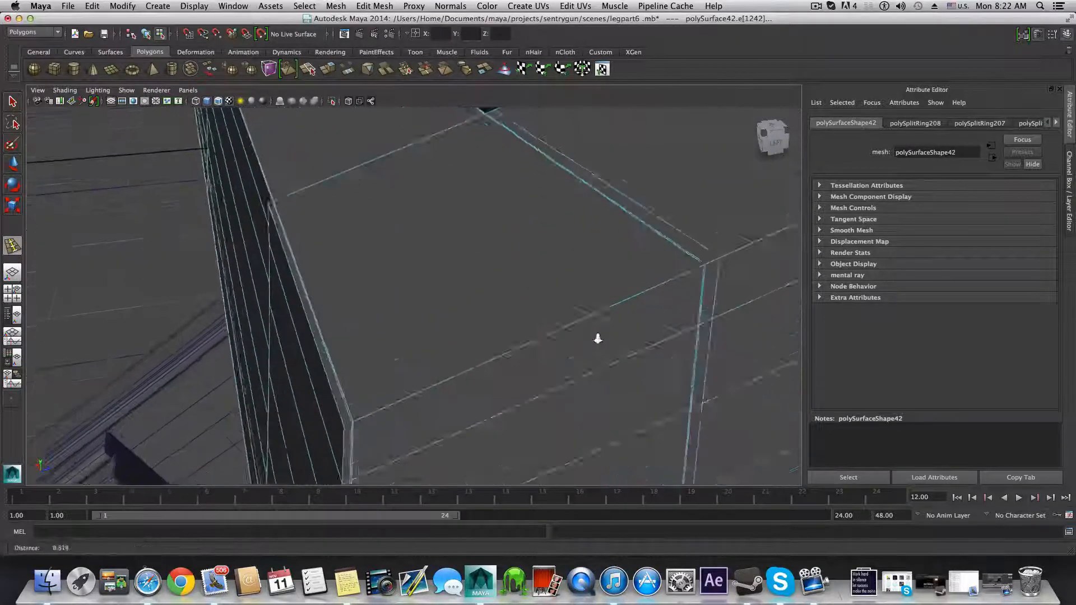
left_click_drag(598, 338, 588, 341, "alt")
middle_click_drag(589, 341, 630, 347, "alt")
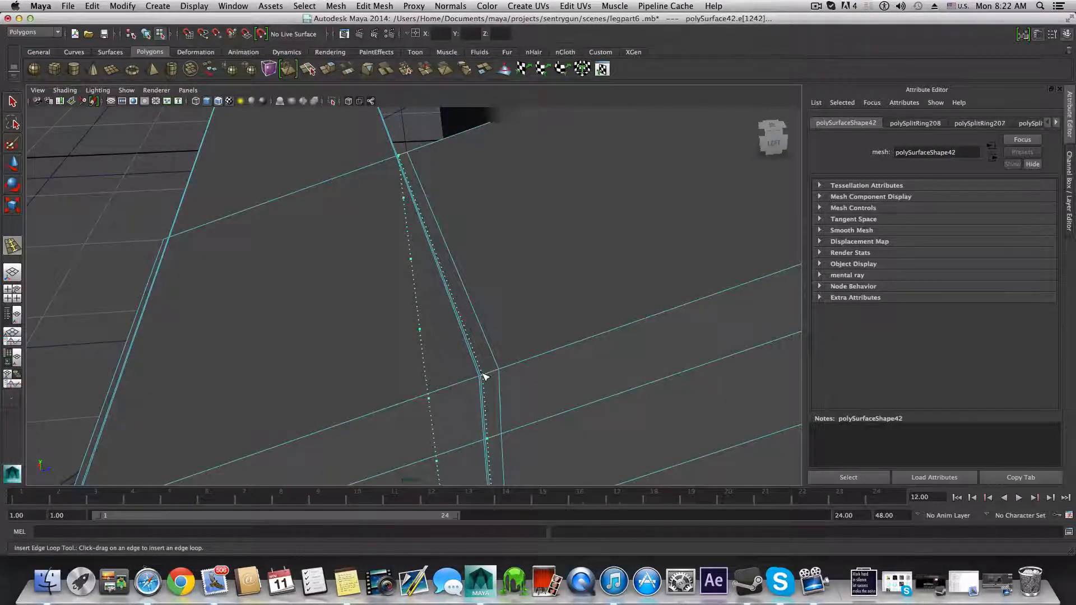
left_click_drag(485, 376, 485, 375)
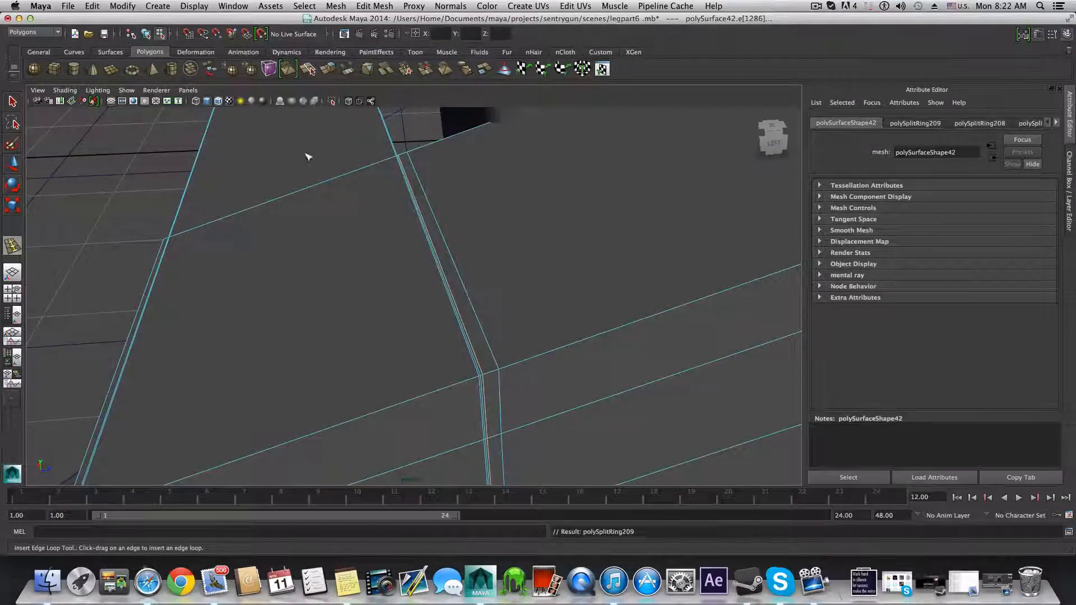
Step: Insert supporting edge loops on the crossbar close to the corner joints at both of its ends
middle_click_drag(298, 121, 415, 380, "alt")
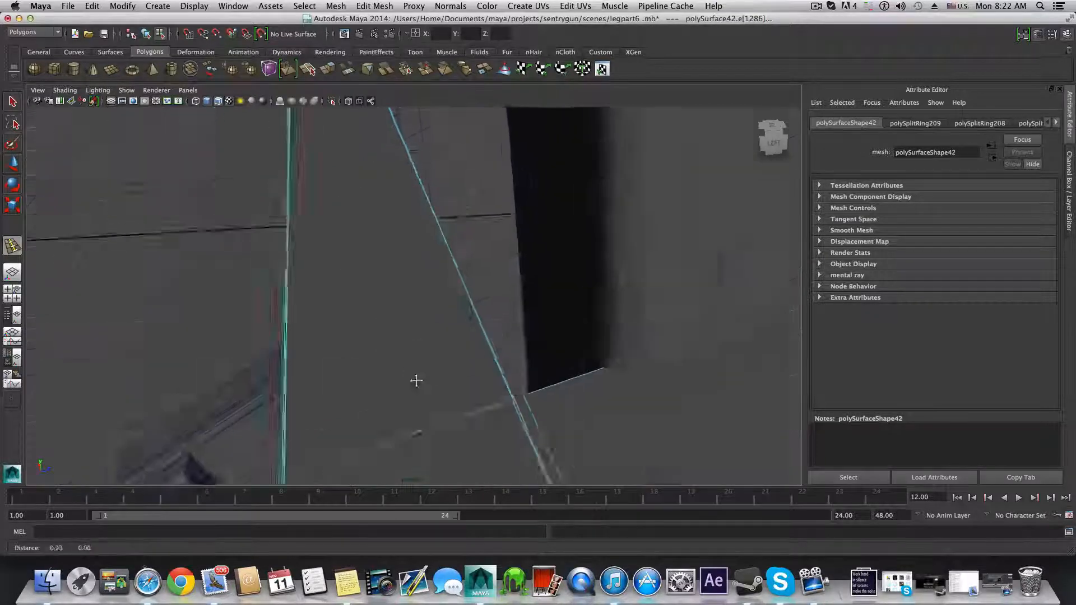
right_click_drag(415, 379, 335, 279, "alt")
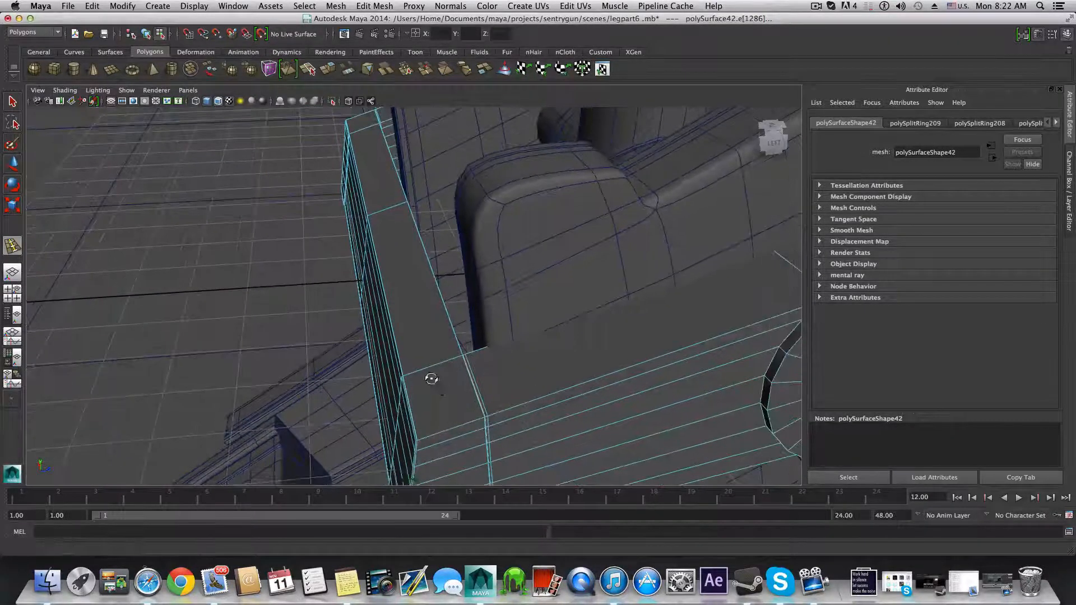
left_click_drag(432, 377, 403, 310, "alt")
middle_click_drag(403, 310, 518, 428, "alt")
right_click_drag(519, 429, 533, 412, "alt")
middle_click_drag(501, 418, 512, 381, "alt")
middle_click_drag(431, 345, 463, 366, "alt")
left_click_drag(463, 367, 533, 361, "alt")
left_click_drag(533, 361, 531, 299, "alt")
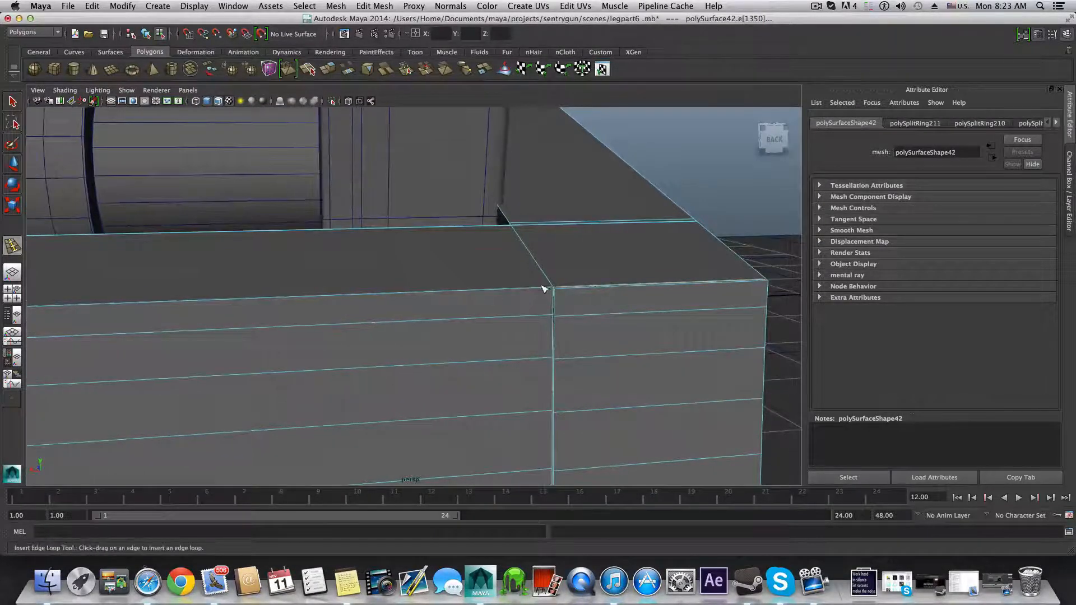
left_click_drag(554, 292, 540, 303)
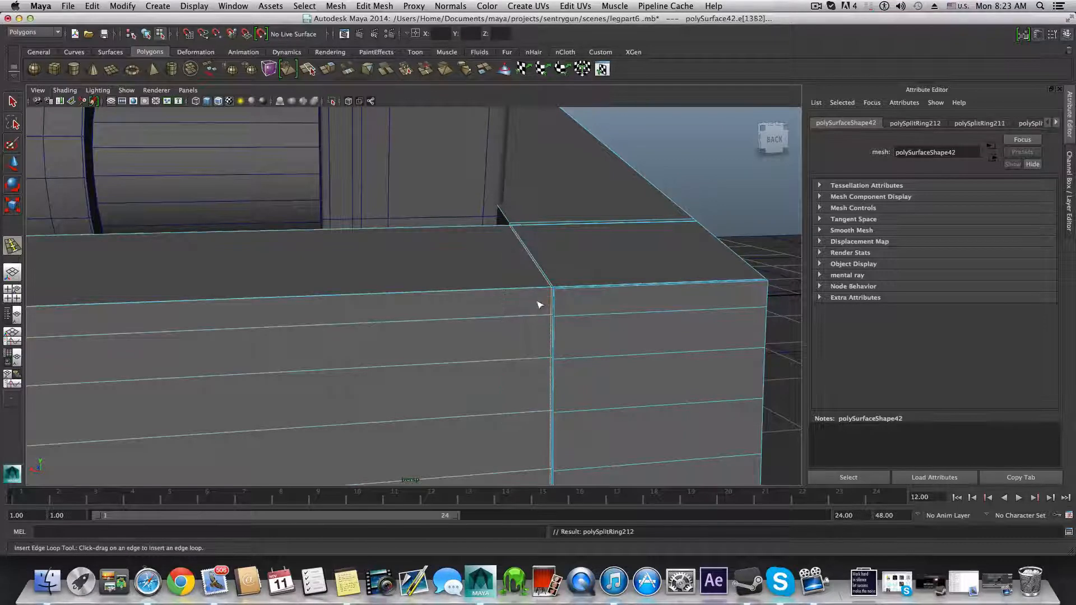
left_click_drag(281, 336, 253, 280, "alt")
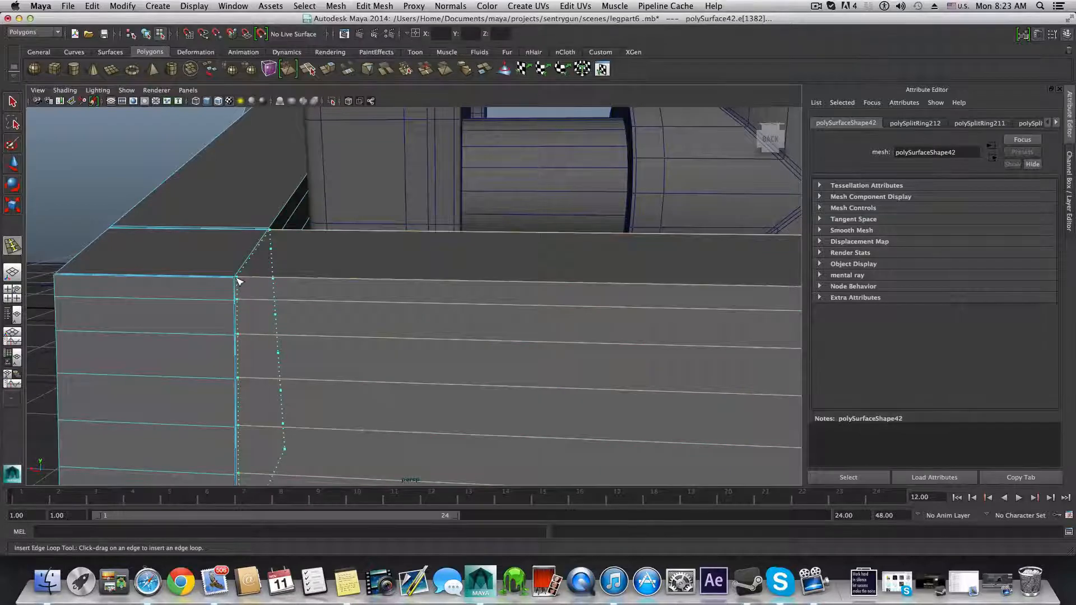
left_click_drag(238, 280, 325, 329)
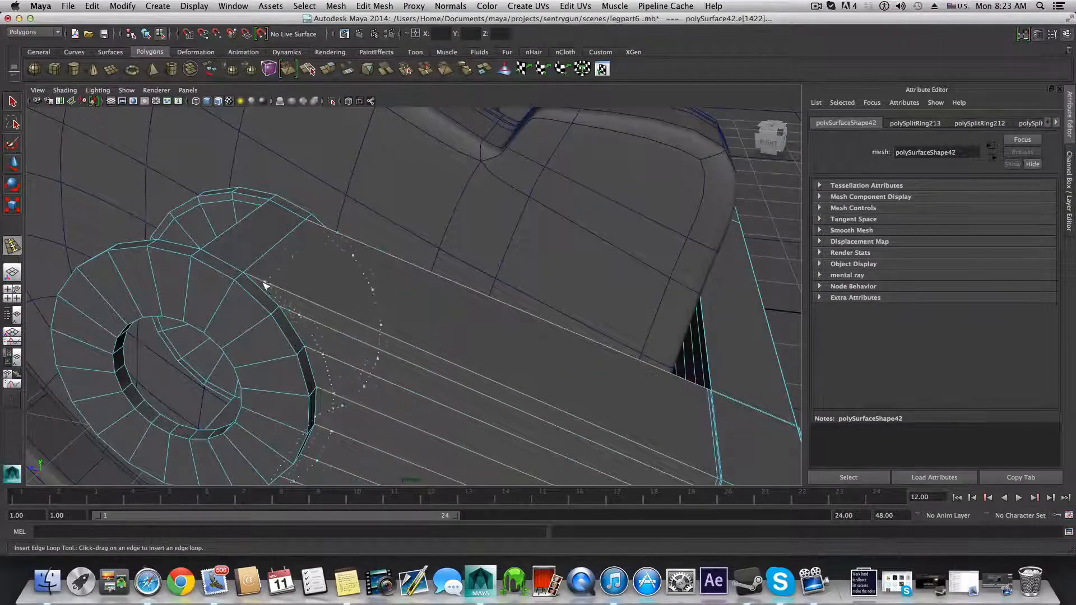
Step: Insert edge loops across the arm next to its round end and along the outer rim of the adjoining flange
left_click_drag(248, 278, 246, 276)
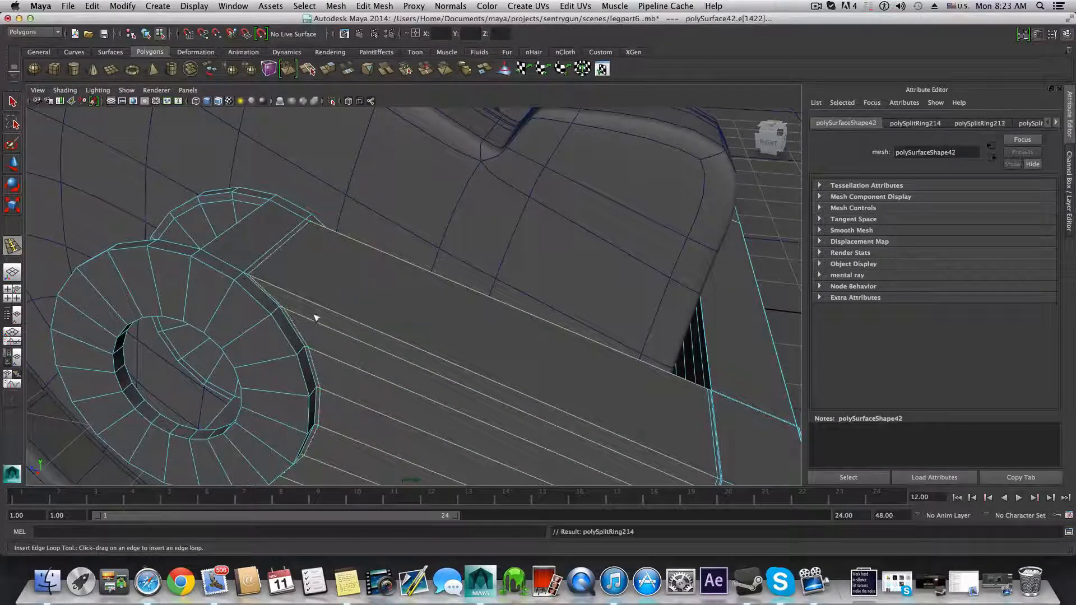
middle_click_drag(364, 348, 386, 346, "alt")
right_click_drag(387, 346, 440, 338, "alt")
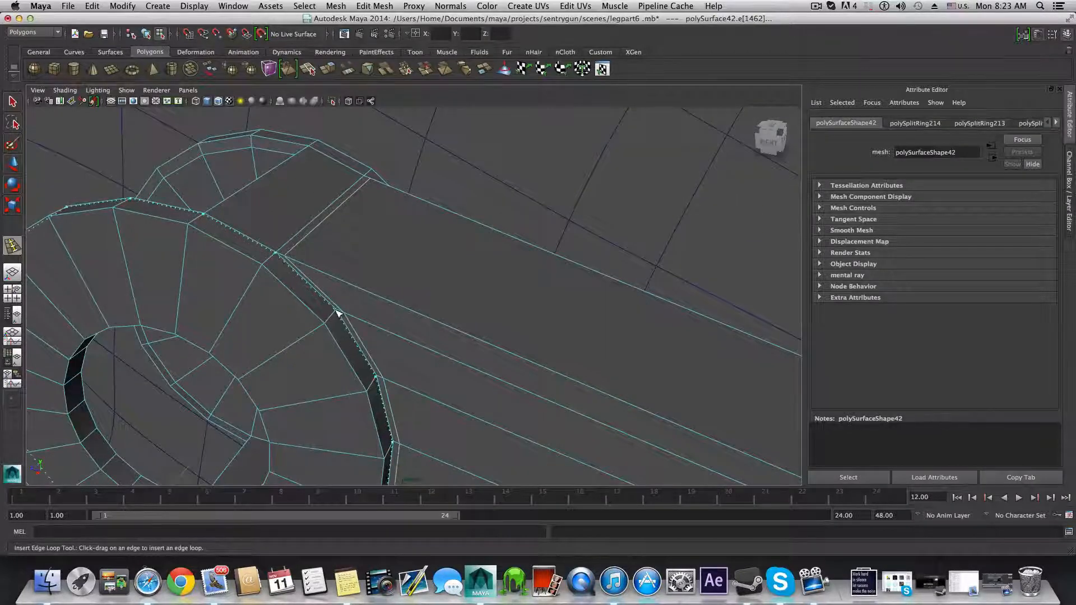
mouse_move(336, 313)
left_mouse_down()
mouse_move(312, 335)
mouse_move(325, 328)
left_mouse_up()
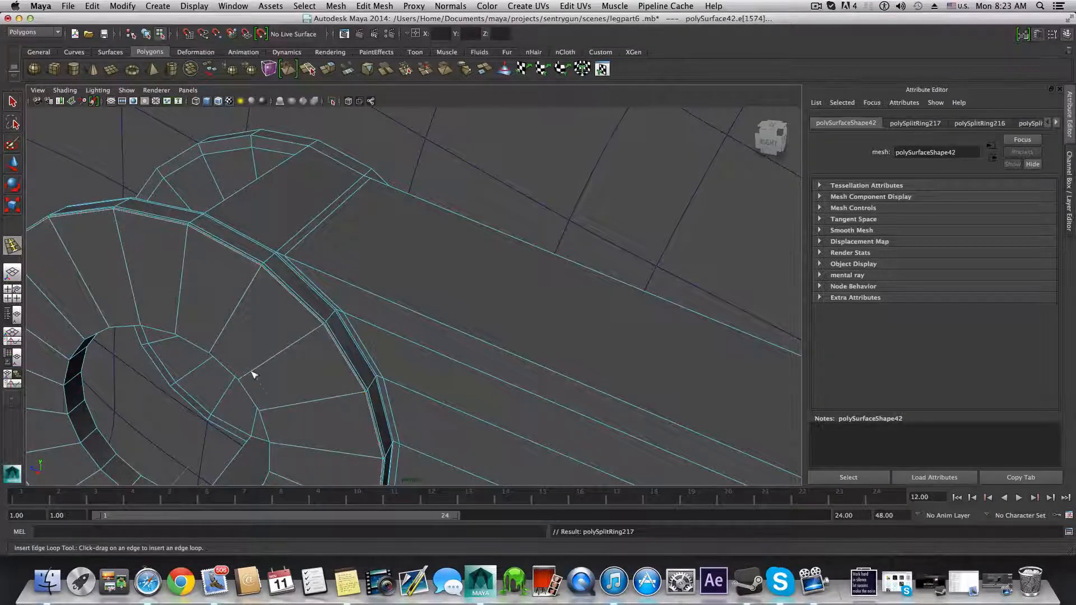
Step: Insert edge loops around the hole edges of the flanges at the arm's round end
left_click_drag(223, 384, 435, 366, "alt")
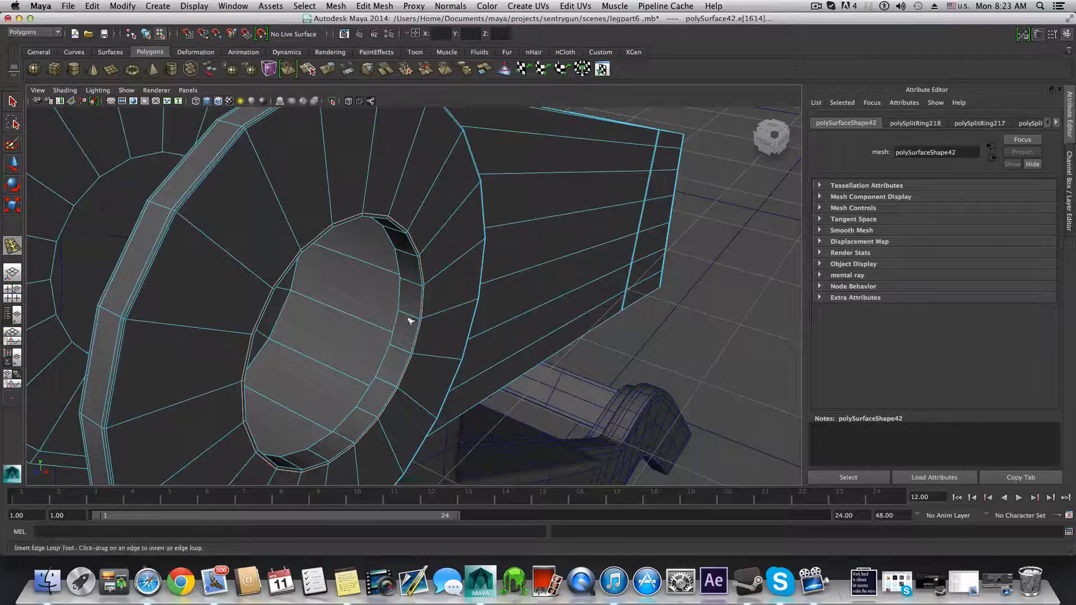
left_click_drag(409, 317, 441, 338)
left_click_drag(324, 360, 294, 305, "alt")
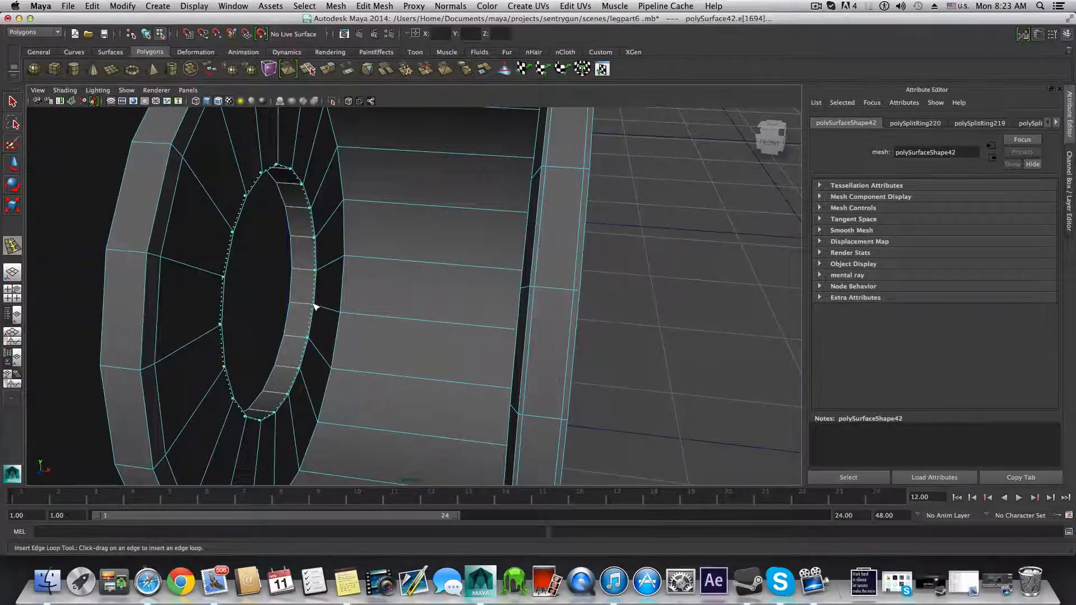
left_click_drag(303, 304, 303, 307)
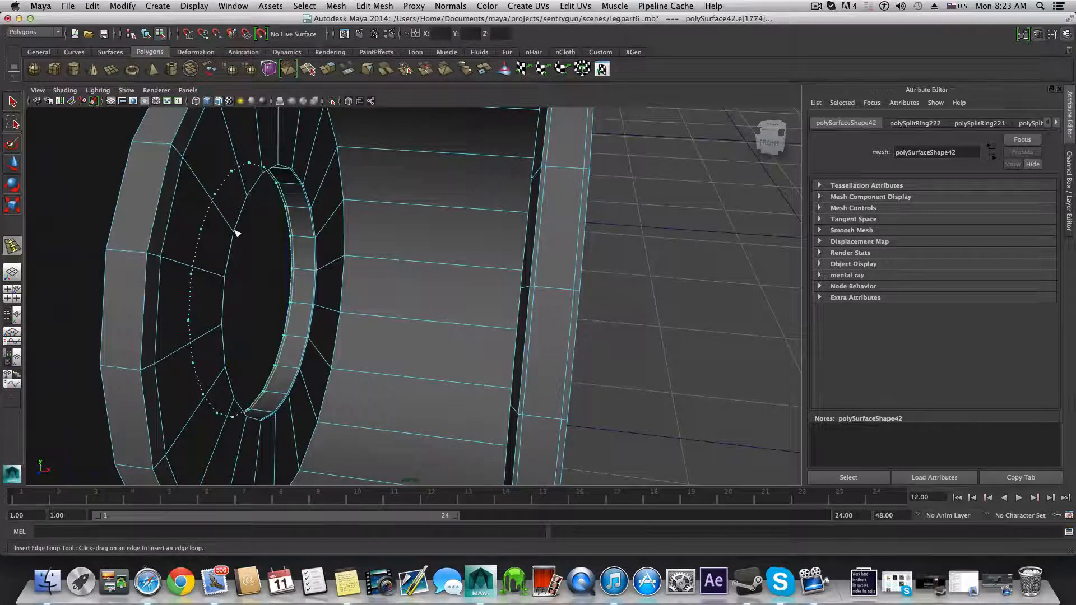
left_click_drag(236, 233, 250, 197)
key("z")
Step: Insert edge loops on the flange's inner face and rim, close to its outer edges
left_click_drag(271, 163, 401, 192, "alt")
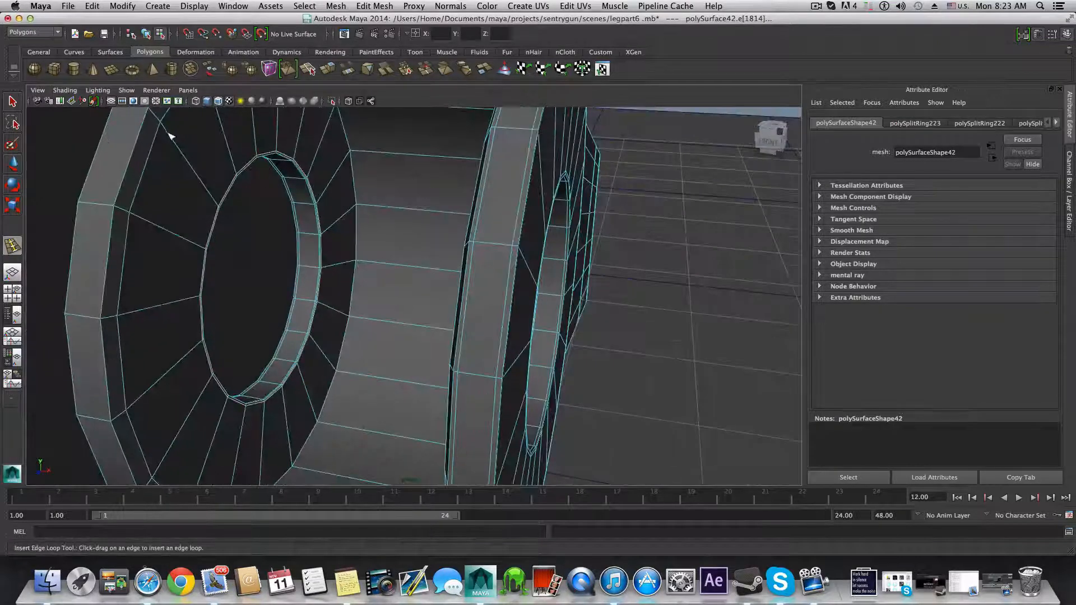
left_click_drag(171, 136, 165, 128)
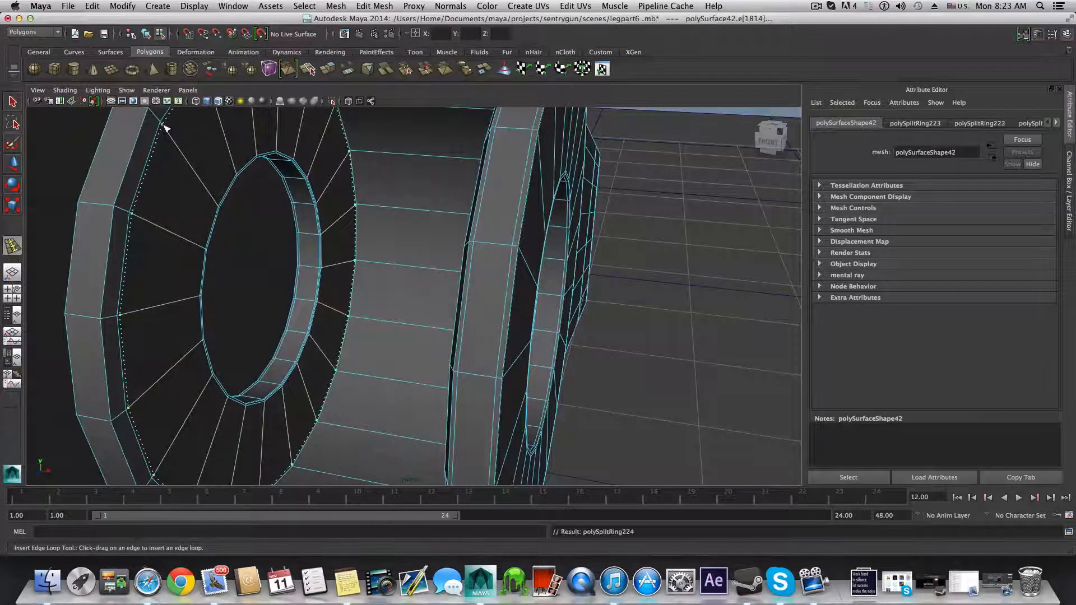
middle_click_drag(176, 128, 188, 164, "alt")
left_click_drag(167, 153, 481, 253)
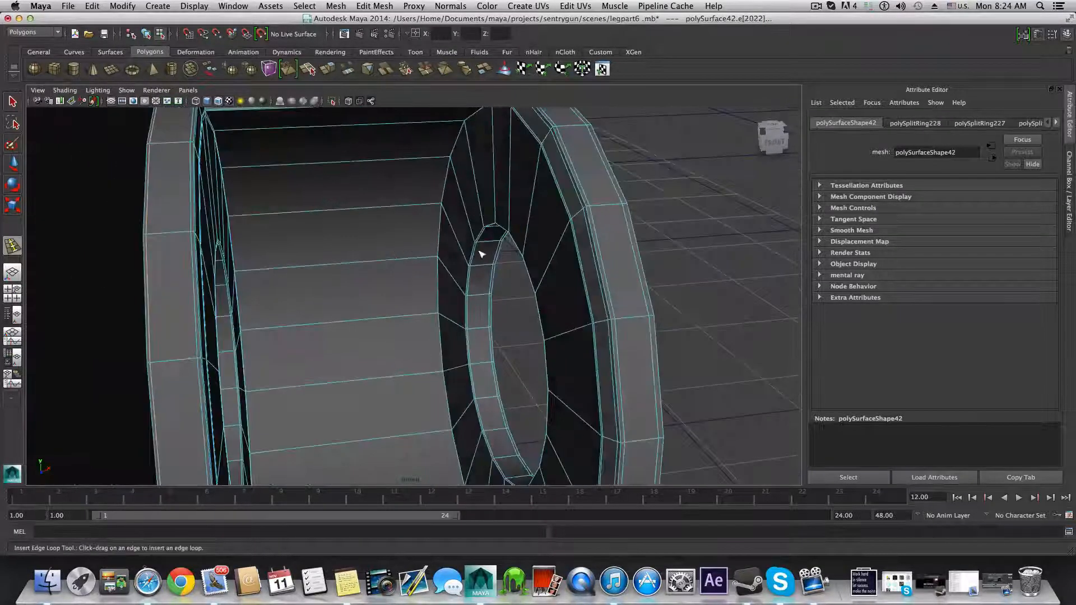
Step: Insert an edge loop on the other flange's face, close around its hole
right_click_drag(531, 241, 422, 261, "alt")
middle_click_drag(422, 260, 425, 258, "alt")
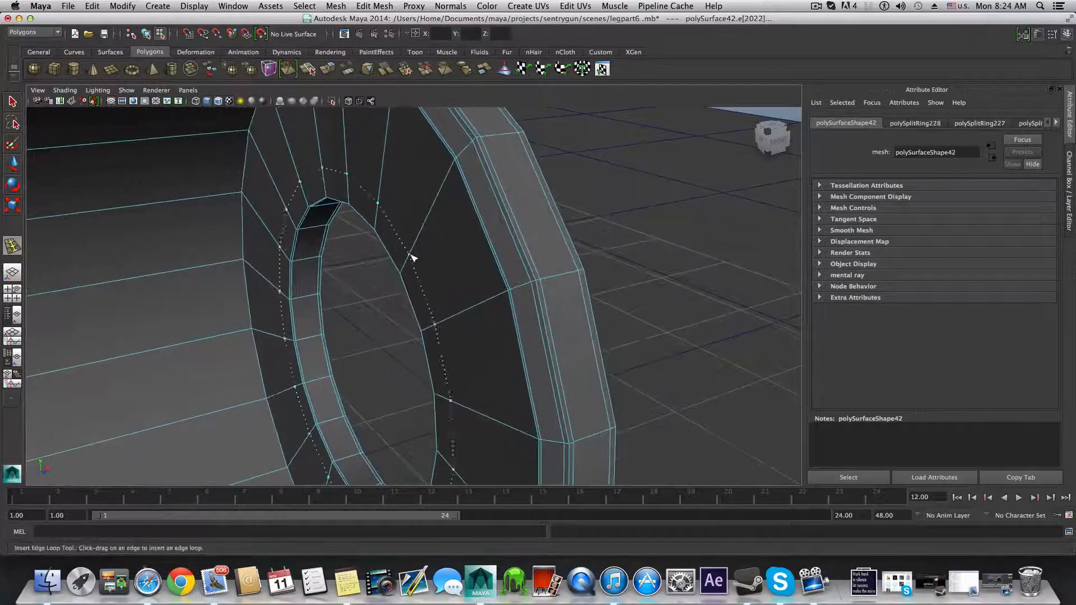
left_click_drag(413, 257, 404, 271)
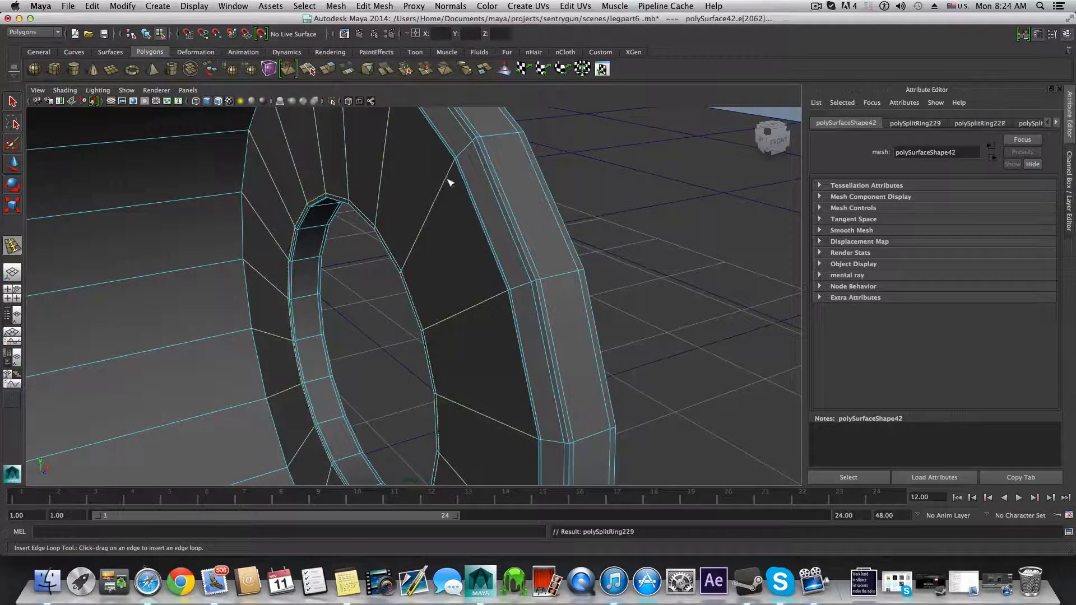
Step: Insert edge loops on the flange's inner face, close to its outer edge
left_click_drag(447, 180, 454, 166)
left_click_drag(455, 163, 455, 164)
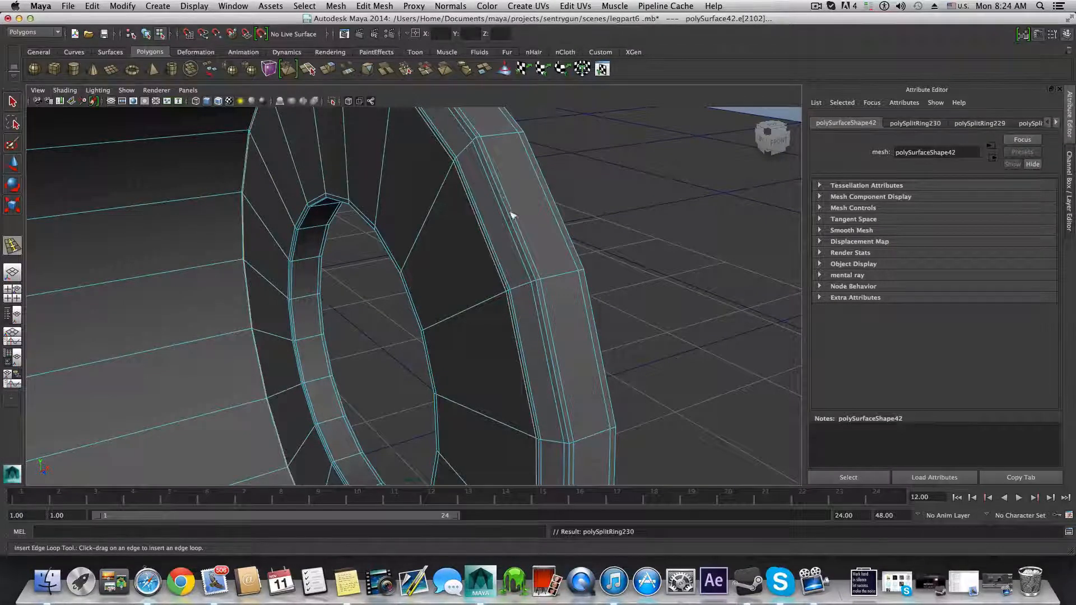
left_click_drag(508, 225, 415, 151, "alt")
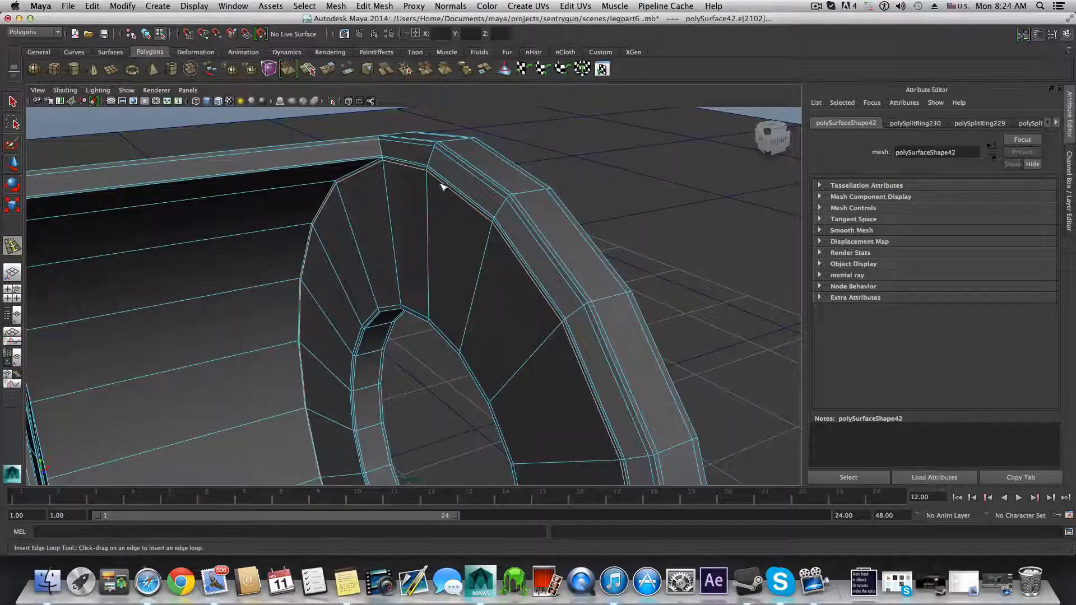
left_click_drag(427, 177, 365, 393, "alt")
scroll(364, 371, "up", 5)
Step: Select the whole bracket and move it along X, clear of the gun assembly, to a Translate X of 14.419
key("F8")
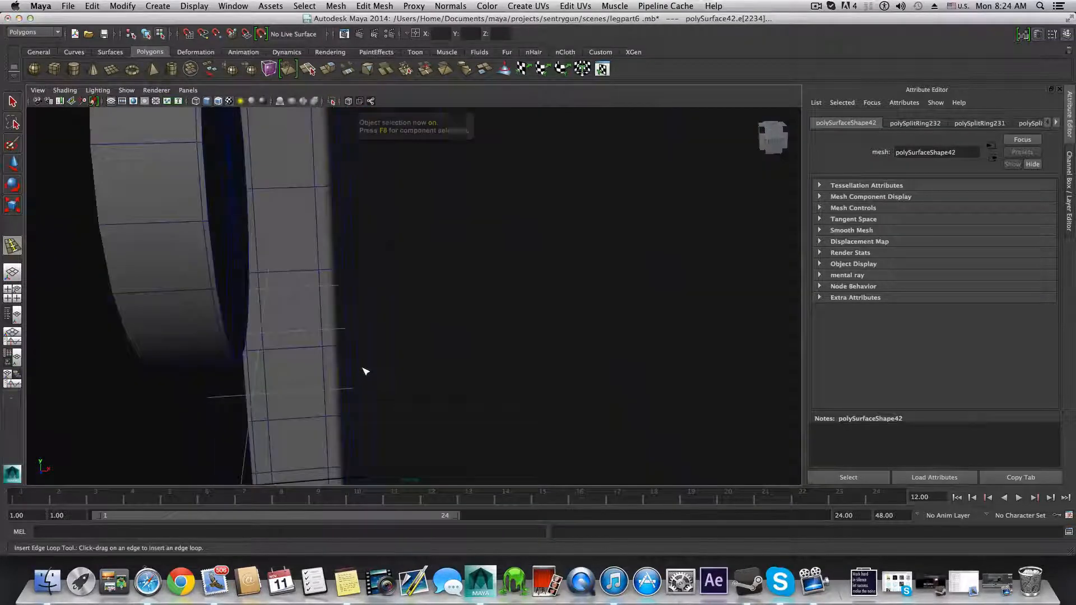
key("F8")
scroll(365, 371, "down", 5)
scroll(365, 371, "down", 3)
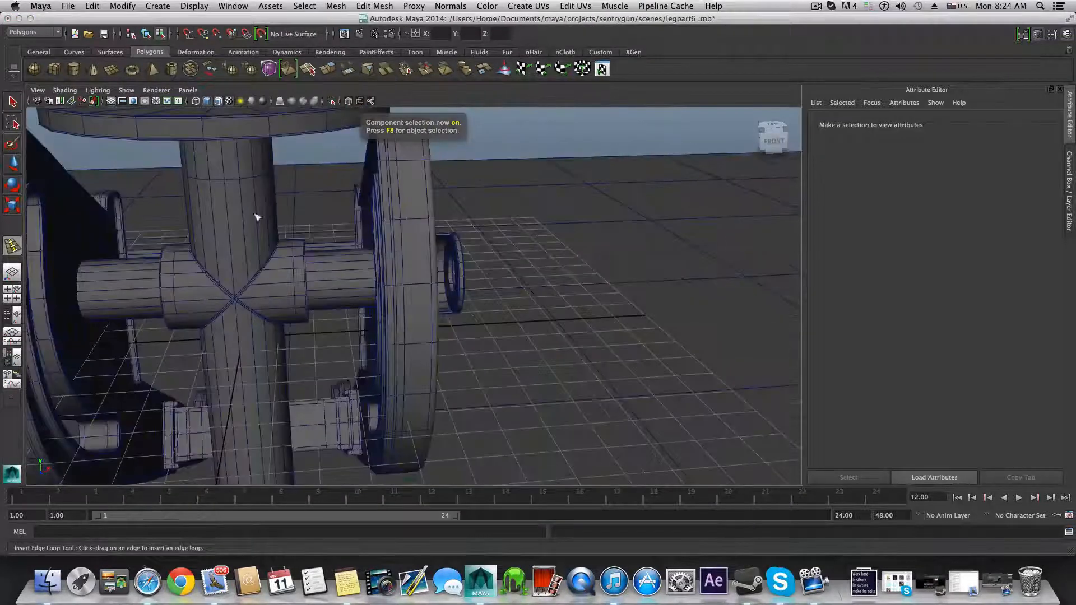
left_click(12, 103)
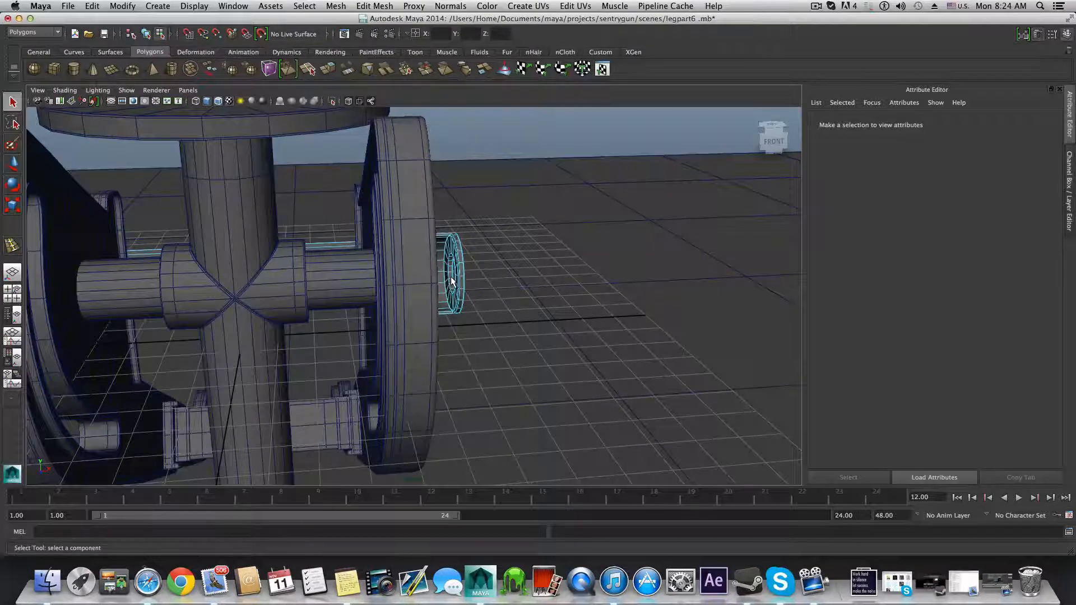
key("F8")
key("w")
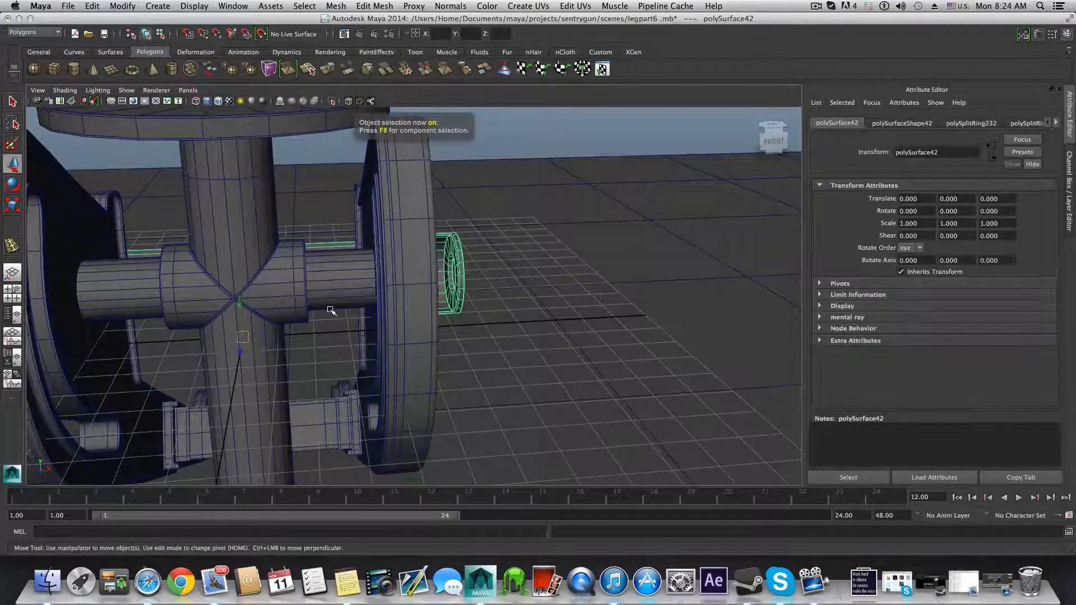
left_click_drag(281, 336, 738, 312)
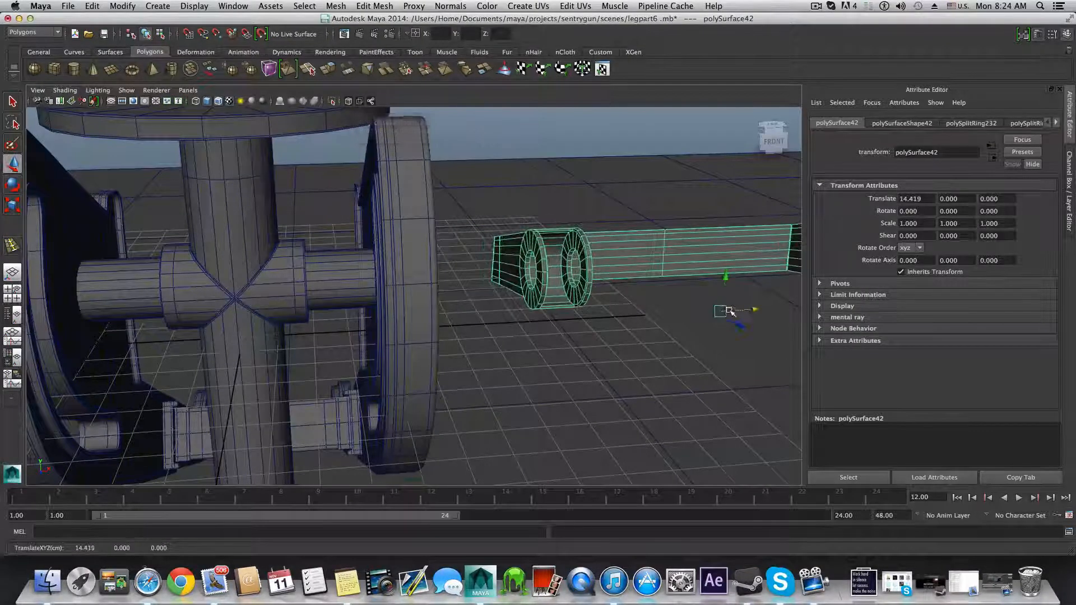
Step: Insert an edge loop on the outer face of the end flange, close around its hole
middle_click_drag(730, 311, 389, 334, "alt")
right_click_drag(389, 334, 680, 391, "alt")
middle_click_drag(679, 392, 468, 411, "alt")
left_click_drag(469, 411, 507, 375, "alt")
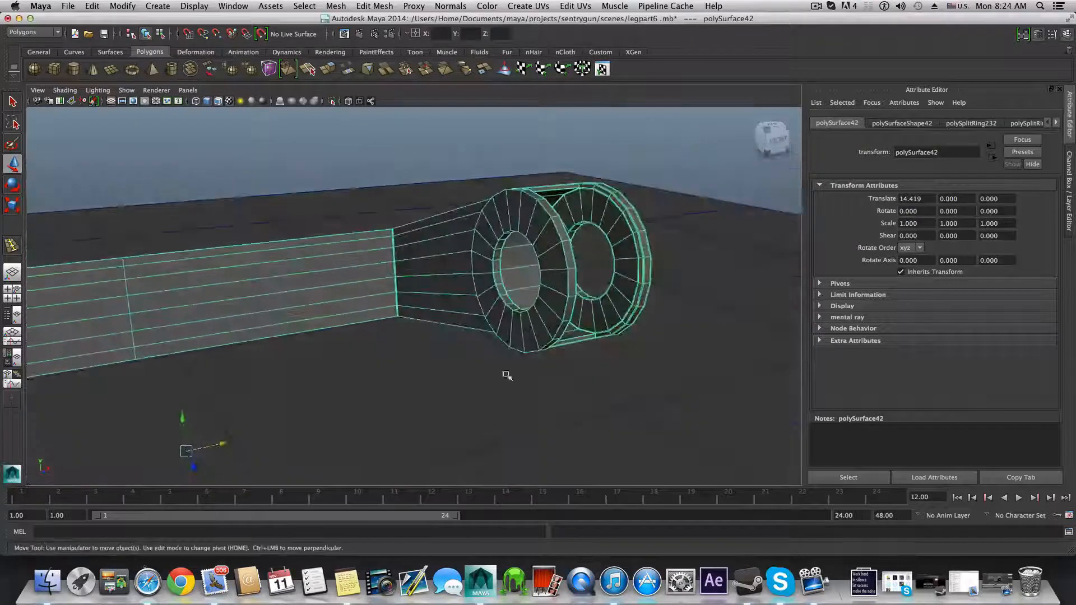
right_click_drag(539, 323, 445, 336, "shift")
right_click_drag(528, 348, 600, 343, "alt")
middle_click_drag(600, 343, 524, 392, "alt")
left_click_drag(524, 391, 550, 375, "alt")
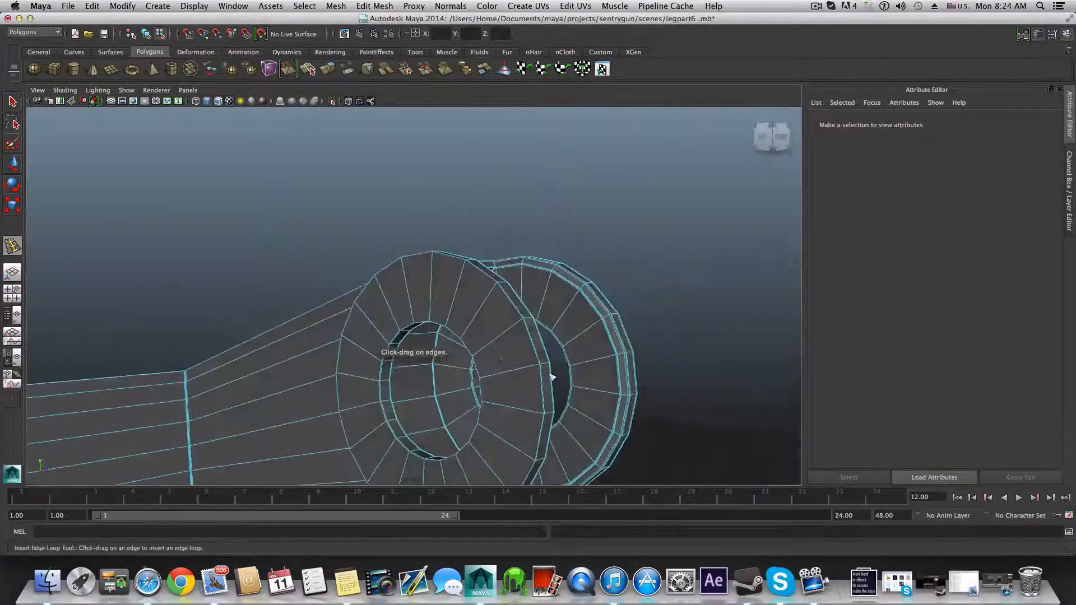
right_click_drag(550, 375, 720, 388, "alt")
left_click_drag(632, 420, 579, 361, "alt")
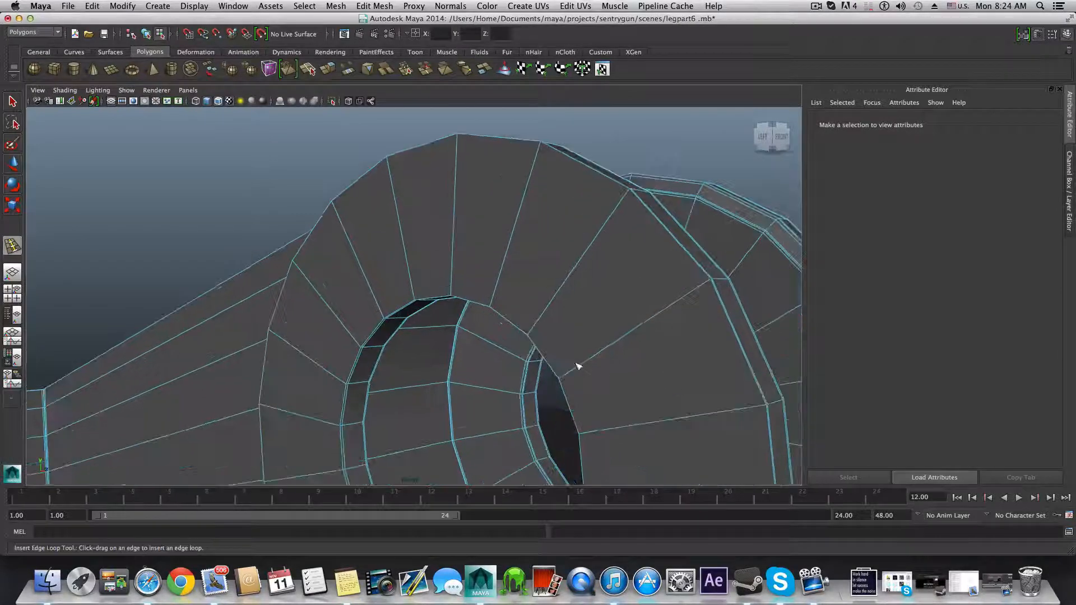
right_click_drag(579, 360, 520, 262, "alt")
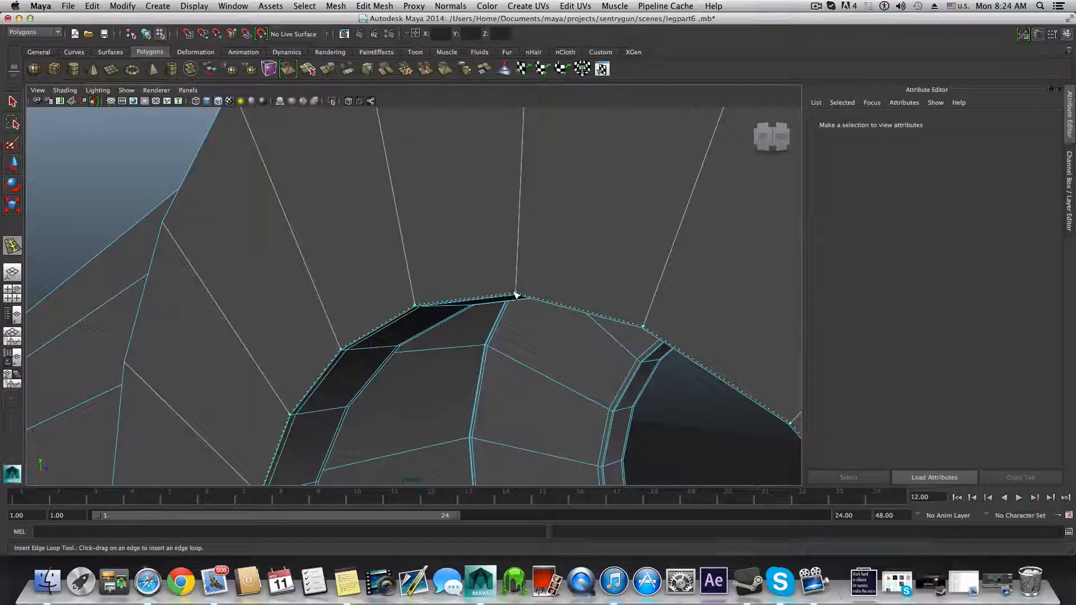
left_click(517, 294)
Step: Insert an edge loop on the same flange's outer face, close to its outer edge
right_click_drag(568, 243, 528, 348, "alt")
left_click_drag(528, 348, 471, 320, "alt")
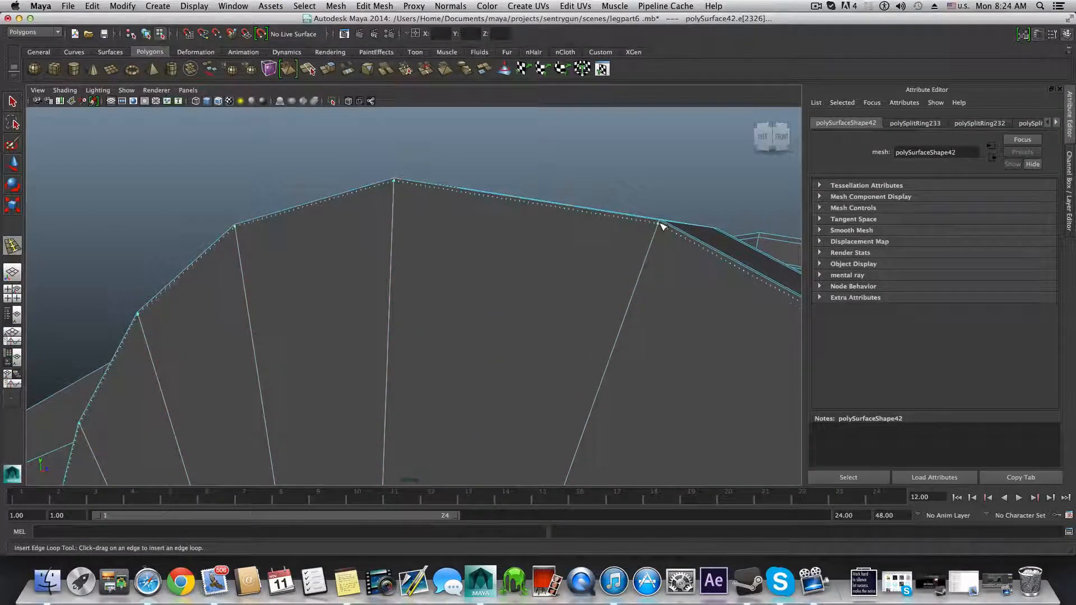
left_click_drag(663, 225, 663, 224)
Step: Examine the flange's rim, hole and junction with the arm for missing supporting edge loops
right_click_drag(645, 317, 512, 325, "alt")
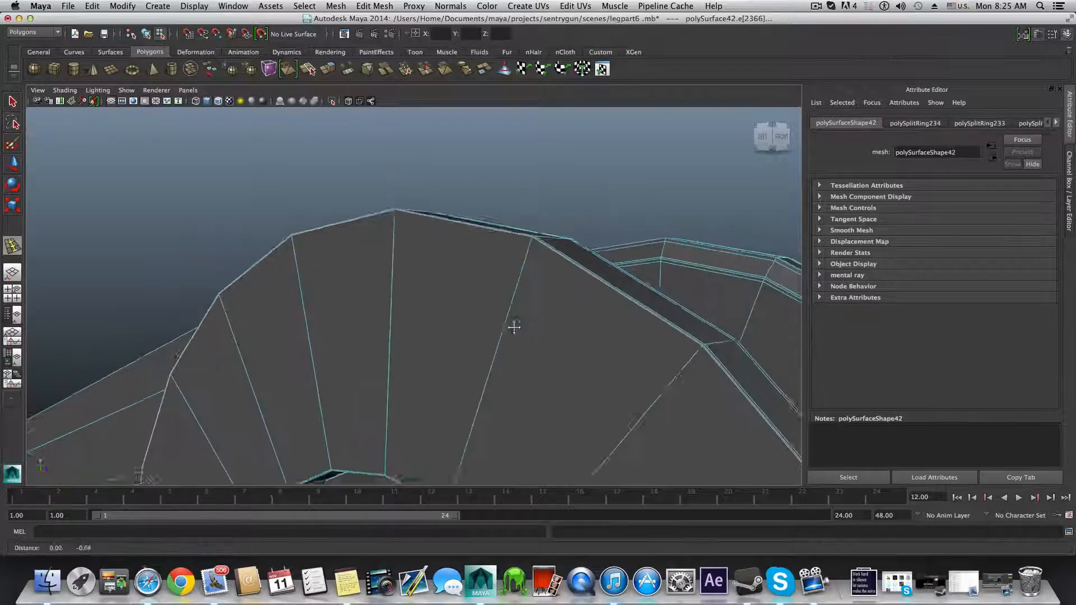
middle_click_drag(512, 325, 535, 123, "alt")
left_click_drag(535, 241, 613, 267, "alt")
middle_click_drag(420, 336, 549, 328, "alt")
left_click_drag(422, 344, 541, 354, "alt")
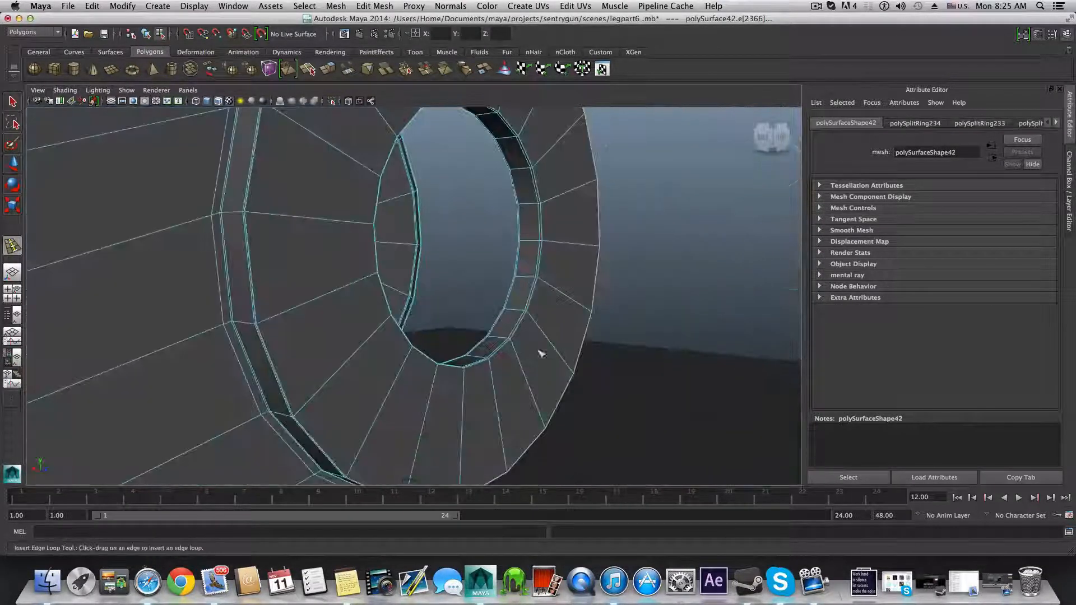
left_click_drag(326, 328, 344, 346, "alt")
right_click_drag(344, 346, 508, 364, "alt")
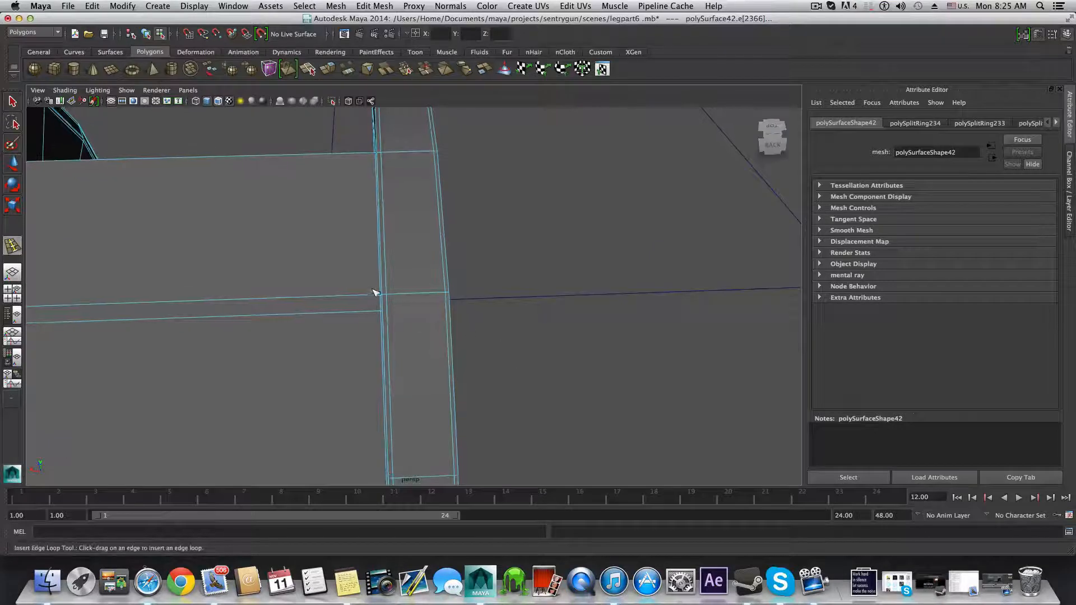
middle_click_drag(371, 301, 461, 354, "alt")
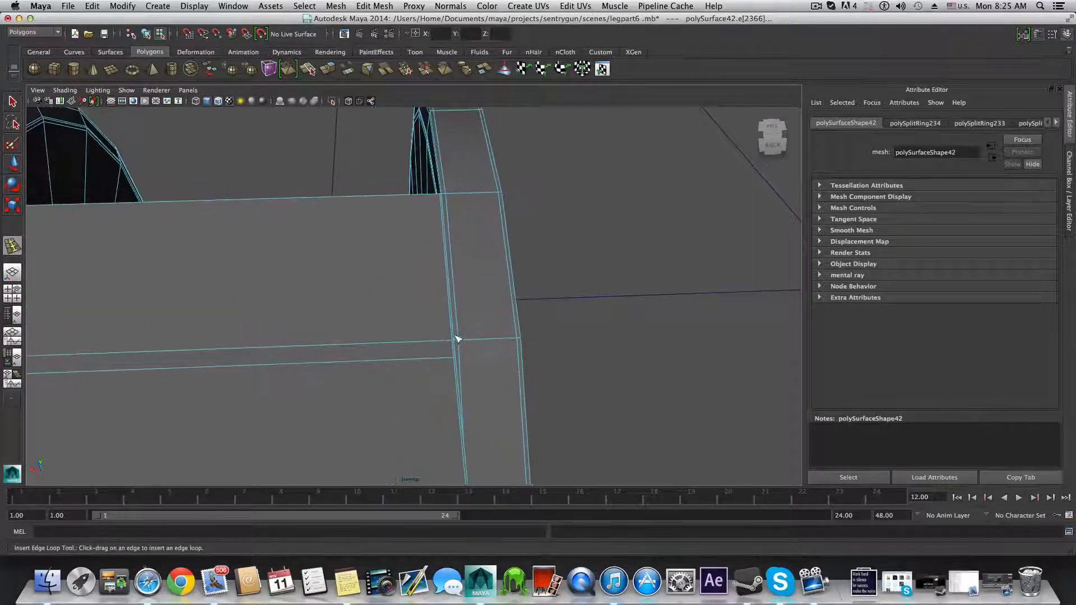
right_click_drag(458, 339, 348, 365, "alt")
left_click_drag(348, 365, 271, 332, "alt")
Step: Select the bracket and inspect both arms, the crossbar and the flanges from all sides, ending in unsmoothed display
key("F8")
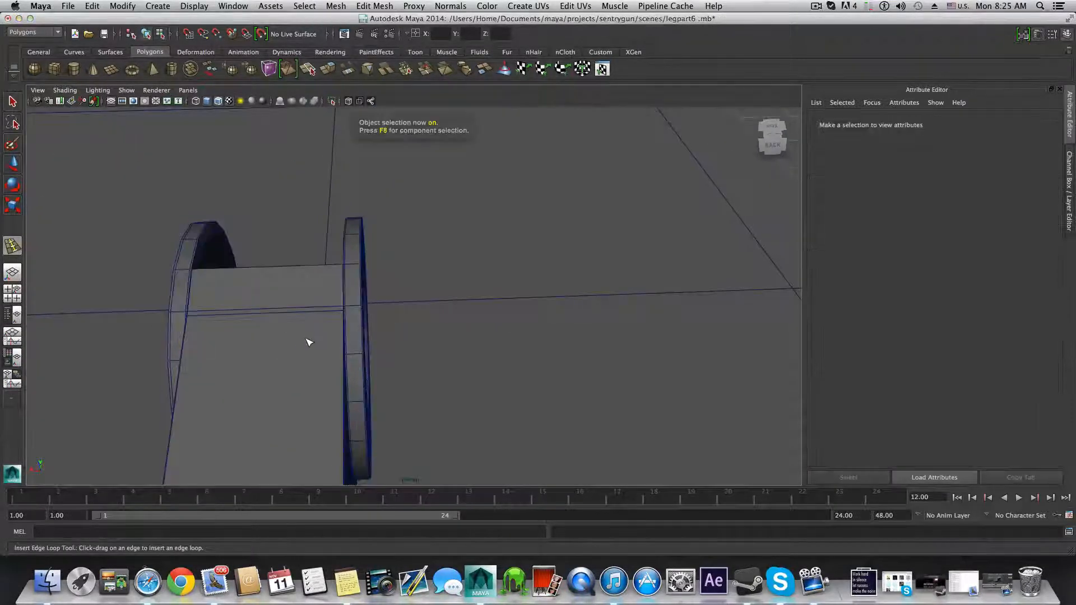
key("q")
left_click(241, 338)
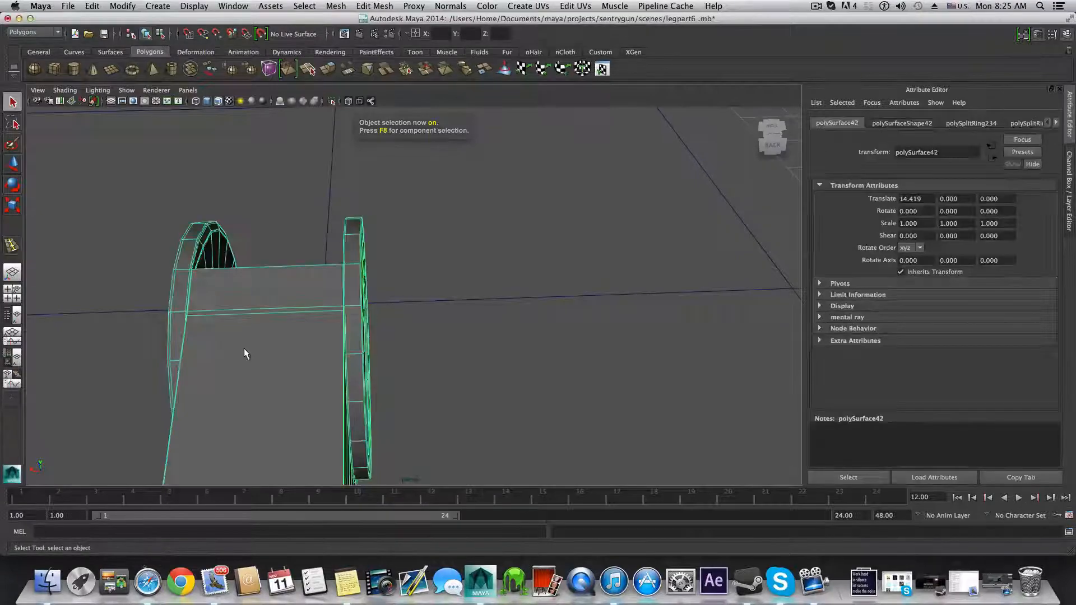
scroll(248, 394, "down", 8)
left_click_drag(248, 399, 378, 357, "alt")
right_click_drag(378, 360, 657, 404, "alt")
left_click_drag(657, 404, 408, 322, "alt")
left_click_drag(238, 317, 240, 432, "alt")
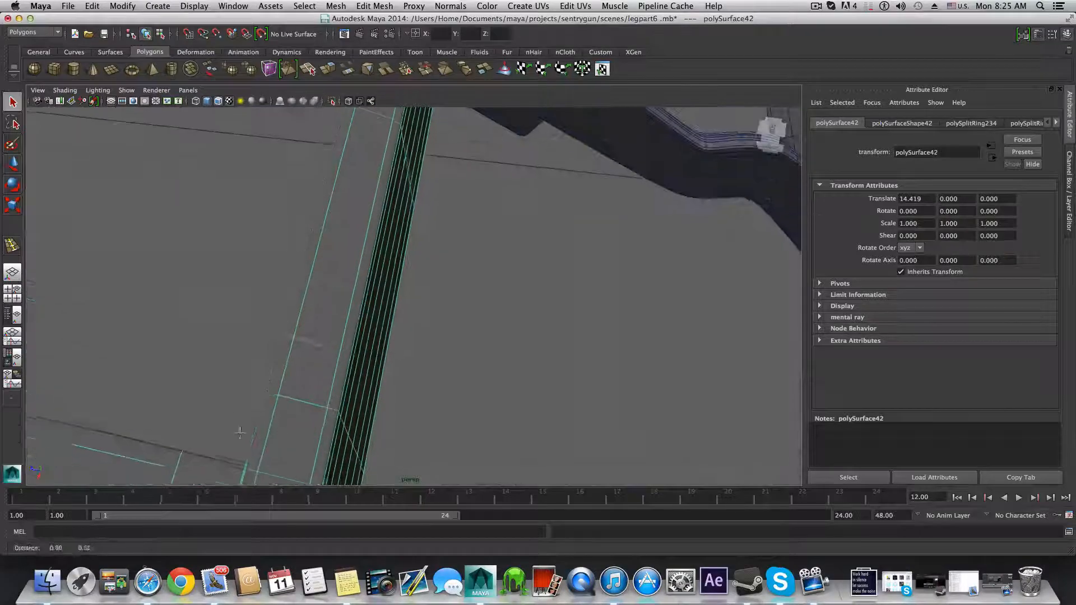
left_click_drag(293, 405, 241, 377, "alt")
scroll(430, 376, "down", 5)
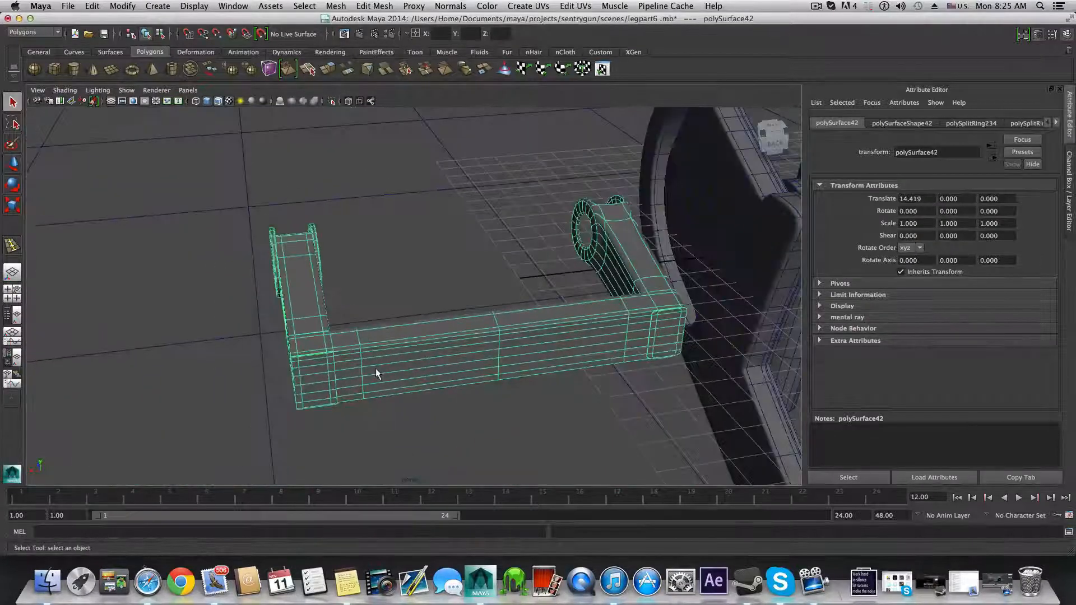
left_click_drag(368, 372, 571, 397, "alt")
right_click_drag(570, 397, 298, 349, "alt")
left_click_drag(611, 314, 675, 310, "alt")
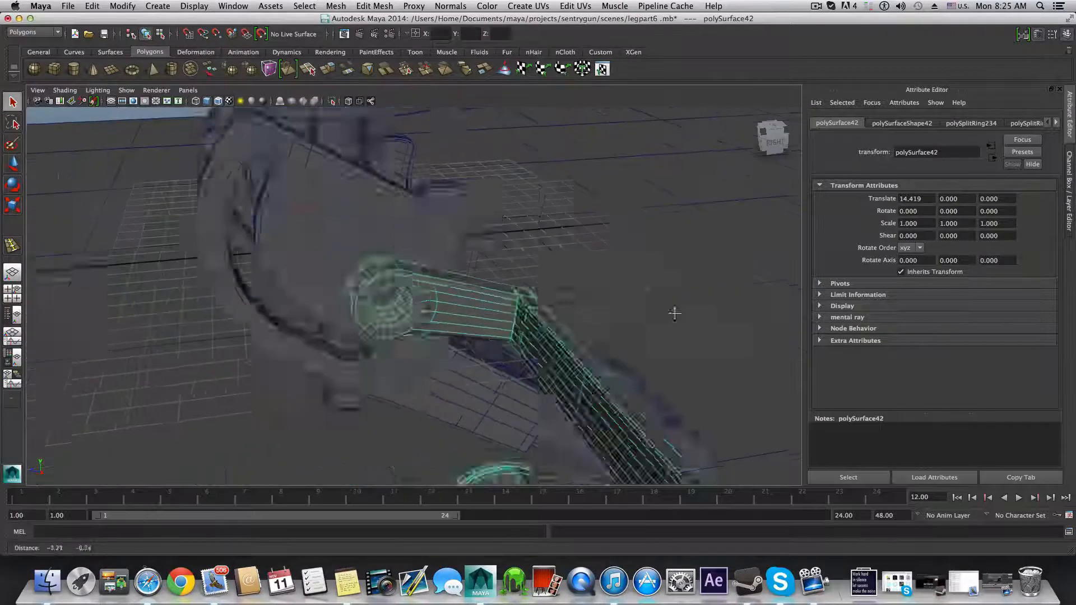
left_click_drag(359, 387, 487, 382, "alt")
middle_click_drag(302, 360, 416, 318, "alt")
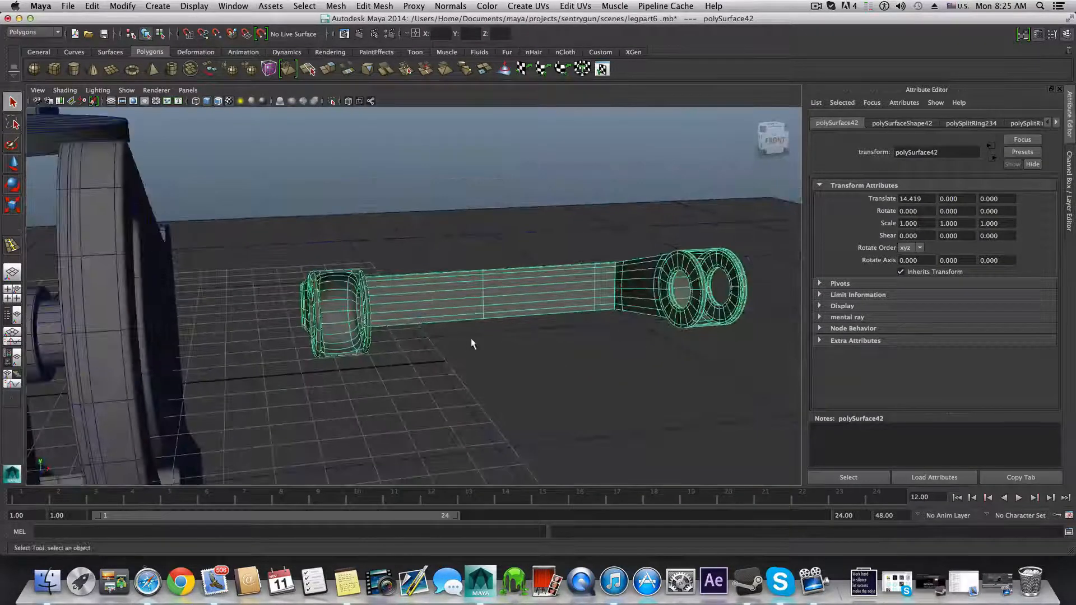
left_click_drag(473, 343, 432, 356, "alt")
right_click_drag(432, 357, 496, 317, "alt")
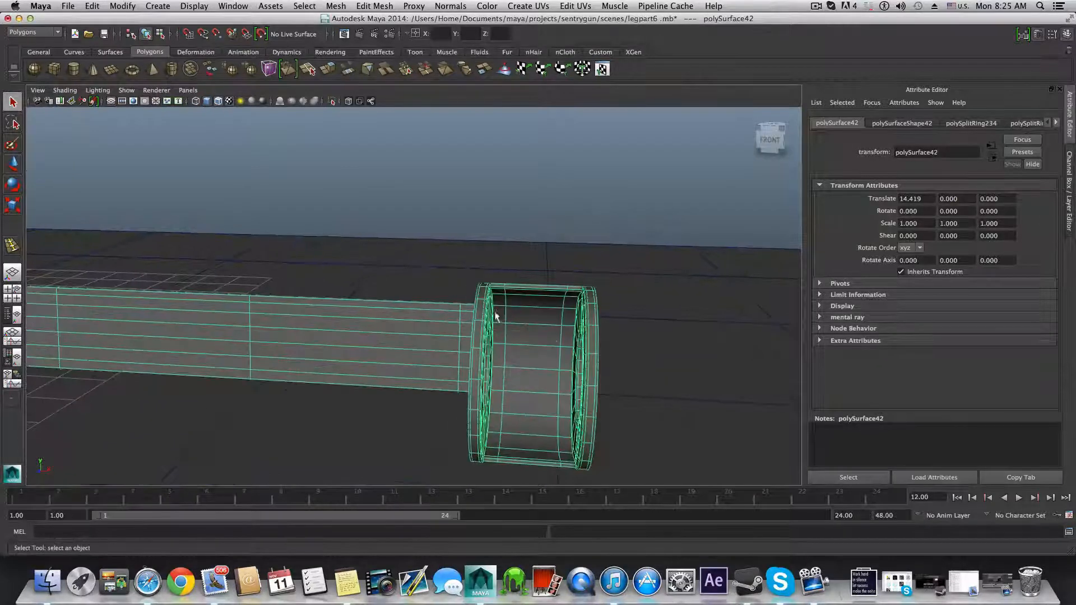
left_click_drag(348, 344, 332, 408, "alt")
key("1")
middle_click_drag(192, 384, 348, 362, "alt")
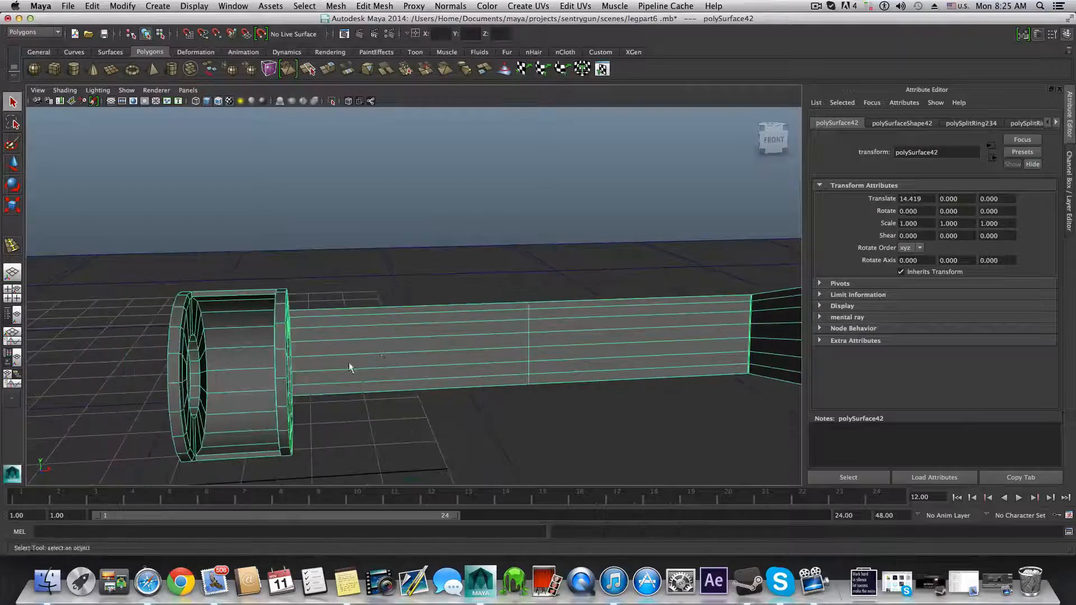
right_click_drag(283, 381, 315, 375, "alt")
middle_click_drag(315, 375, 415, 347, "alt")
right_click_drag(415, 347, 585, 358, "alt")
scroll(501, 376, "down", 4)
scroll(503, 380, "down", 10)
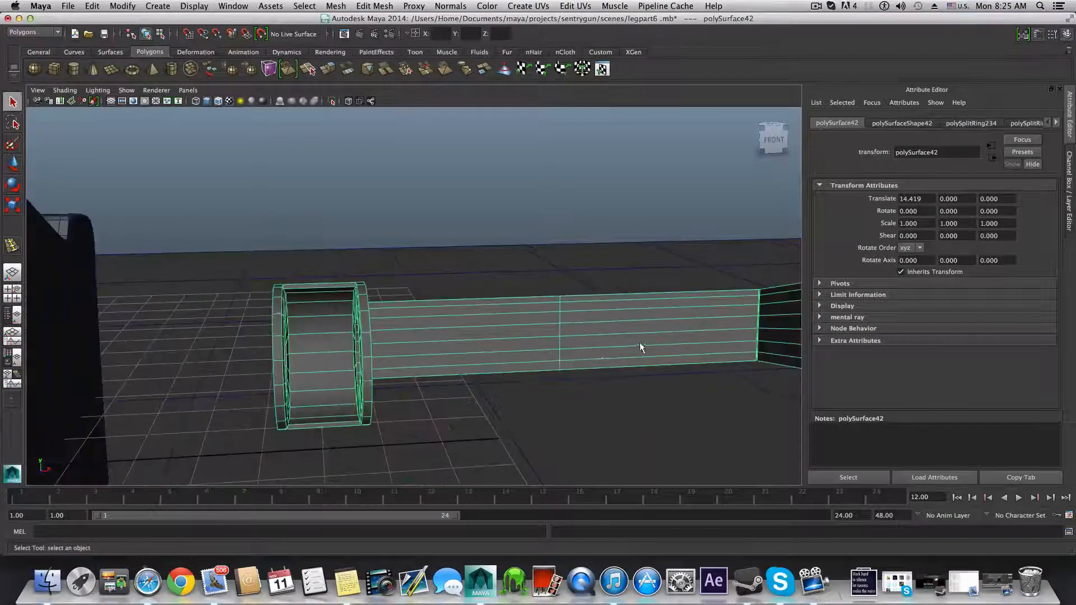
Step: Delete the faces of the bracket half nearest the gun, up to the crossbar's middle edge
right_click_drag(337, 335, 222, 256)
mouse_move(410, 448)
left_mouse_down()
mouse_move(413, 437)
mouse_move(401, 457)
left_mouse_up()
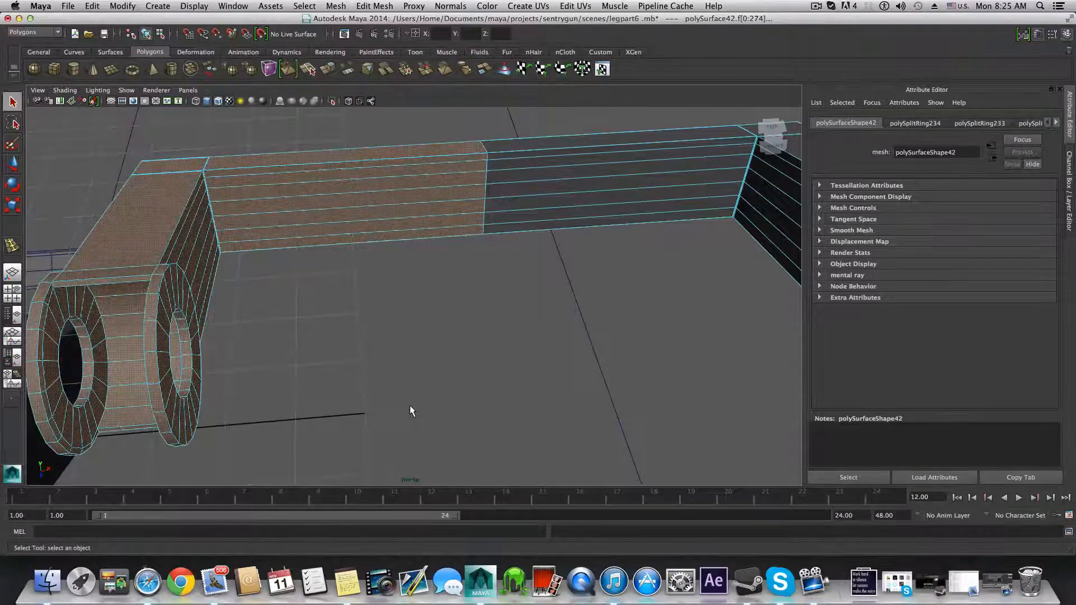
scroll(413, 406, "down", 3)
key("Delete")
middle_click_drag(485, 361, 375, 363, "alt")
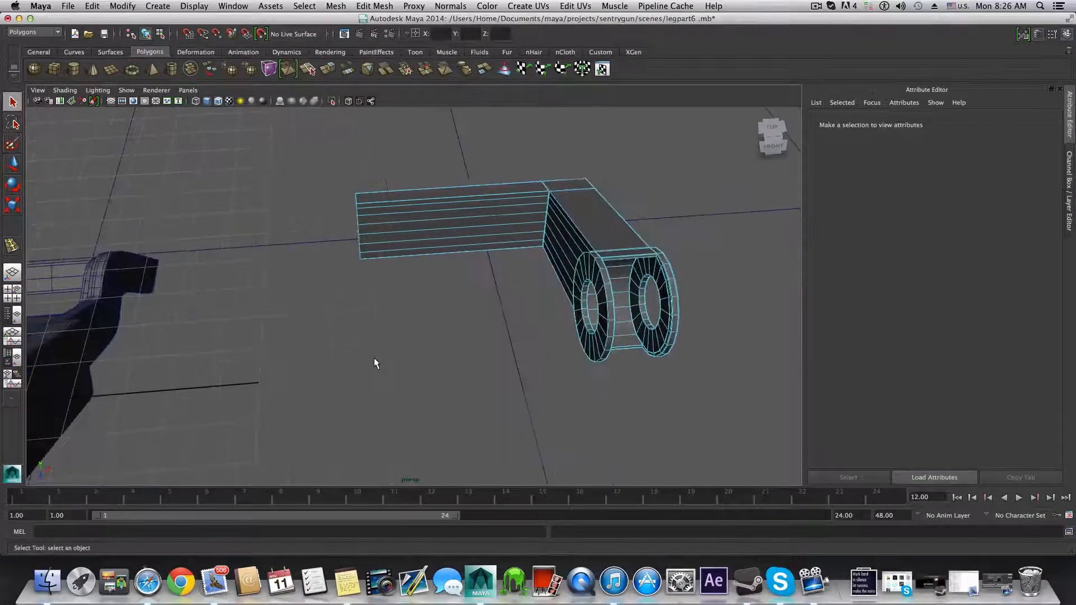
Step: Mirror the remaining bracket half with Duplicate Special, using a Scale X of -1
key("F8")
key("F8")
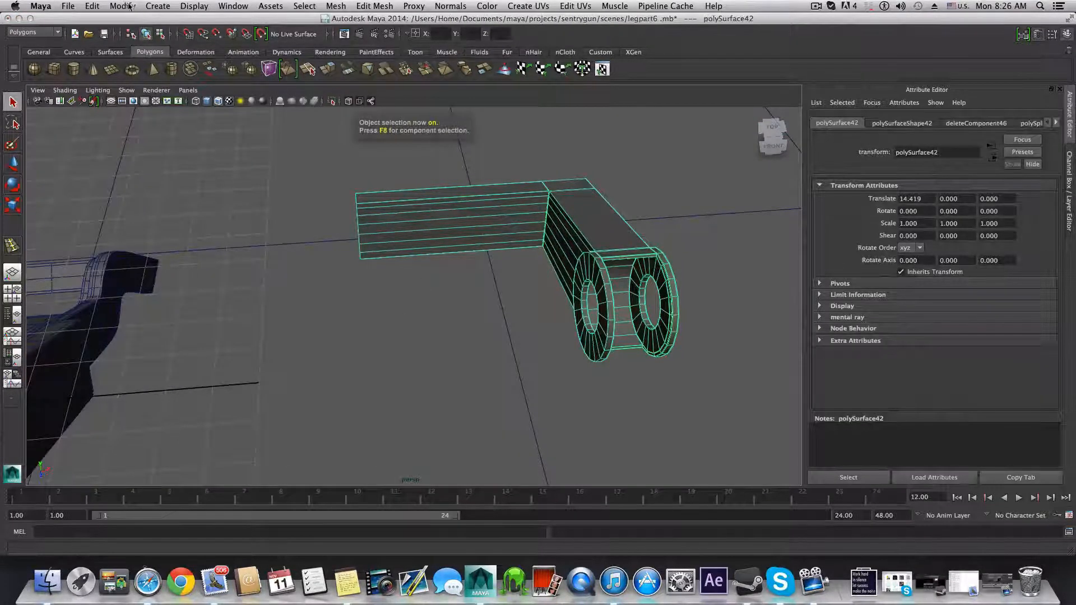
left_click(93, 6)
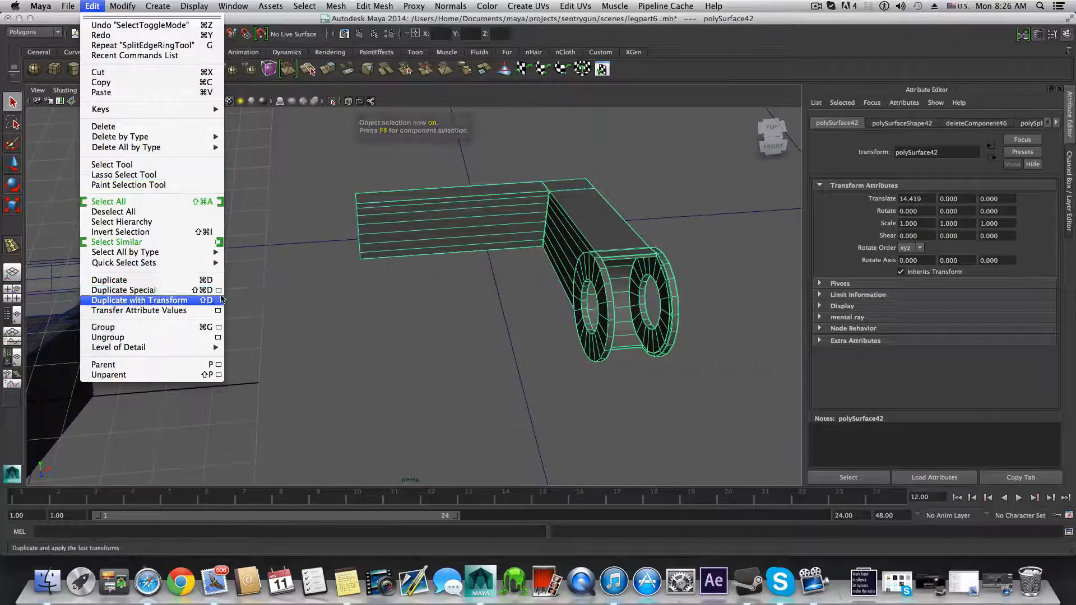
left_click(185, 291)
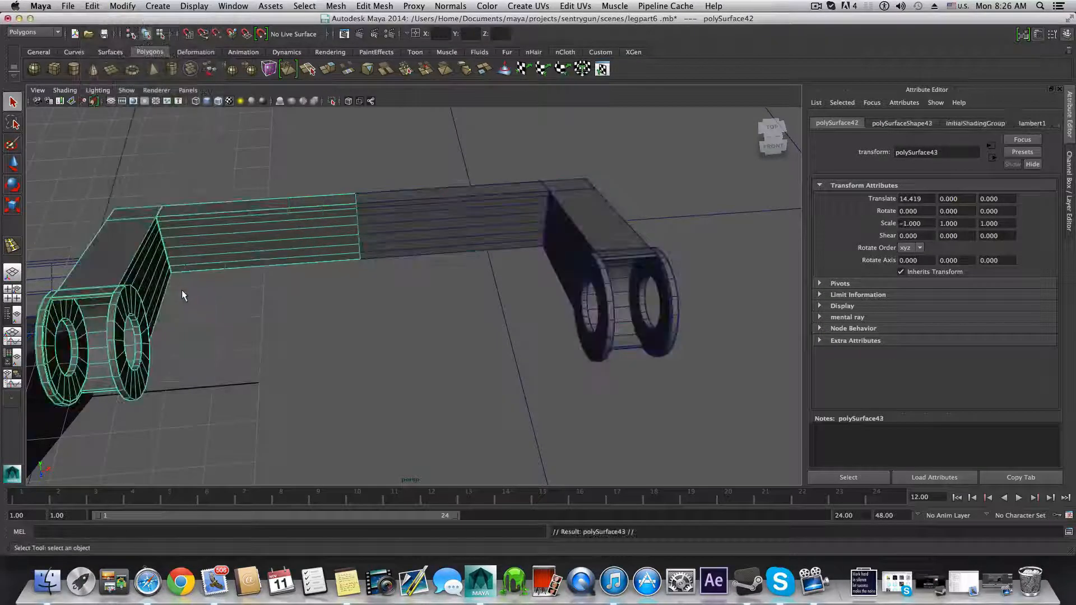
Step: Combine the original and mirrored bracket halves into one mesh
left_click_drag(186, 288, 469, 326, "alt")
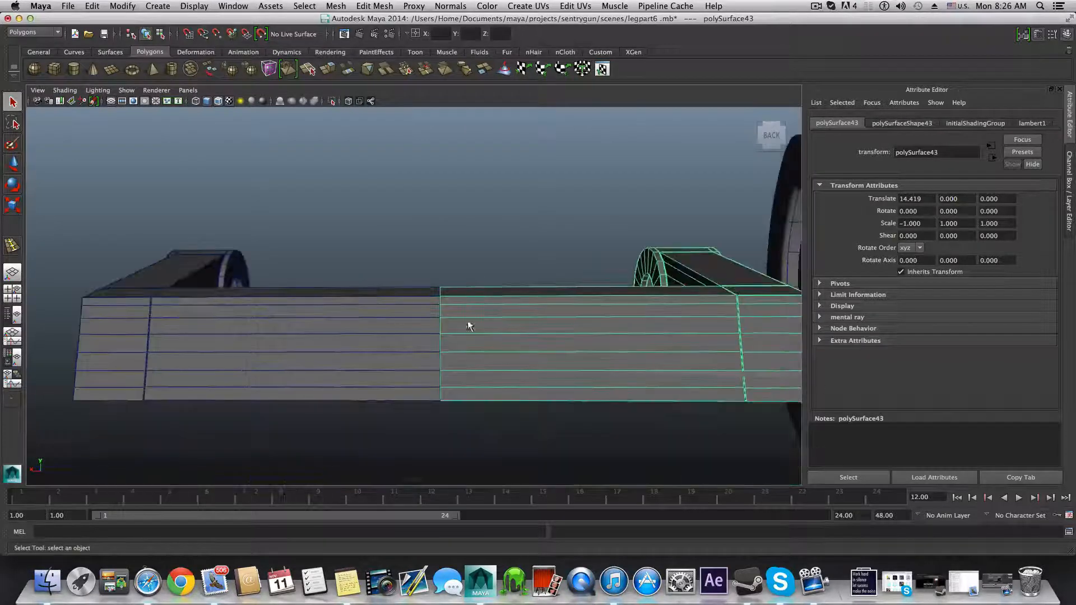
left_click(427, 335)
left_click(375, 6)
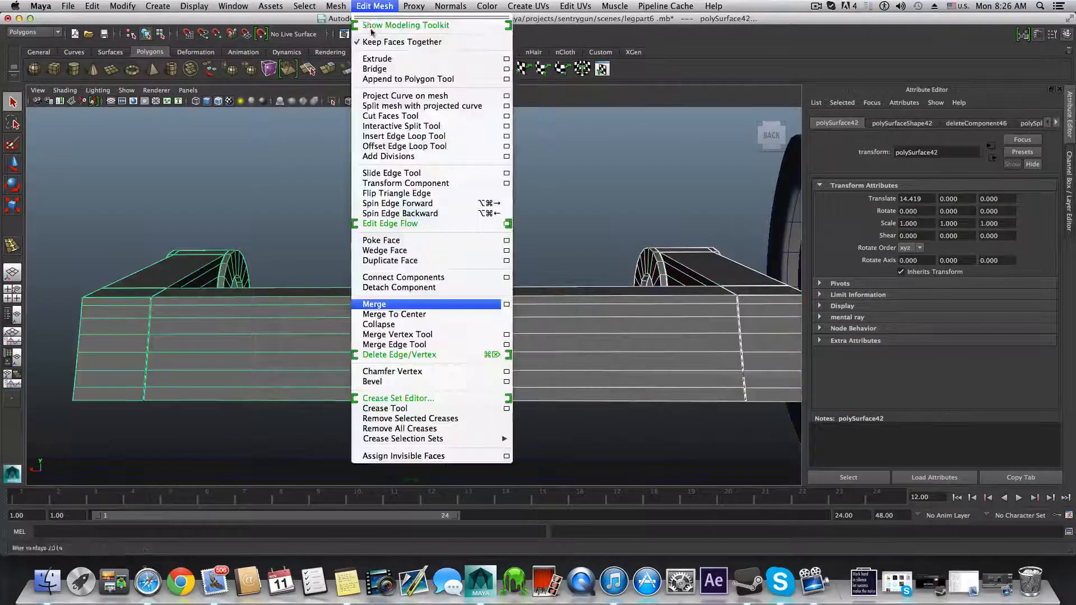
left_click(346, 25)
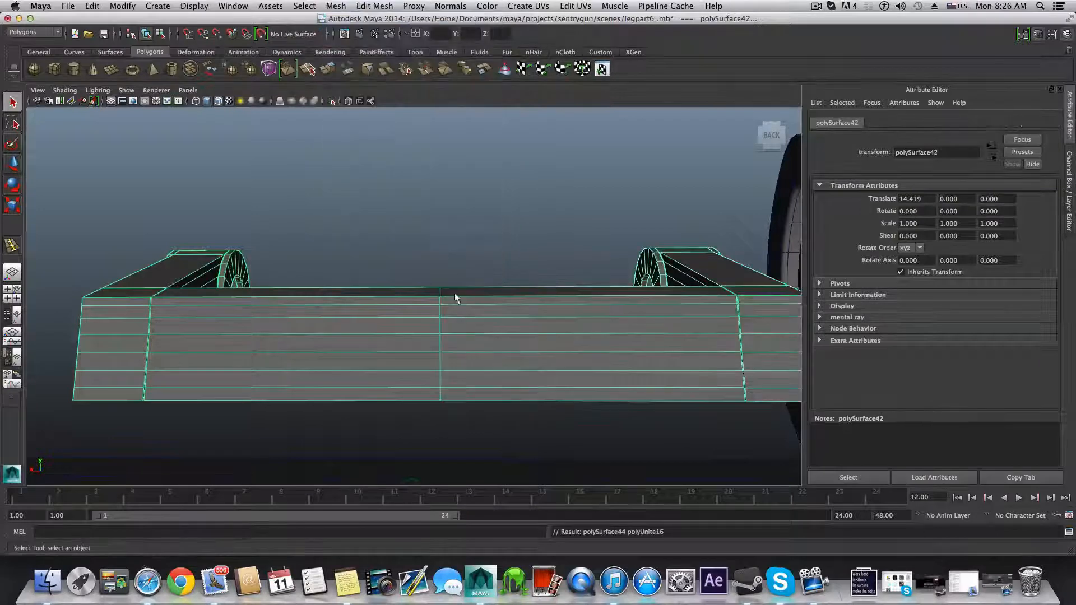
Step: Select all vertices along the crossbar's middle seam on the combined bracket and merge them
right_click(466, 311)
left_click(420, 310)
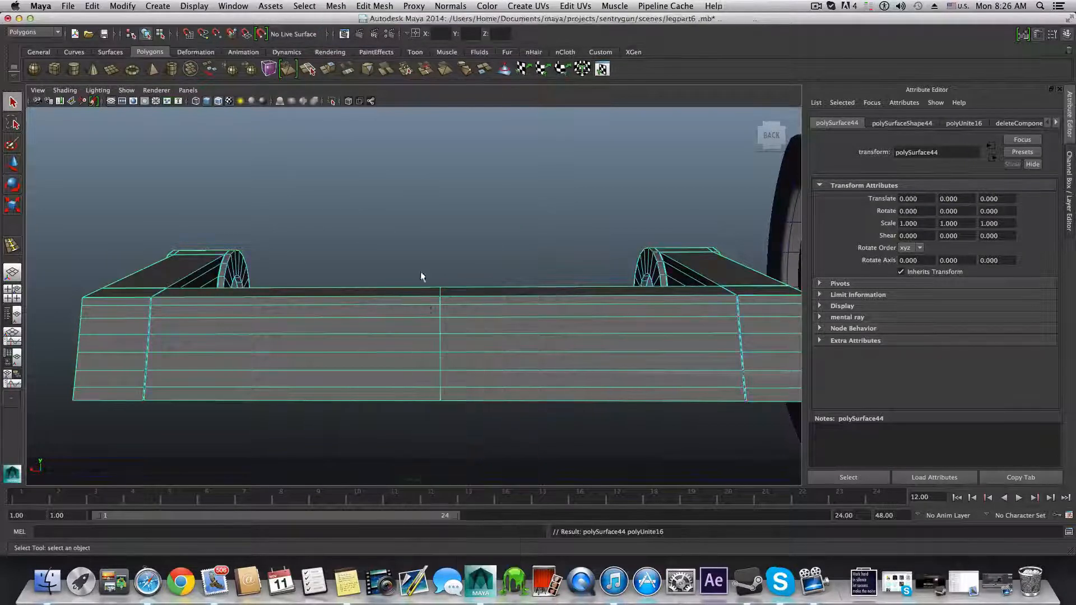
left_click_drag(418, 400, 468, 439)
left_click(374, 6)
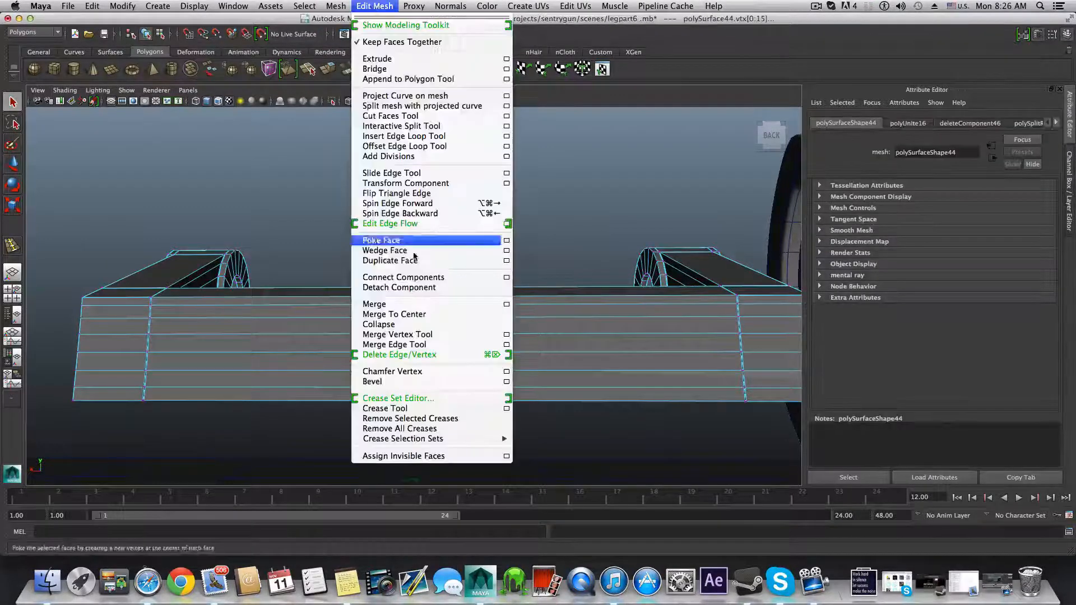
left_click(415, 305)
scroll(527, 400, "up", 10)
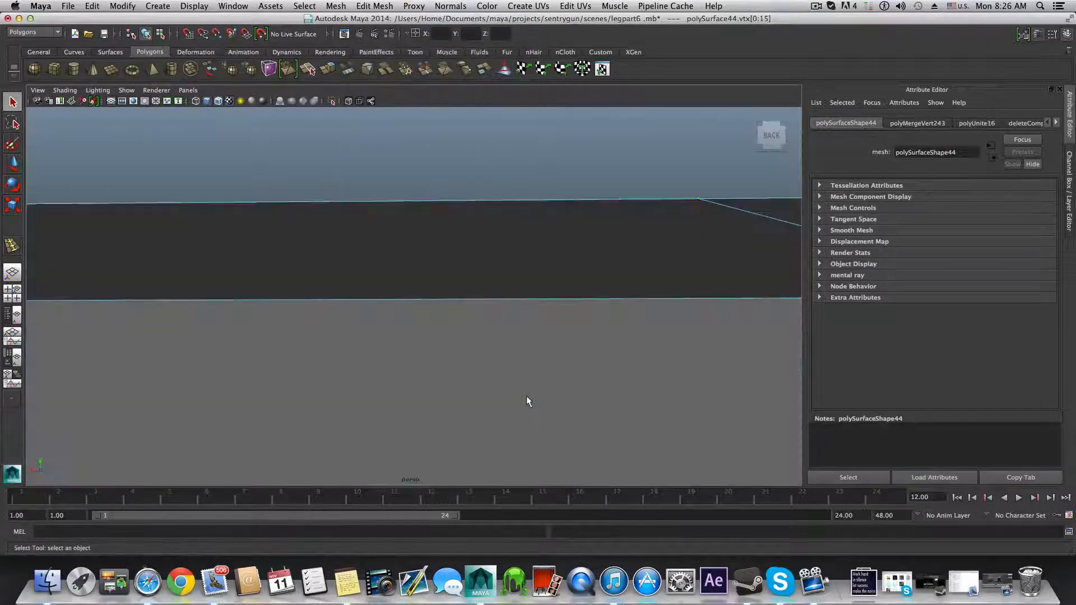
Step: Examine the merged middle seam up close from several angles, and undo the seam merge
middle_click_drag(544, 349, 524, 348, "alt")
right_click_drag(523, 348, 501, 349, "alt")
left_click_drag(501, 349, 437, 360, "alt")
middle_click_drag(437, 360, 571, 324, "alt")
left_click_drag(470, 335, 552, 381, "alt")
middle_click_drag(552, 381, 635, 364, "alt")
right_click_drag(634, 364, 463, 338, "alt")
left_click_drag(463, 338, 392, 350, "alt")
left_click_drag(385, 298, 468, 262, "alt")
middle_click_drag(468, 262, 552, 272, "alt")
left_click_drag(553, 273, 658, 377, "alt")
middle_click_drag(658, 377, 598, 379, "alt")
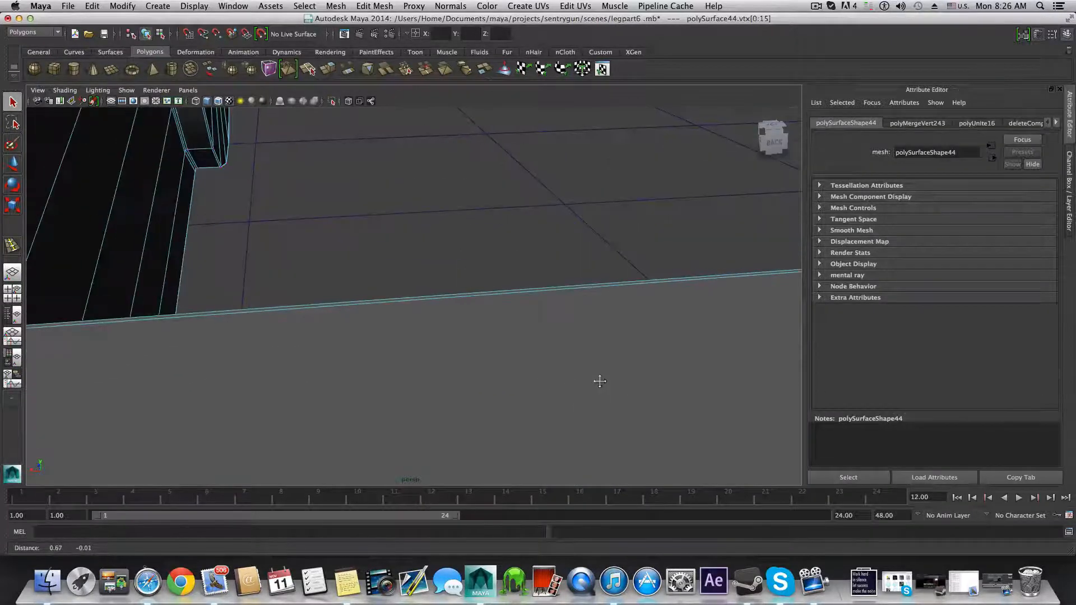
left_click_drag(598, 379, 483, 312, "alt")
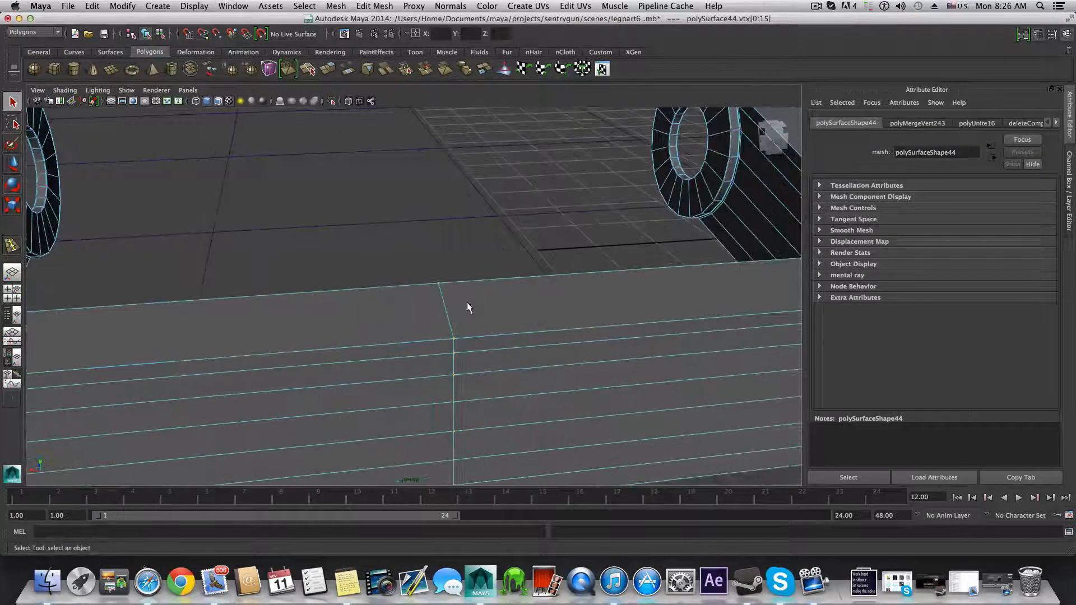
key("z")
left_click(463, 302)
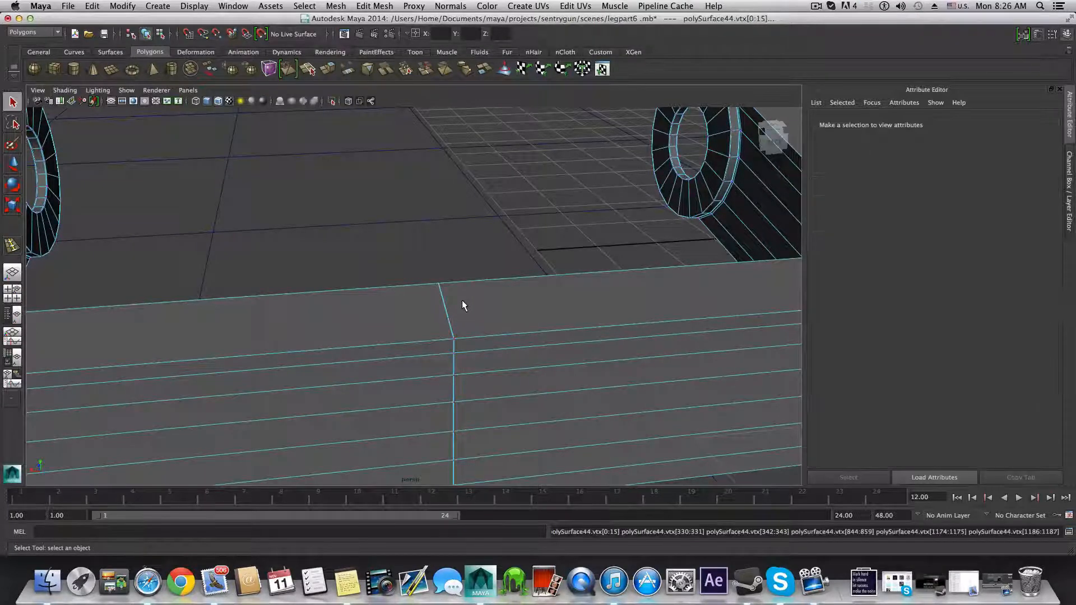
Step: Merge the split vertex pairs at the middle seam on the far edge of the crossbar's top face
left_click_drag(432, 310, 520, 292, "alt")
right_click_drag(520, 292, 416, 347, "alt")
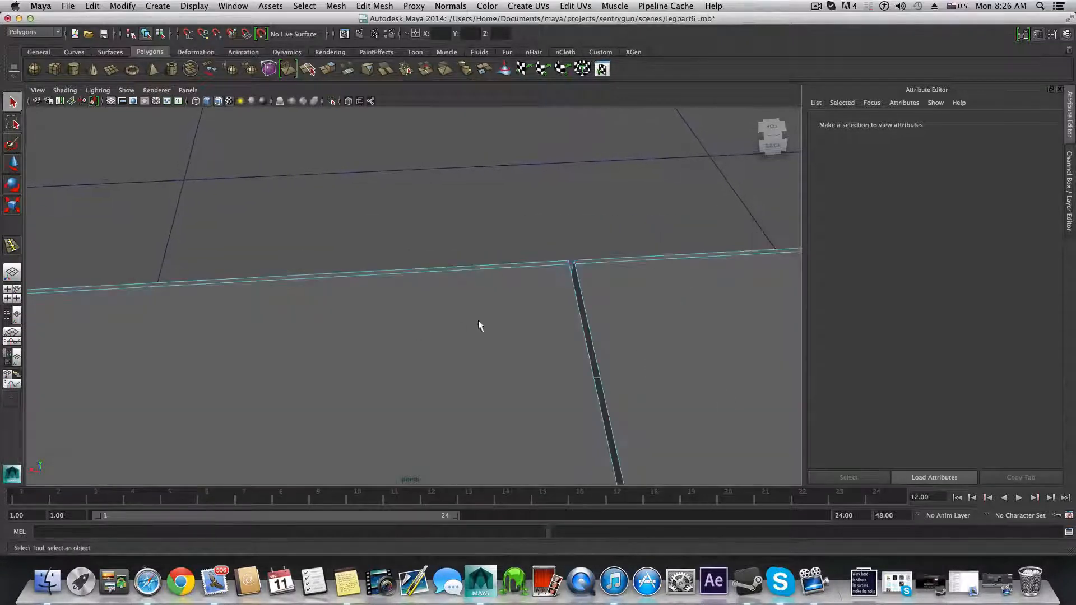
left_click_drag(479, 321, 368, 301, "alt")
left_click(376, 6)
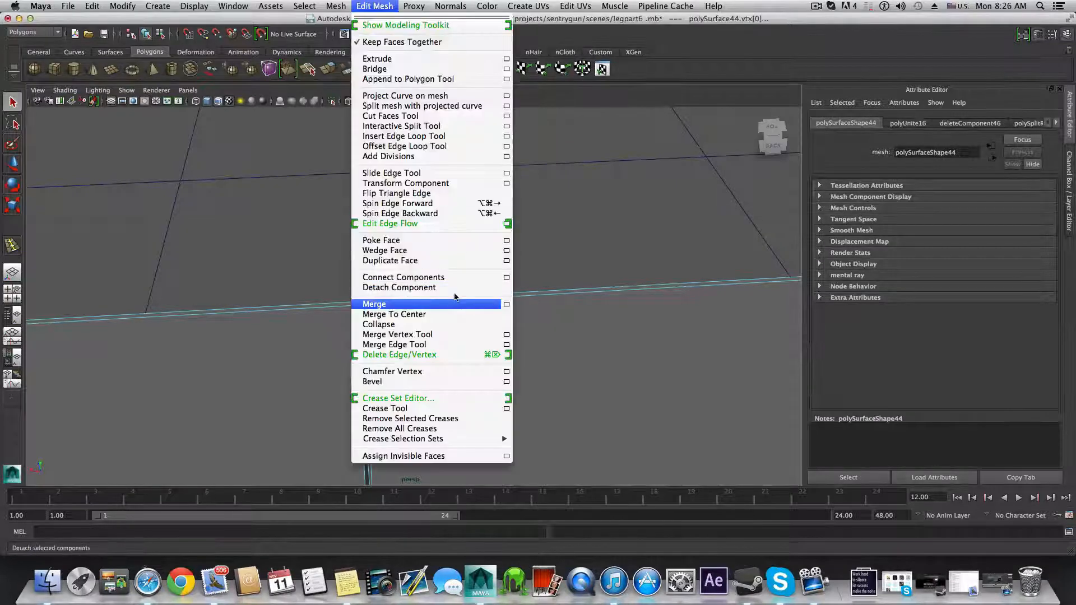
left_click(454, 305)
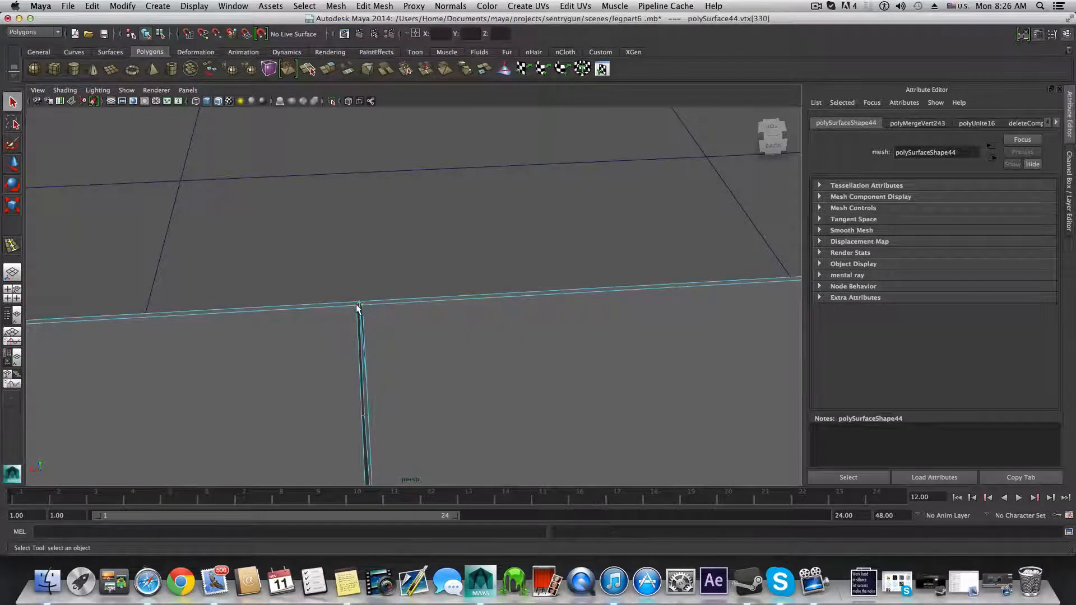
key("g")
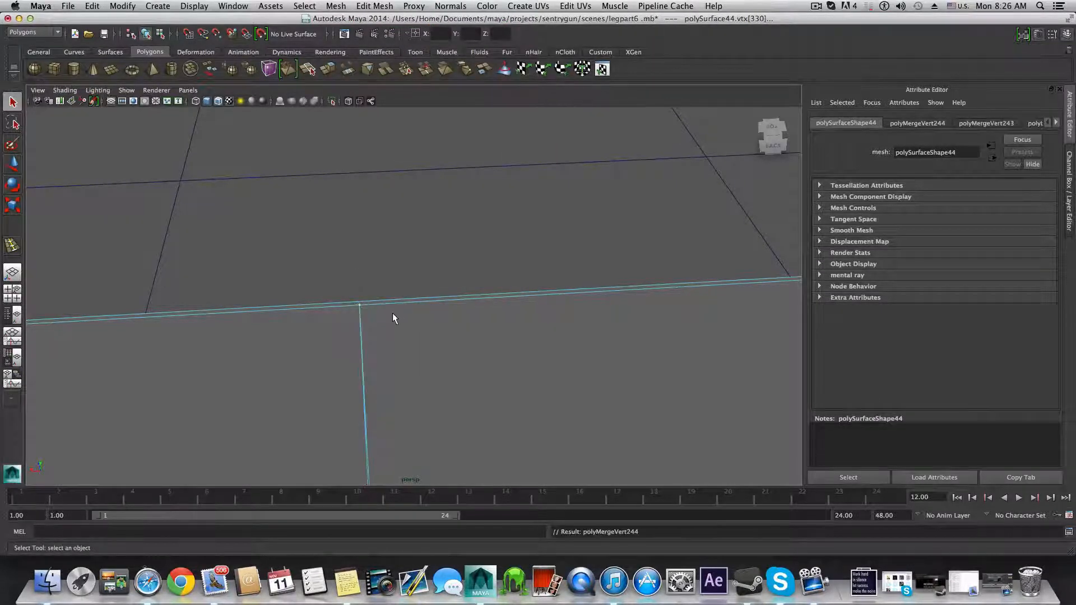
Step: Merge the split seam vertices at the corner where the crossbar's top and back faces meet
scroll(399, 325, "down", 3)
middle_click_drag(402, 334, 373, 158, "alt")
middle_click_drag(381, 364, 390, 341, "alt")
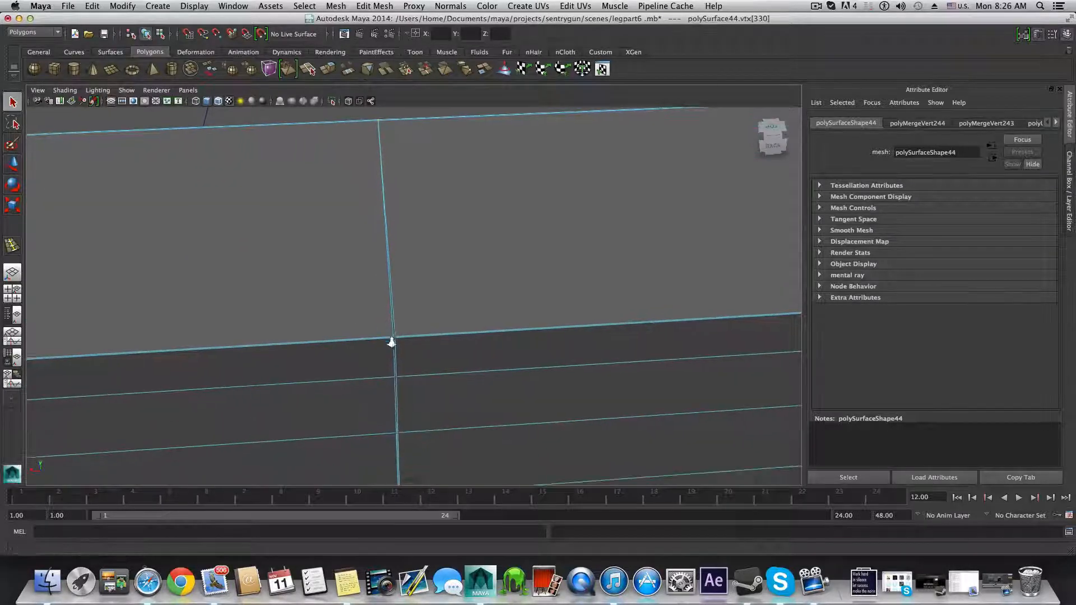
right_click_drag(390, 342, 447, 334, "alt")
middle_click_drag(386, 357, 425, 342, "alt")
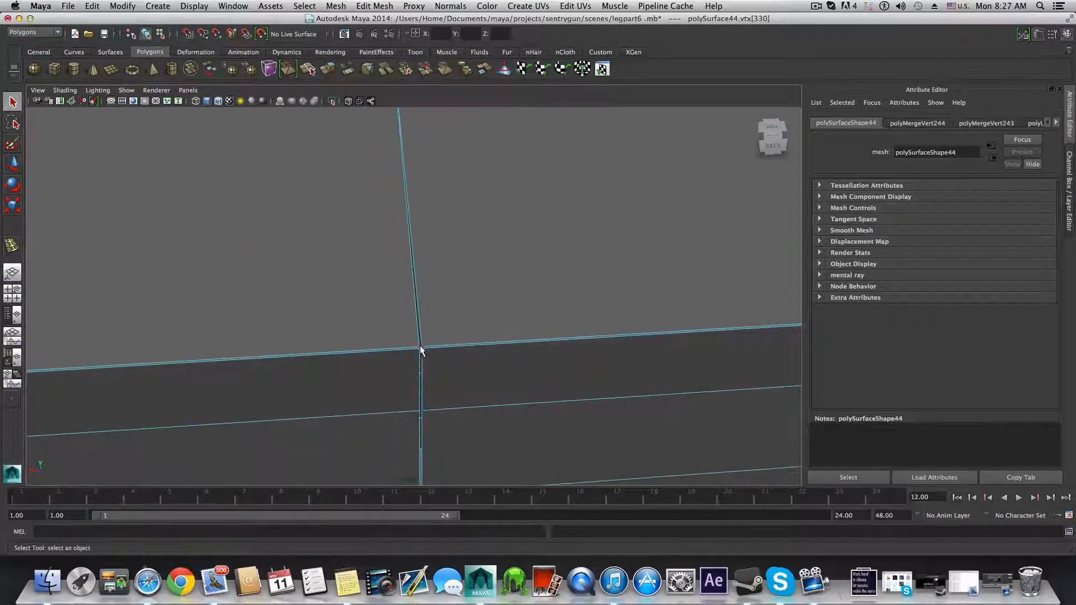
left_click(419, 345)
left_click(418, 347, "shift")
scroll(418, 346, "up", 4)
scroll(418, 346, "down", 4)
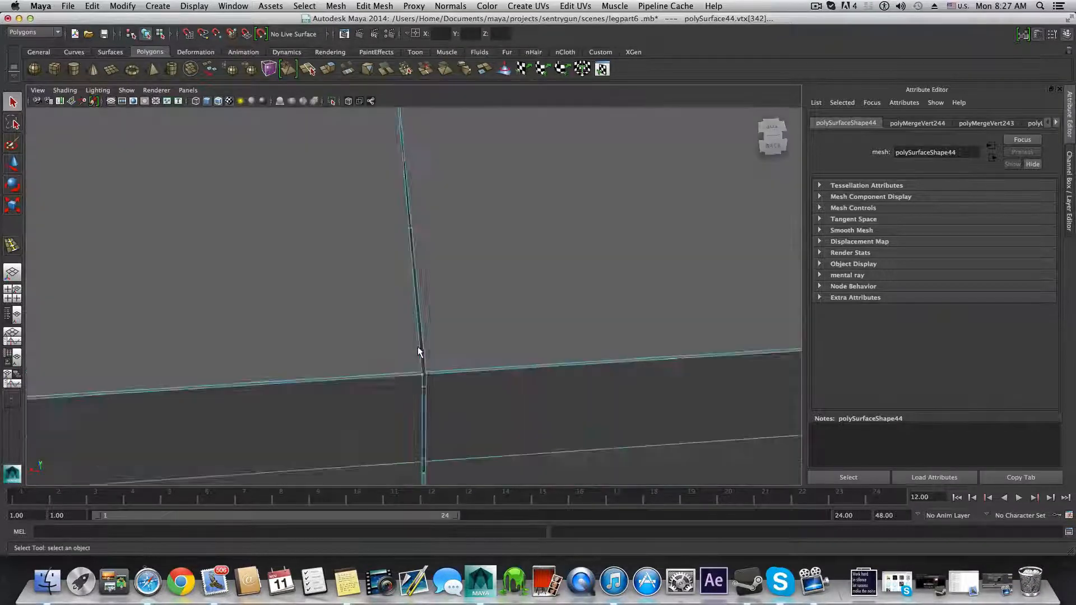
right_click_drag(418, 346, 594, 370, "alt")
middle_click_drag(533, 351, 577, 188, "alt")
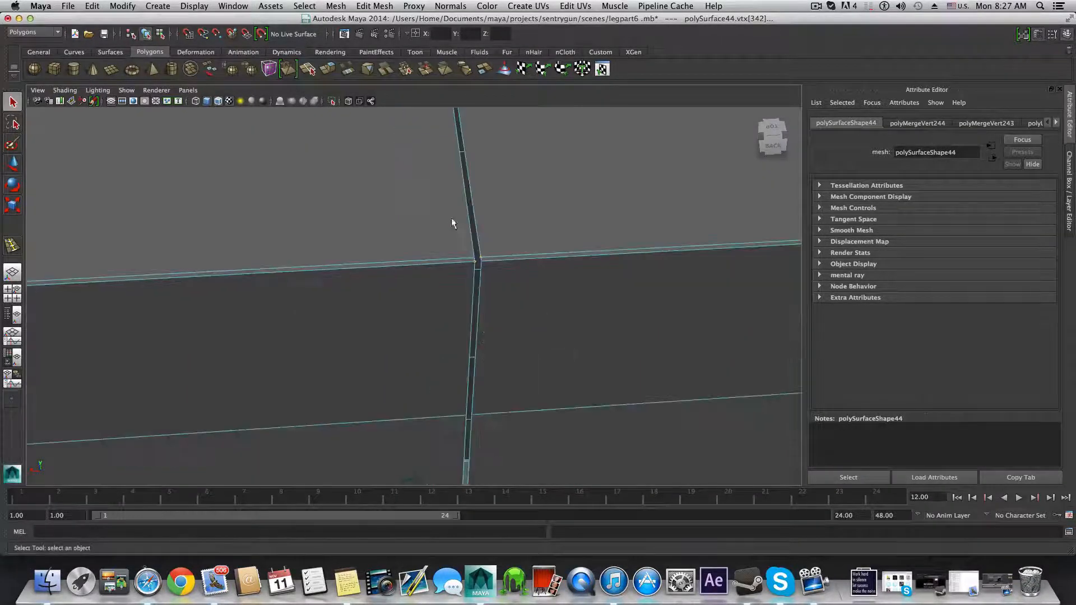
left_click(479, 257, "shift")
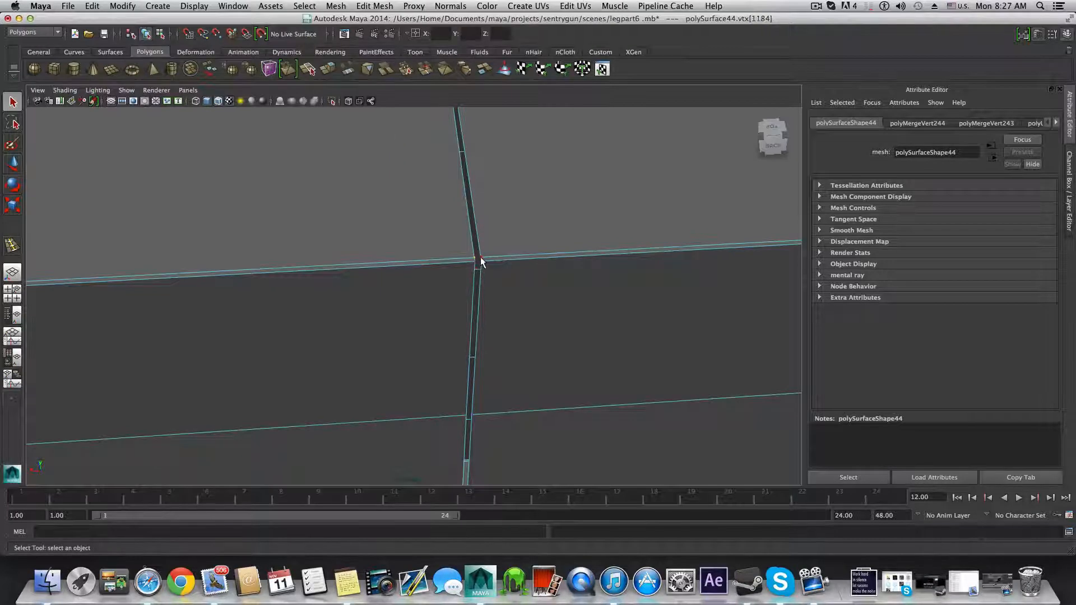
left_click(480, 256, "shift")
left_click(482, 263)
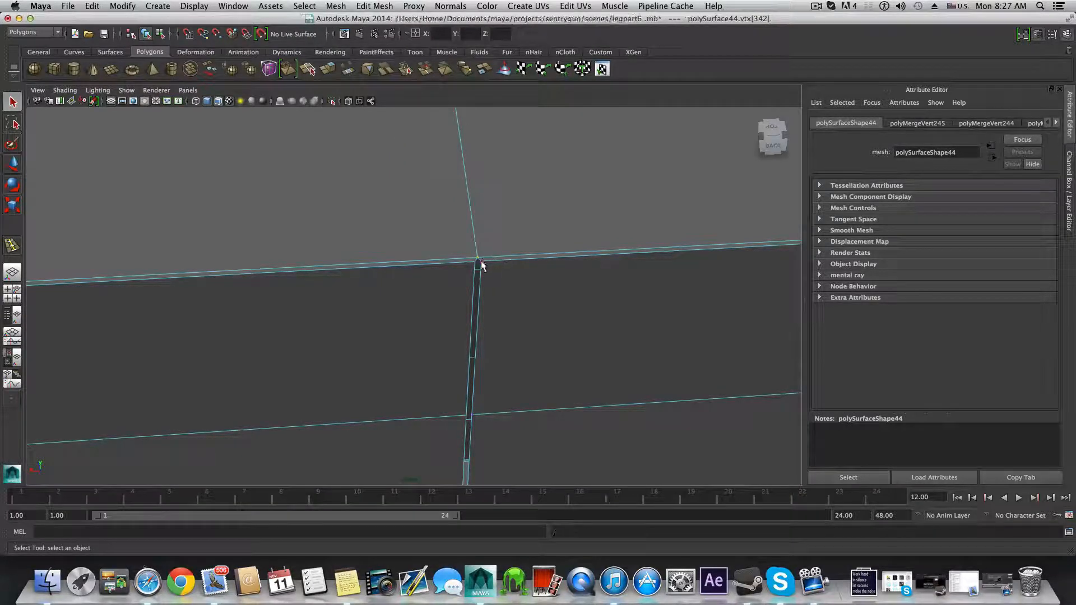
Step: Merge the seam vertex pair just below the top corner on the crossbar's back face
left_click(476, 262)
left_click(476, 262)
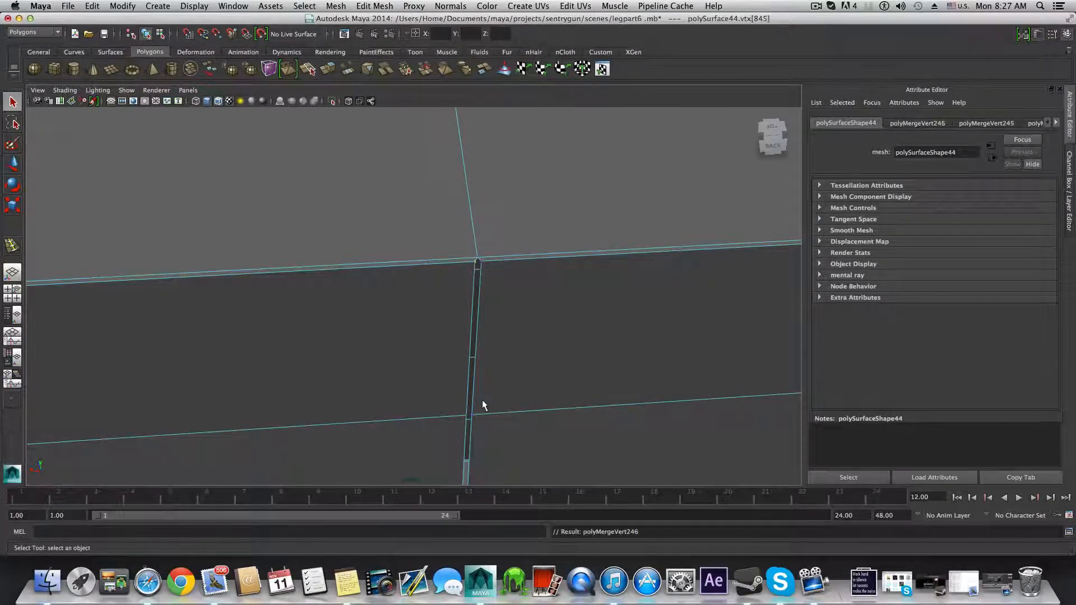
left_click(479, 262, "shift")
key("g")
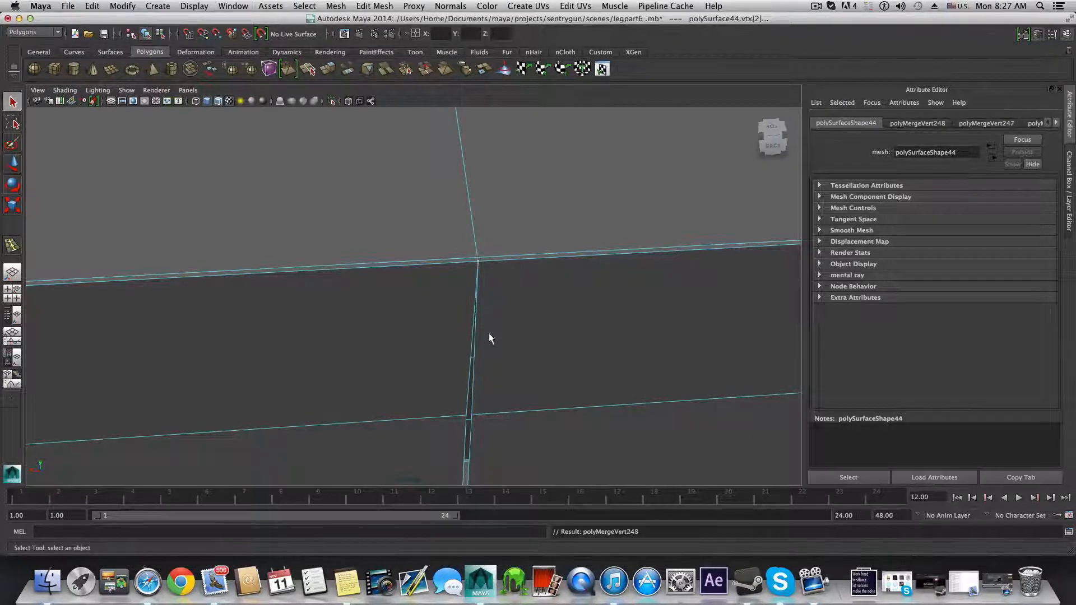
Step: Merge the seam vertex pair on the next horizontal edge down the crossbar's back face
middle_click_drag(493, 437, 473, 349, "alt")
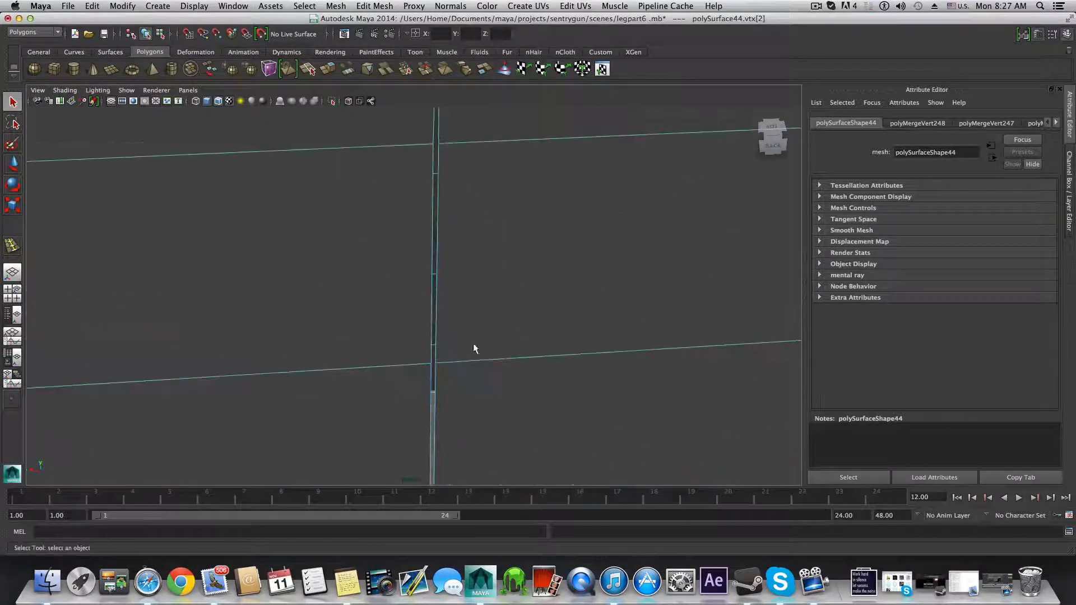
left_click_drag(450, 141, 449, 144)
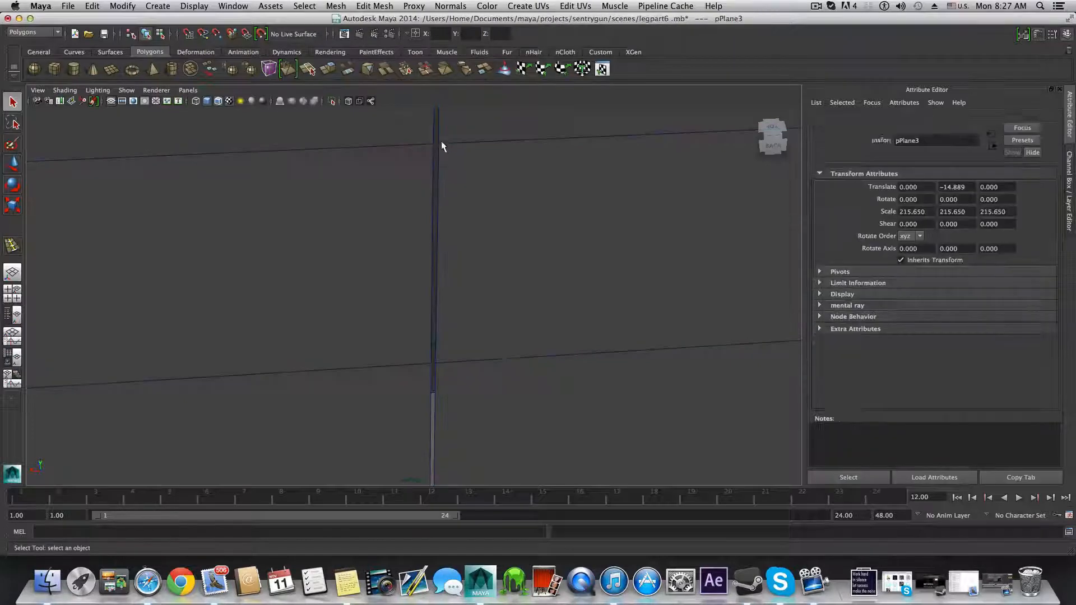
key("super+z")
right_click(460, 135)
left_click(395, 139)
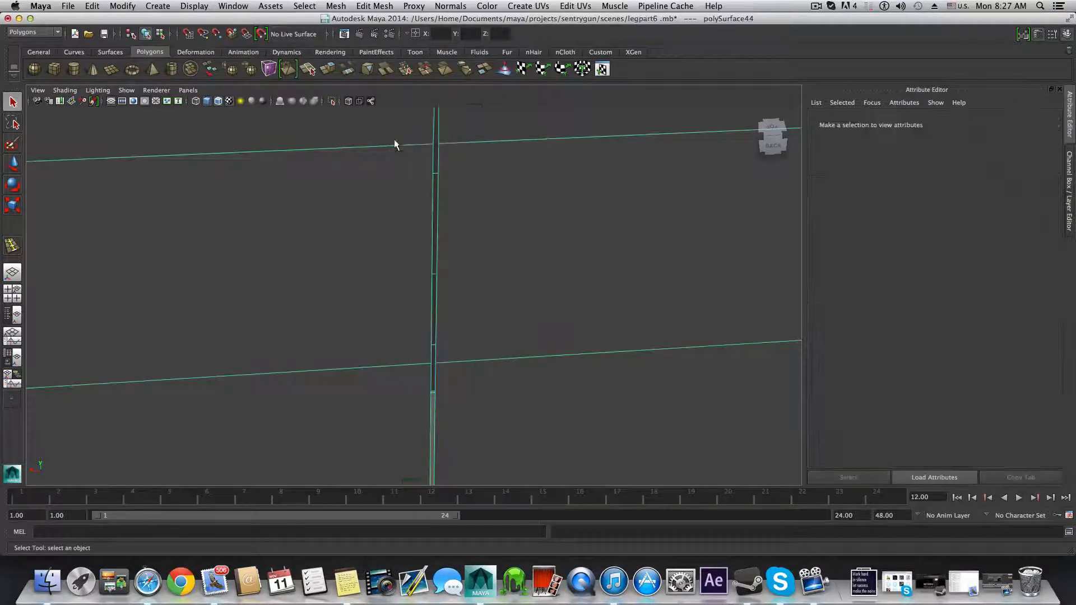
key("g")
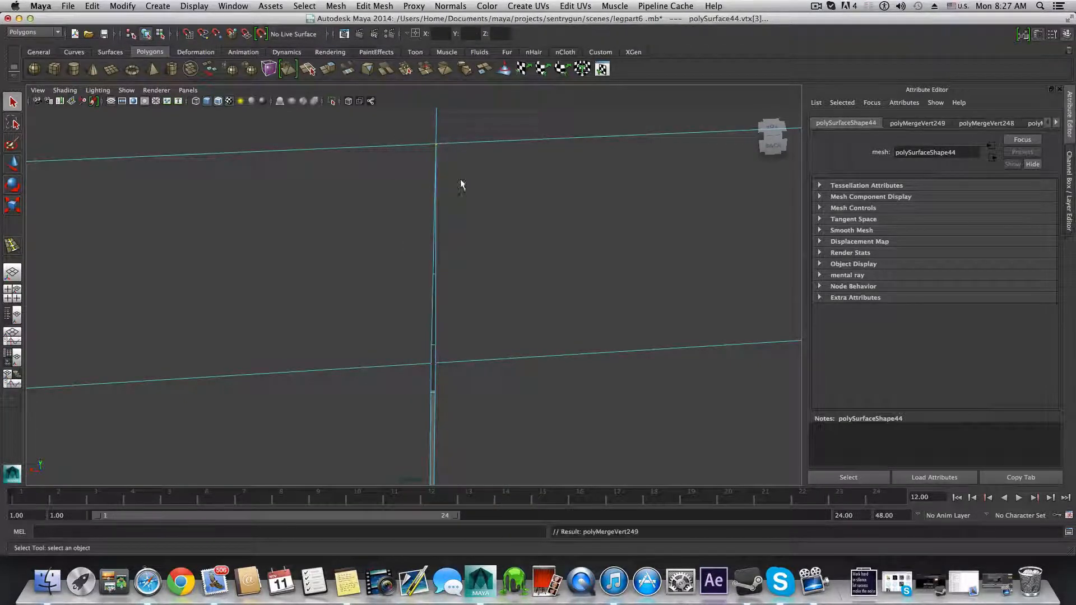
Step: Merge the seam vertex pair at the corner where the crossbar's back face meets its underside
scroll(461, 181, "down", 3)
middle_click_drag(461, 180, 450, 274, "alt")
left_click_drag(450, 274, 515, 279, "alt")
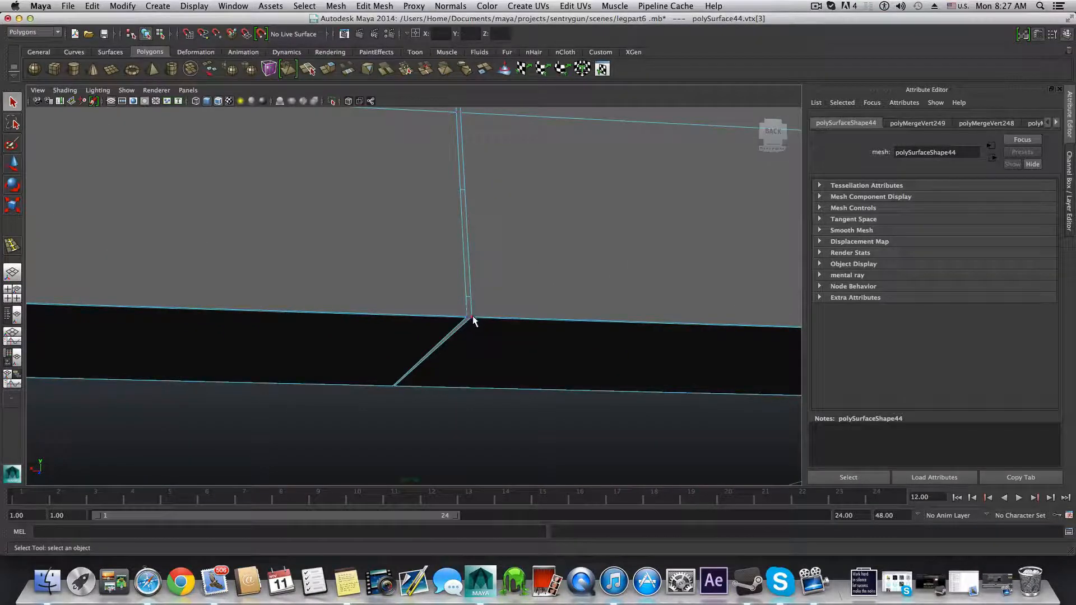
left_click_drag(502, 379, 496, 379, "alt")
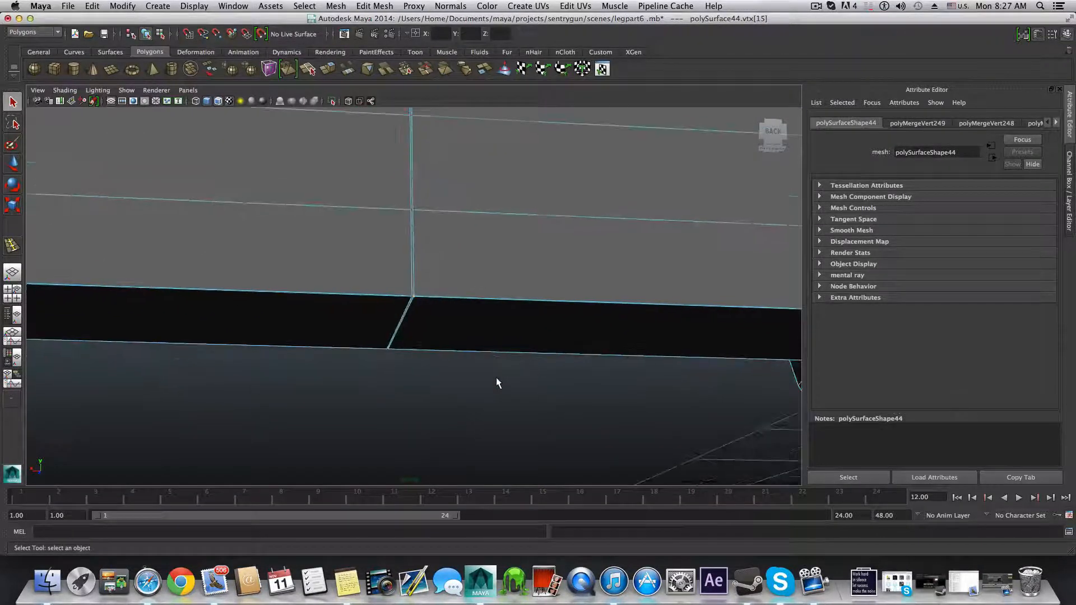
left_click(411, 296)
mouse_move(411, 296)
left_mouse_down("alt")
mouse_move(413, 310)
mouse_move(473, 272)
mouse_move(596, 258)
mouse_move(324, 325)
mouse_move(247, 372)
mouse_move(385, 343)
mouse_move(439, 305)
mouse_move(399, 310)
mouse_move(405, 317)
mouse_move(393, 293)
left_mouse_up("alt")
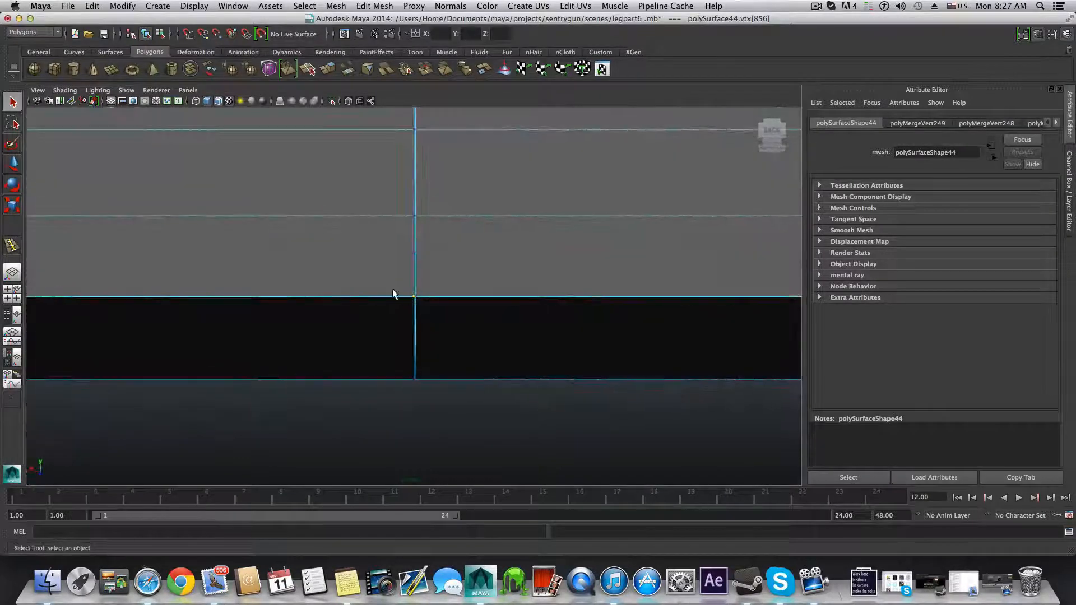
right_click_drag(398, 314, 814, 385, "alt")
right_click_drag(359, 314, 406, 328, "alt")
left_click(436, 296)
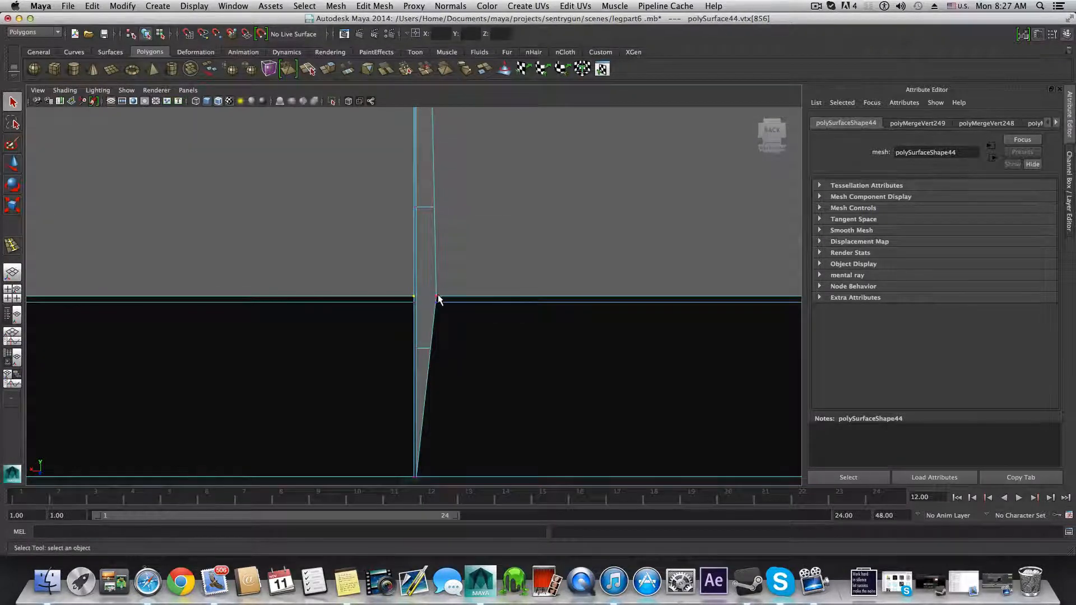
left_click(435, 295)
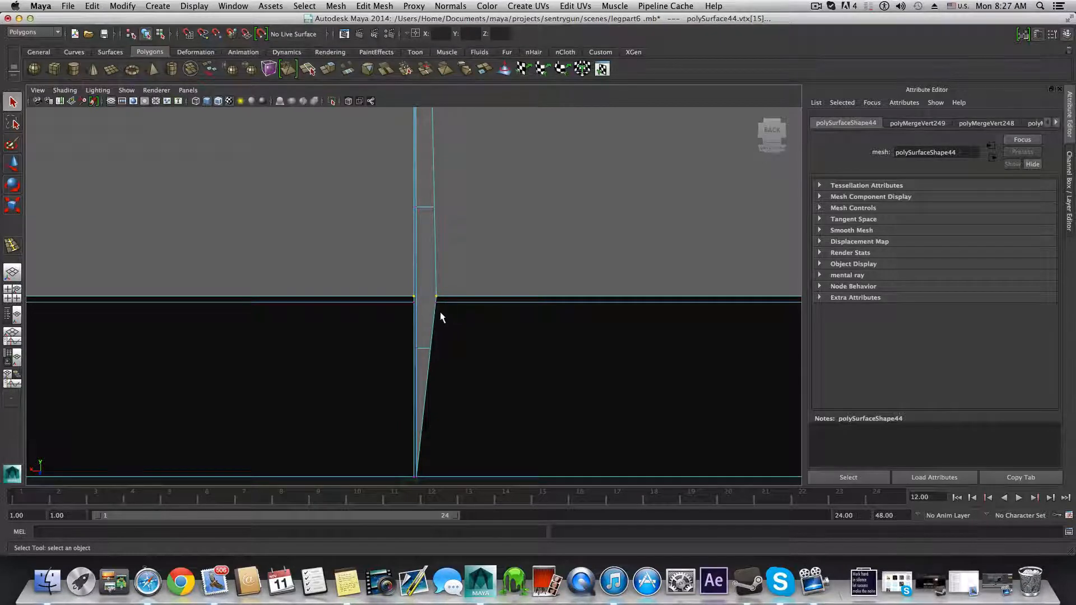
key("g")
Step: Merge the neighbouring seam vertex pair just inside the back edge of the crossbar's underside
left_click(426, 298)
left_click(436, 304)
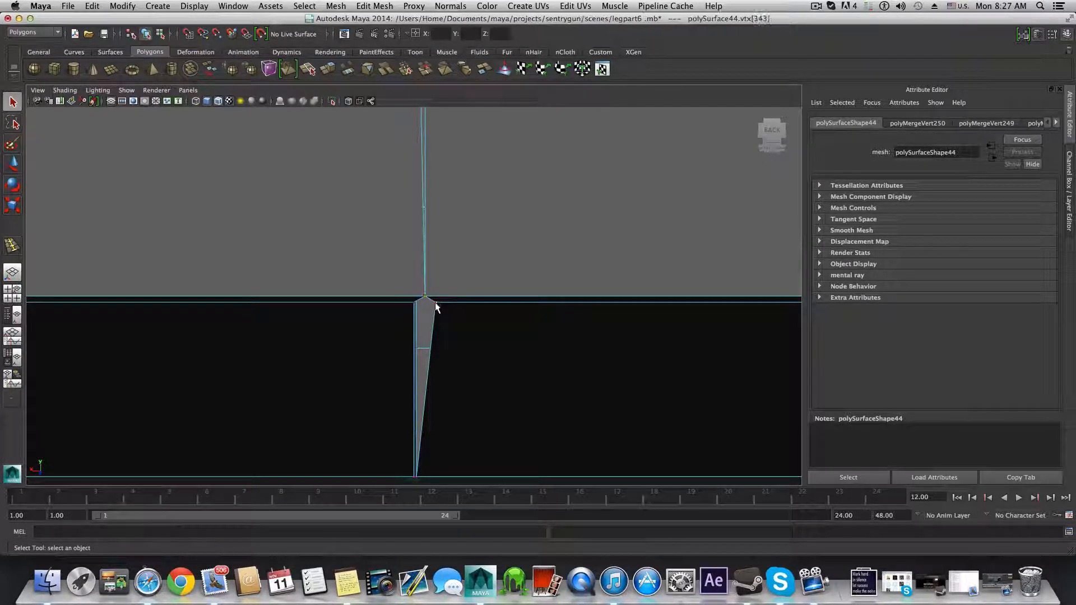
left_click(415, 303, "shift")
key("g")
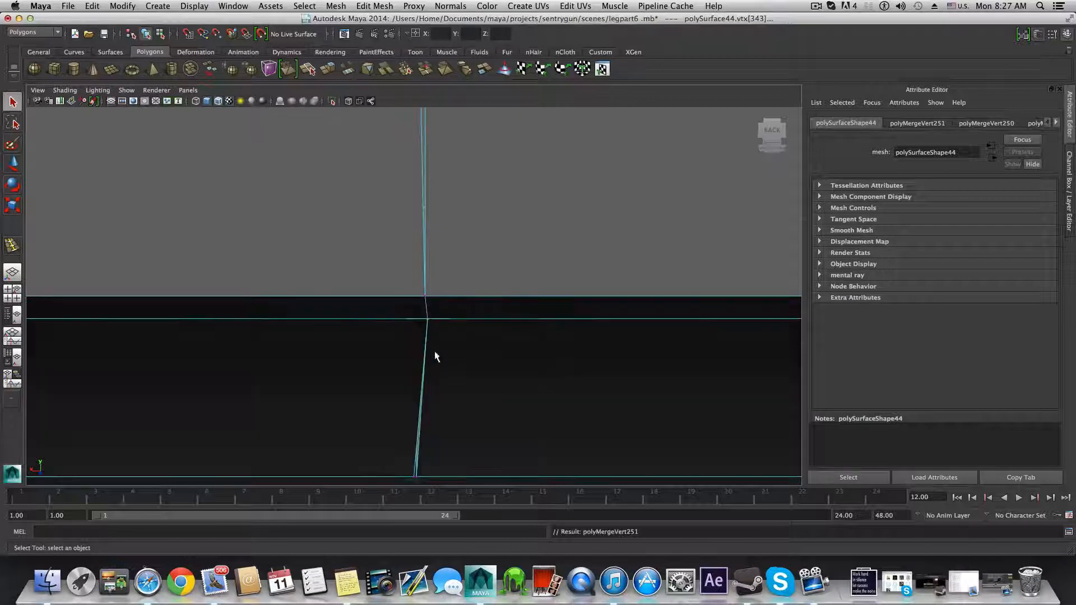
Step: Merge the split seam vertex pairs along the front edge of the crossbar's underside
left_click_drag(435, 352, 437, 358, "alt")
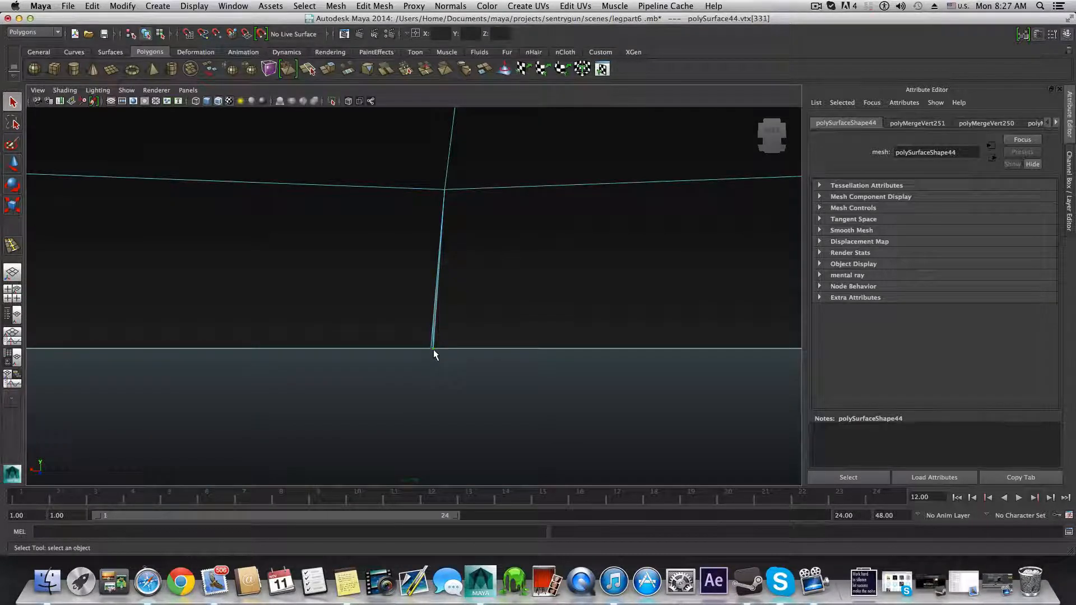
key("f")
left_click_drag(433, 350, 694, 342, "alt")
right_click_drag(371, 352, 499, 350, "alt")
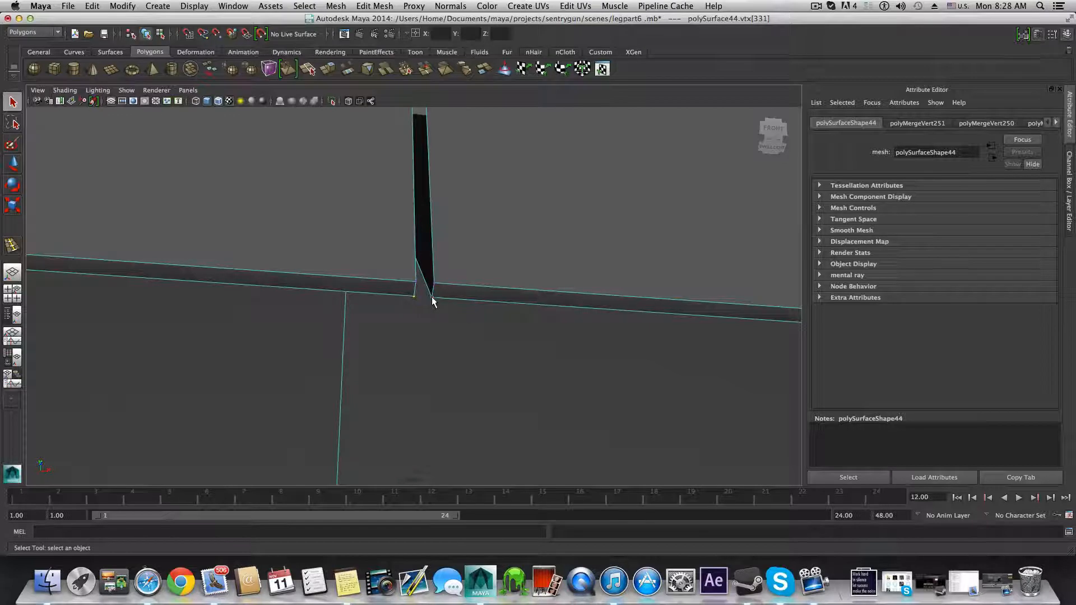
left_click(432, 298, "shift")
key("g")
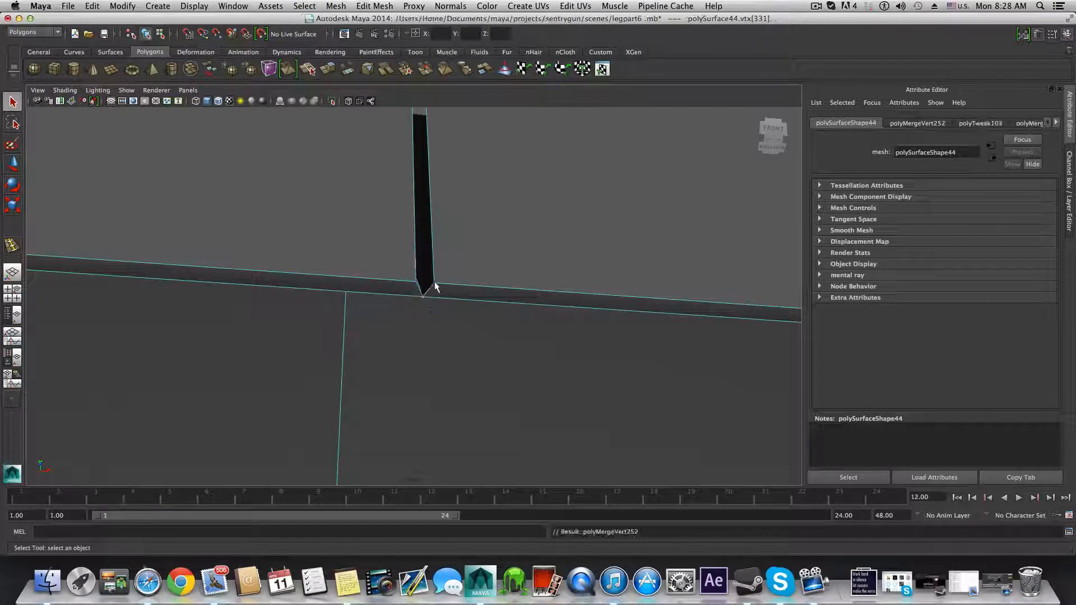
left_click(434, 308)
key("f")
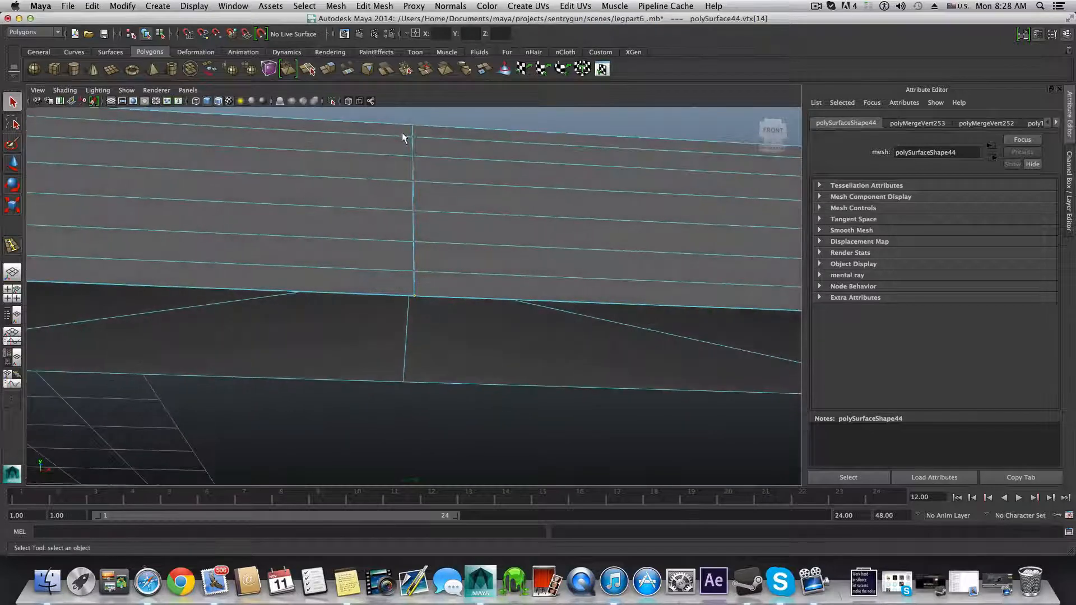
Step: Undo the vertex merges made along the seam on the crossbar's underside
left_click_drag(438, 276, 476, 220)
key("z")
key("z")
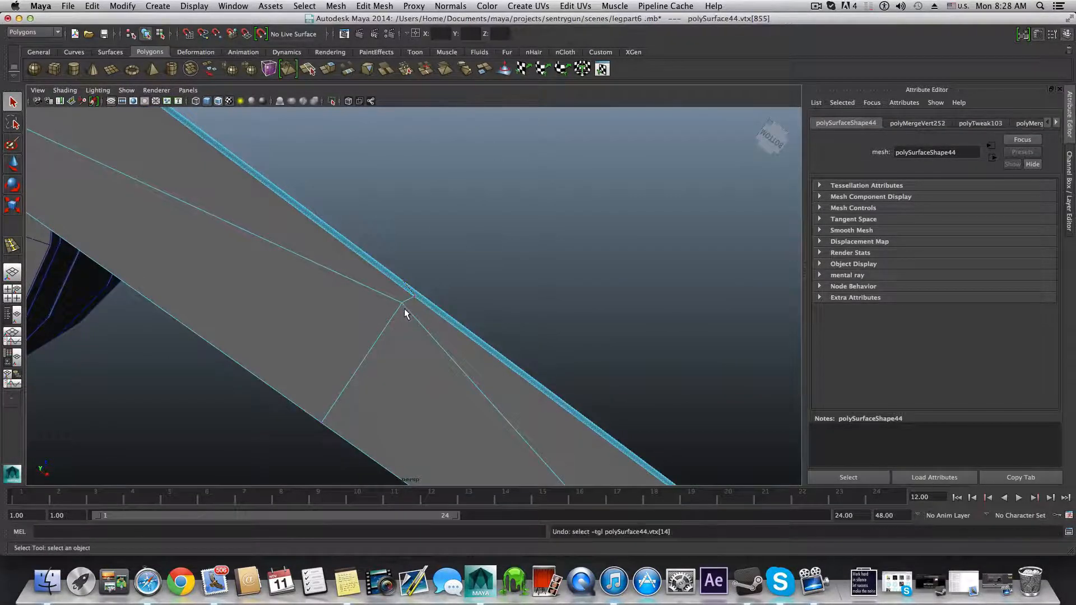
key("z")
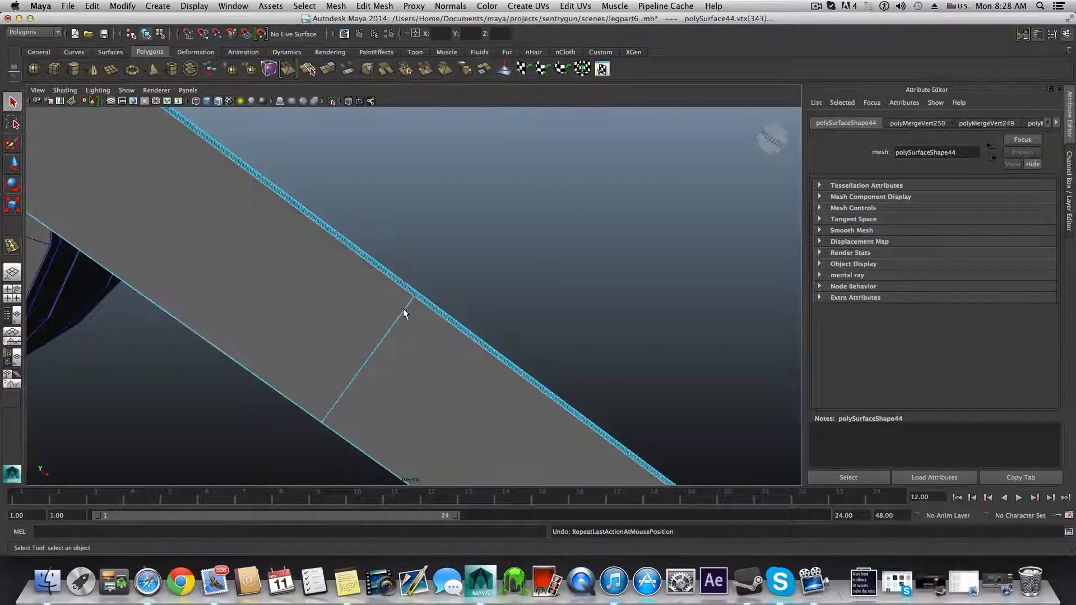
Step: Merge the split seam vertex pair at the corner where the crossbar's front face meets its underside
left_click_drag(402, 308, 378, 257, "alt")
right_click_drag(377, 260, 422, 358, "alt")
left_click(425, 355)
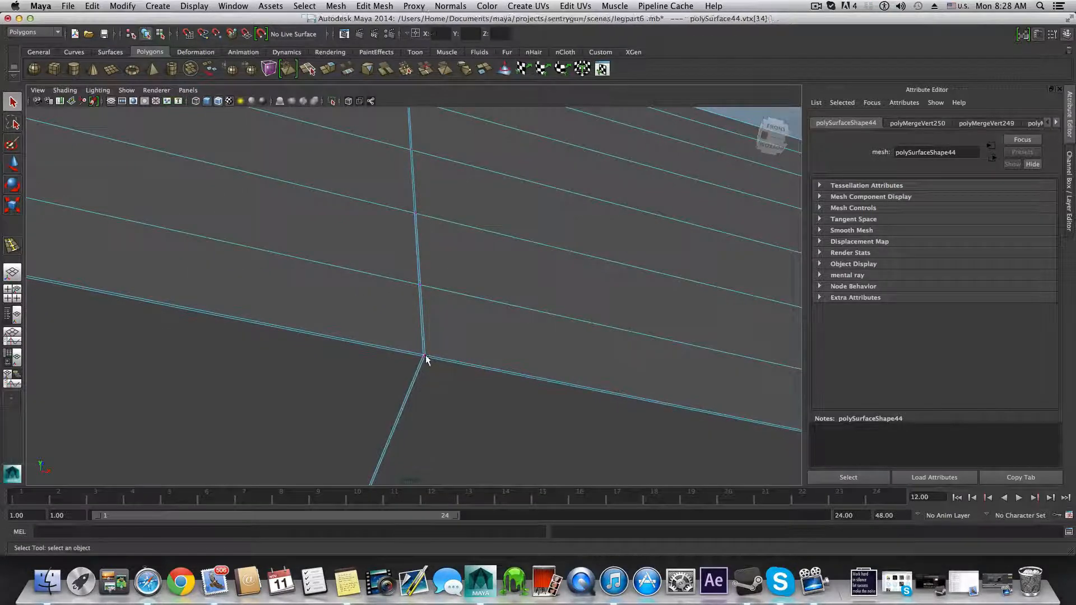
left_click(425, 356, "shift")
key("g")
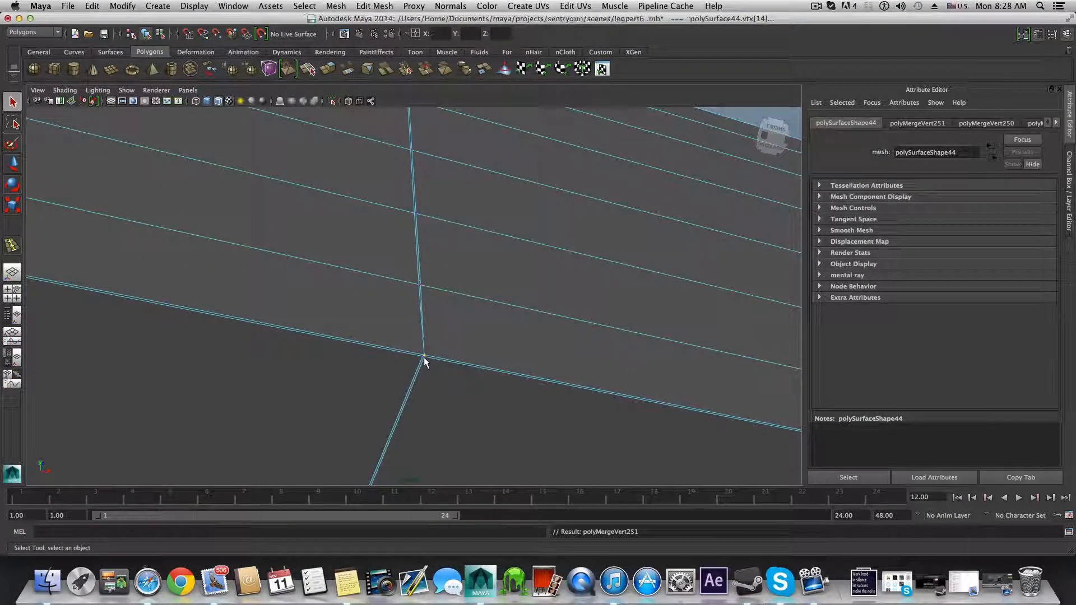
Step: Merge the neighbouring split seam vertex pair just inside the front edge of the crossbar's underside
left_click(423, 356)
right_click_drag(420, 369, 529, 386, "alt")
middle_click_drag(528, 386, 539, 361, "alt")
scroll(523, 391, "up", 4)
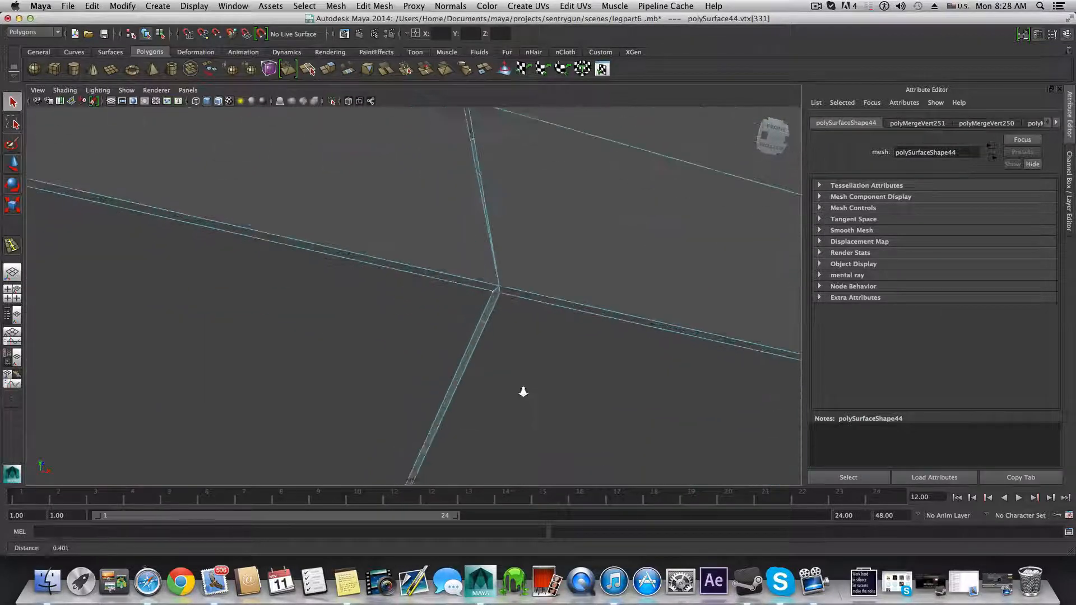
left_click(508, 292, "shift")
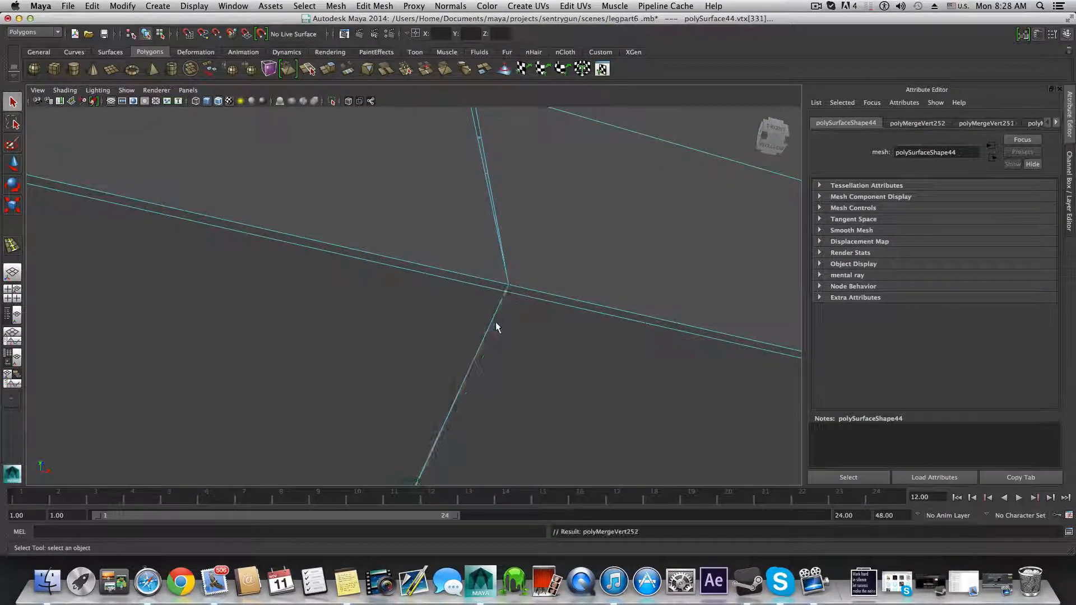
Step: Merge the split seam vertex pair at the back edge of the crossbar
right_click_drag(496, 322, 437, 343, "alt")
left_click_drag(376, 337, 502, 325, "alt")
right_click_drag(502, 325, 387, 308, "alt")
middle_click_drag(387, 308, 499, 329, "alt")
left_click_drag(329, 318, 429, 336, "alt")
right_click_drag(355, 315, 482, 278, "alt")
middle_click_drag(482, 278, 493, 325, "alt")
left_click(413, 234)
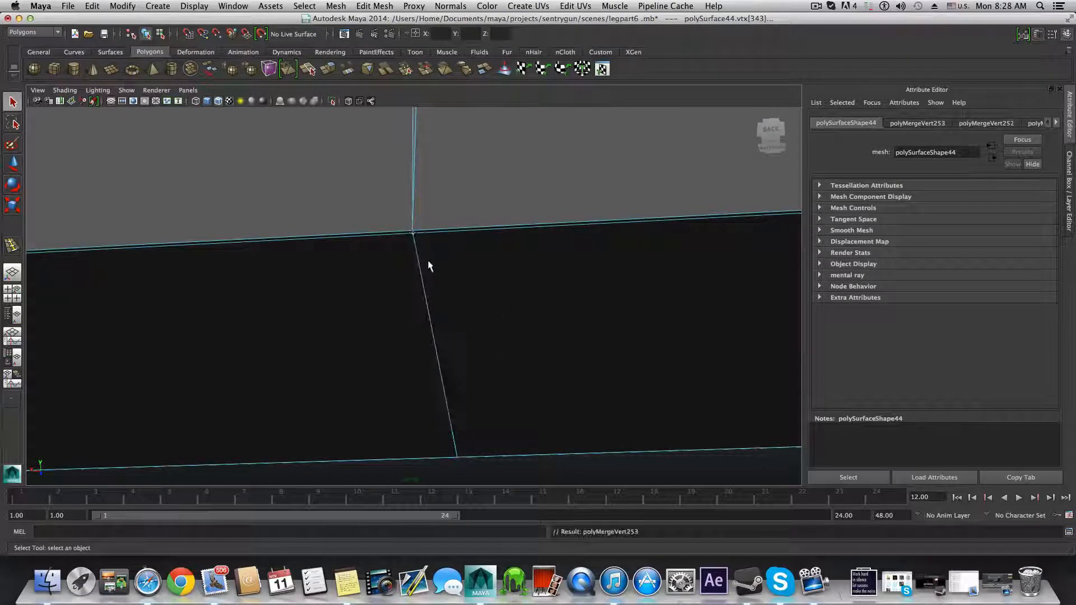
Step: Merge the split seam vertices where the crossbar's outer lined face meets its top face
left_click_drag(455, 313, 210, 342, "alt")
right_click_drag(209, 342, 320, 226, "alt")
left_click_drag(321, 227, 427, 217, "alt")
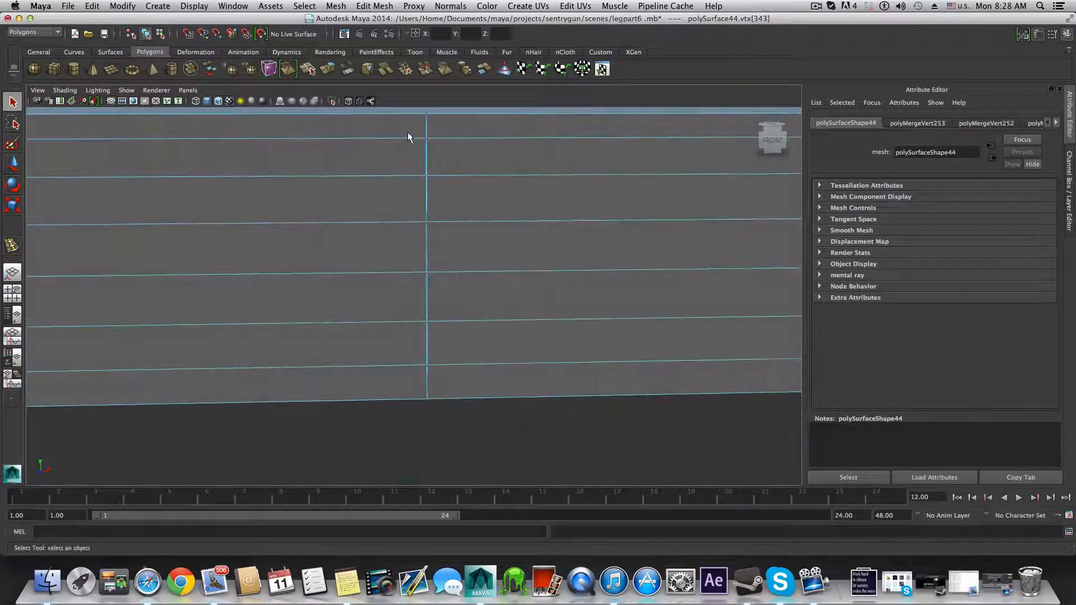
left_click_drag(360, 293, 611, 304, "alt")
left_click_drag(699, 339, 672, 317, "alt")
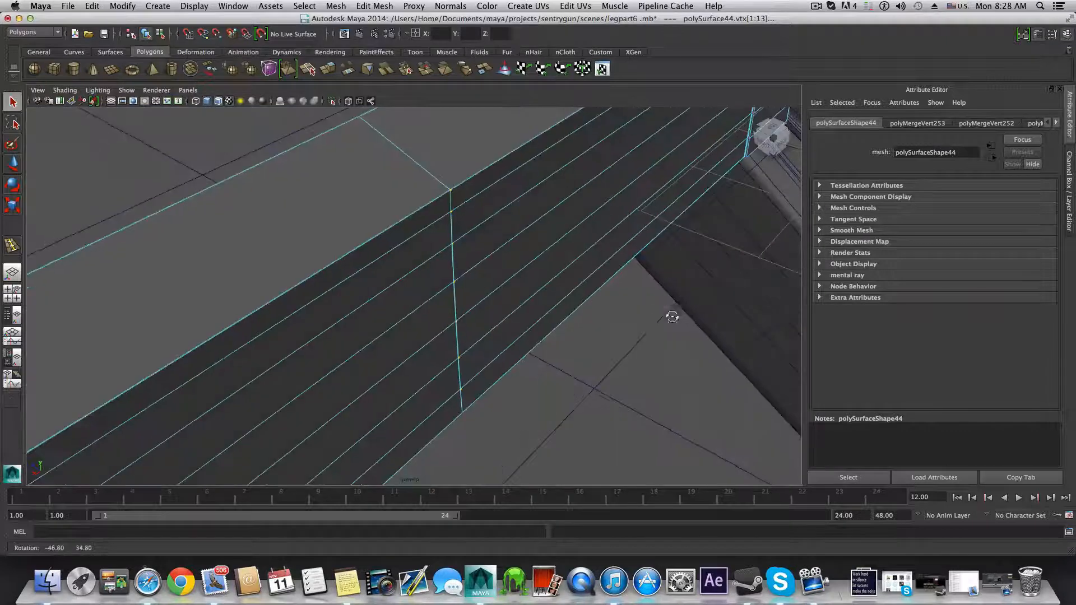
right_click_drag(380, 187, 423, 252, "alt")
left_click_drag(451, 271, 453, 268)
key("f")
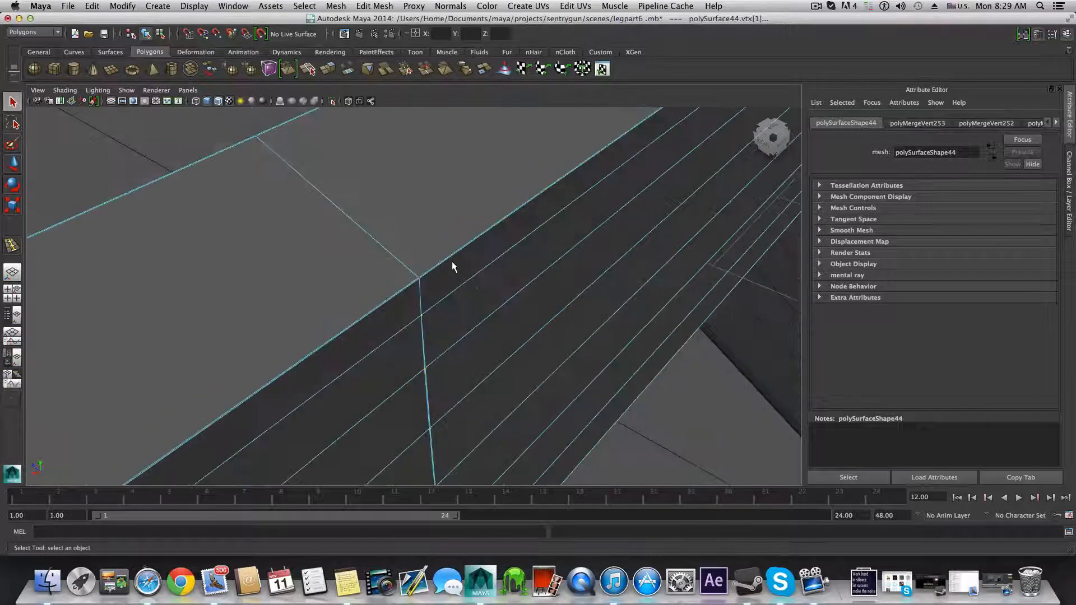
left_click(364, 5)
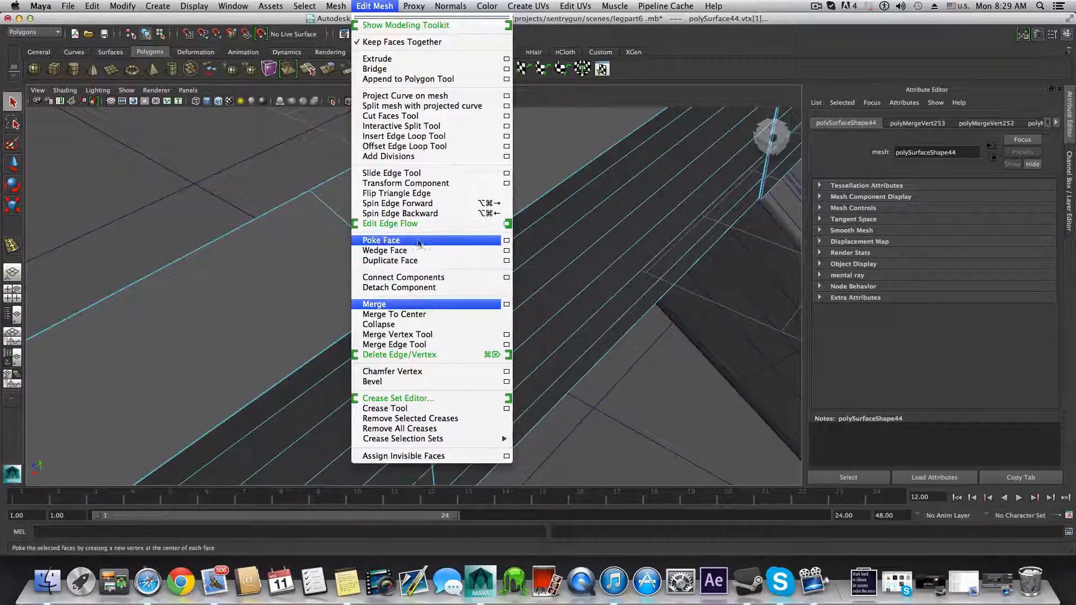
left_click(415, 301)
Step: Switch the merged bracket to smooth mesh preview and check its seam in object and component selection modes
right_click_drag(344, 303, 541, 337, "alt")
middle_click_drag(384, 238, 377, 271, "alt")
scroll(486, 298, "down", 10)
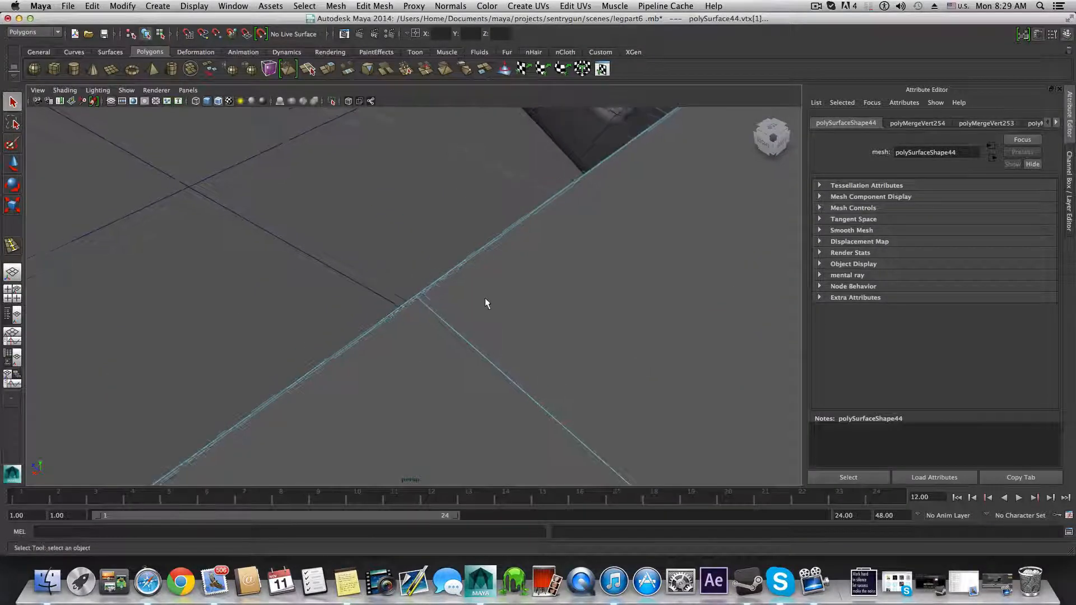
key("F8")
key("F8")
key("3")
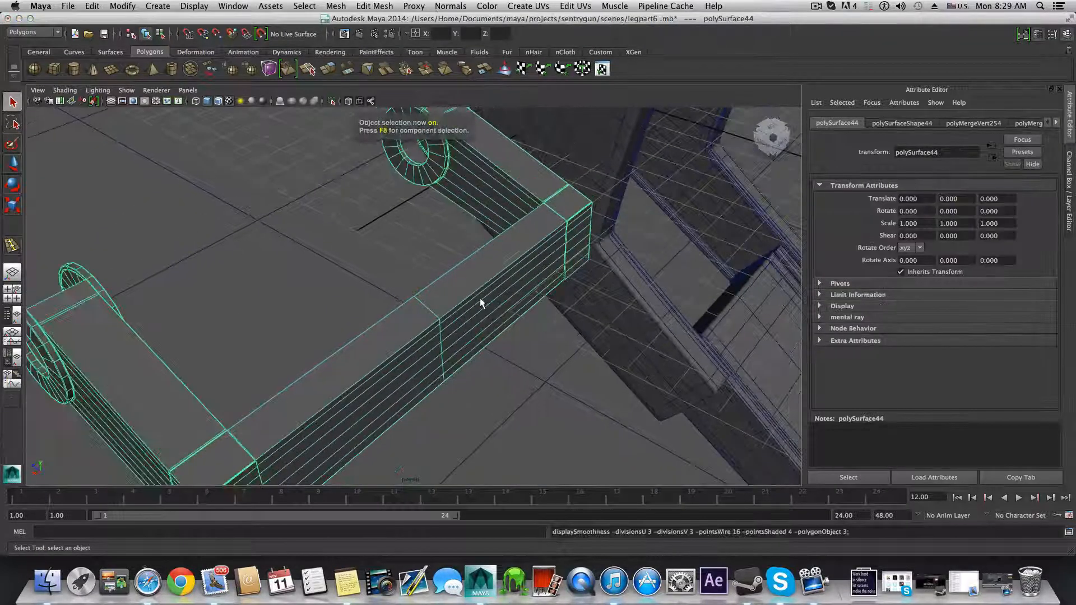
left_click_drag(475, 305, 438, 277, "alt")
key("F8")
key("F8")
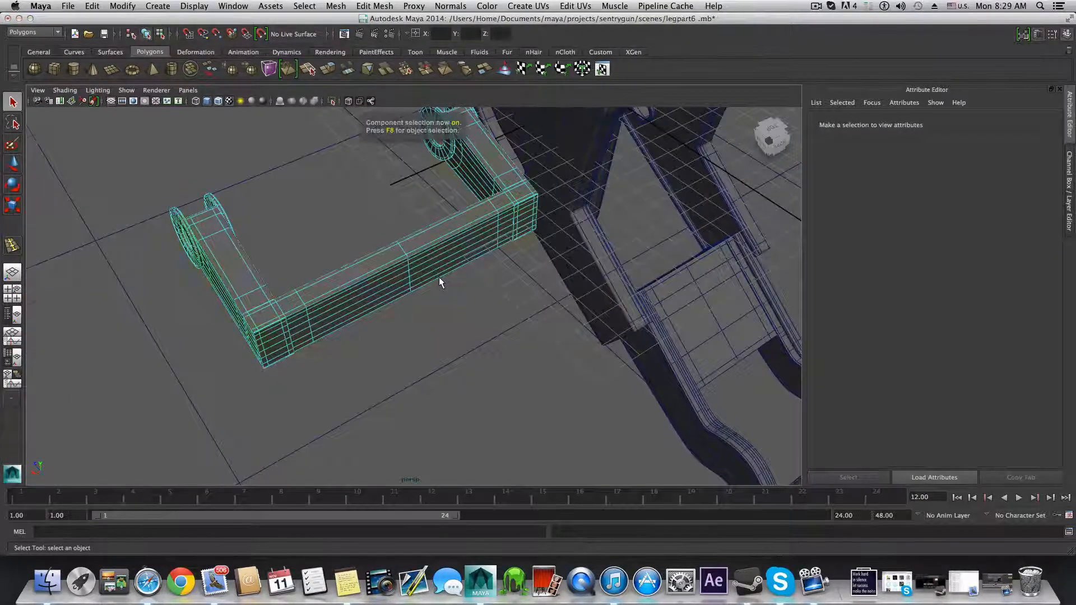
Step: Move the whole bracket along X to about -14.483 so its arms straddle the sentry gun leg
scroll(439, 277, "down", 6)
key("w")
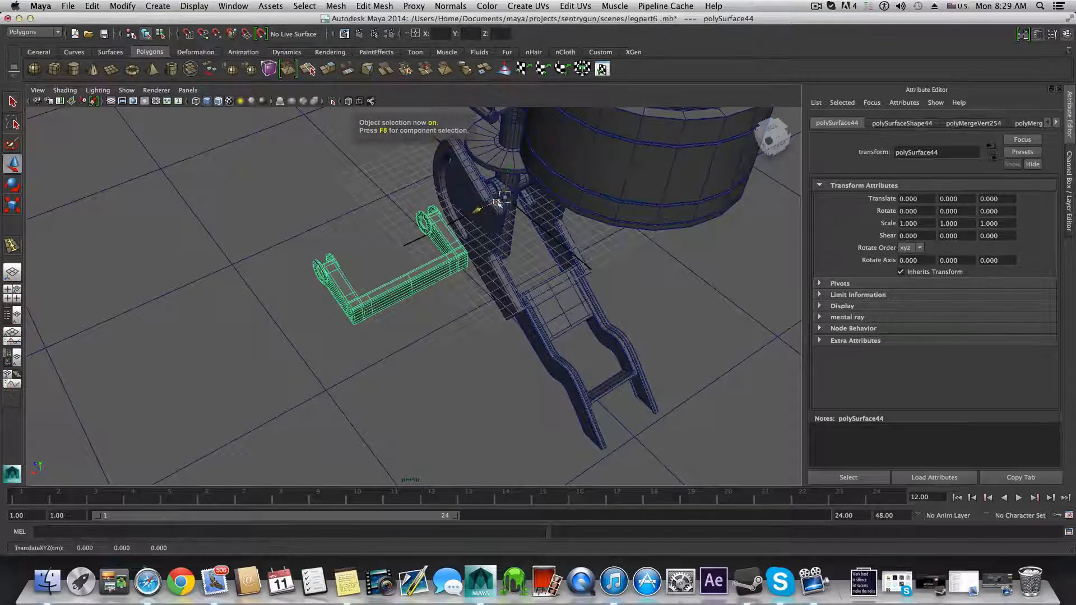
left_click_drag(498, 204, 444, 257)
scroll(472, 221, "up", 4)
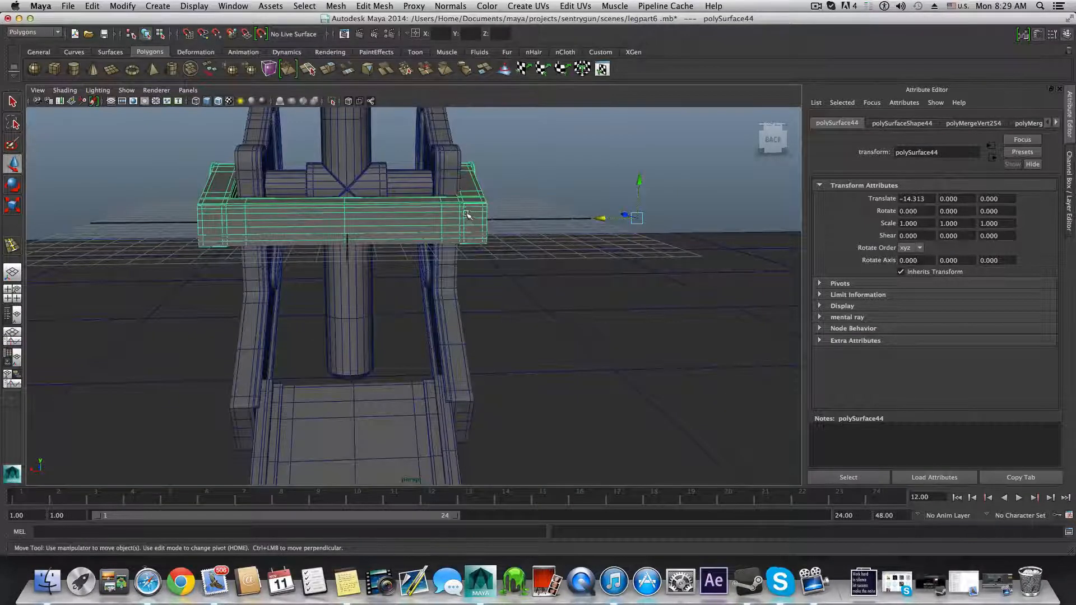
mouse_move(599, 219)
left_mouse_down()
mouse_move(500, 232)
mouse_move(584, 215)
left_mouse_up()
left_click_drag(370, 223, 295, 286, "alt")
left_click_drag(470, 277, 544, 263, "alt")
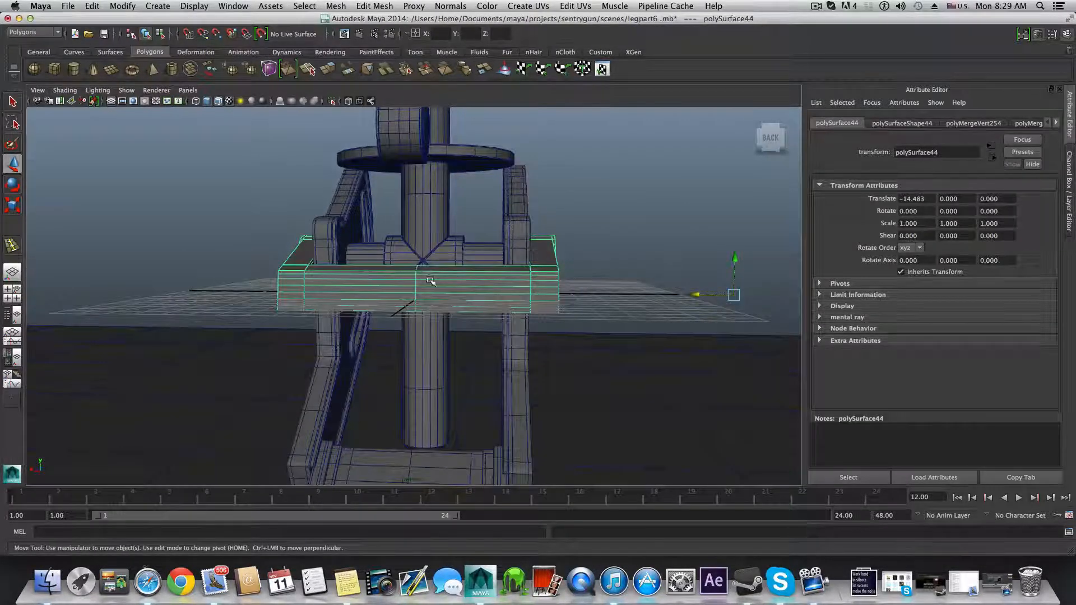
left_click_drag(430, 280, 435, 282, "alt")
Step: Scale the vertices at both ends of the bracket outward along X by about 3 percent to widen it
right_click_drag(473, 280, 481, 250)
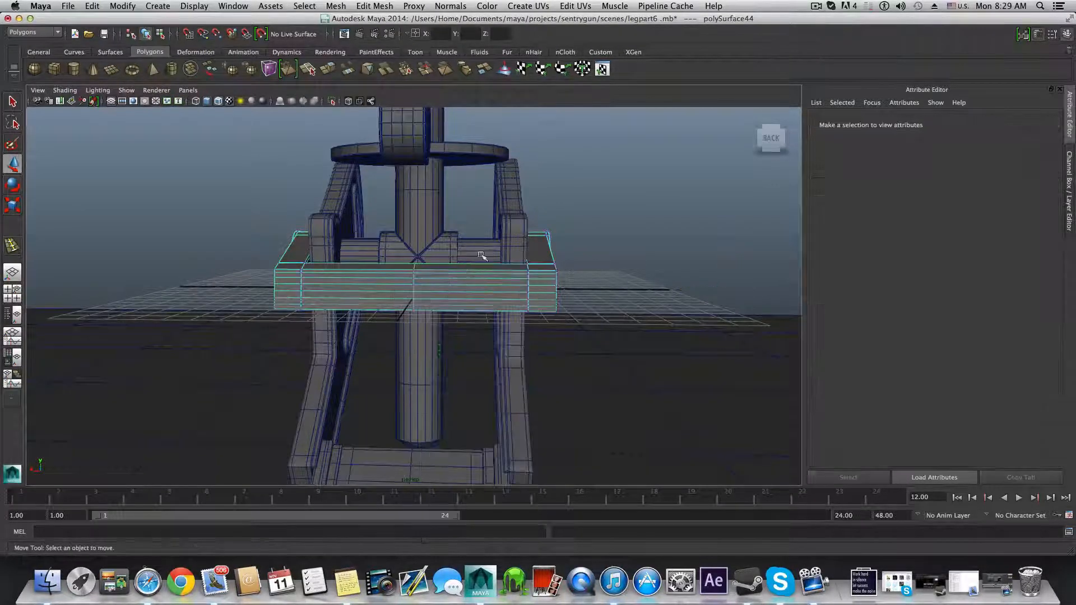
left_click_drag(613, 340, 613, 341)
left_click_drag(423, 284, 622, 268, "alt")
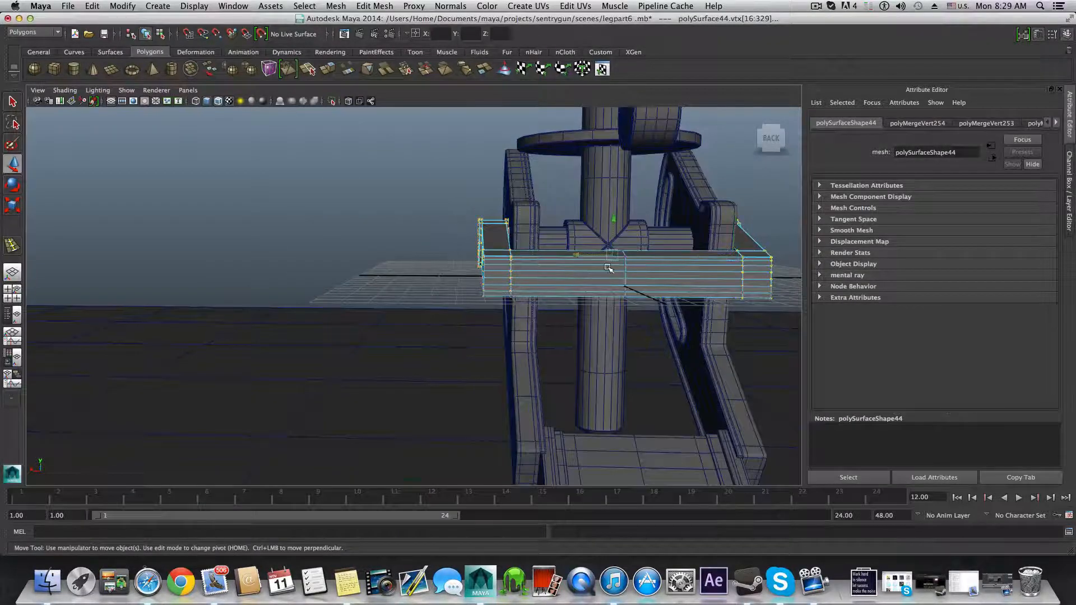
middle_click_drag(608, 268, 501, 291, "alt")
key("r")
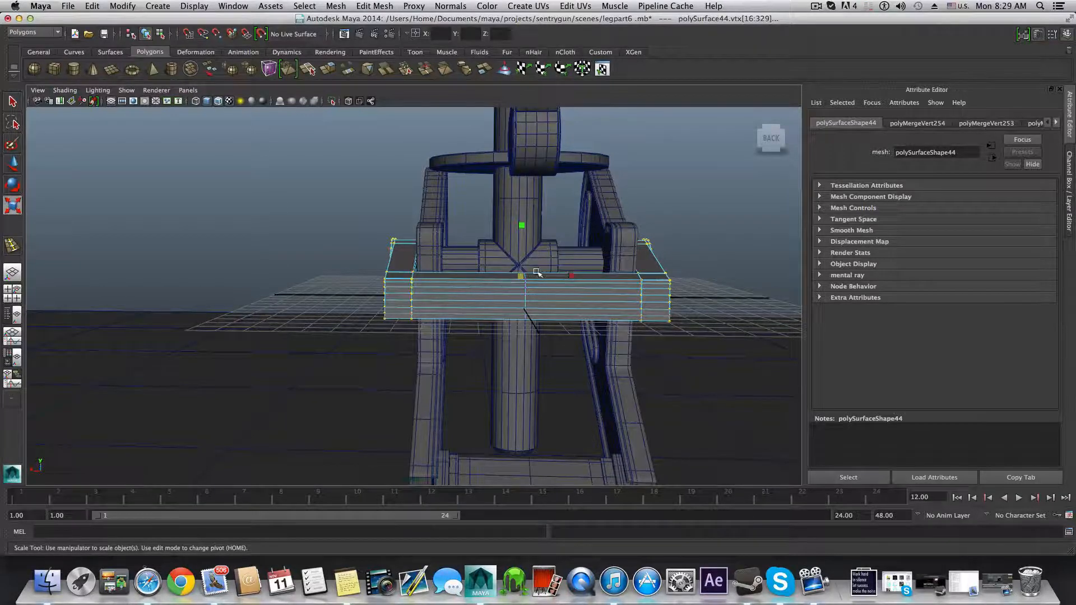
left_click_drag(571, 275, 573, 277)
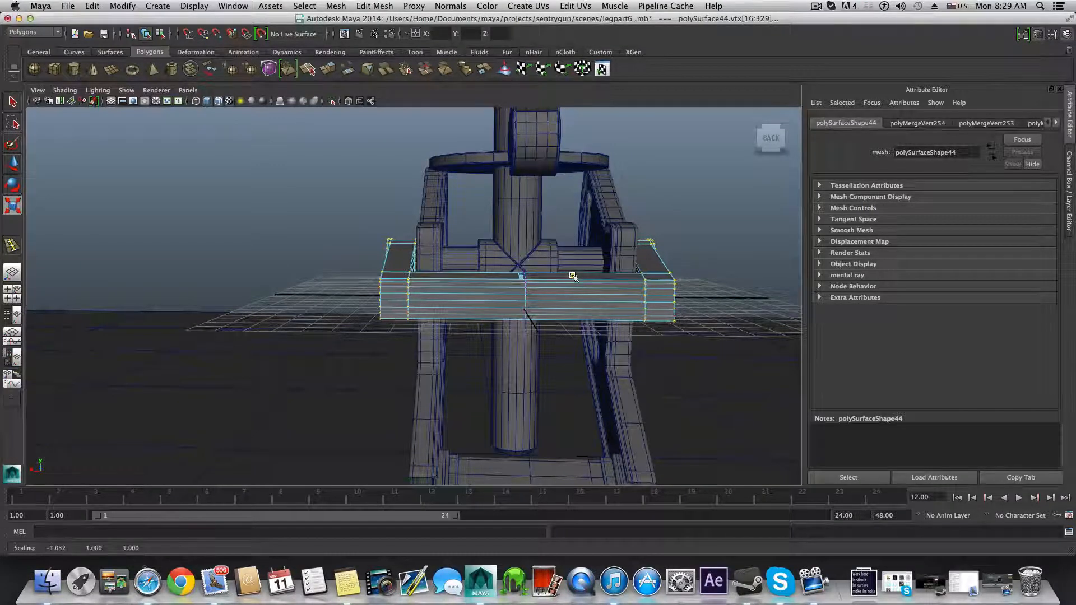
middle_click_drag(572, 276, 563, 280, "alt")
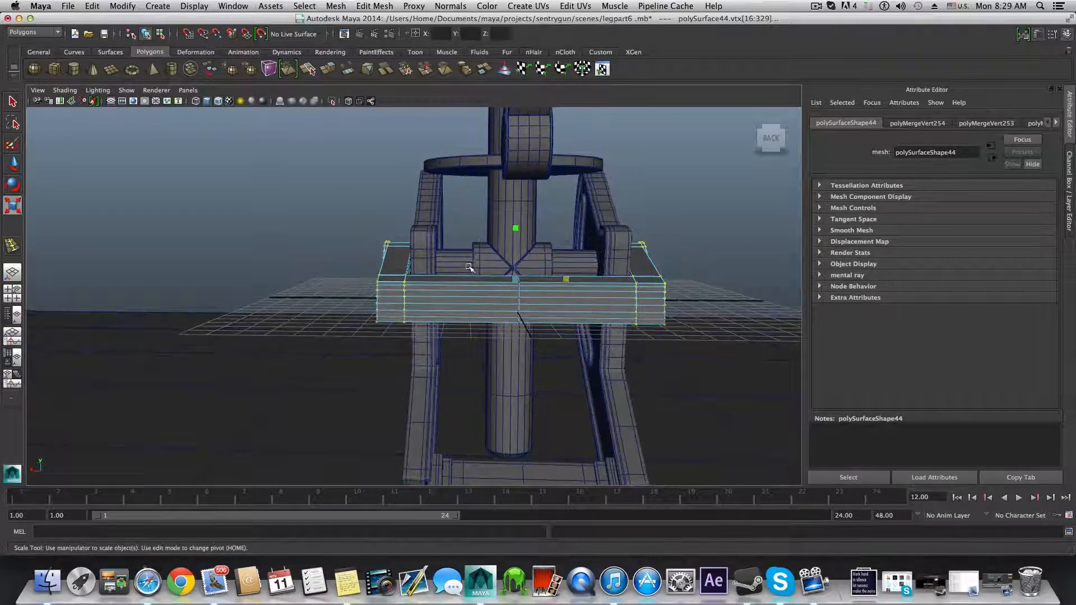
left_click_drag(469, 268, 441, 286, "alt")
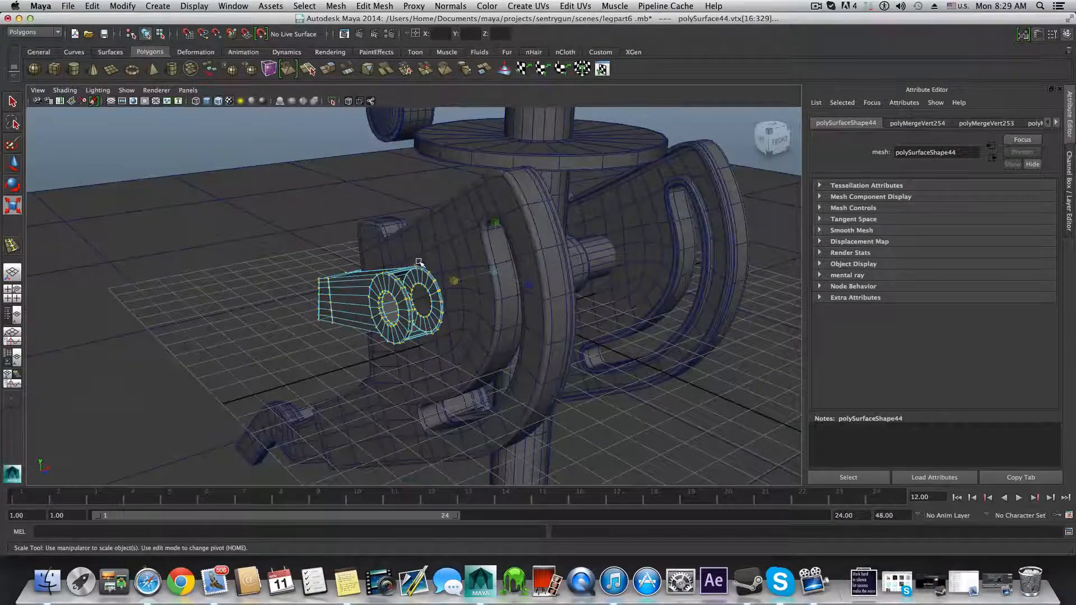
Step: Return to object selection and shift the bracket along X to about -14.520 to centre it on the leg
key("F8")
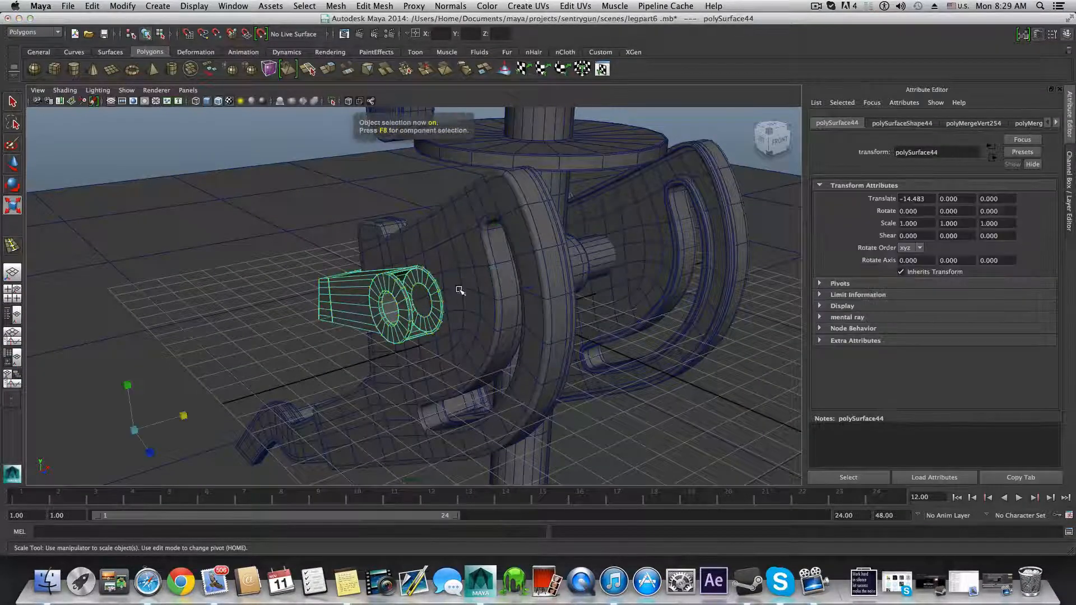
left_click_drag(384, 311, 404, 297, "alt")
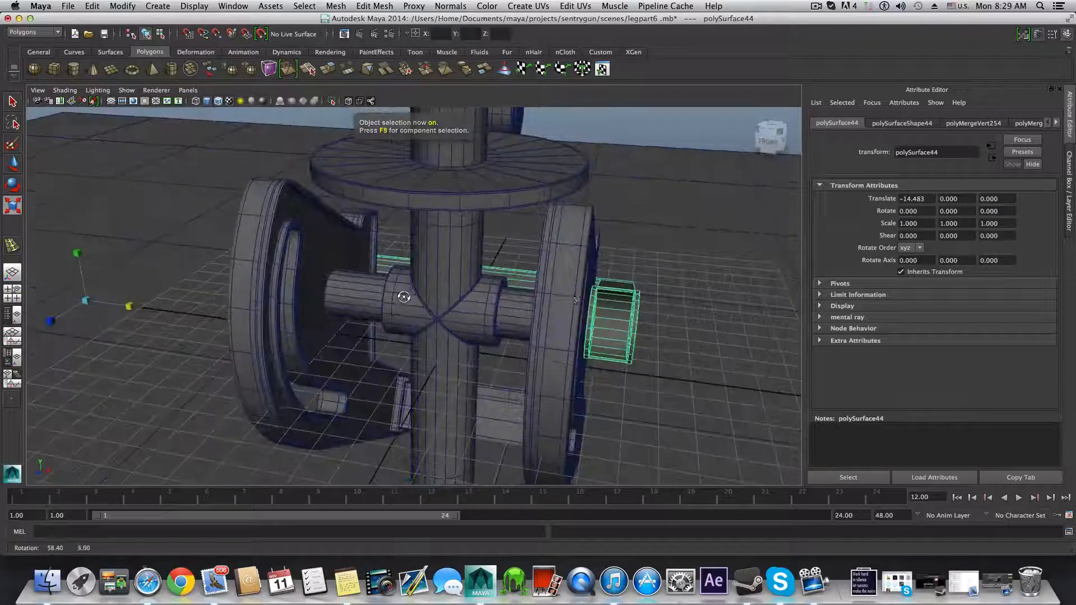
key("w")
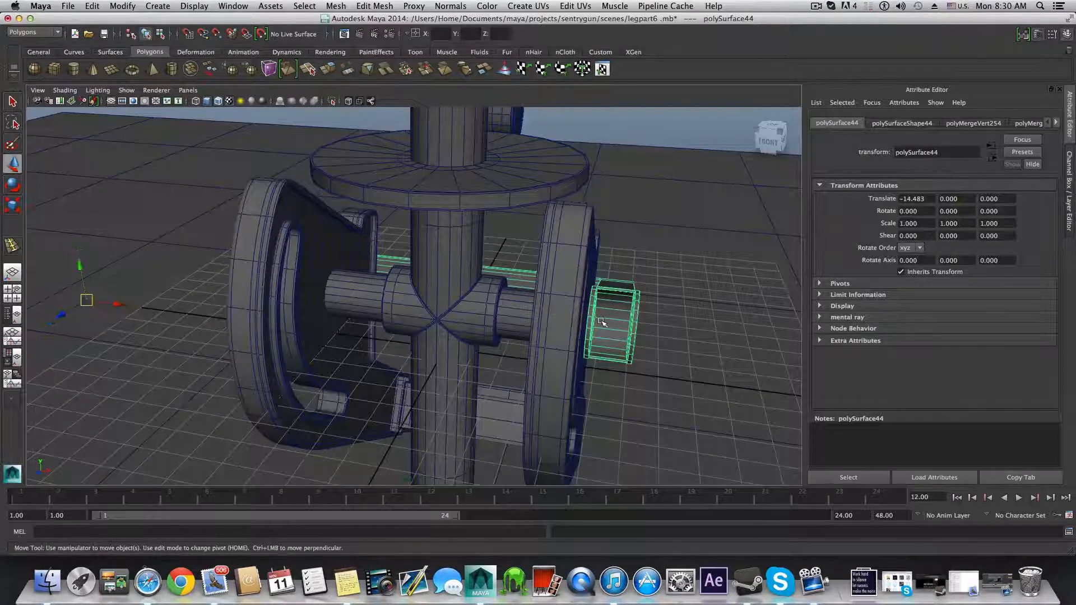
left_click_drag(132, 310, 162, 306)
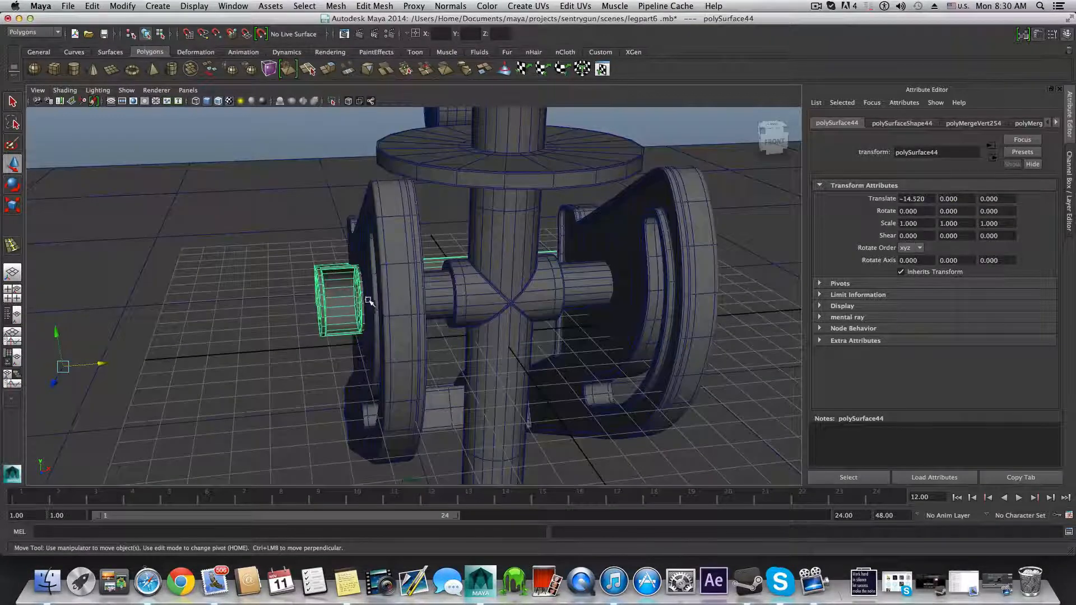
Step: Try to widen the whole bracket by scaling it along X to about 1.078
left_click_drag(368, 301, 229, 312, "alt")
key("r")
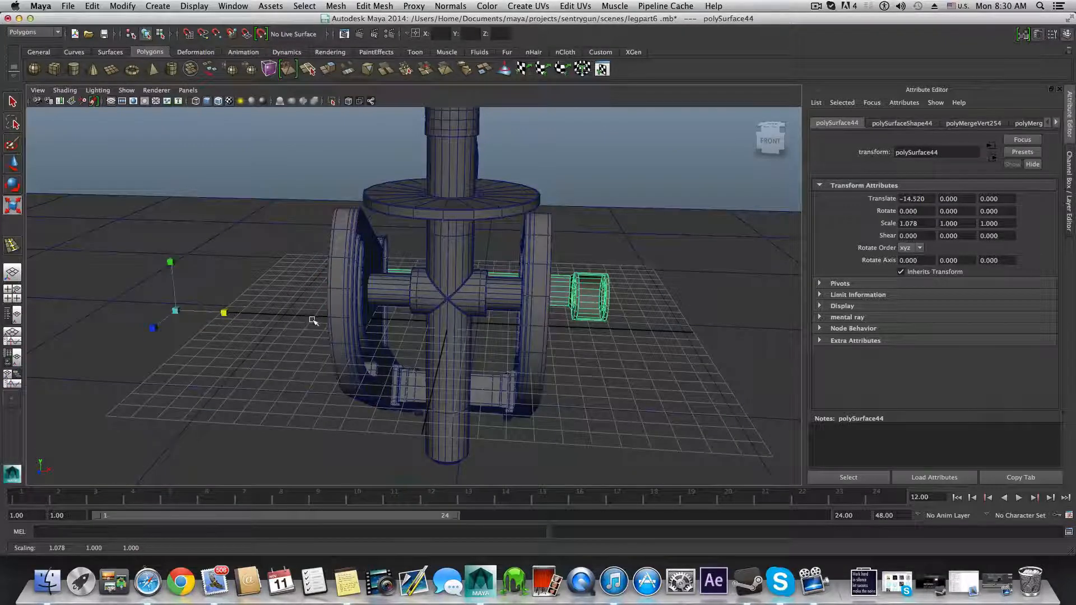
left_click_drag(312, 320, 358, 325, "alt")
key("super+z")
middle_click_drag(352, 314, 303, 307, "alt")
Step: Center the bracket's pivot on its own geometry
left_click(120, 6)
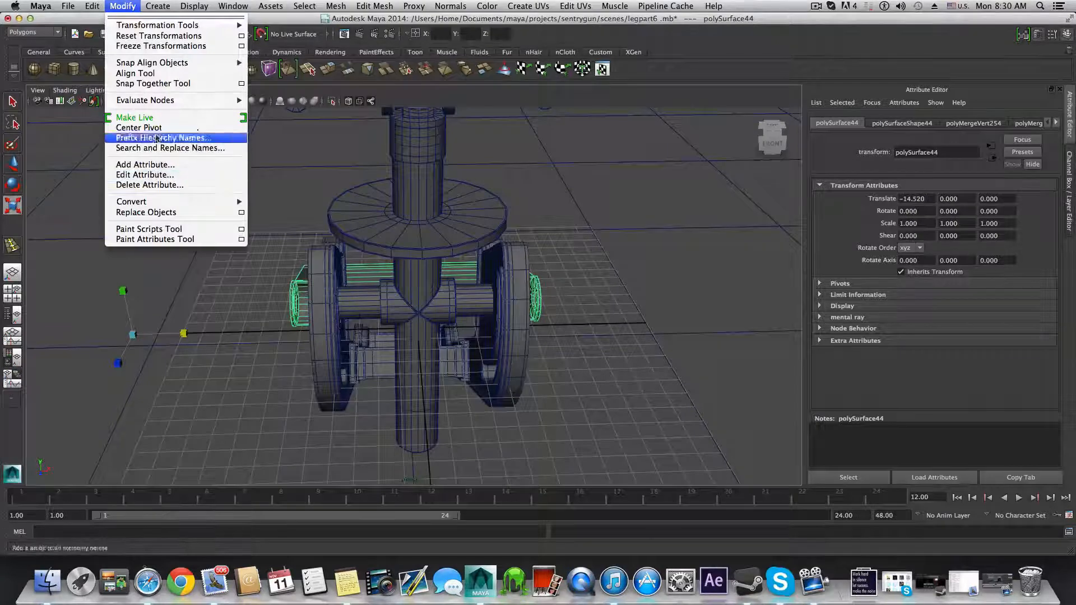
left_click(130, 130)
right_click_drag(381, 330, 514, 304, "alt")
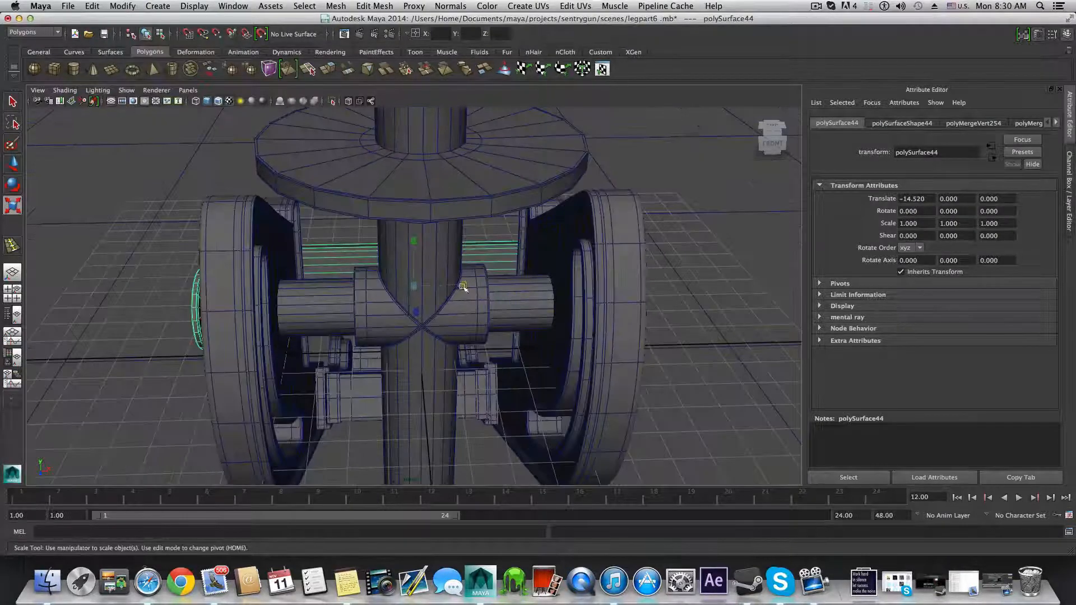
Step: Select the vertices of both bracket arms and scale them outward along X by about 3.5 percent to clear the leg plates
left_click_drag(463, 287, 461, 314, "alt")
right_click_drag(336, 248, 314, 247)
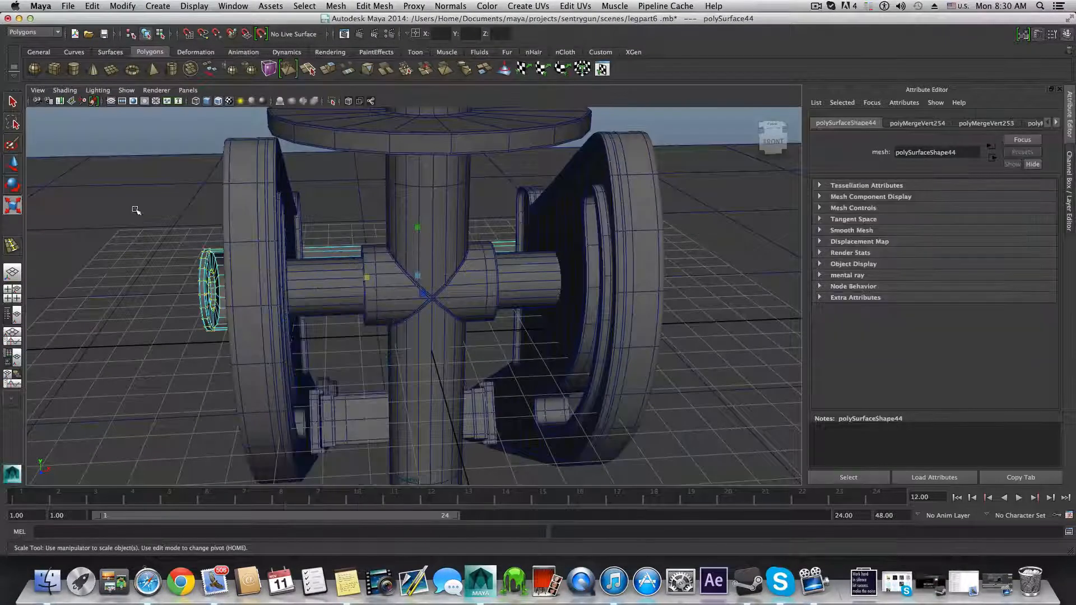
left_click_drag(137, 211, 289, 387)
left_click_drag(85, 303, 85, 302)
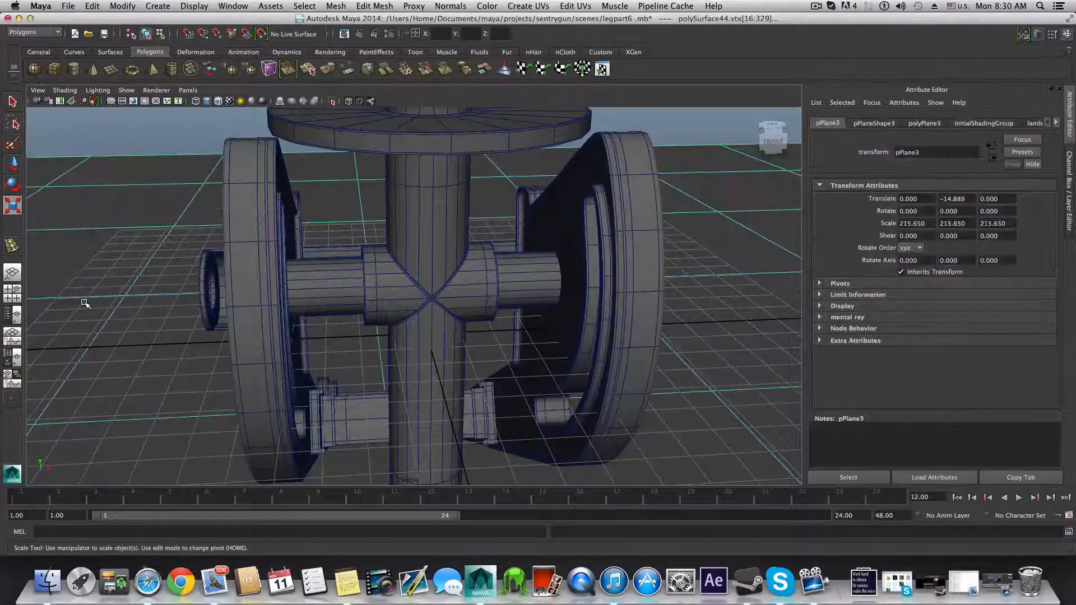
key("super+z")
scroll(351, 338, "down", 5)
left_click_drag(352, 340, 375, 342, "alt")
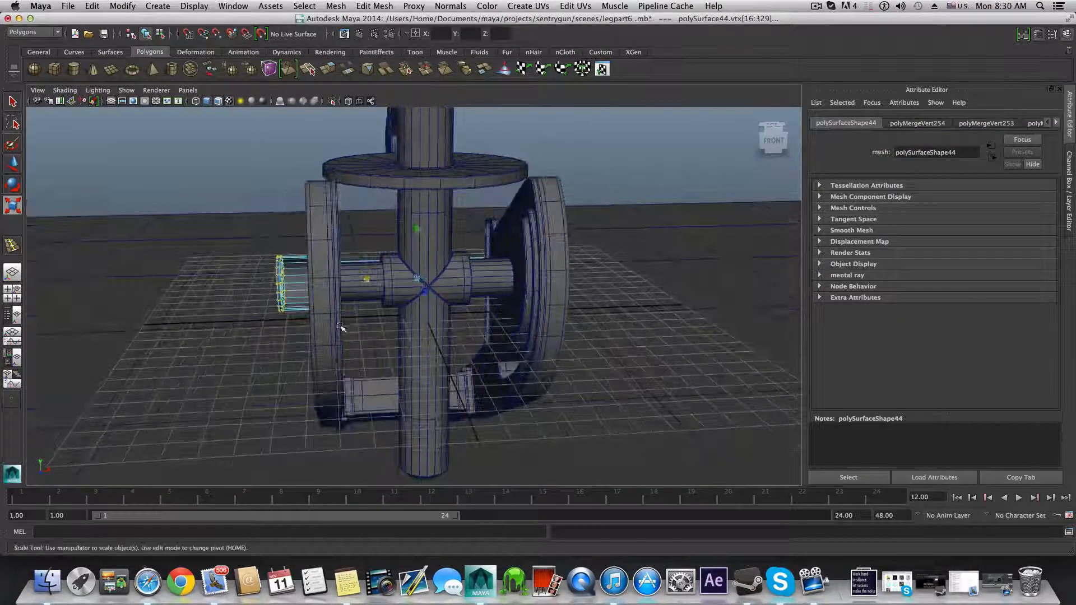
right_click_drag(341, 327, 381, 352, "alt")
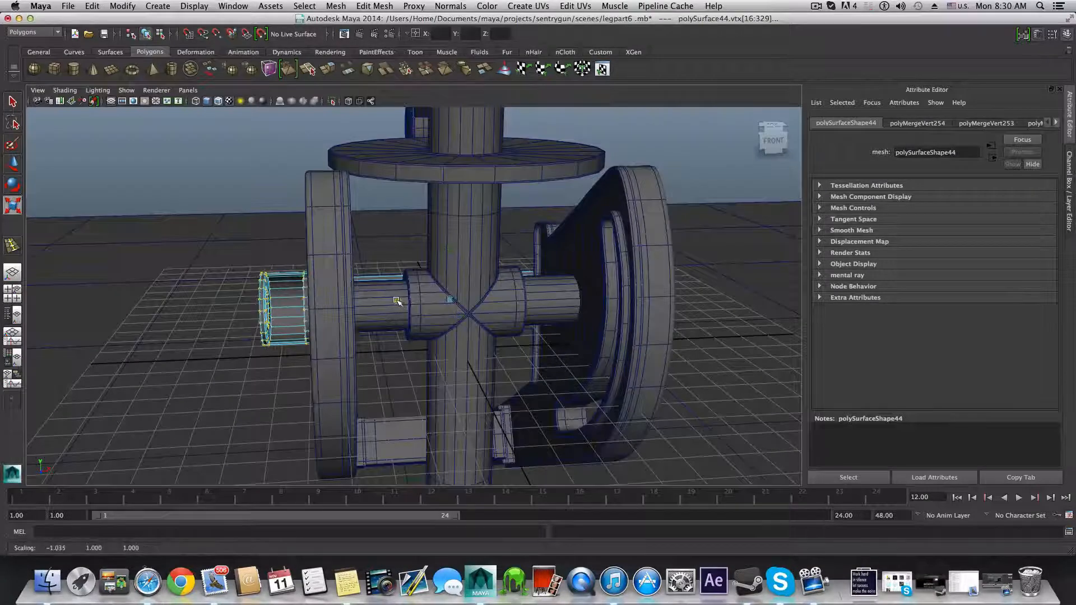
left_click_drag(397, 301, 396, 317, "alt")
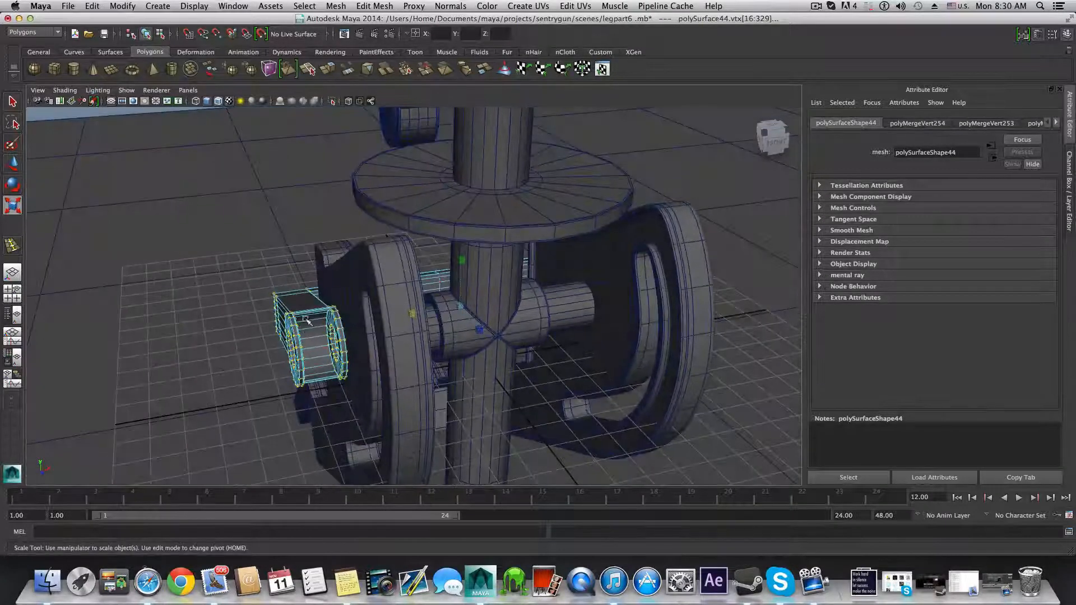
left_click_drag(306, 320, 337, 325, "alt")
right_click_drag(212, 324, 341, 363, "alt")
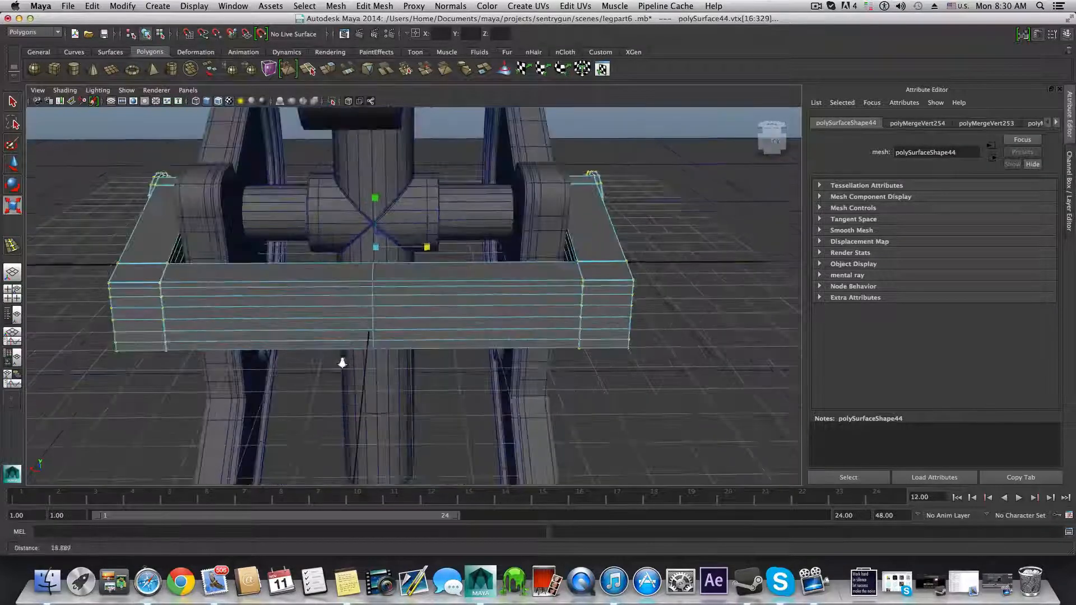
middle_click_drag(341, 362, 374, 386, "alt")
mouse_move(374, 386)
left_mouse_down("alt")
mouse_move(394, 378)
mouse_move(354, 373)
mouse_move(362, 378)
left_mouse_up("alt")
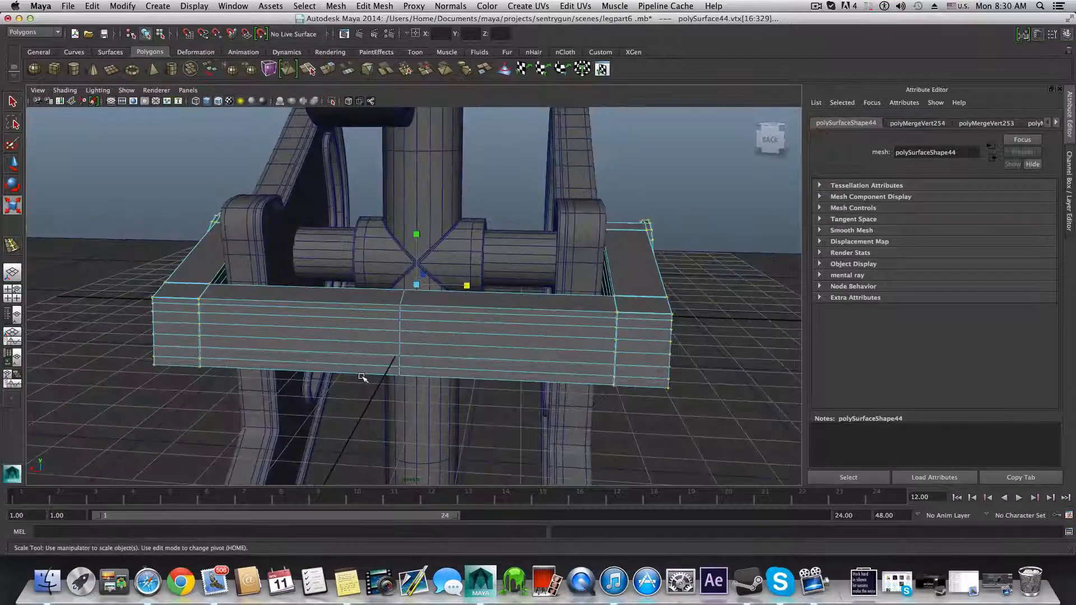
Step: Return to object selection and centre the bracket on the leg by moving it along X to about -14.422
key("F8")
key("w")
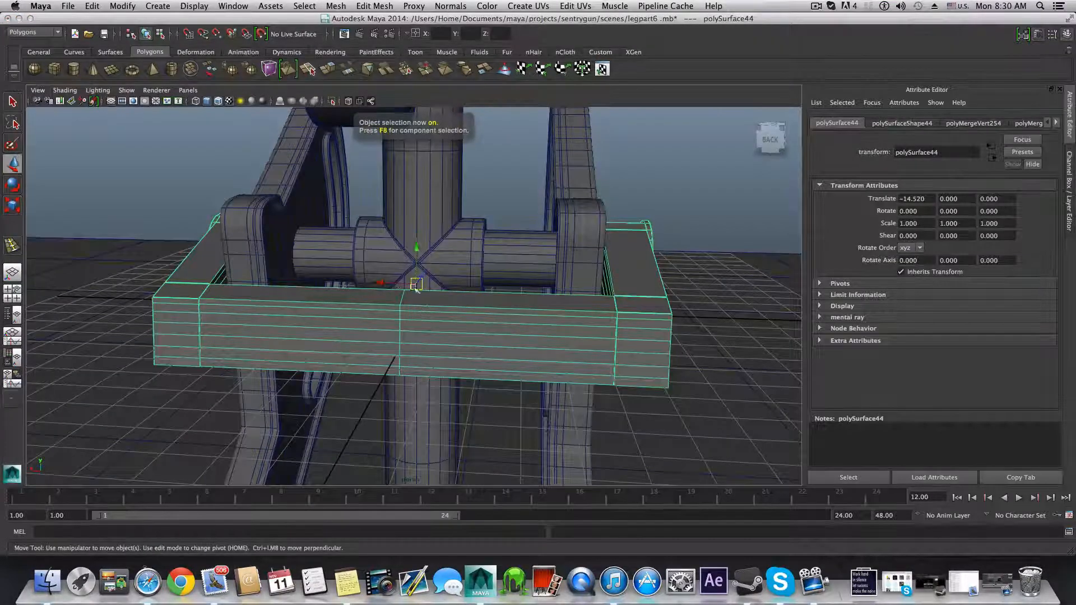
left_click_drag(394, 284, 517, 303, "alt")
middle_click_drag(353, 286, 354, 287)
left_click_drag(351, 286, 421, 312, "alt")
key("space")
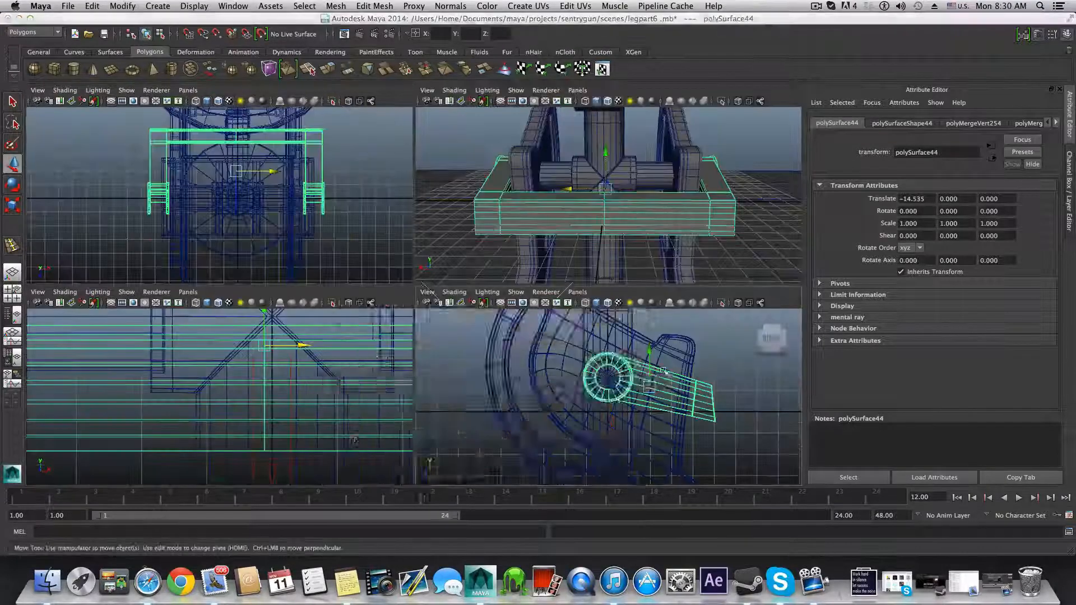
key("space")
key("space")
key("space")
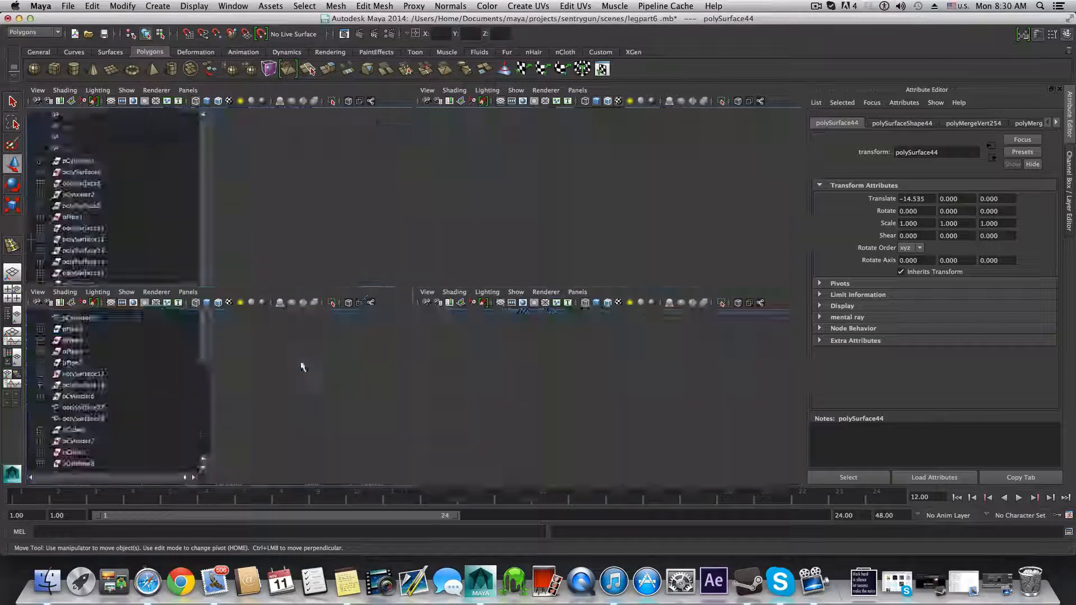
left_click_drag(473, 275, 477, 274)
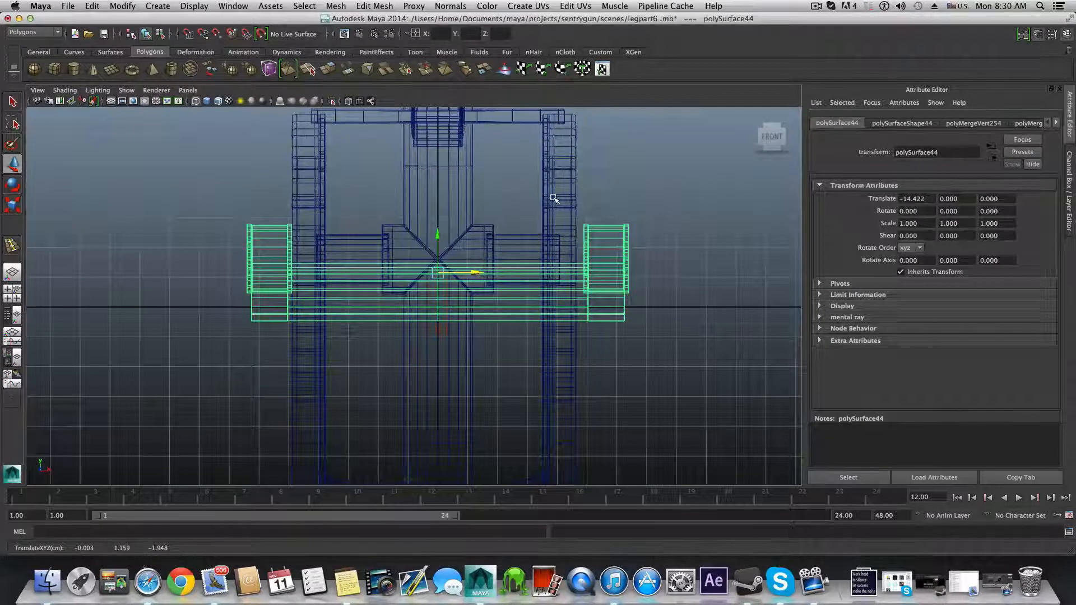
Step: Move the side leg plate outward along world X to meet the bracket arm, giving a Translate Y of about 9.763
middle_click_drag(558, 212, 567, 225, "alt")
left_click(572, 230)
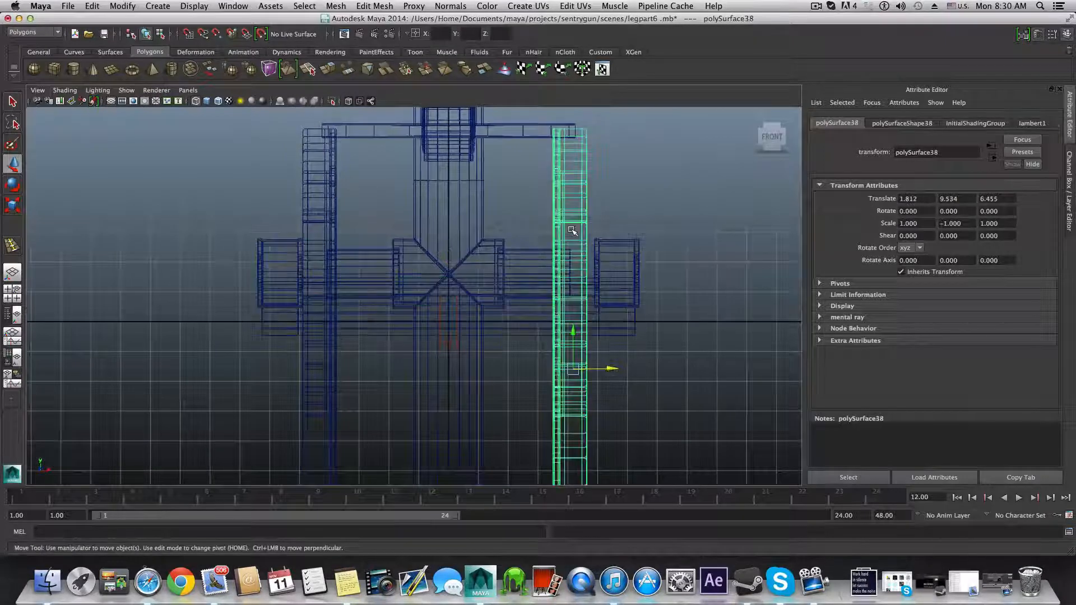
left_click_drag(614, 370, 621, 371)
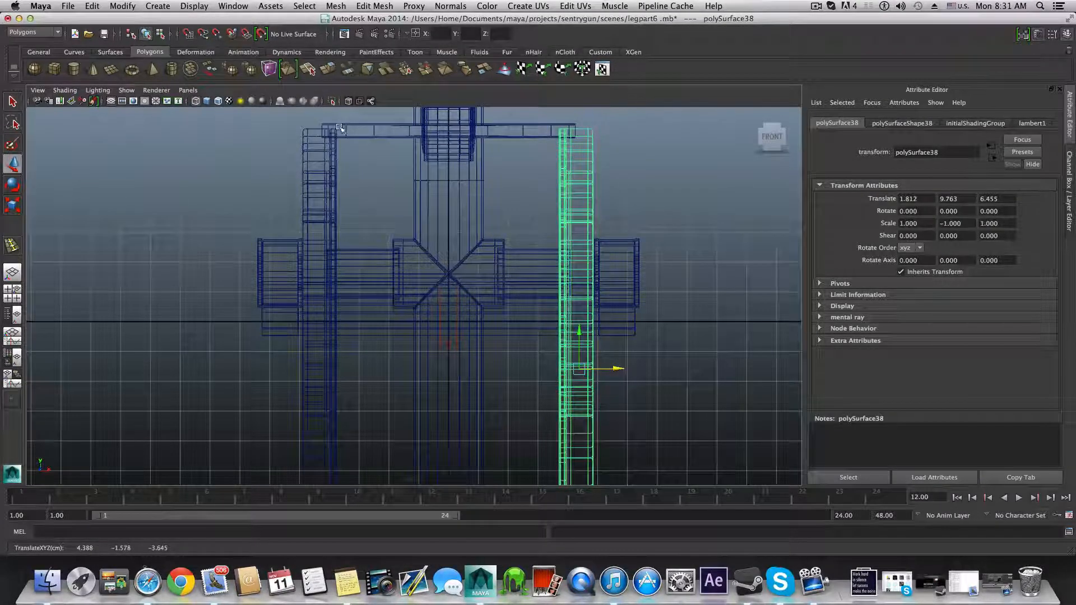
key("z")
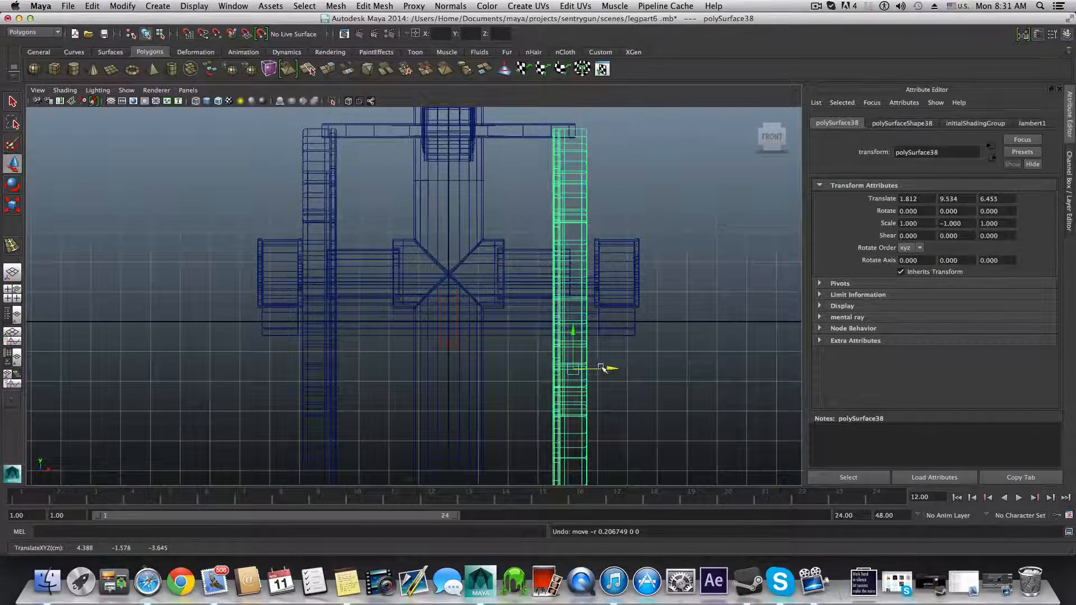
left_click_drag(611, 369, 617, 371)
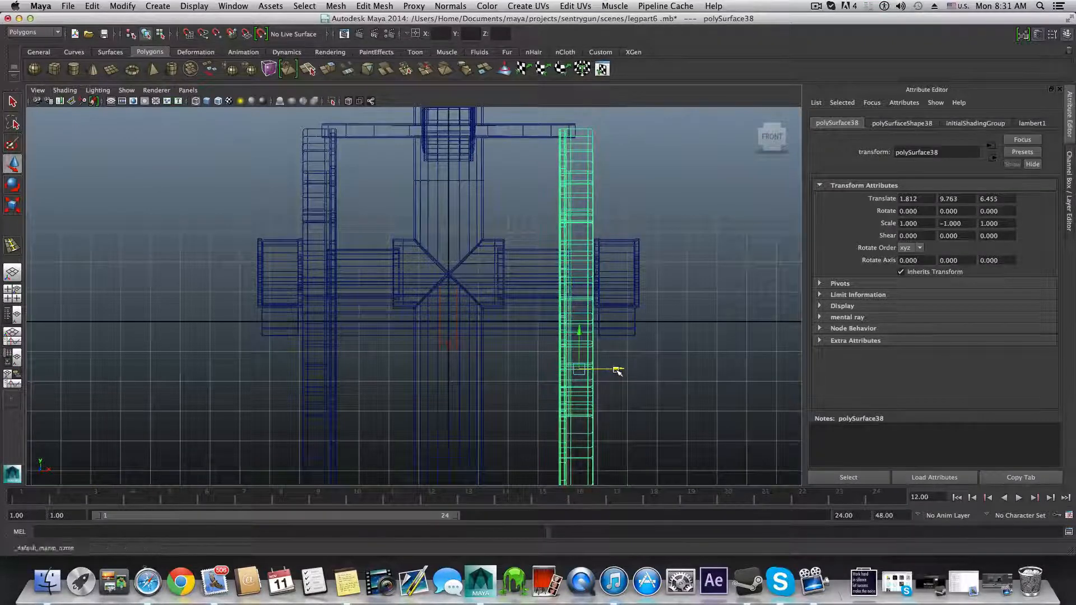
key("space")
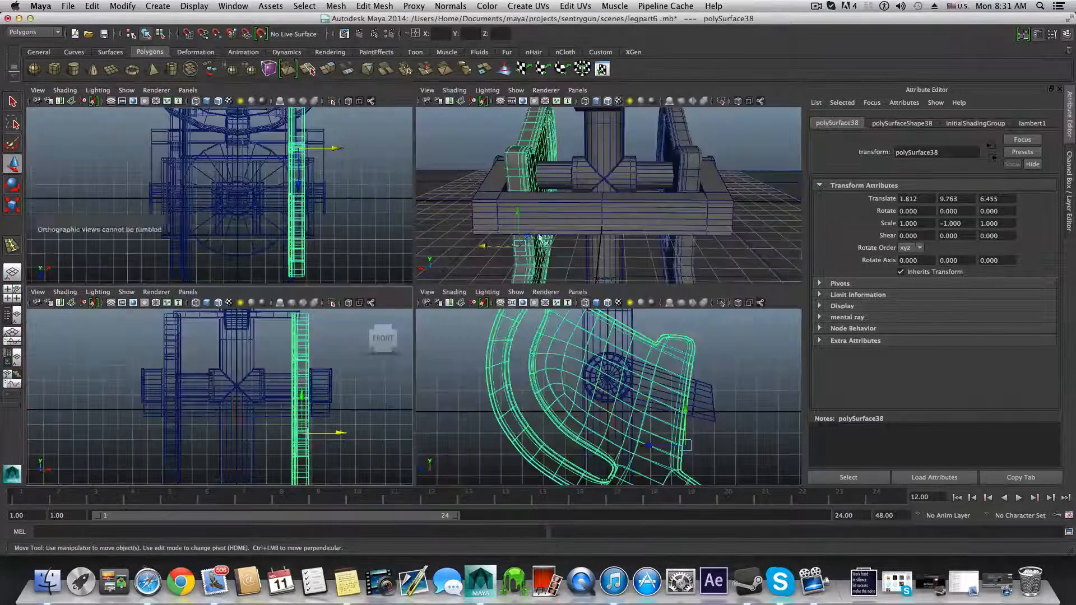
key("space")
left_click_drag(461, 292, 305, 301, "alt")
right_click_drag(308, 302, 537, 331, "alt")
left_click_drag(537, 330, 239, 321, "alt")
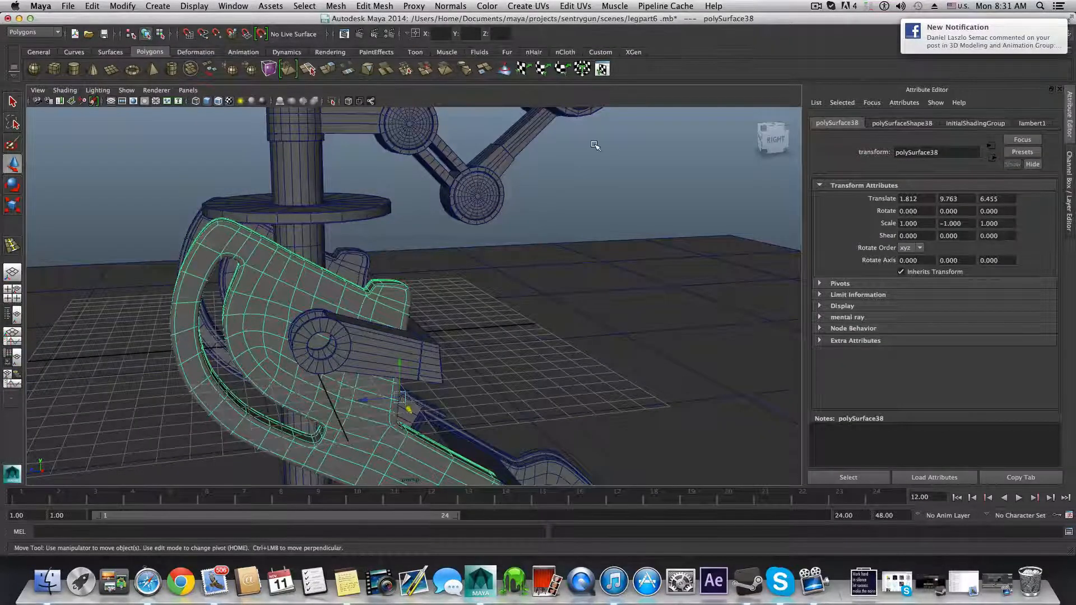
left_click(815, 7)
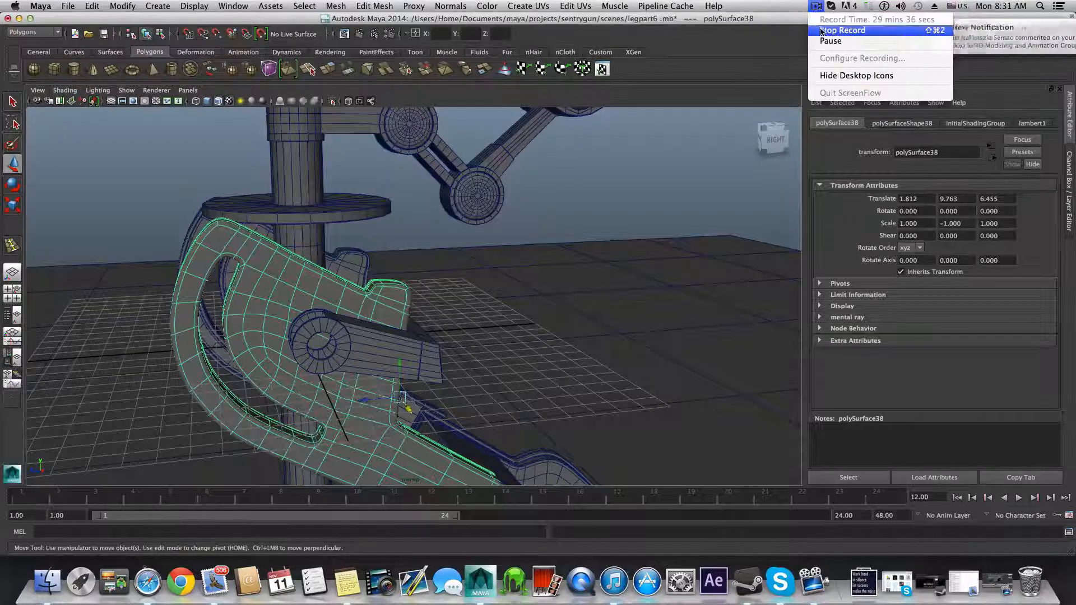